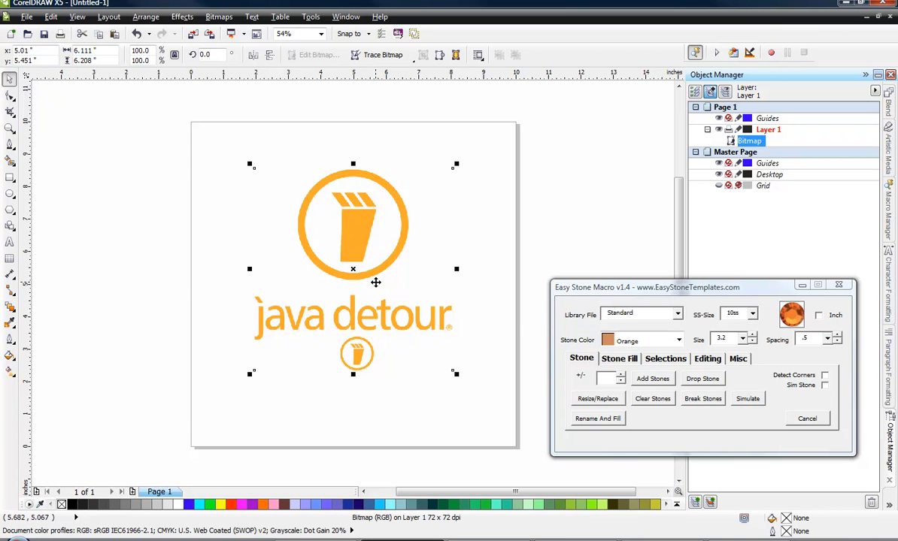
pyautogui.moveTo(375, 282); pyautogui.dragTo(380, 292)
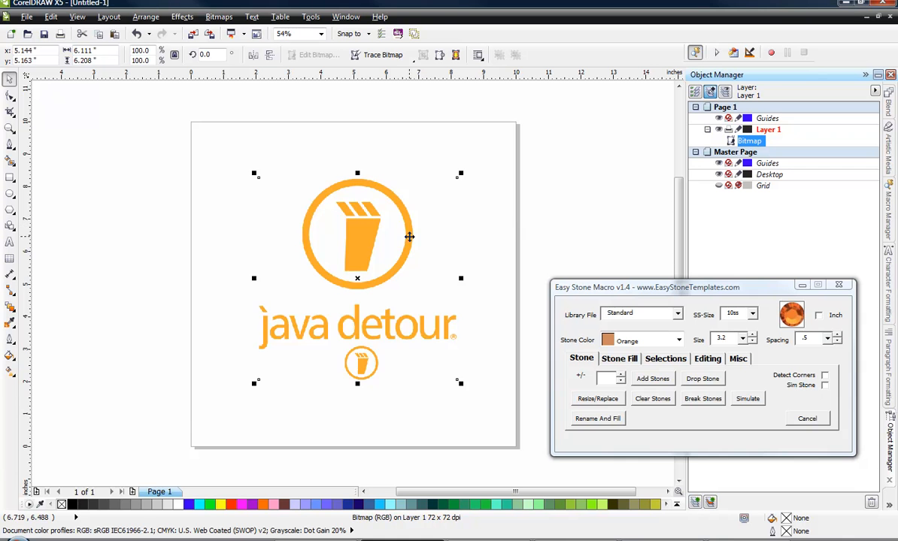
pyautogui.moveTo(409, 236); pyautogui.dragTo(404, 230)
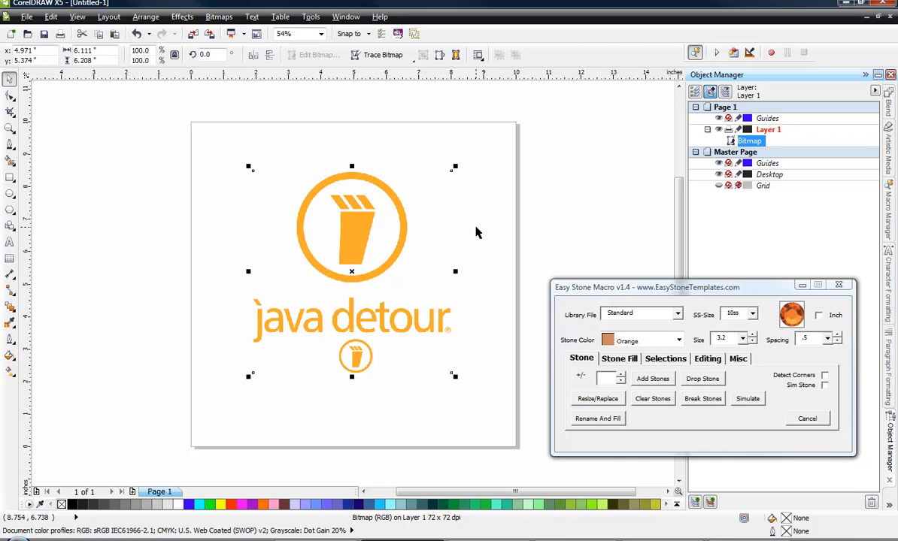
pyautogui.click(582, 288)
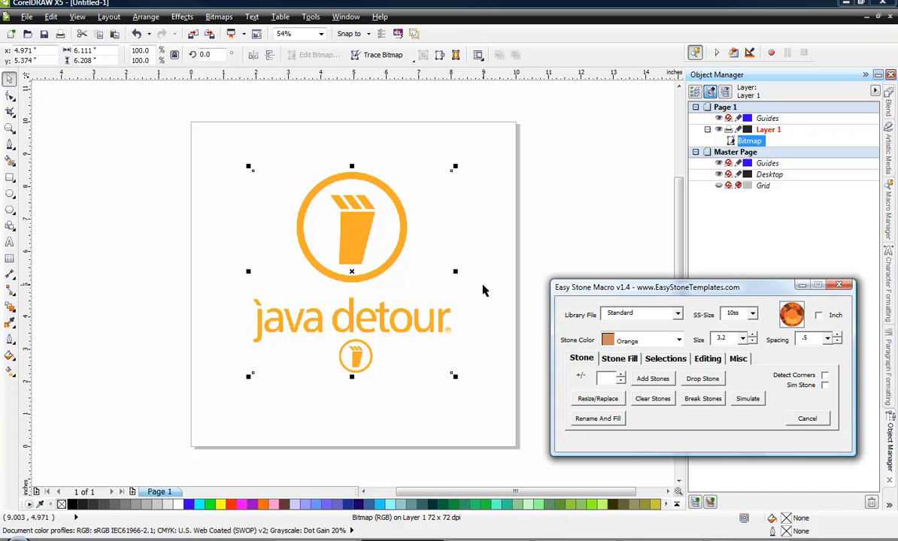
pyautogui.click(483, 290)
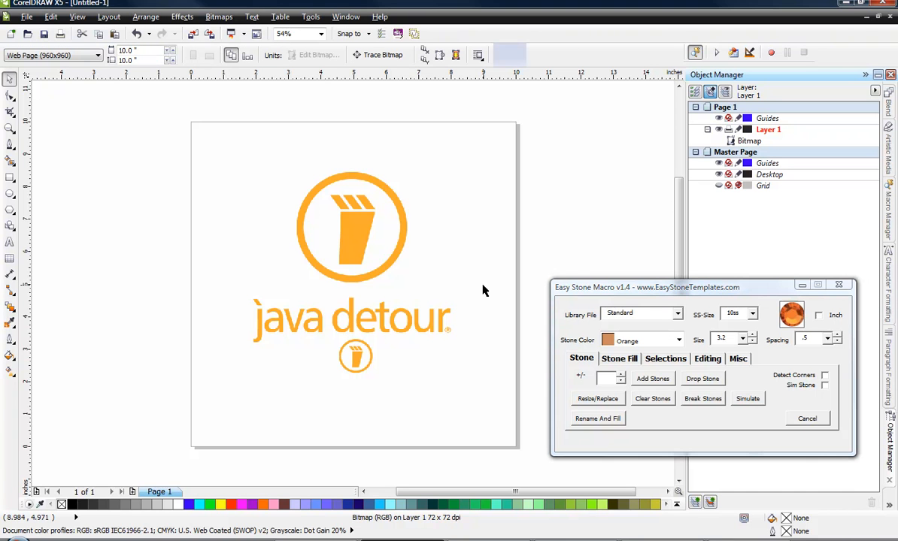
pyautogui.click(356, 239)
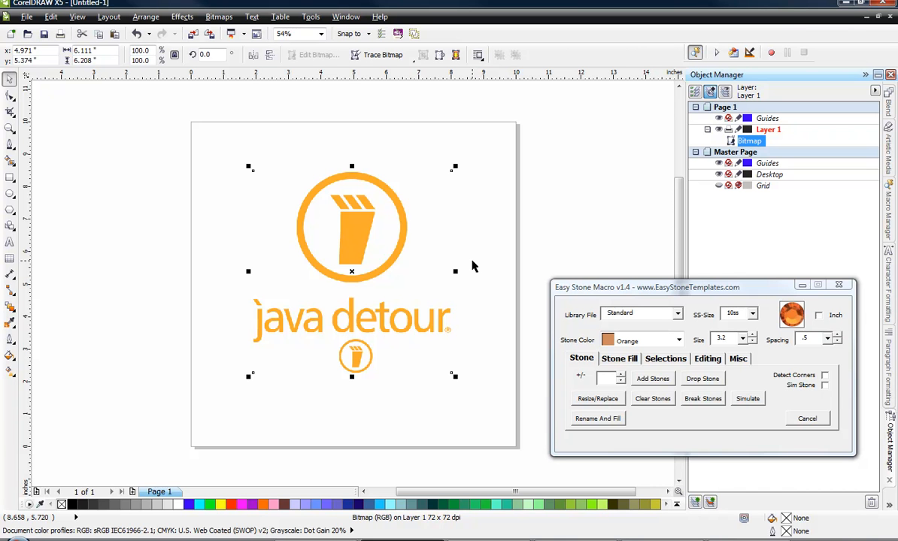
pyautogui.click(472, 266)
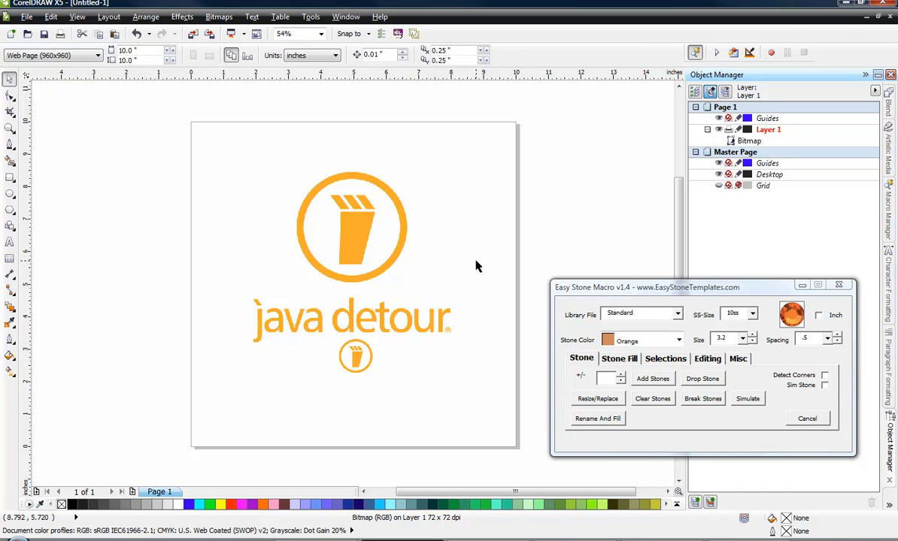
pyautogui.click(365, 251)
pyautogui.moveTo(364, 248); pyautogui.dragTo(365, 243)
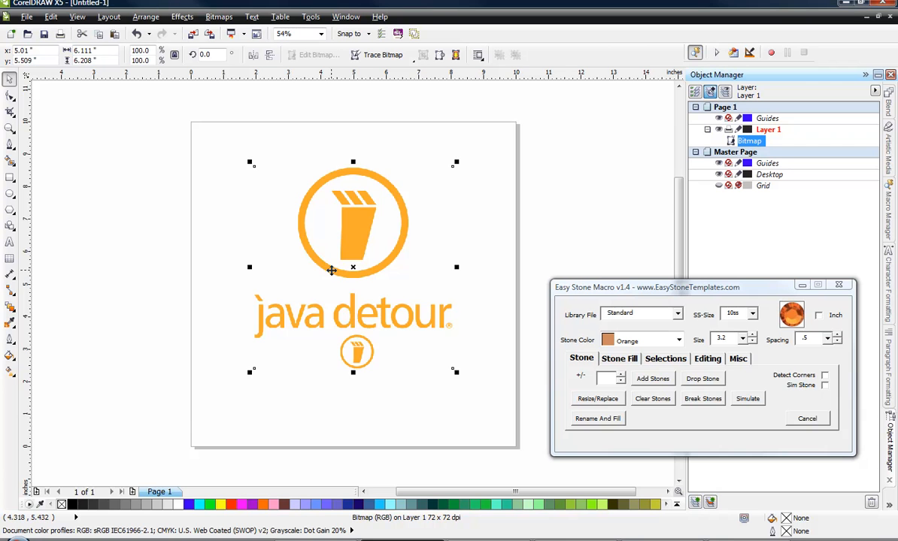
pyautogui.moveTo(319, 237); pyautogui.dragTo(321, 245)
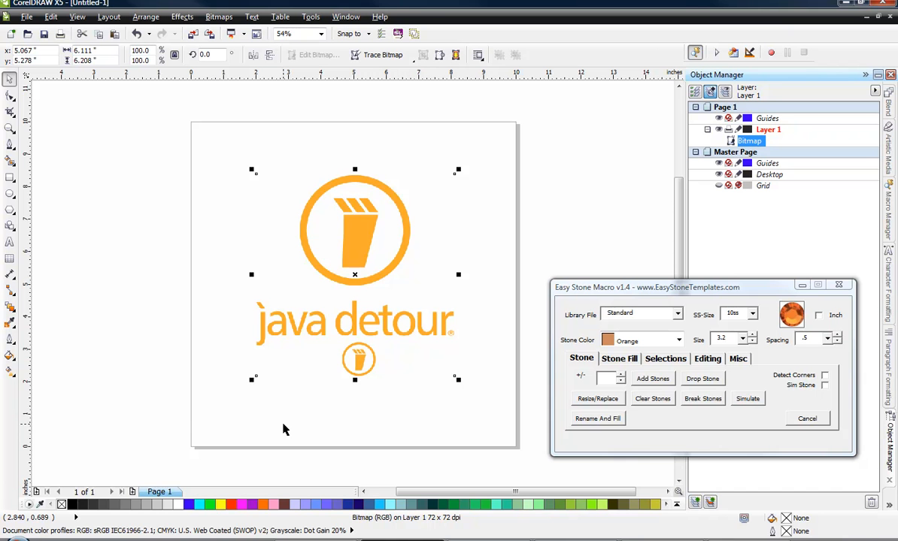
pyautogui.click(345, 414)
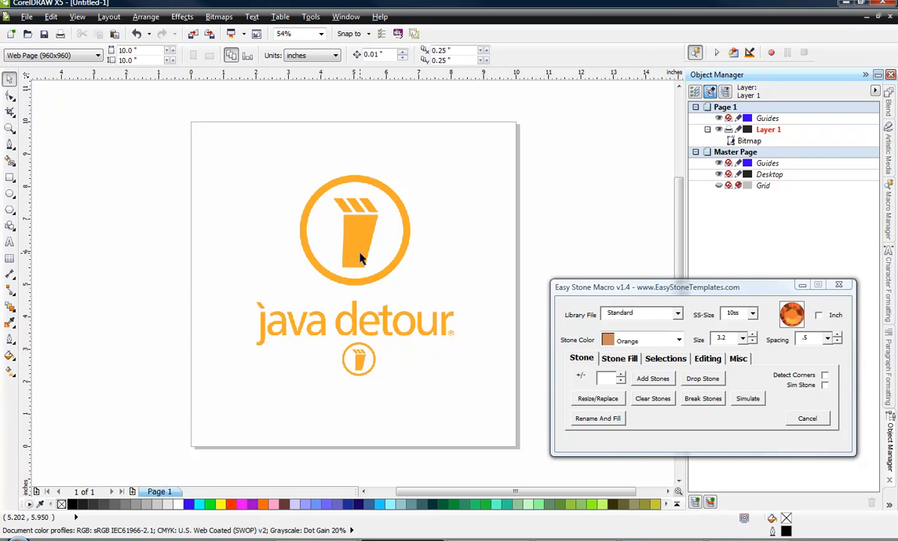
# Lock the logo bitmap in place on Layer 1.
pyautogui.click(360, 249)
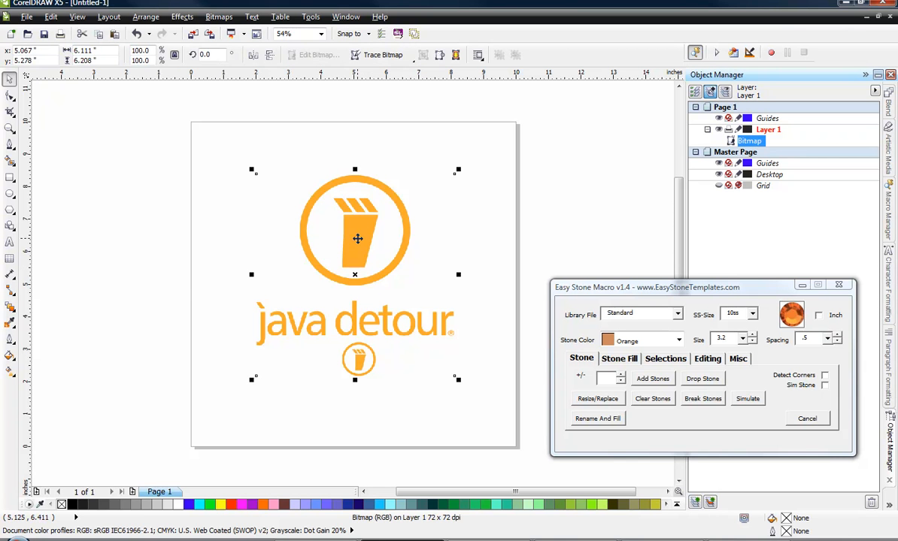
pyautogui.moveTo(357, 239); pyautogui.dragTo(353, 239)
pyautogui.rightClick(353, 241)
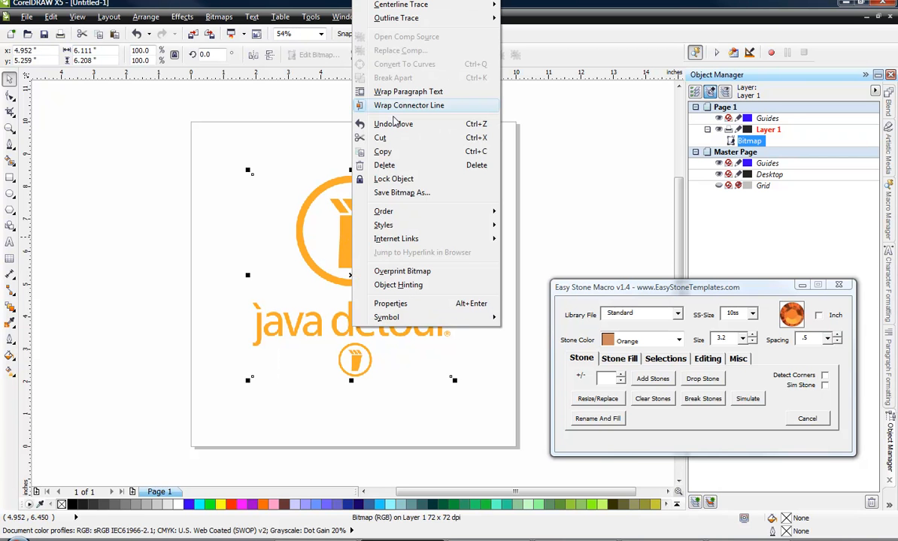
pyautogui.click(398, 181)
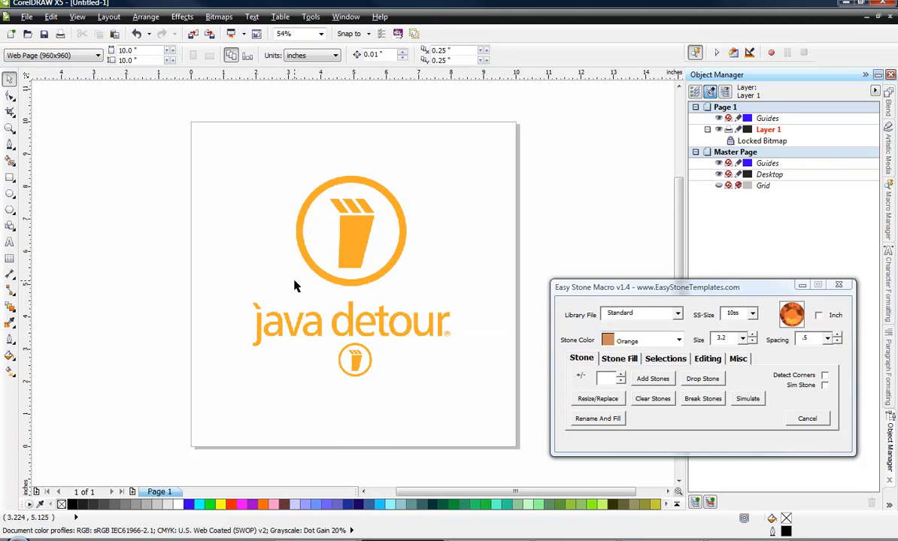
# Place horizontal guidelines along the upper and lower edges of the cup body, at about 7.14 and 5.52 inches.
pyautogui.scroll(2, 368, 251)
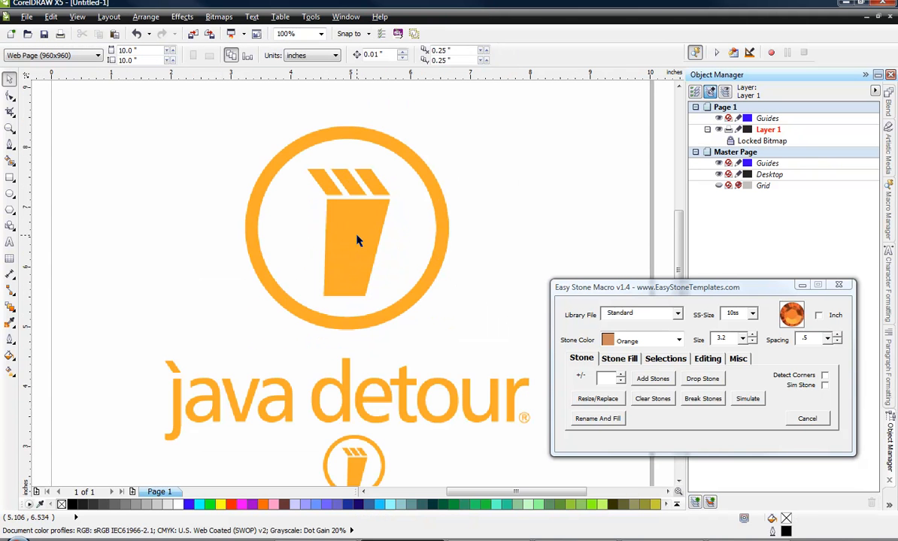
pyautogui.scroll(2, 358, 240)
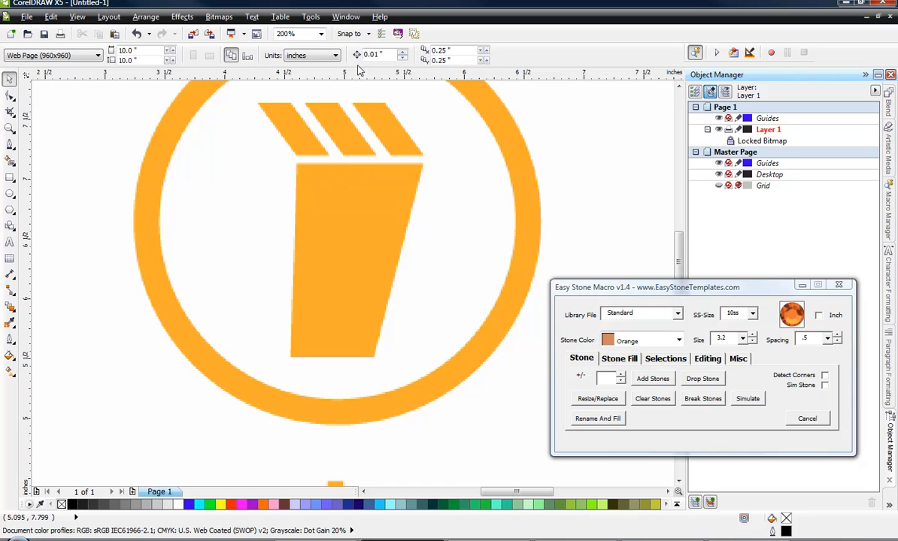
pyautogui.moveTo(359, 70); pyautogui.dragTo(344, 166)
pyautogui.moveTo(320, 75); pyautogui.dragTo(331, 361)
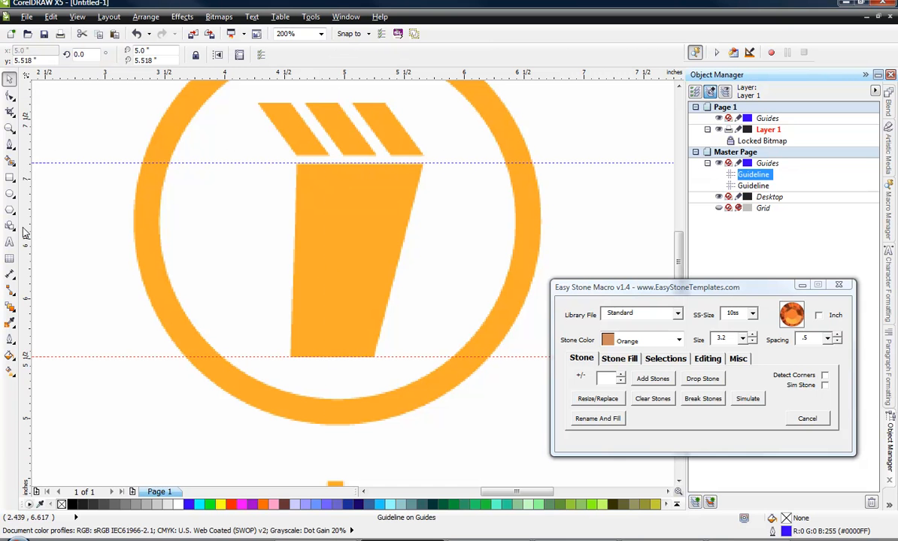
# Place four vertical guidelines through the cup body's corners, at about 4.55, 4.60, 5.25 and 5.67 inches.
pyautogui.moveTo(25, 233); pyautogui.dragTo(291, 366)
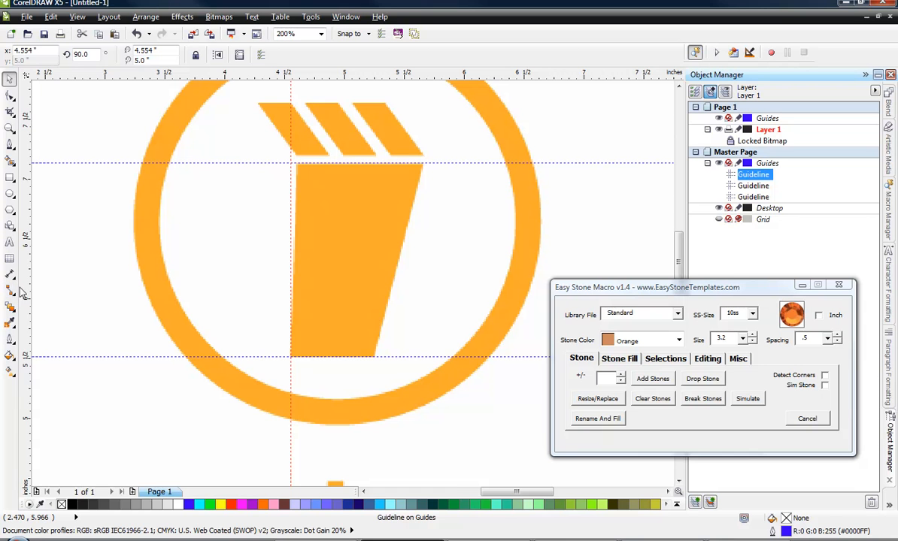
pyautogui.moveTo(292, 167); pyautogui.dragTo(298, 167)
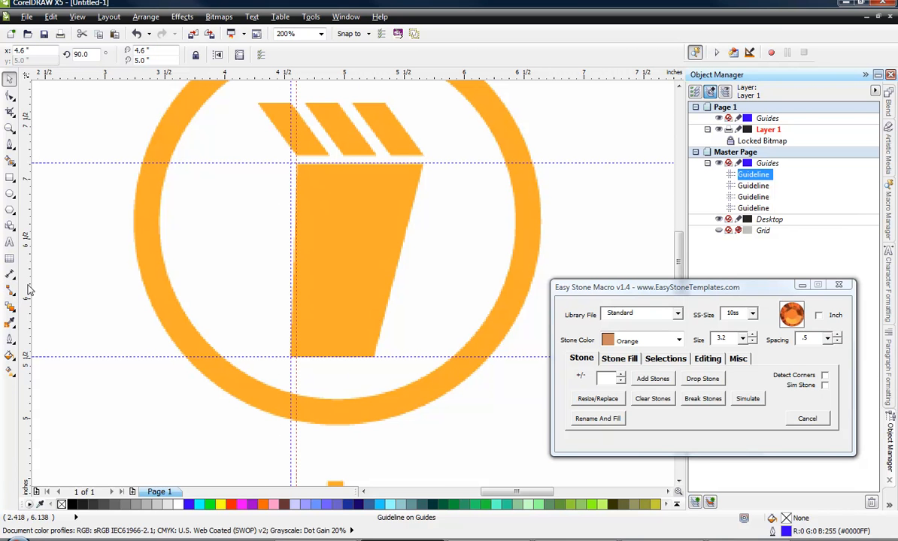
pyautogui.moveTo(30, 289); pyautogui.dragTo(425, 167)
pyautogui.moveTo(28, 281); pyautogui.dragTo(375, 364)
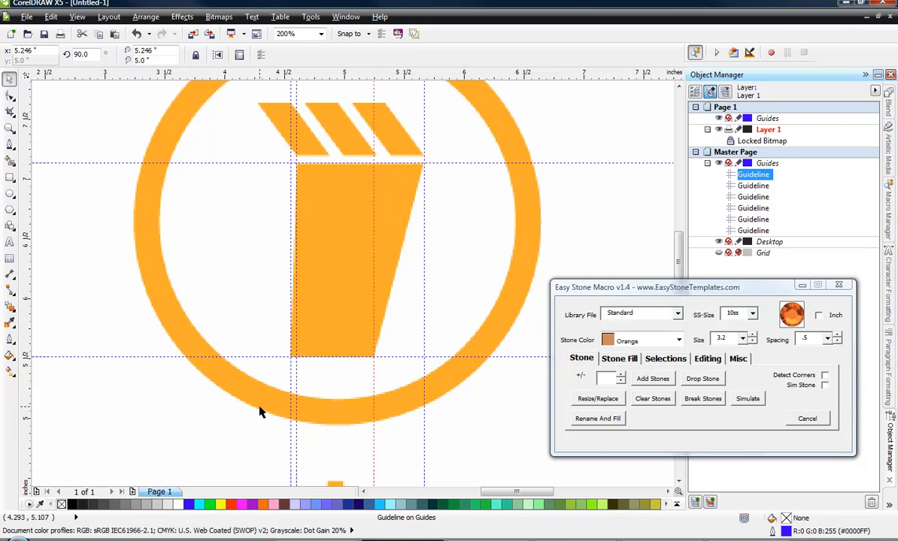
# Enable snapping to guidelines and trace the cup body with the Pen tool as a closed four-sided curve, about 1.12 by 1.62 inches.
pyautogui.click(9, 146)
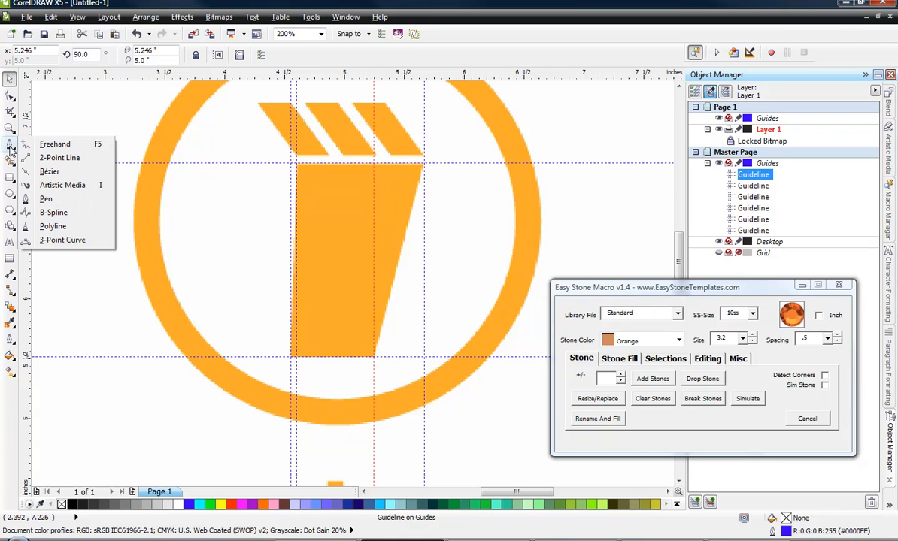
pyautogui.click(47, 200)
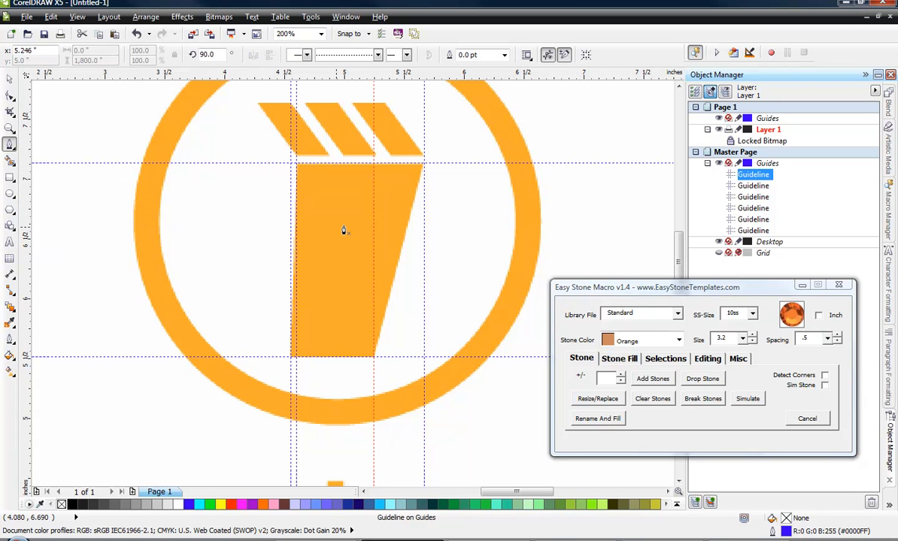
pyautogui.click(77, 17)
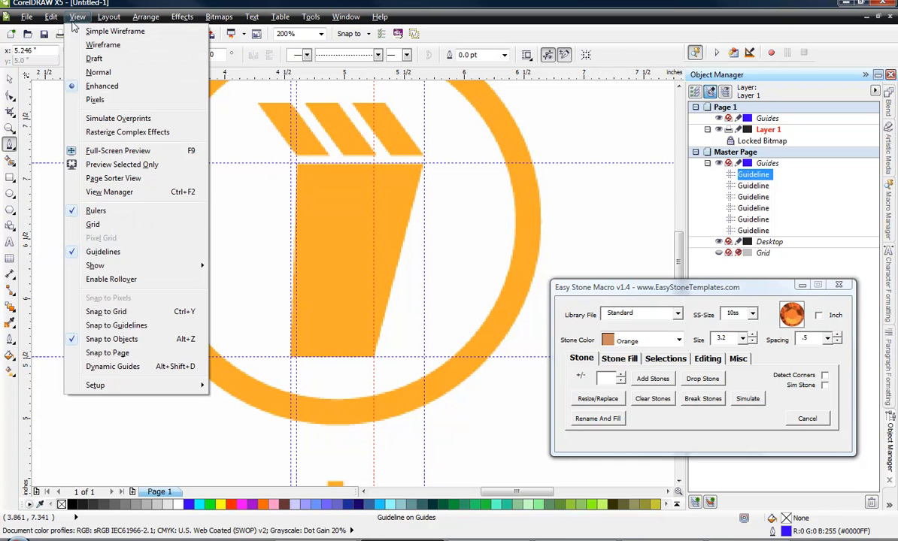
pyautogui.click(107, 328)
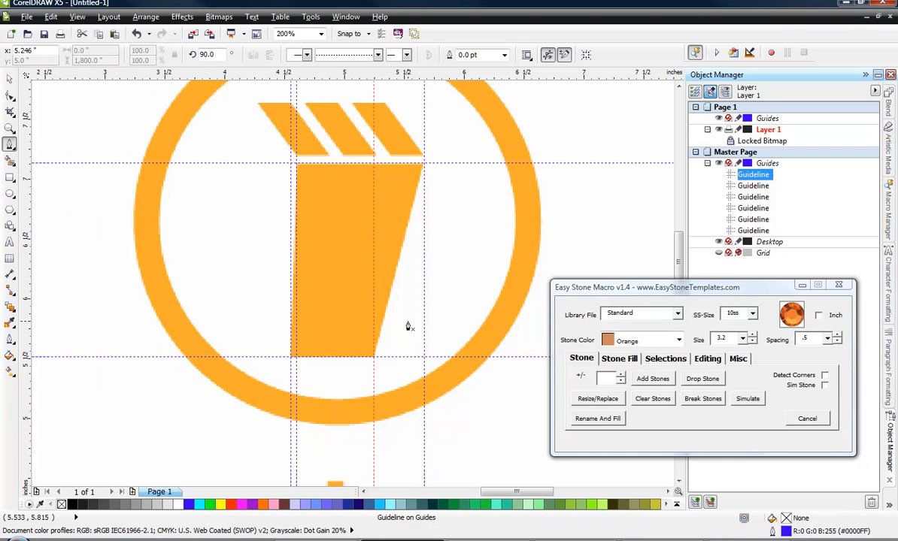
pyautogui.click(297, 162)
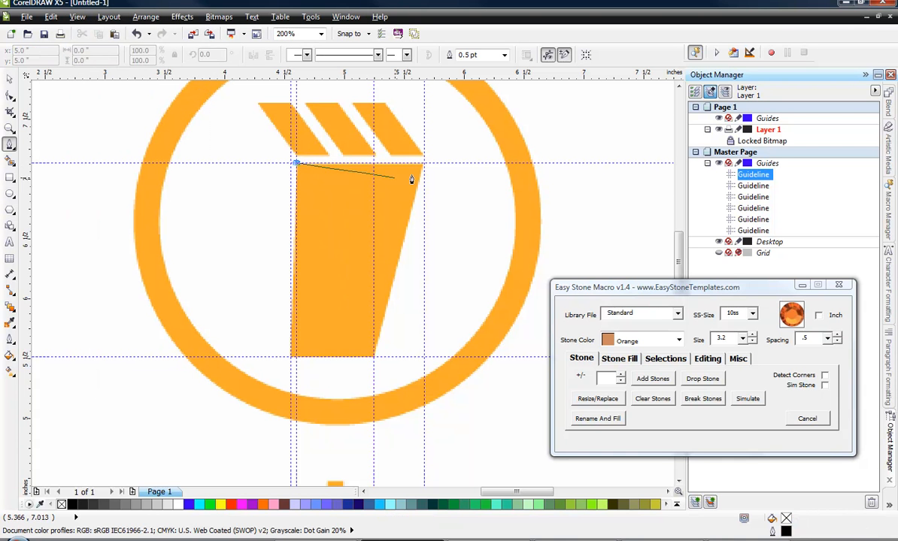
pyautogui.click(421, 163)
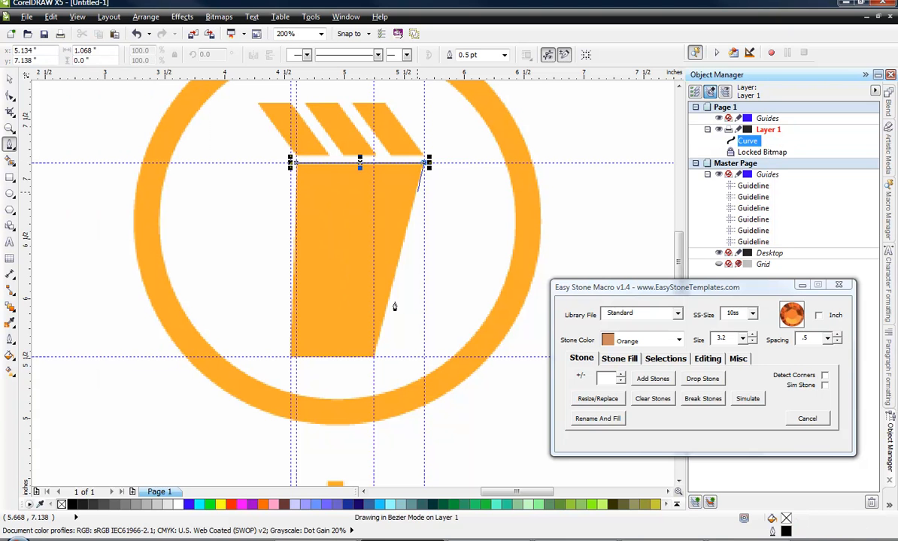
pyautogui.click(373, 358)
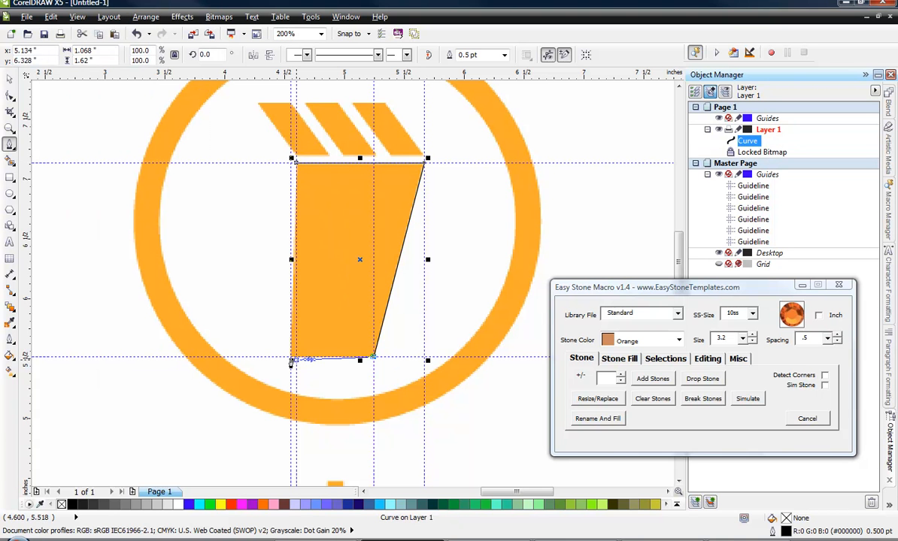
pyautogui.click(290, 358)
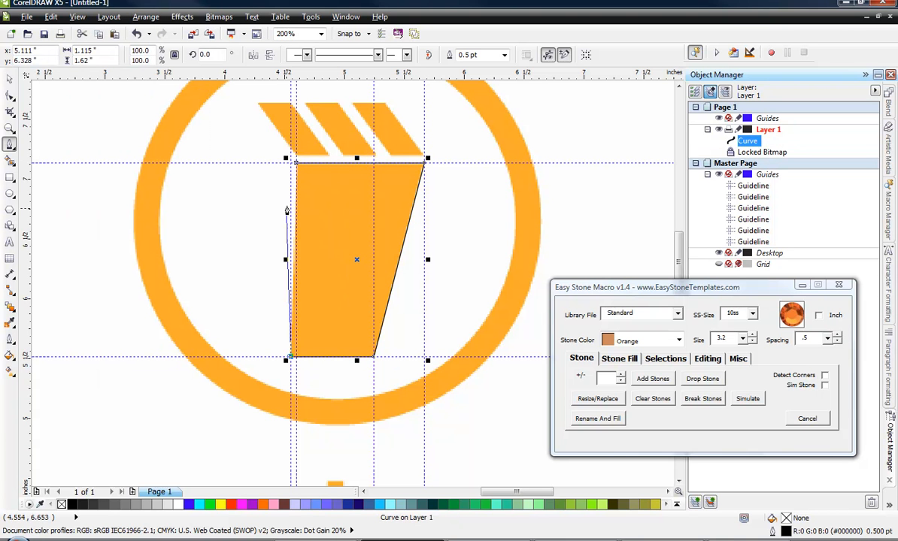
pyautogui.click(295, 162)
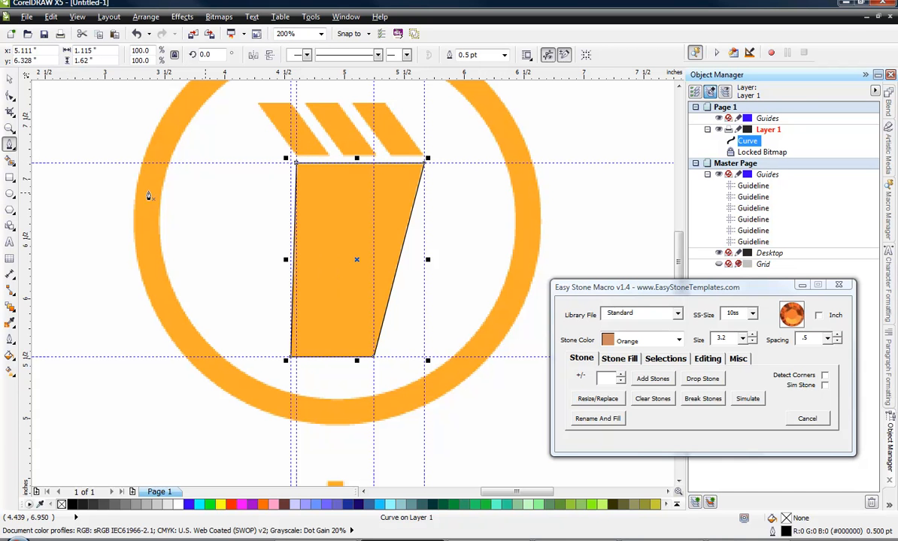
pyautogui.click(9, 78)
pyautogui.click(92, 246)
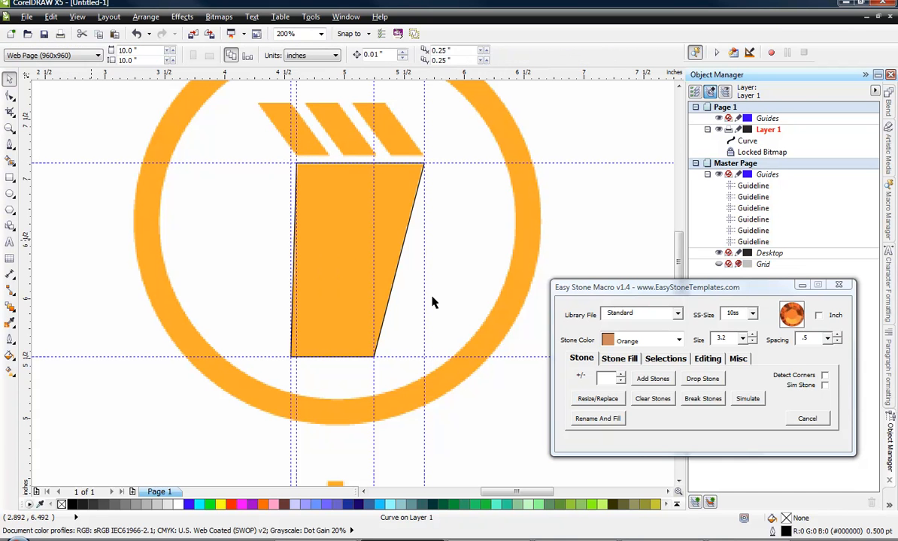
# Fill the traced cup body with light cyan.
pyautogui.click(332, 204)
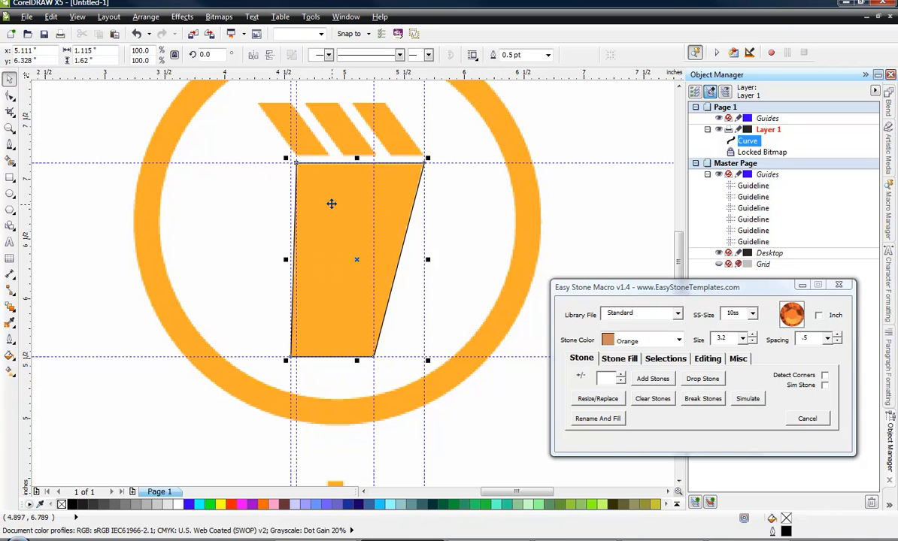
pyautogui.click(389, 504)
pyautogui.click(103, 278)
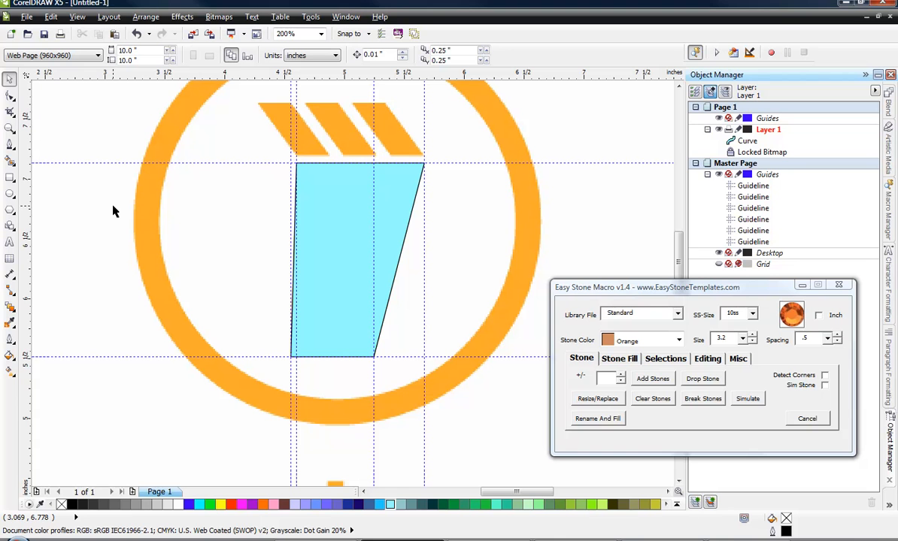
# Clear all horizontal and vertical guidelines from the document.
pyautogui.click(110, 162)
pyautogui.doubleClick(109, 161)
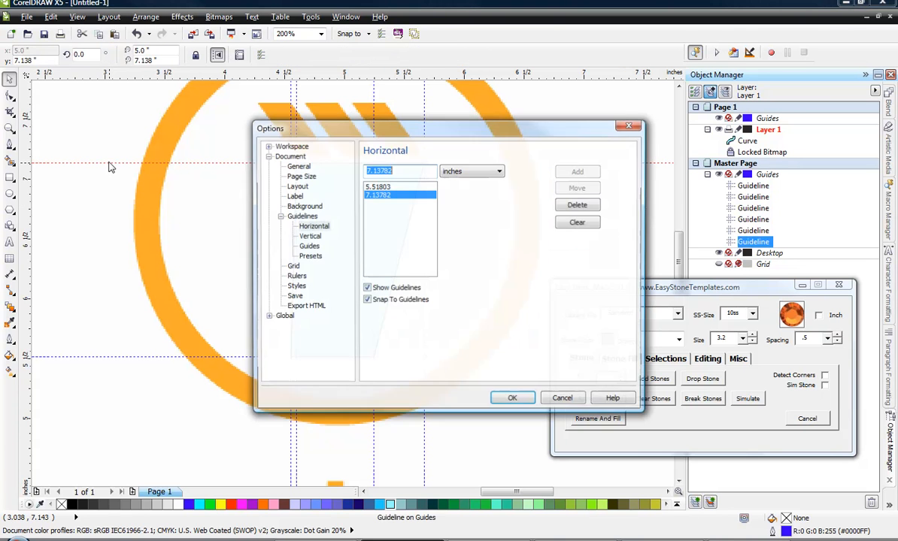
pyautogui.click(576, 223)
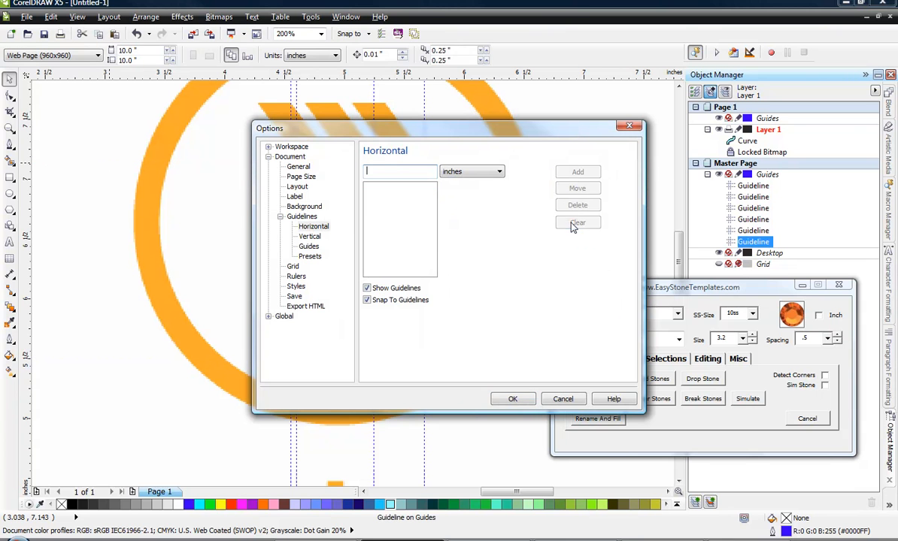
pyautogui.click(309, 238)
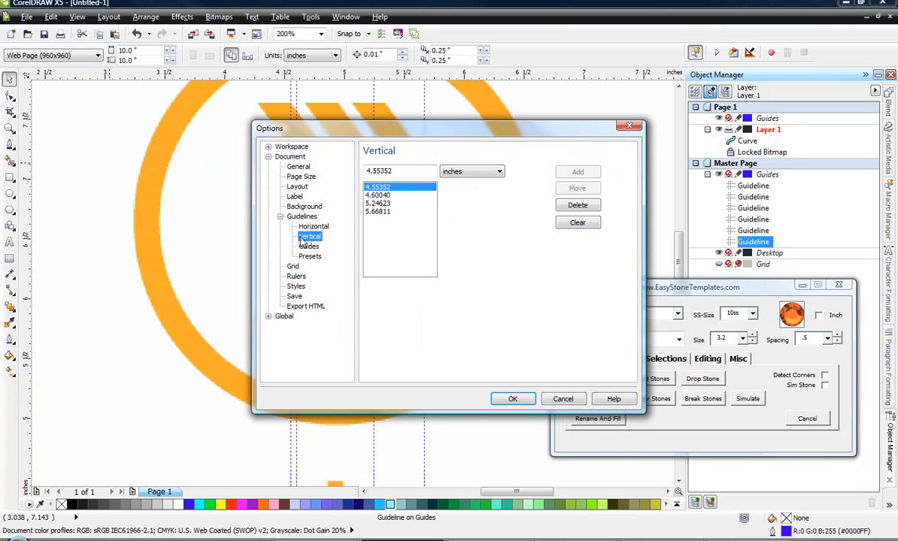
pyautogui.click(578, 223)
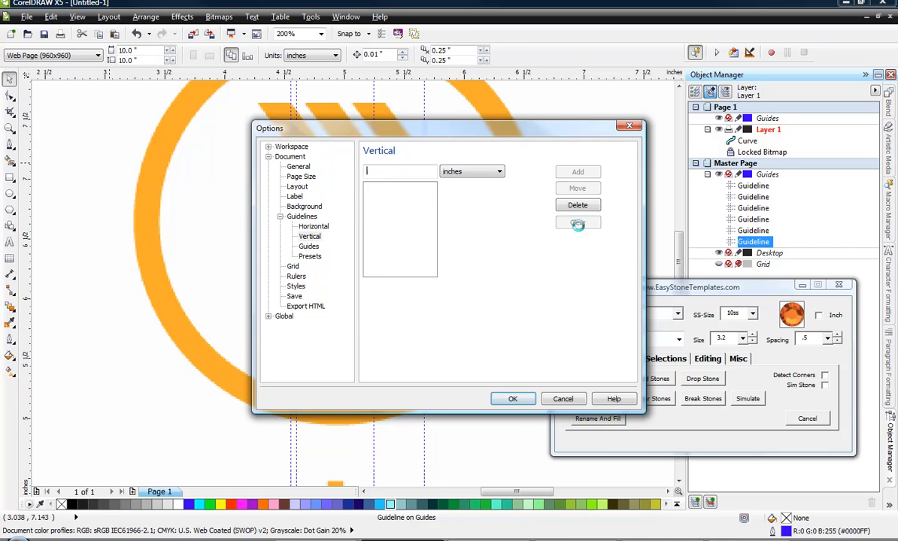
pyautogui.click(518, 403)
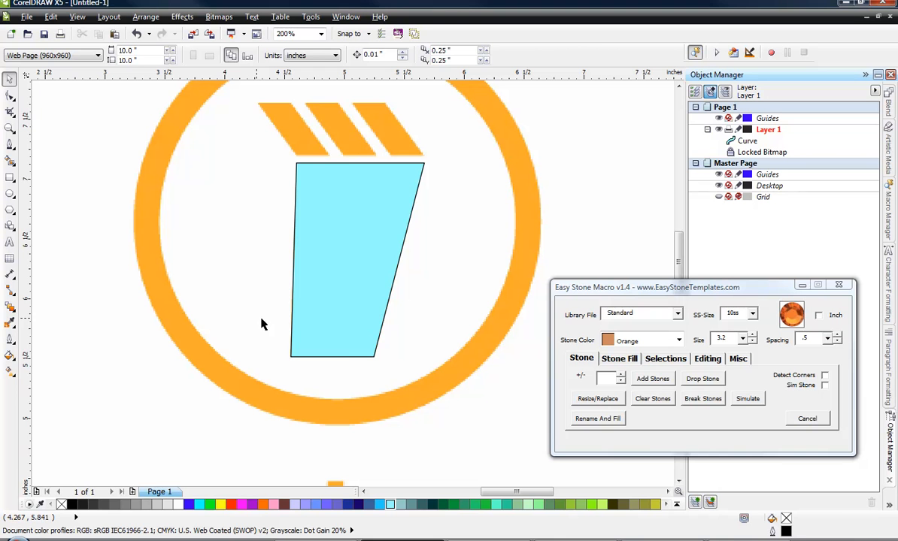
# Try an Island Fill with Add Stones enabled on the cup body, using 10ss Orange stones and a 3.7 offset.
pyautogui.click(312, 320)
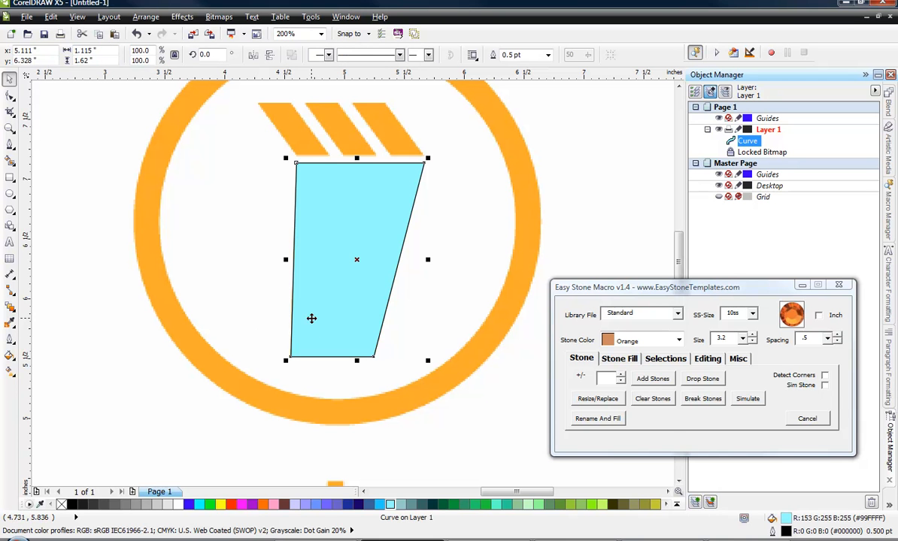
pyautogui.click(619, 359)
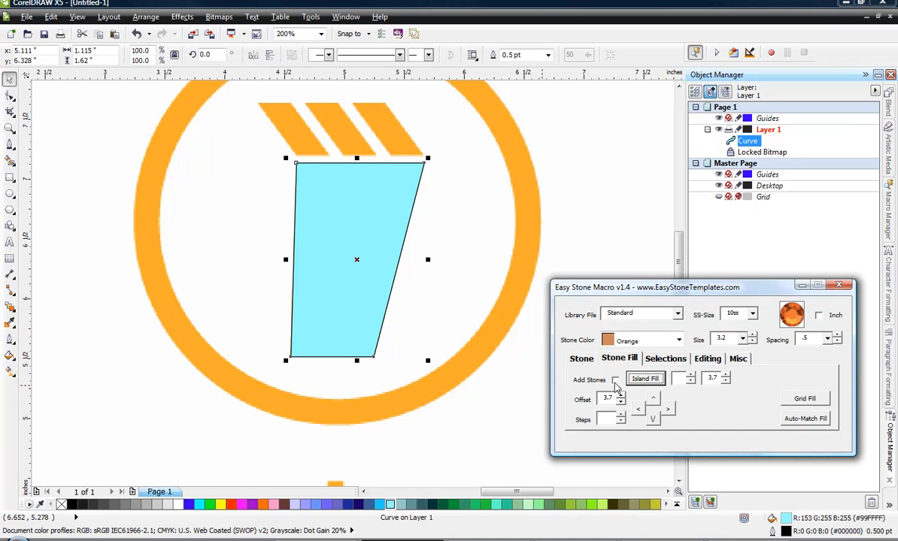
pyautogui.click(615, 380)
pyautogui.click(654, 382)
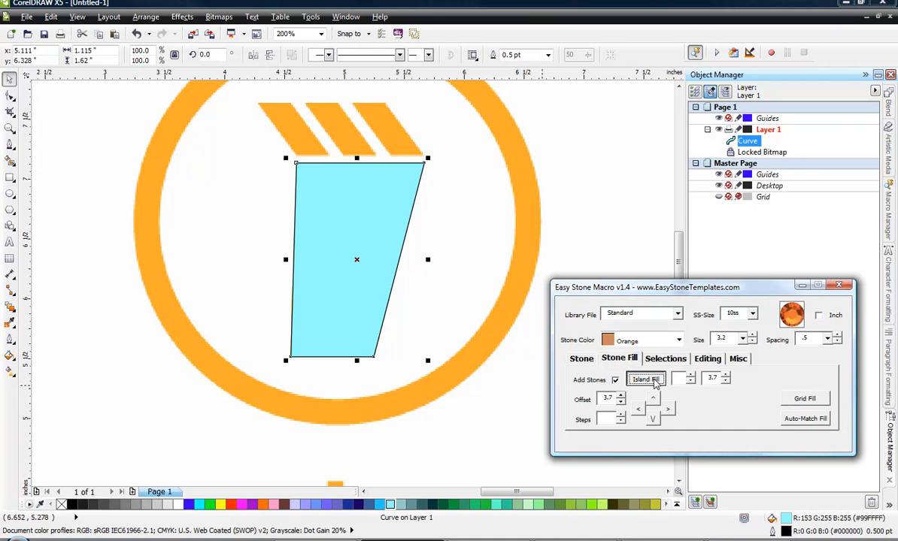
pyautogui.click(446, 430)
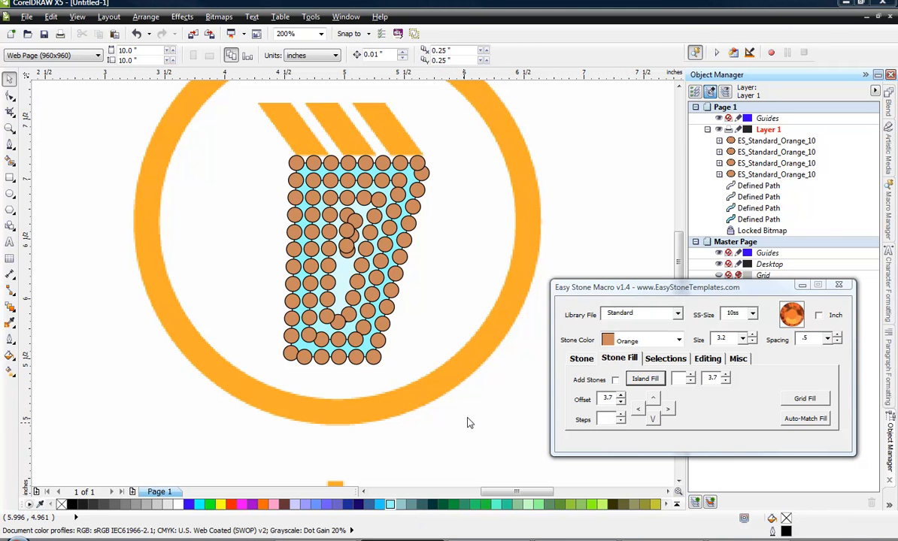
# Cancel saving the drawing and undo the island stone fill on the cup body.
pyautogui.hotkey('ctrl', 's')
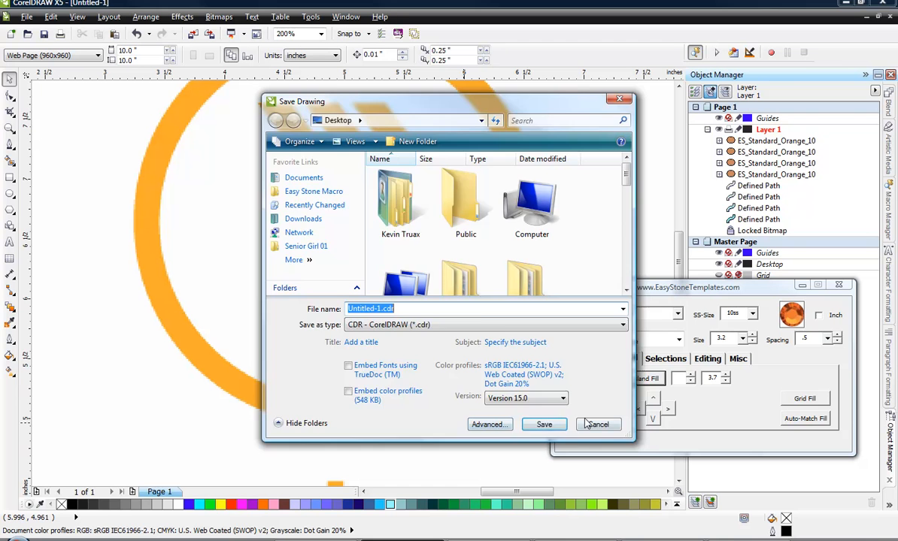
pyautogui.click(596, 425)
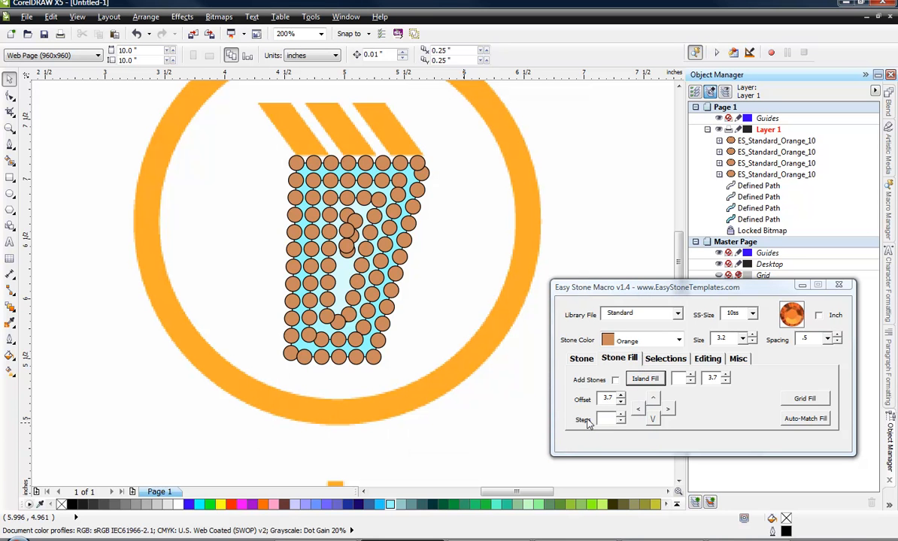
pyautogui.hotkey('ctrl', 'z')
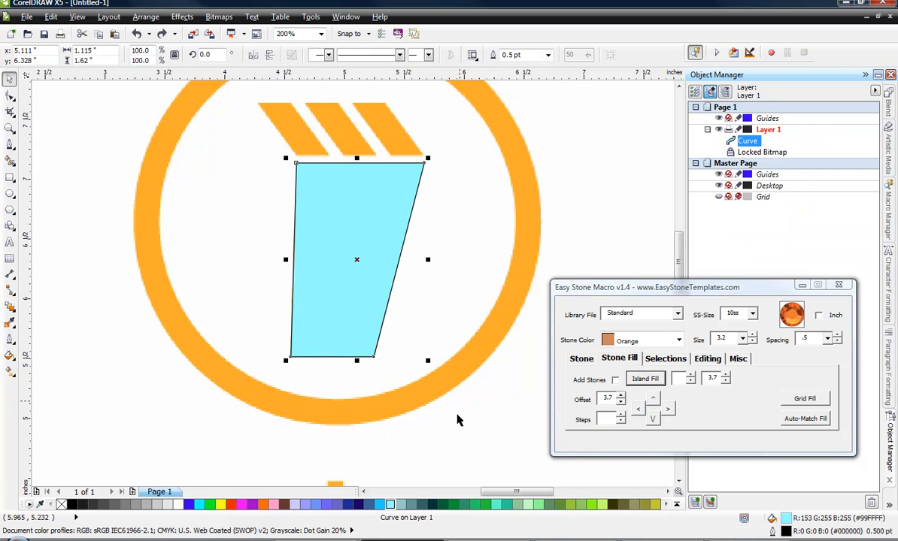
pyautogui.click(452, 437)
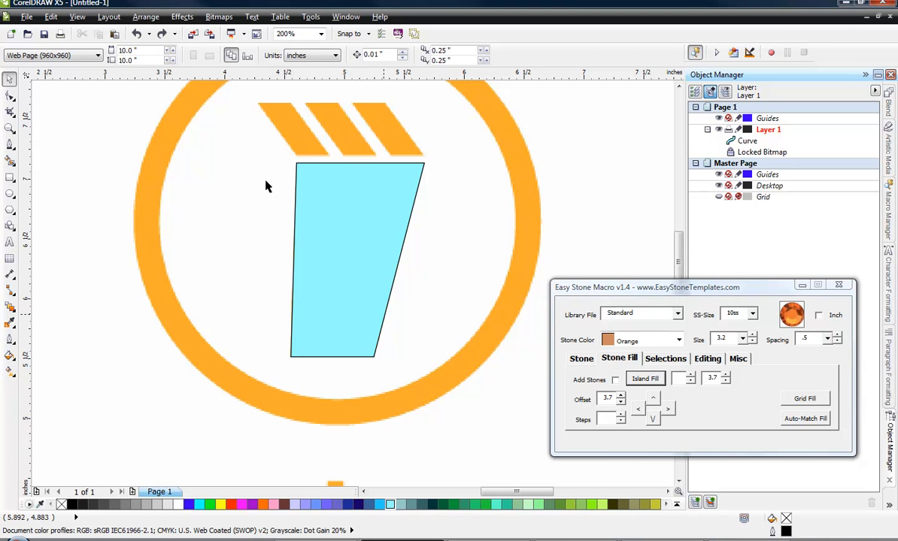
# Draw a horizontal line about 1.85 inches long with the Pen tool and move it onto the cup body's bottom edge.
pyautogui.click(9, 144)
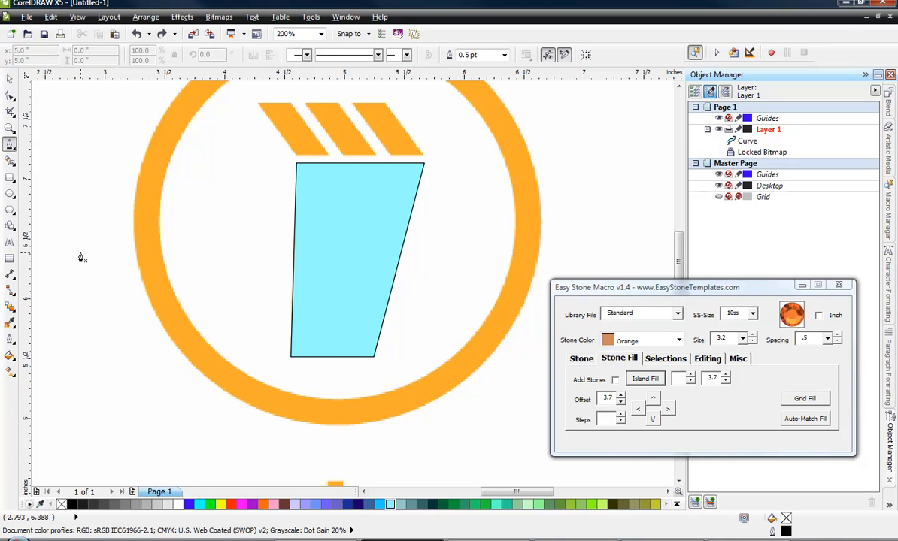
pyautogui.click(238, 330)
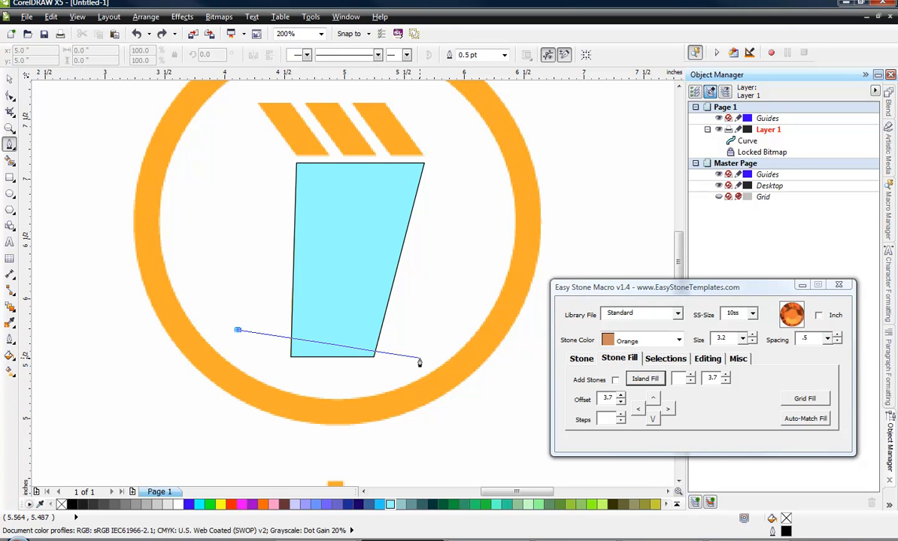
pyautogui.click(463, 330)
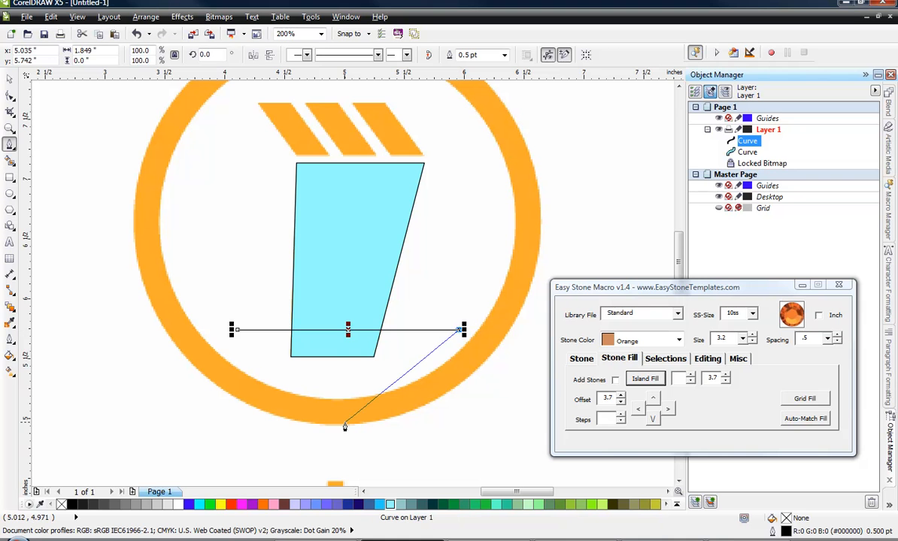
pyautogui.press('space')
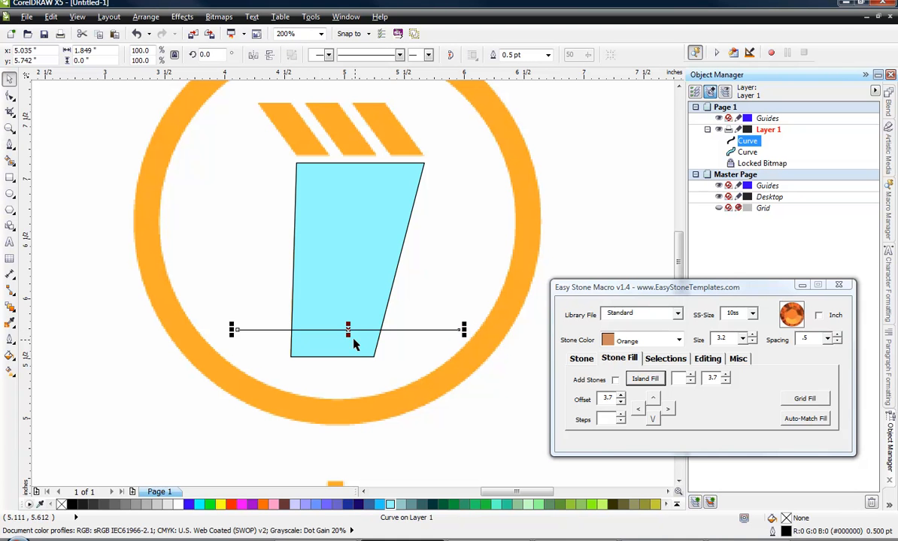
pyautogui.moveTo(347, 330); pyautogui.dragTo(332, 356)
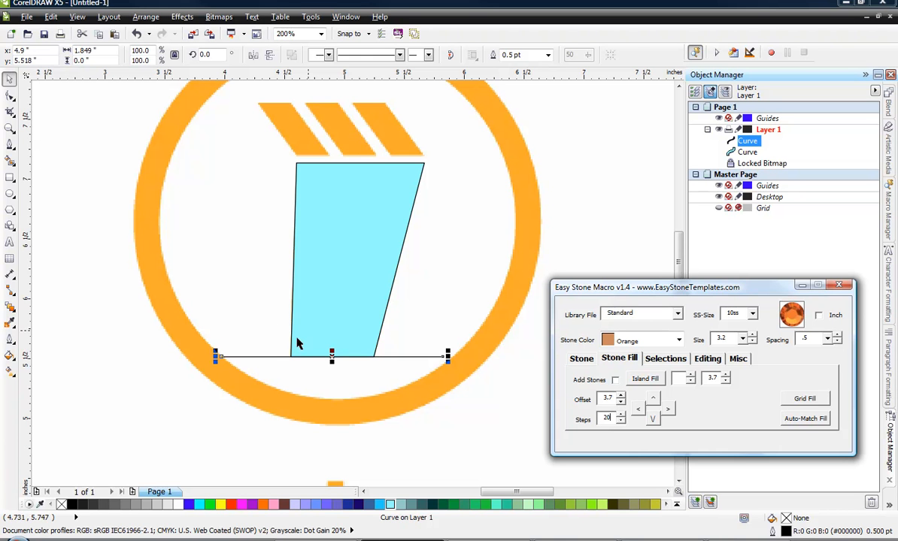
# Offset the horizontal line upward in 20 steps of 3.7 and delete the copies lying above the cup body.
pyautogui.click(654, 400)
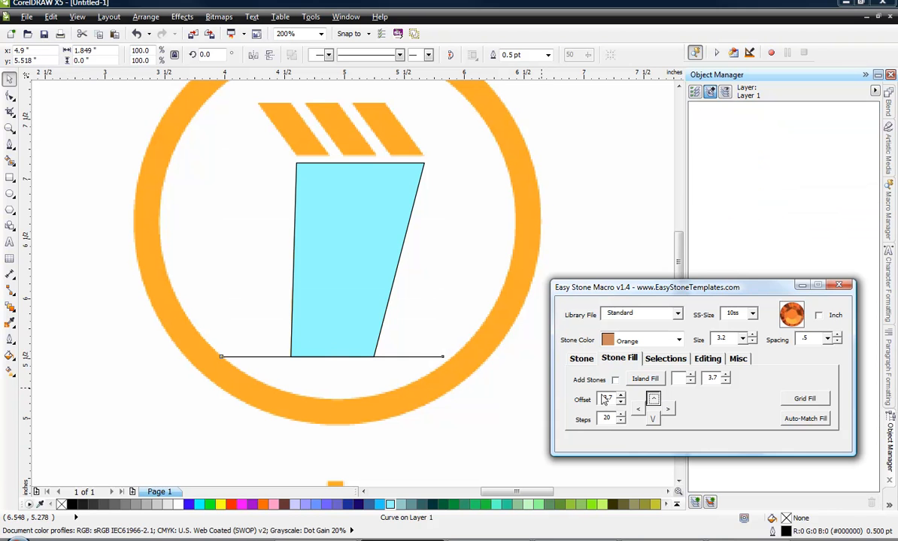
pyautogui.click(357, 432)
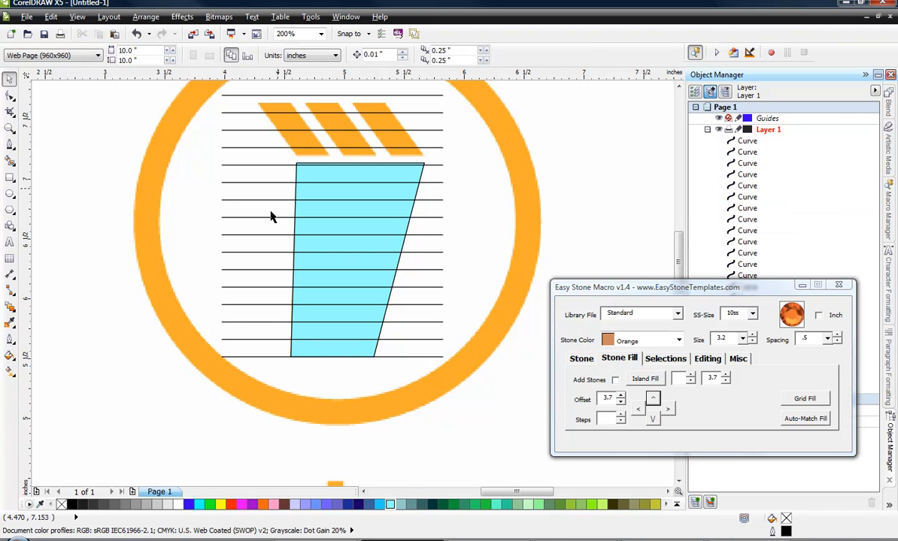
pyautogui.scroll(-2, 233, 413)
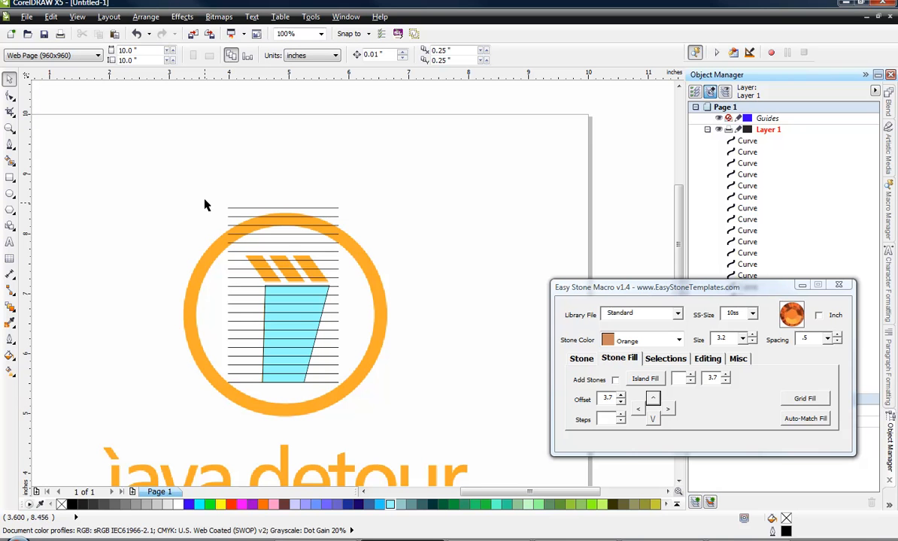
pyautogui.moveTo(205, 187); pyautogui.dragTo(439, 285)
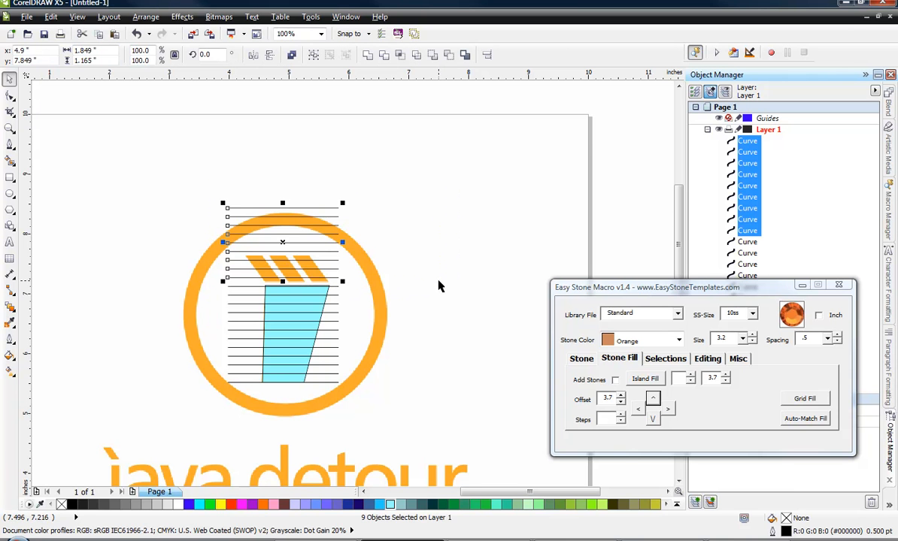
pyautogui.click(439, 286)
pyautogui.scroll(2, 271, 373)
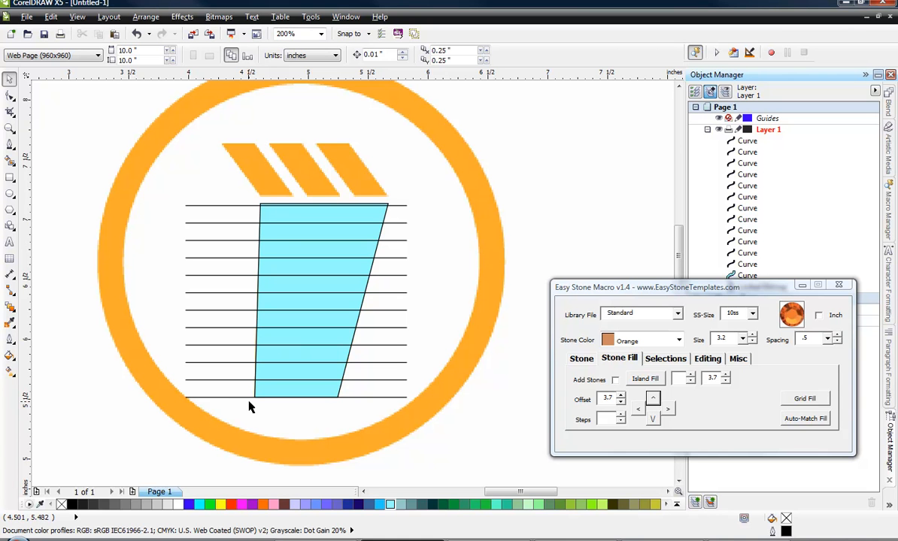
# Mark the cup body as the cutting object and trim all the horizontal lines against it with Trim Objects.
pyautogui.click(328, 391)
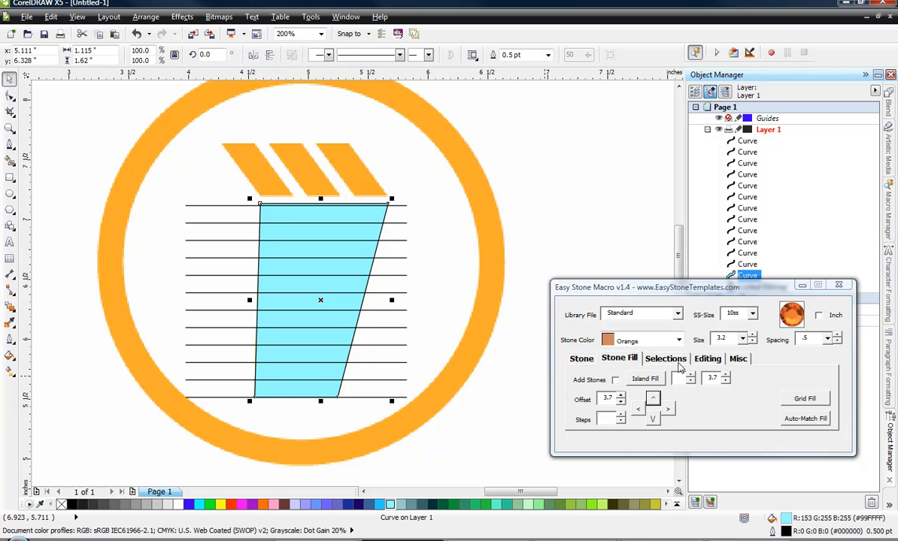
pyautogui.click(707, 360)
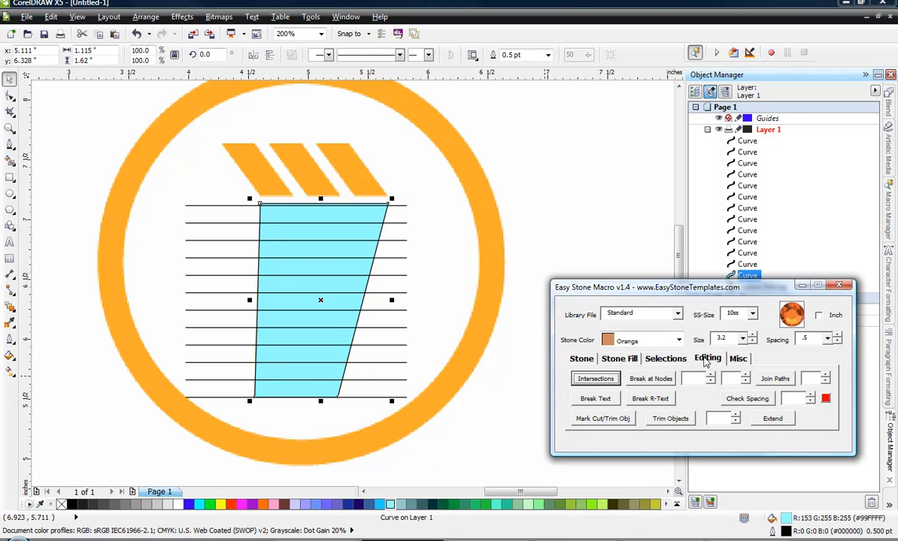
pyautogui.click(613, 422)
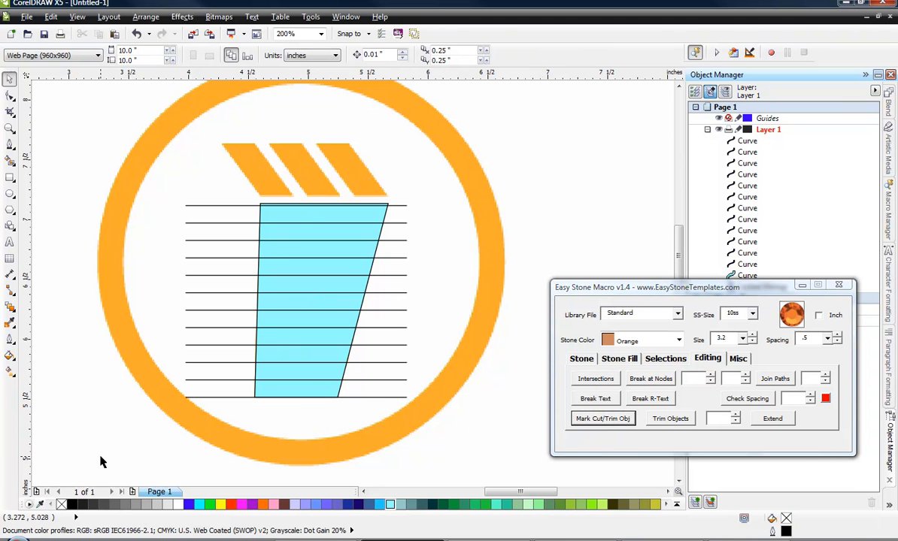
pyautogui.moveTo(101, 458); pyautogui.dragTo(440, 210)
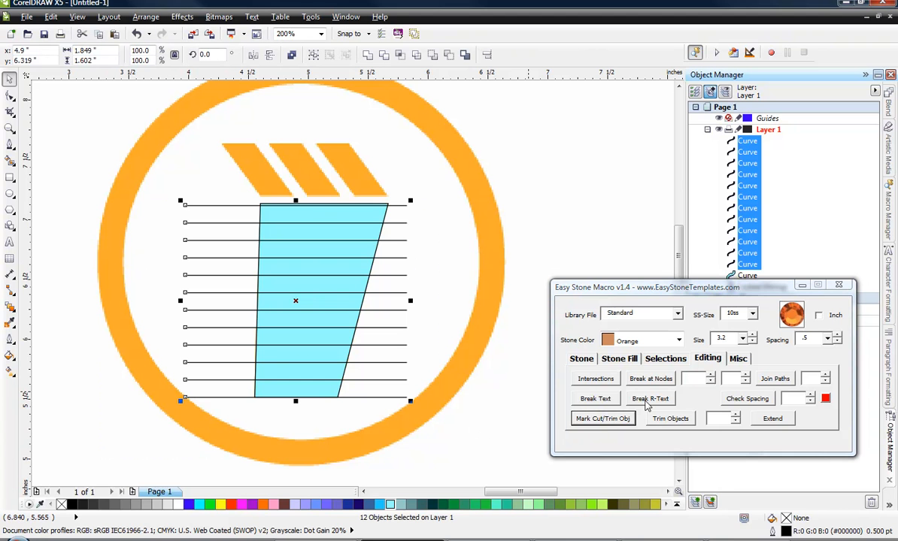
pyautogui.click(669, 418)
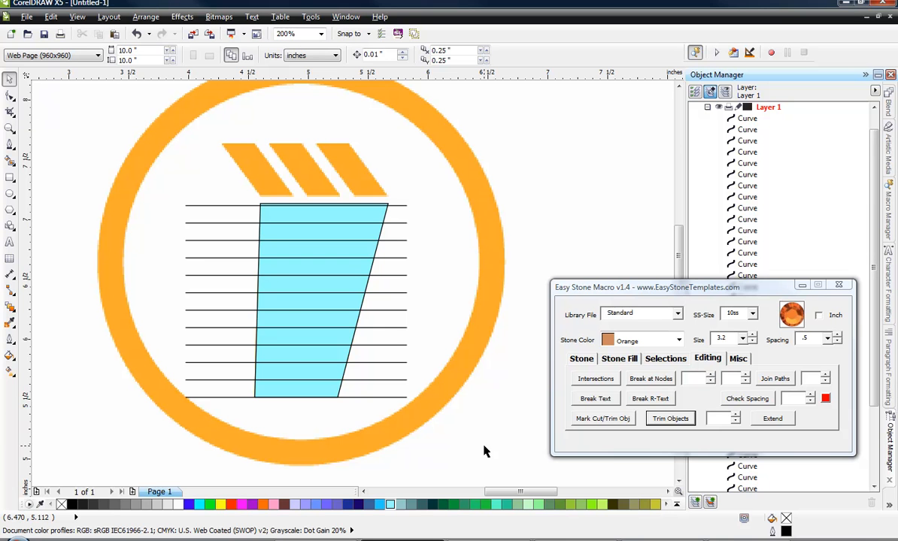
# Delete the trimmed line pieces outside both sides of the cup, along with the light cyan cup shape.
pyautogui.moveTo(71, 139); pyautogui.dragTo(265, 422)
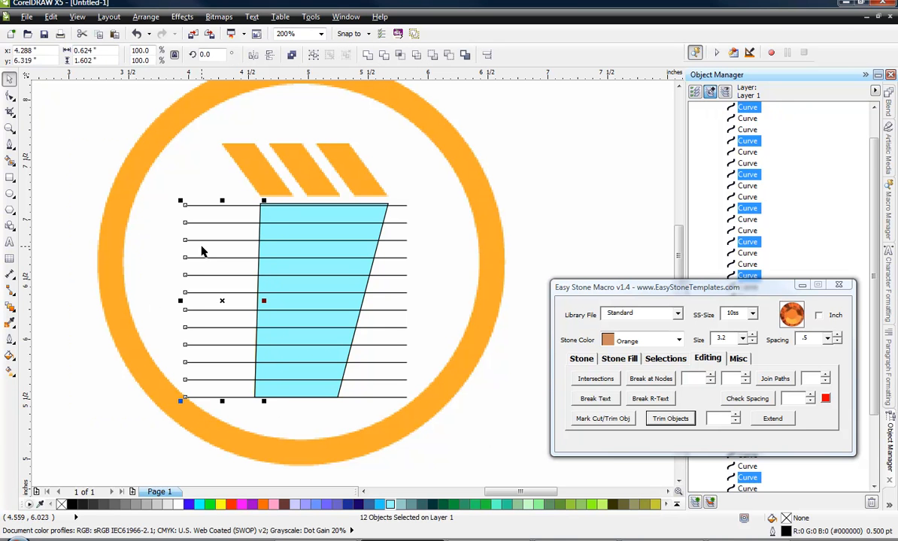
pyautogui.press('Delete')
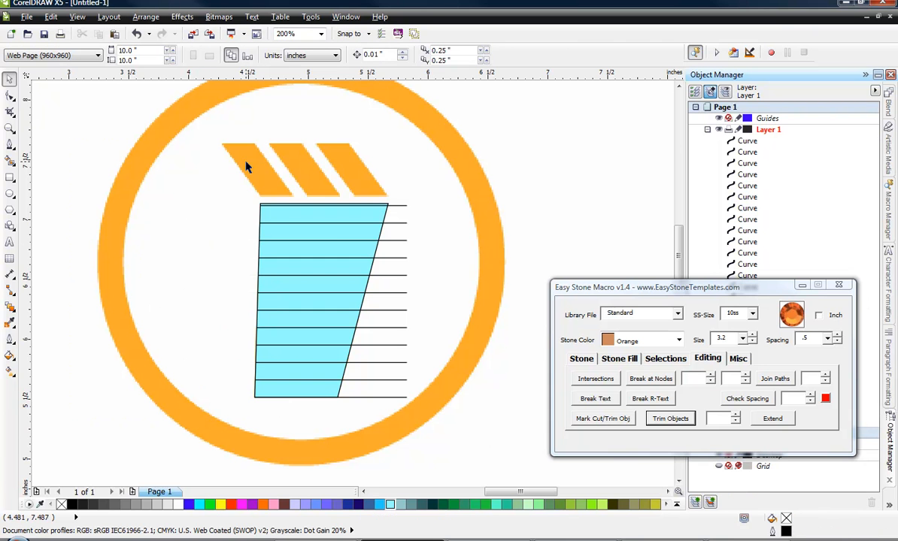
pyautogui.moveTo(498, 145); pyautogui.dragTo(336, 423)
pyautogui.press('Delete')
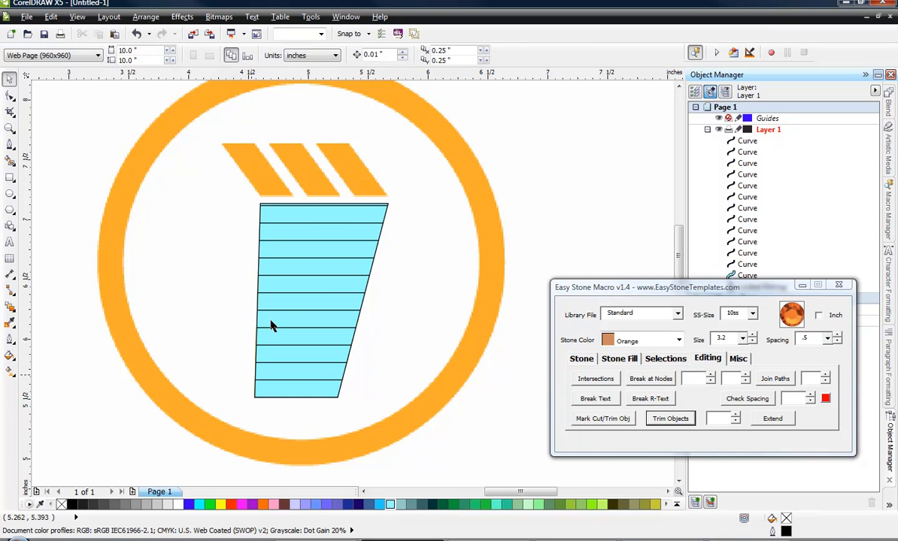
pyautogui.click(357, 317)
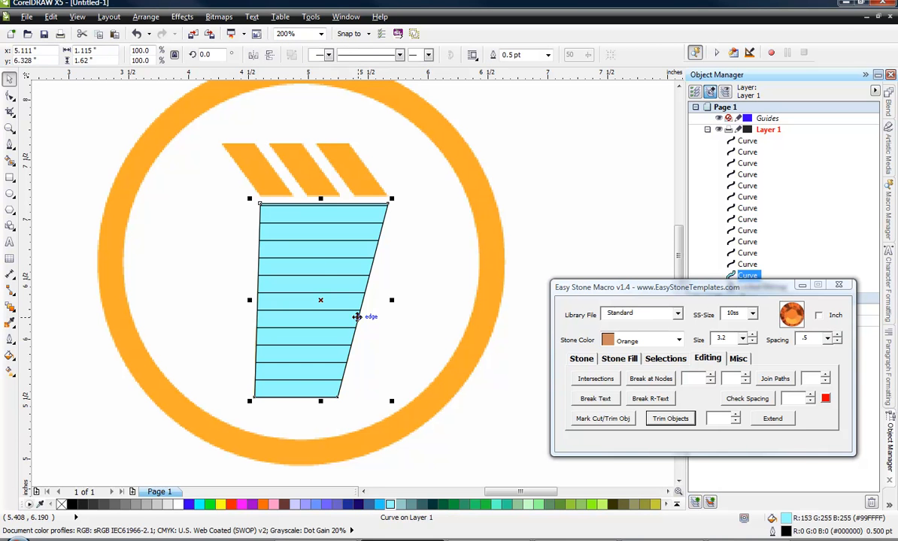
pyautogui.press('Delete')
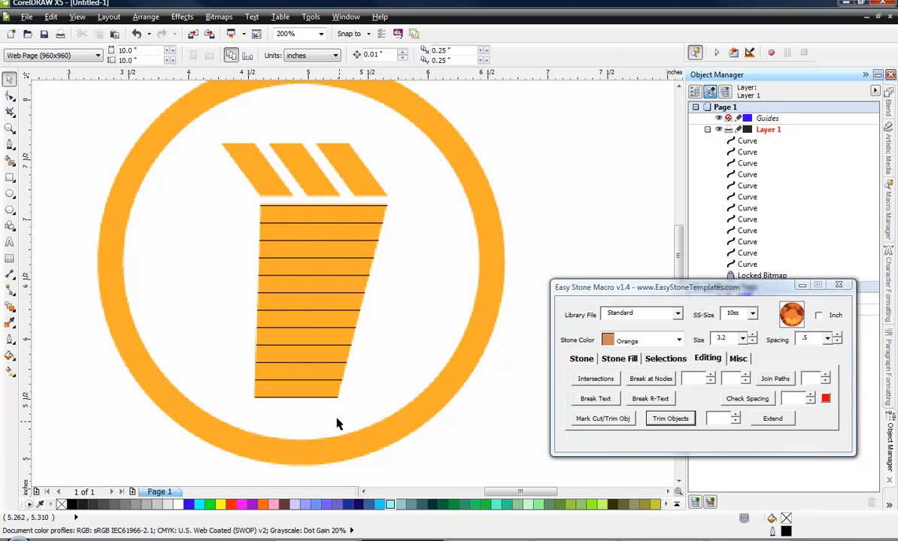
# Add 10ss Orange stones with .5 spacing along all the horizontal lines inside the cup.
pyautogui.moveTo(227, 185); pyautogui.dragTo(437, 466)
pyautogui.click(583, 360)
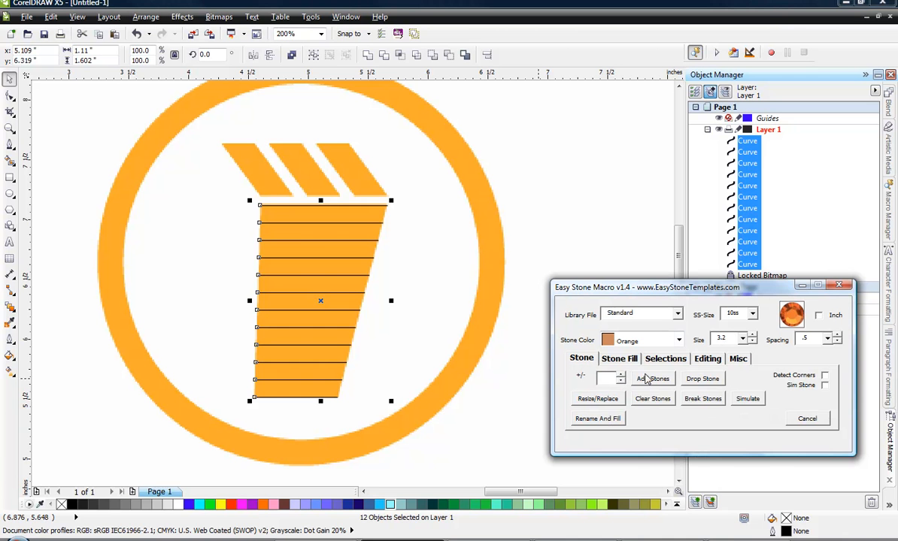
pyautogui.click(652, 378)
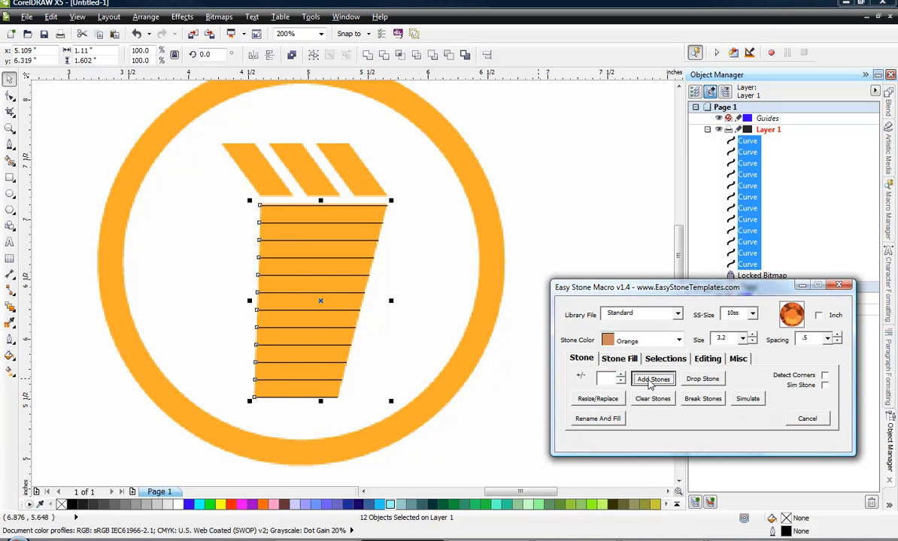
pyautogui.click(461, 457)
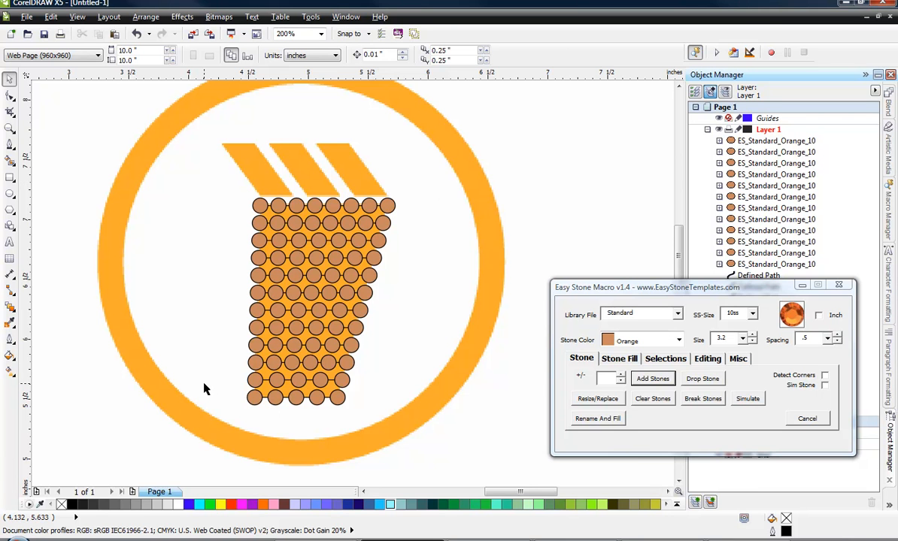
pyautogui.scroll(-1, 304, 297)
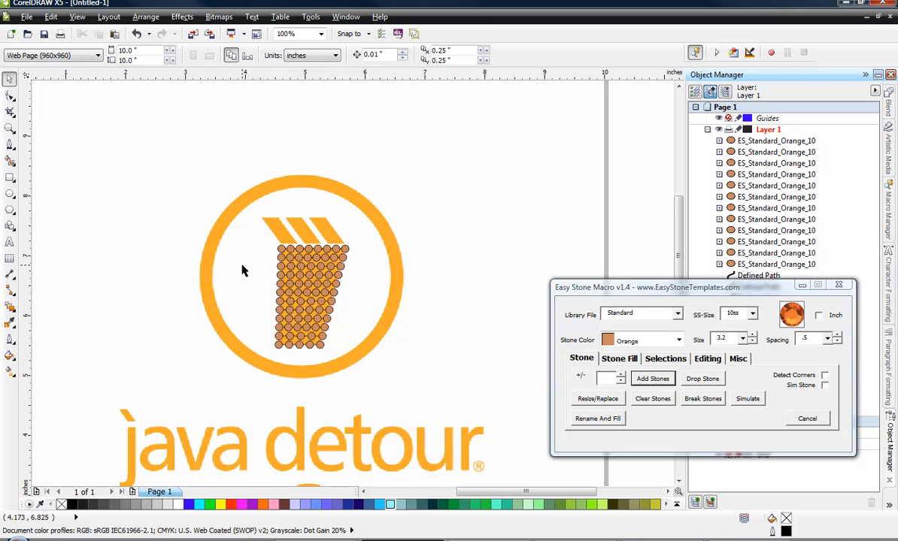
pyautogui.scroll(-1, 242, 271)
pyautogui.scroll(1, 242, 271)
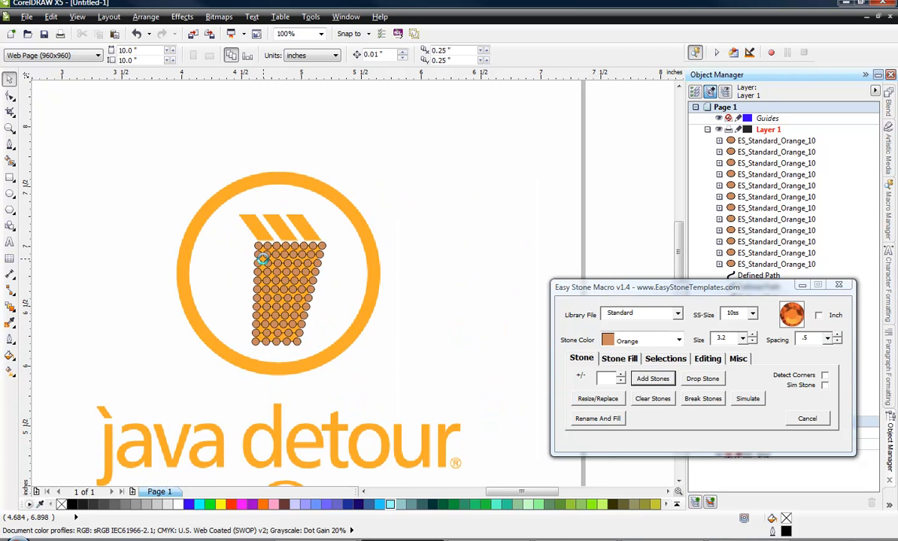
pyautogui.scroll(1, 263, 259)
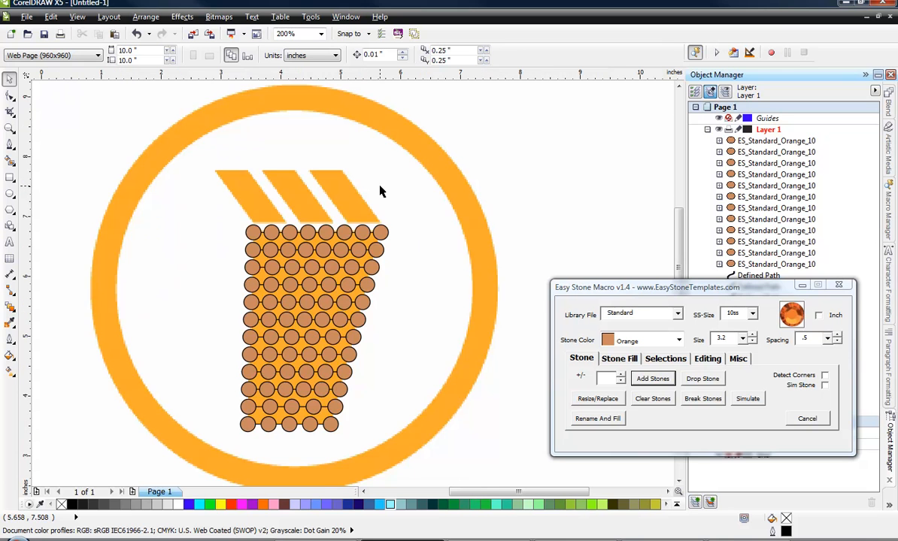
pyautogui.scroll(-3, 380, 192)
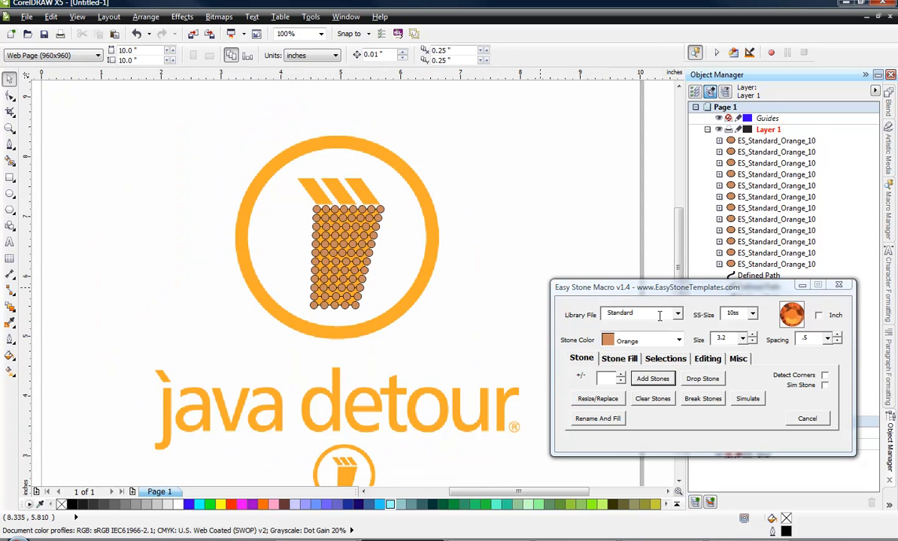
# Drop a single 10ss Orange stone and position it at the lower-left corner of the first slanted stripe above the cup.
pyautogui.click(704, 380)
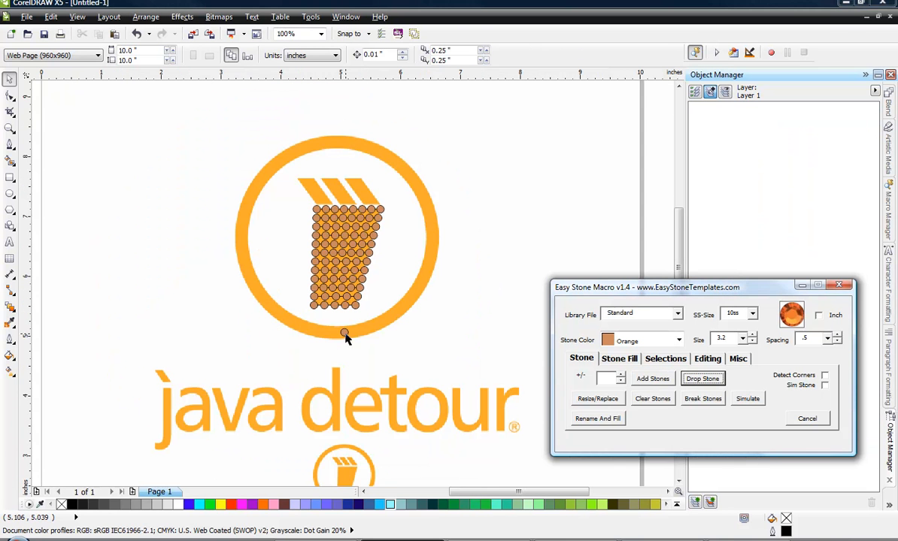
pyautogui.click(345, 336)
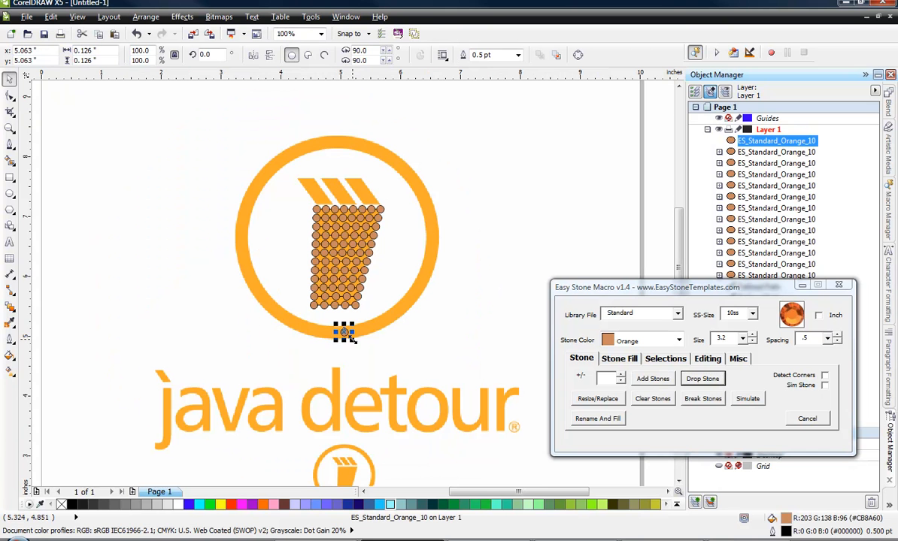
pyautogui.moveTo(344, 334); pyautogui.dragTo(329, 280)
pyautogui.scroll(3, 315, 191)
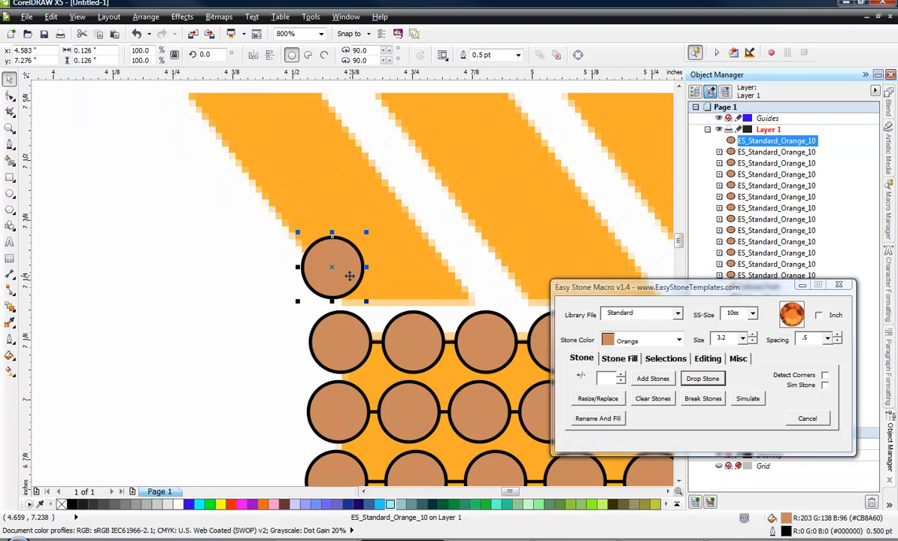
pyautogui.scroll(-2, 309, 252)
pyautogui.scroll(1, 304, 234)
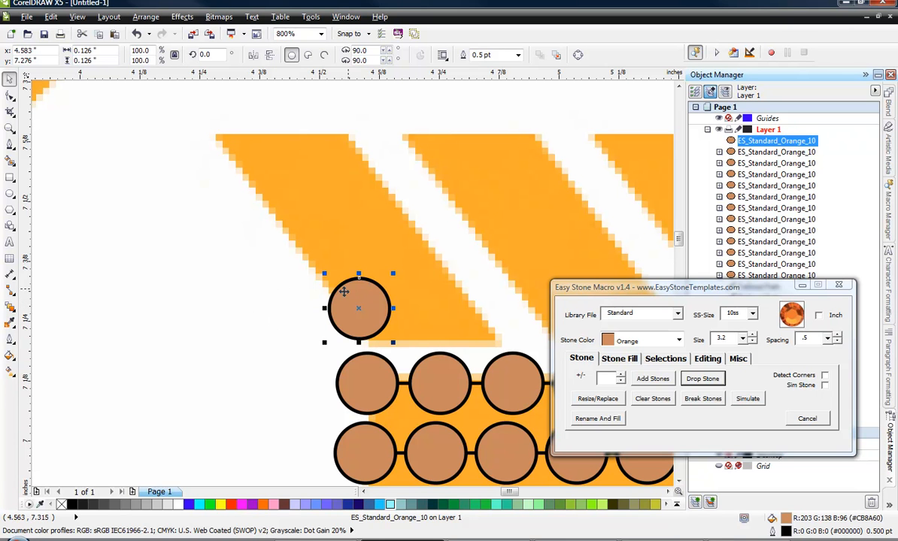
pyautogui.moveTo(376, 299); pyautogui.dragTo(333, 314)
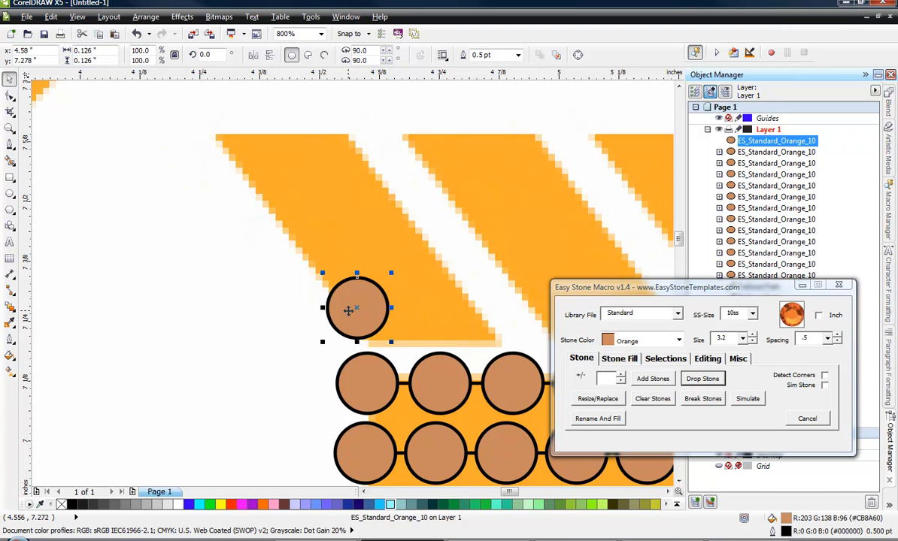
# Copy the stone to the first slanted stripe's upper-left corner and delete that copy.
pyautogui.moveTo(345, 305); pyautogui.dragTo(239, 163)
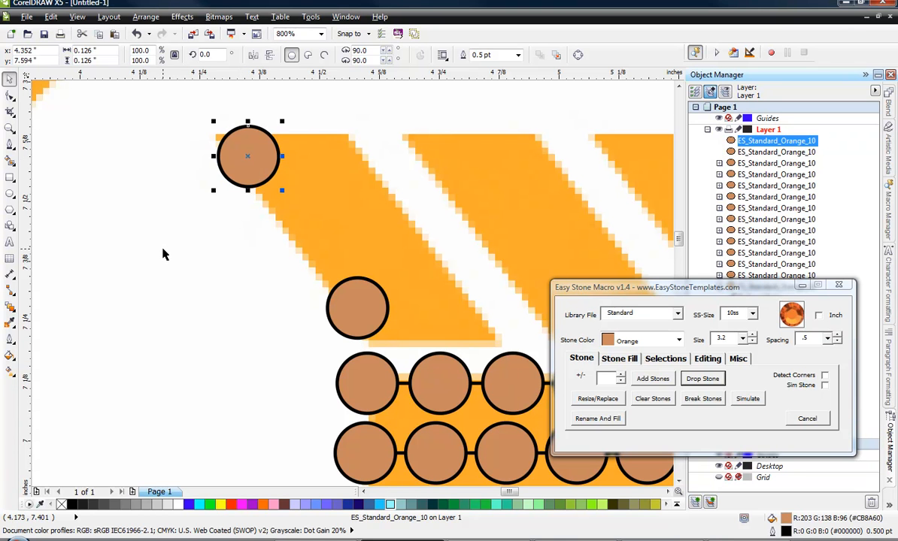
pyautogui.click(245, 192)
pyautogui.click(244, 154)
pyautogui.press('Delete')
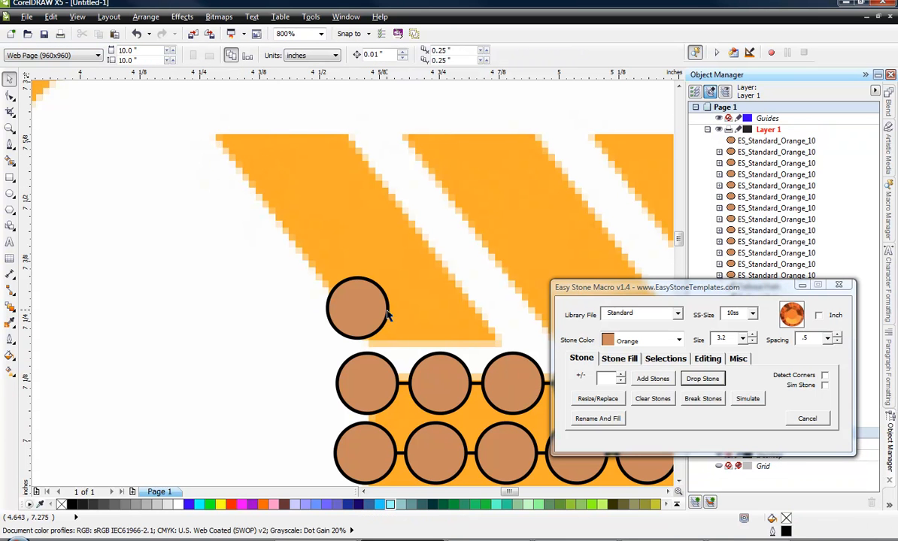
# Drop several trial duplicates of the stone around the slanted stripes and delete them all.
pyautogui.moveTo(388, 316); pyautogui.dragTo(165, 224)
pyautogui.press('space')
pyautogui.press('space')
pyautogui.press('space')
pyautogui.press('space')
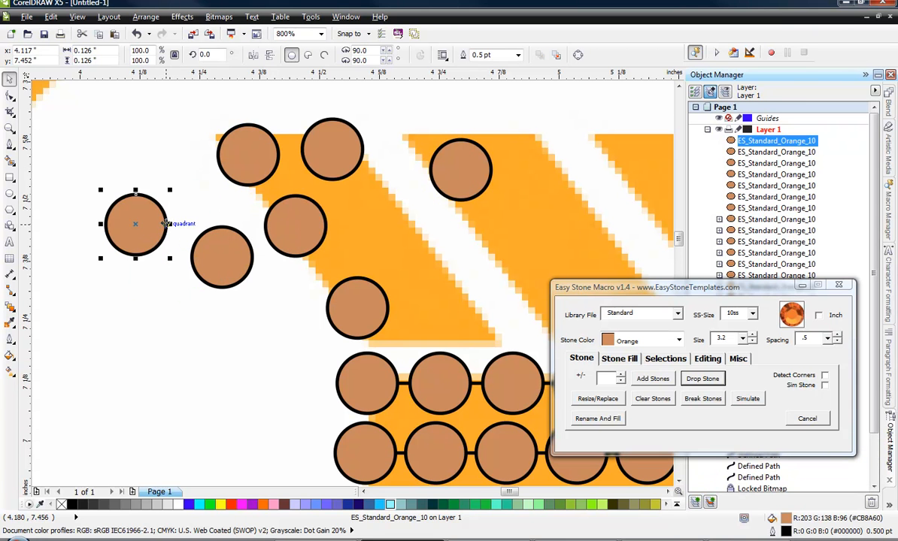
pyautogui.press('Delete')
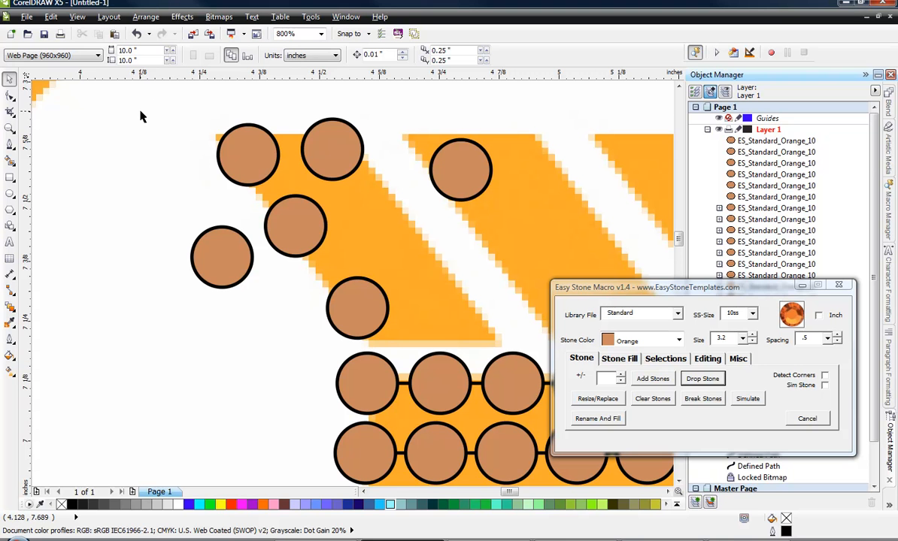
pyautogui.moveTo(124, 97); pyautogui.dragTo(506, 303)
pyautogui.press('Delete')
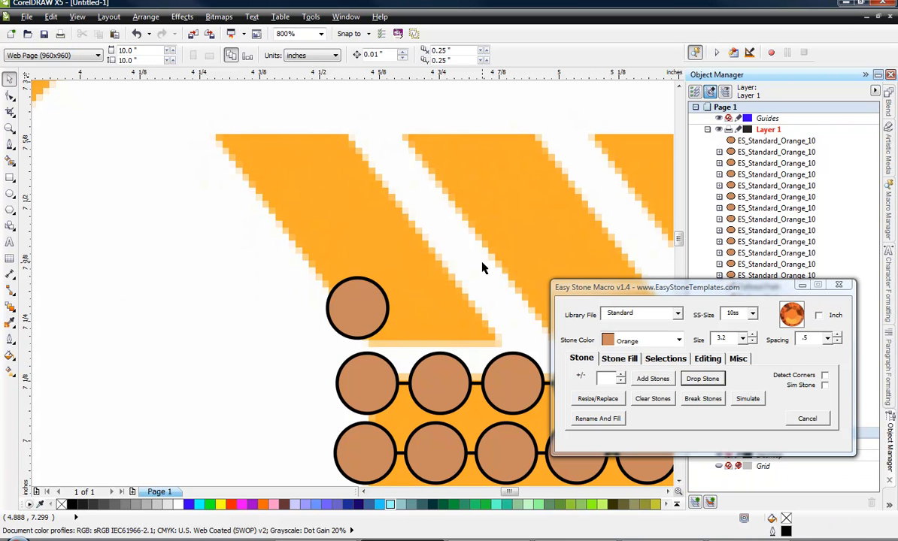
# Copy the stone to the first stripe's upper-left corner and add stones along a path between the two stones.
pyautogui.moveTo(367, 319); pyautogui.dragTo(249, 152)
pyautogui.click(166, 251)
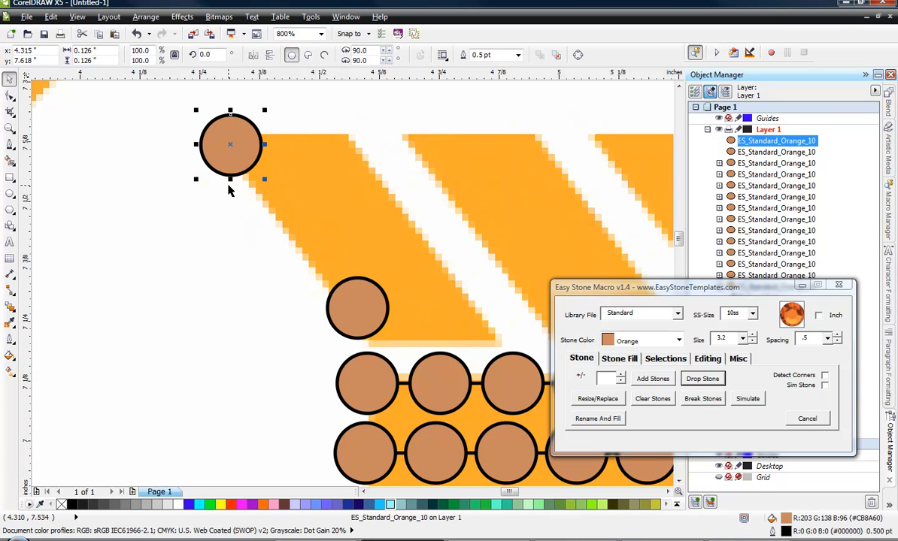
pyautogui.keyDown('shift'); pyautogui.click(356, 295); pyautogui.keyUp('shift')
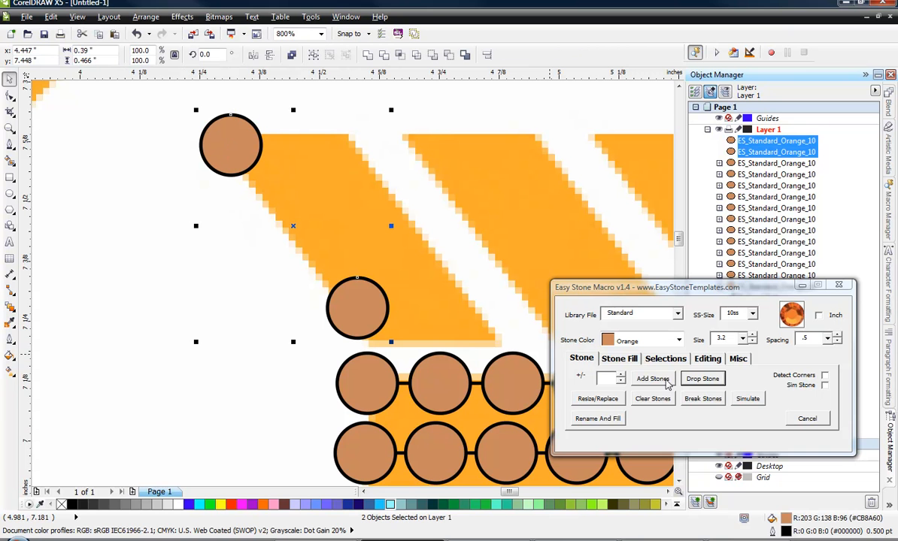
pyautogui.click(653, 379)
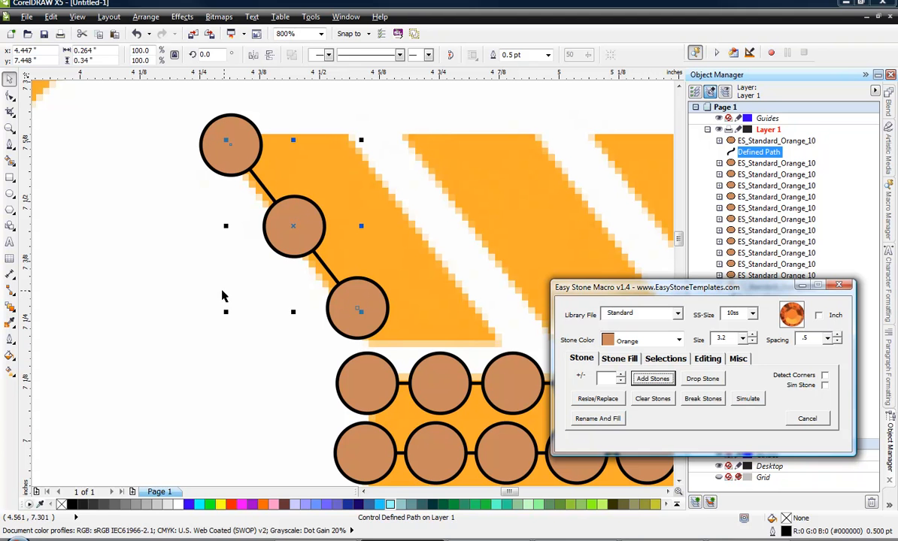
# Increase the number of stones in the slanted row by one.
pyautogui.click(211, 275)
pyautogui.click(286, 255)
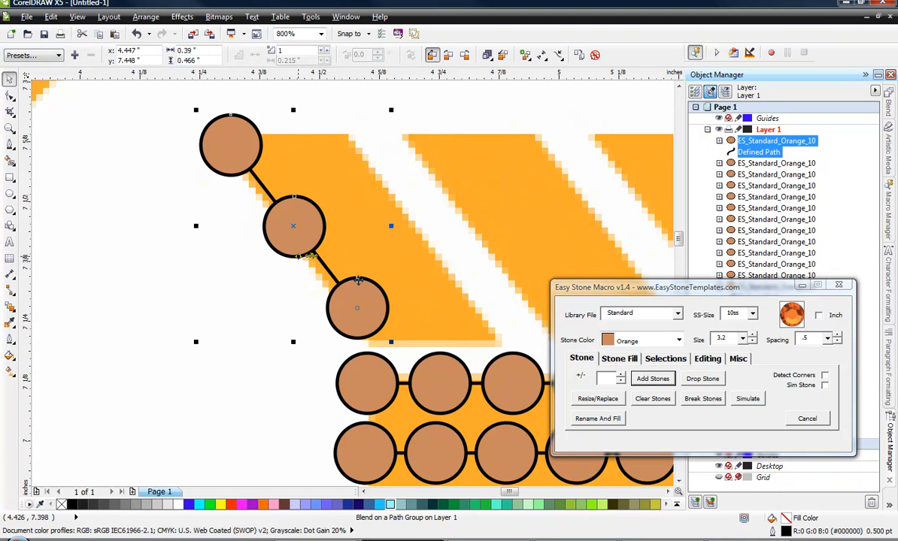
pyautogui.click(621, 375)
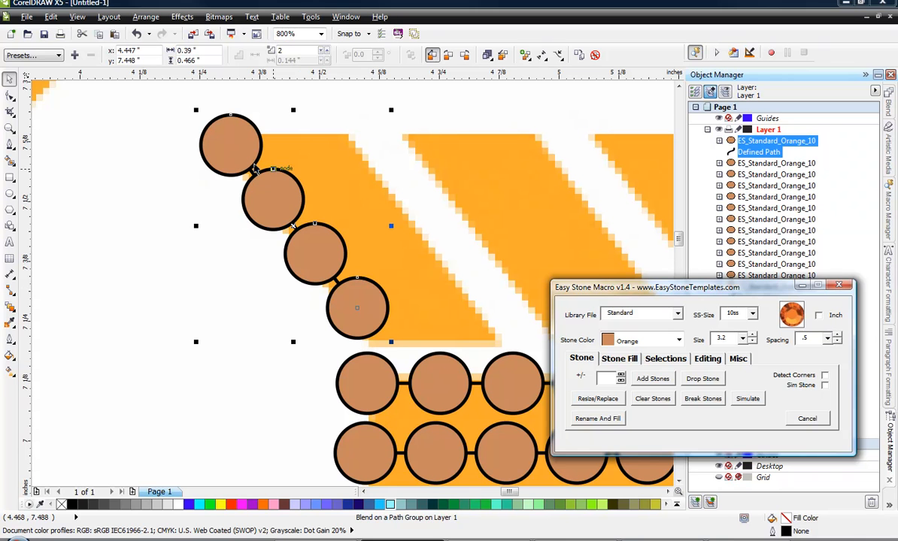
pyautogui.click(243, 278)
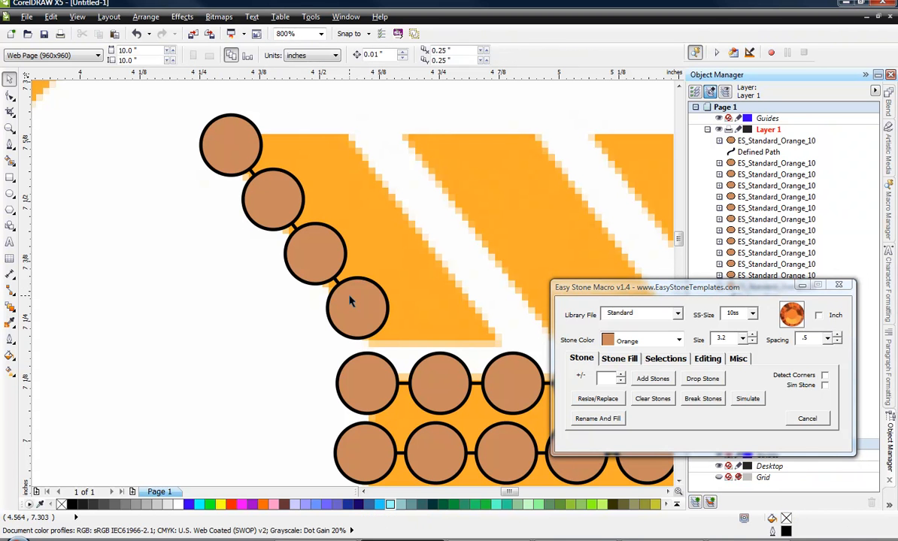
# In wireframe view, lengthen the slanted stone path by moving its upper end node up and outward with the Shape tool, and restore the full-color view.
pyautogui.click(76, 17)
pyautogui.click(92, 46)
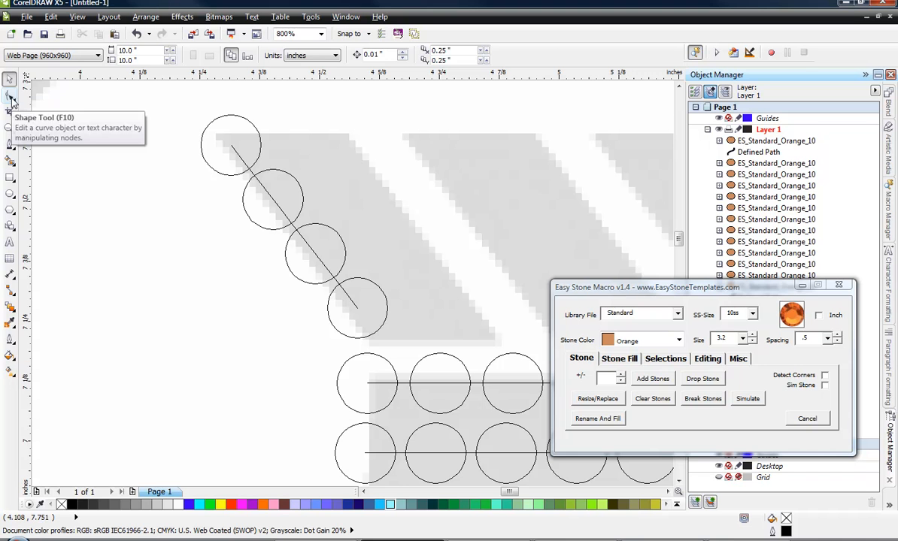
pyautogui.click(10, 97)
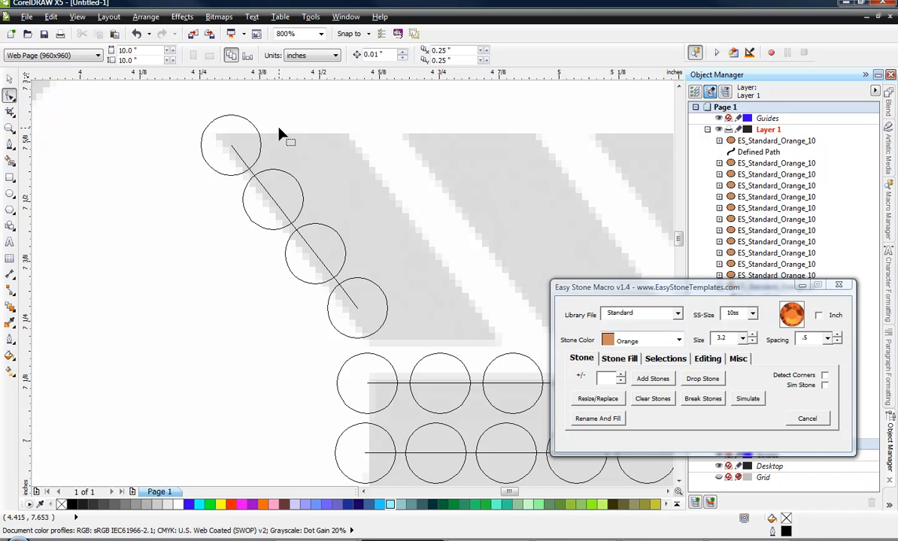
pyautogui.click(234, 150)
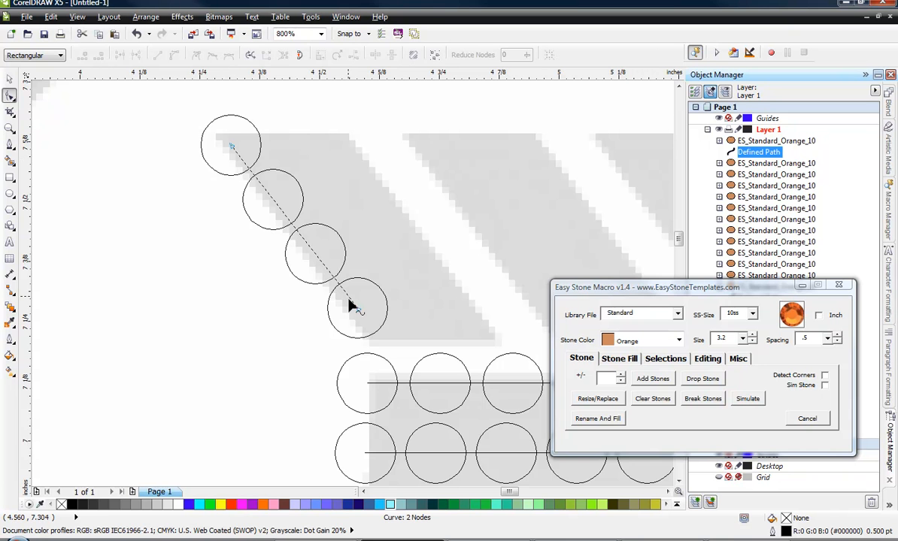
pyautogui.scroll(2, 224, 154)
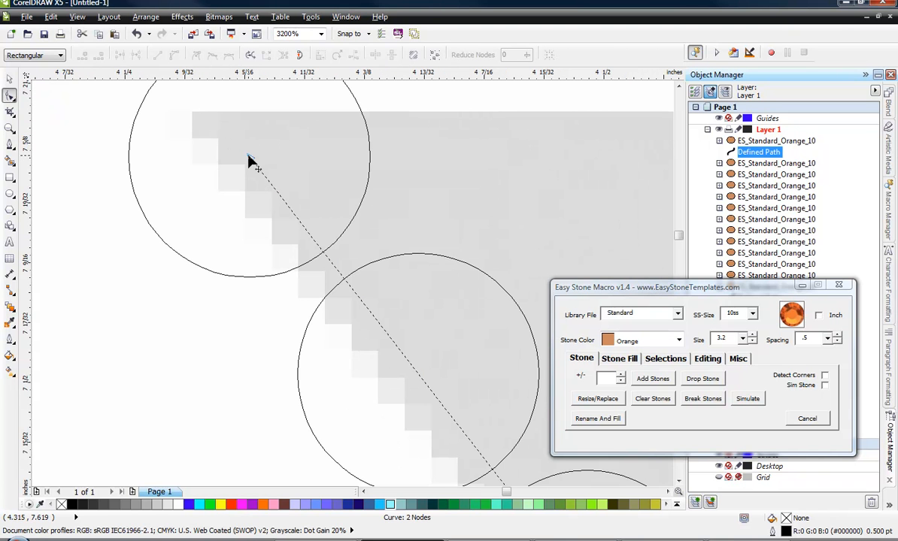
pyautogui.moveTo(249, 158); pyautogui.dragTo(215, 115)
pyautogui.scroll(-2, 225, 128)
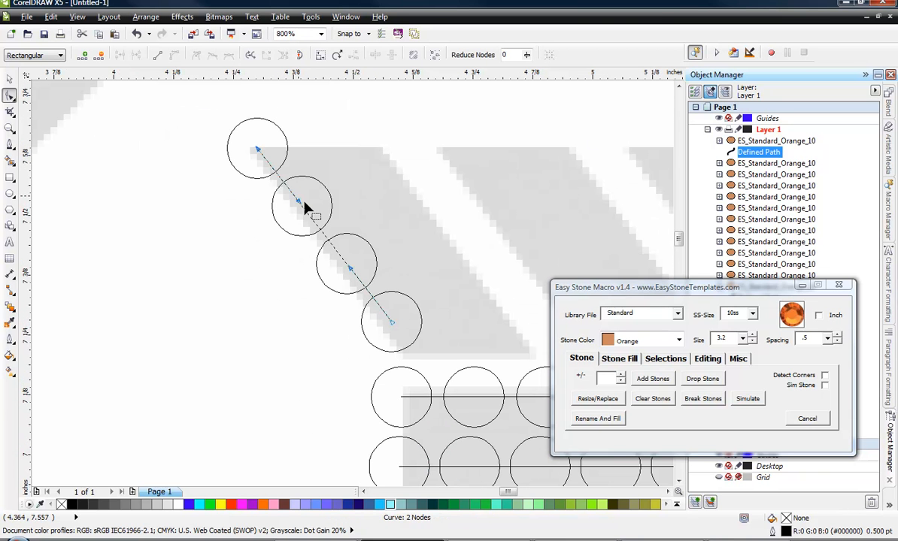
pyautogui.click(10, 79)
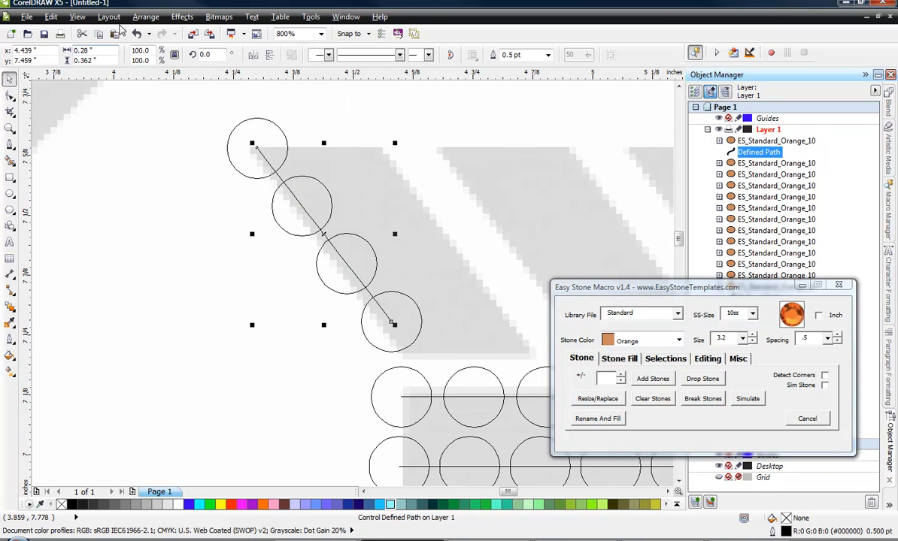
pyautogui.click(76, 16)
pyautogui.click(90, 83)
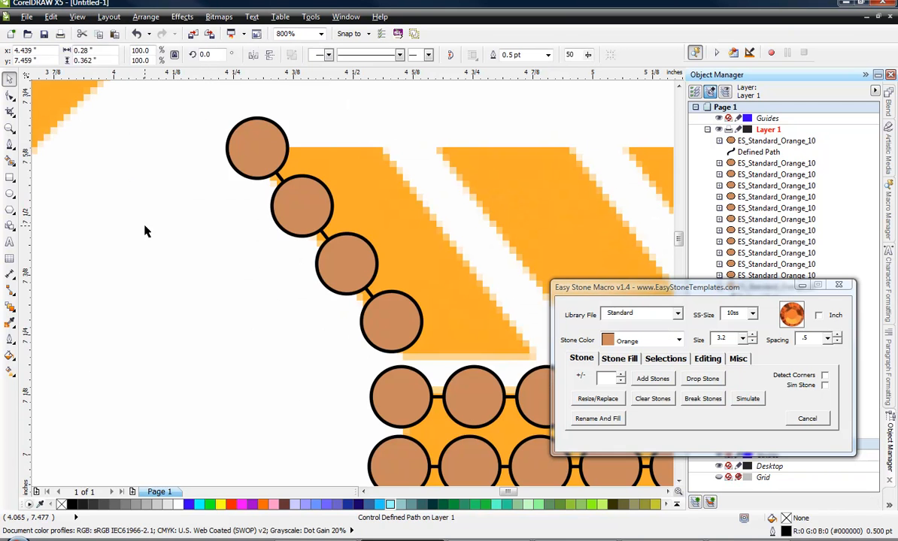
pyautogui.click(146, 231)
# Duplicate the slanted row of stones horizontally onto the right edge of the first stripe.
pyautogui.scroll(-1, 268, 245)
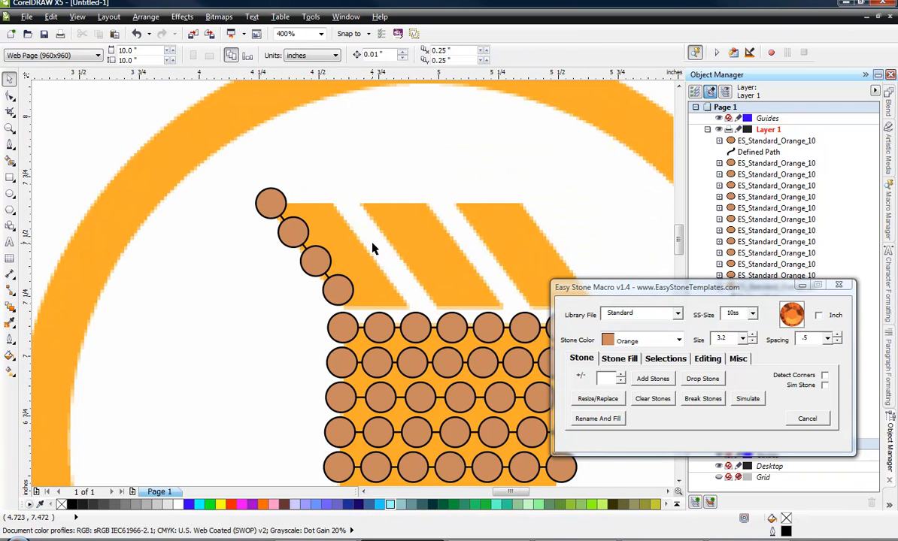
pyautogui.scroll(1, 356, 236)
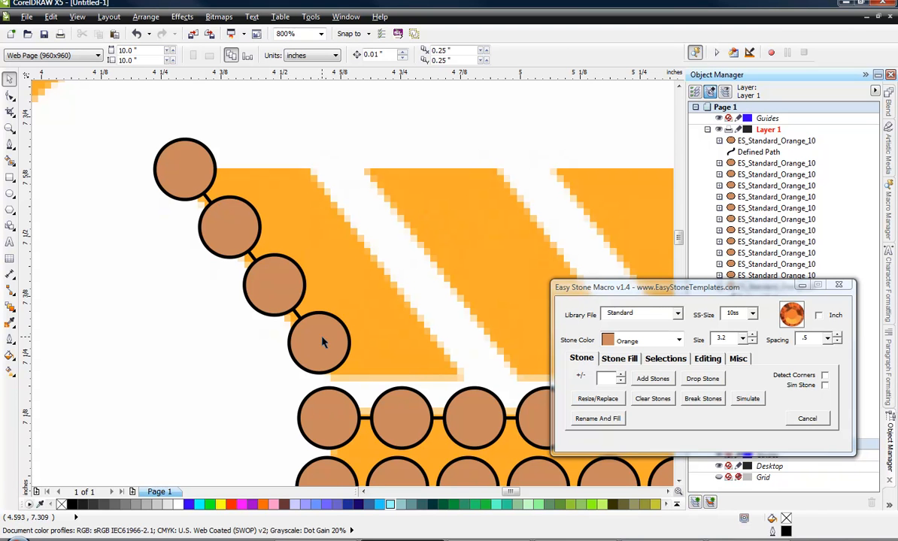
pyautogui.click(248, 222)
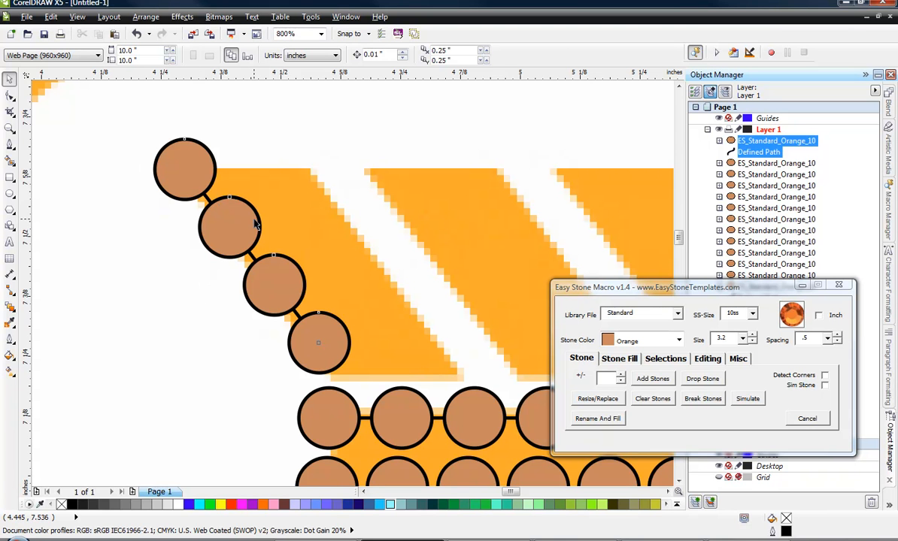
pyautogui.moveTo(250, 225); pyautogui.dragTo(332, 247)
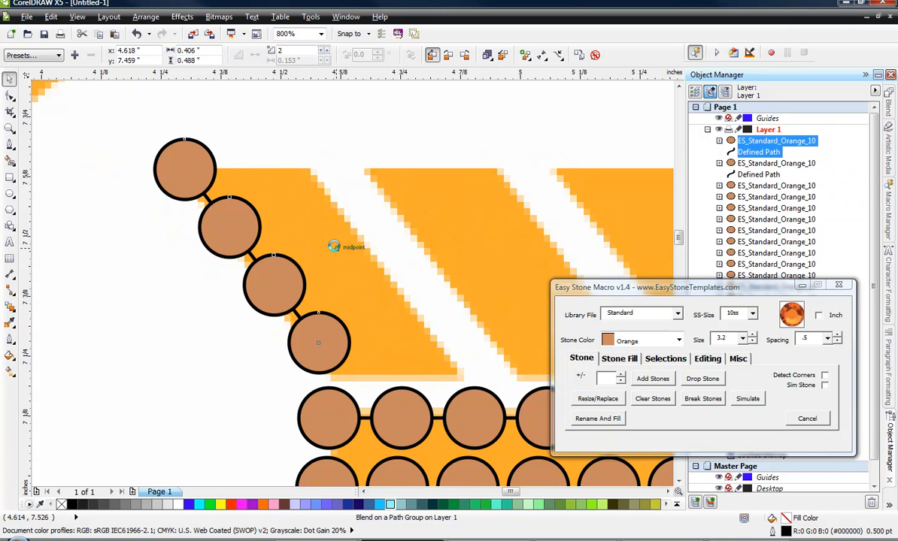
pyautogui.click(177, 313)
# Copy the first stripe's two slanted stone rows horizontally onto the second and third stripes.
pyautogui.scroll(-1, 169, 248)
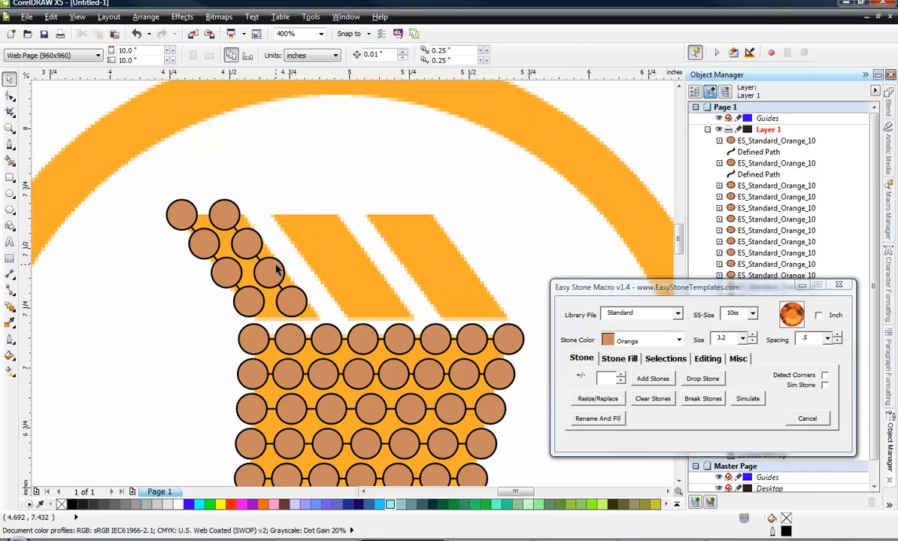
pyautogui.click(235, 269)
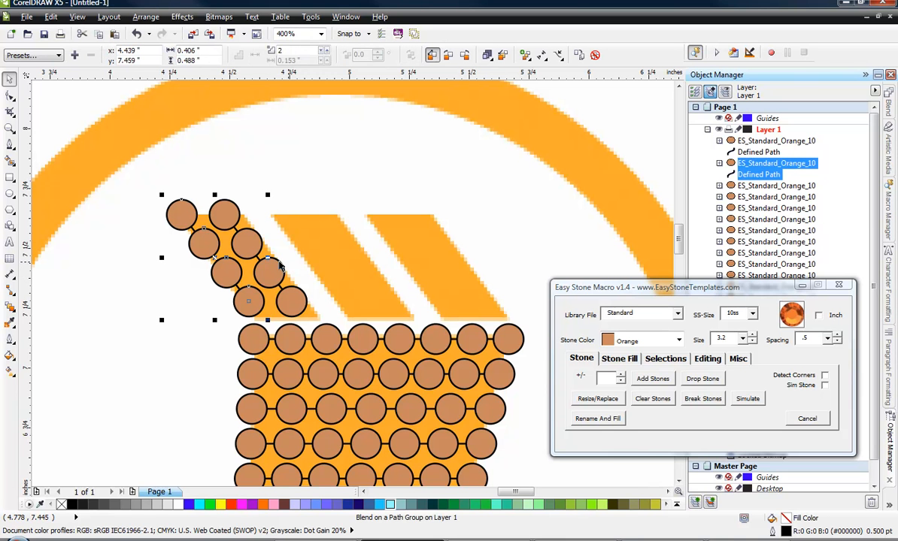
pyautogui.keyDown('shift'); pyautogui.click(277, 263); pyautogui.keyUp('shift')
pyautogui.moveTo(277, 263); pyautogui.dragTo(467, 267)
pyautogui.rightClick(390, 264)
pyautogui.click(136, 307)
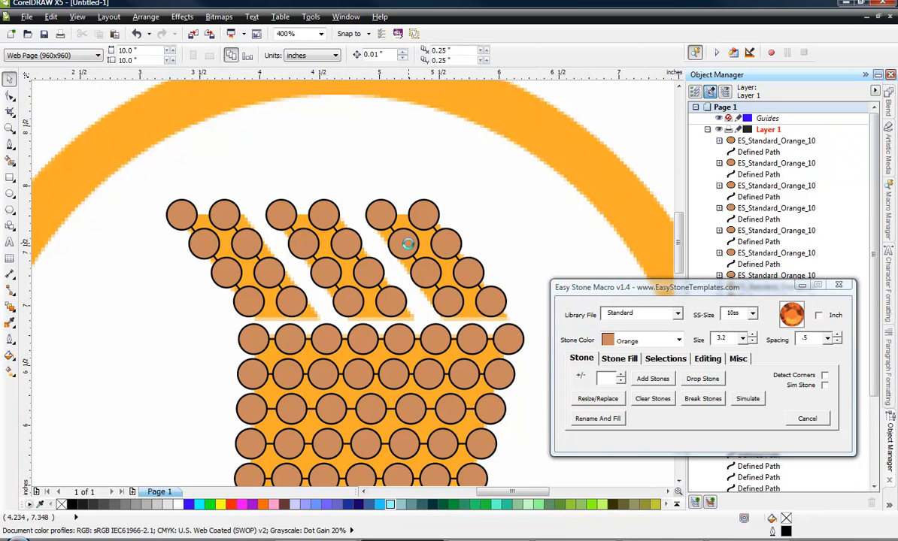
# Draw a circle about 3.22 inches wide over the logo's orange ring and enlarge it to about 3.32 inches.
pyautogui.scroll(-3, 356, 223)
pyautogui.scroll(1, 270, 233)
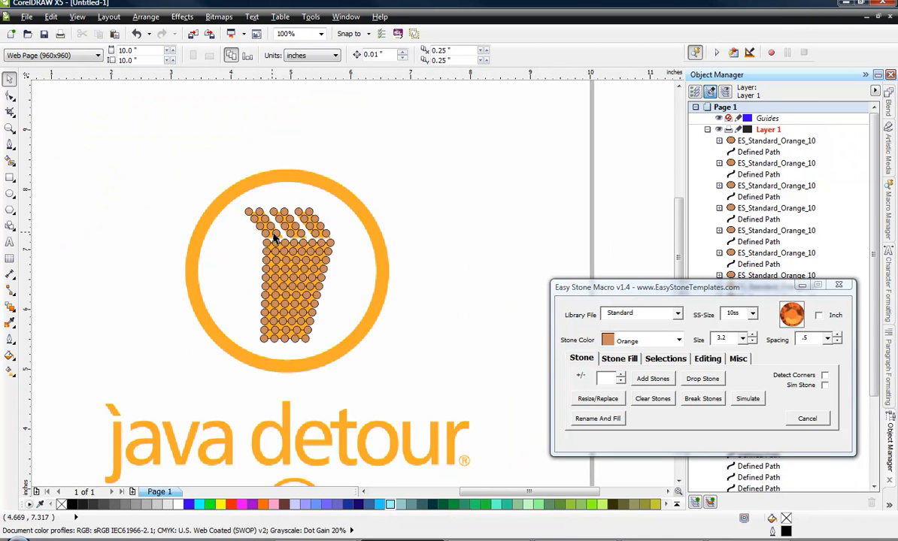
pyautogui.scroll(1, 260, 252)
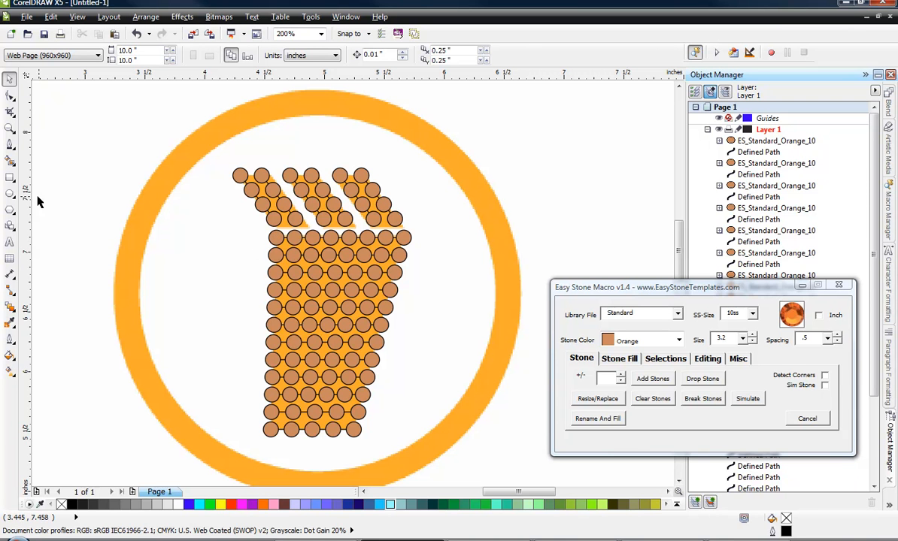
pyautogui.click(10, 193)
pyautogui.moveTo(121, 111); pyautogui.dragTo(505, 438)
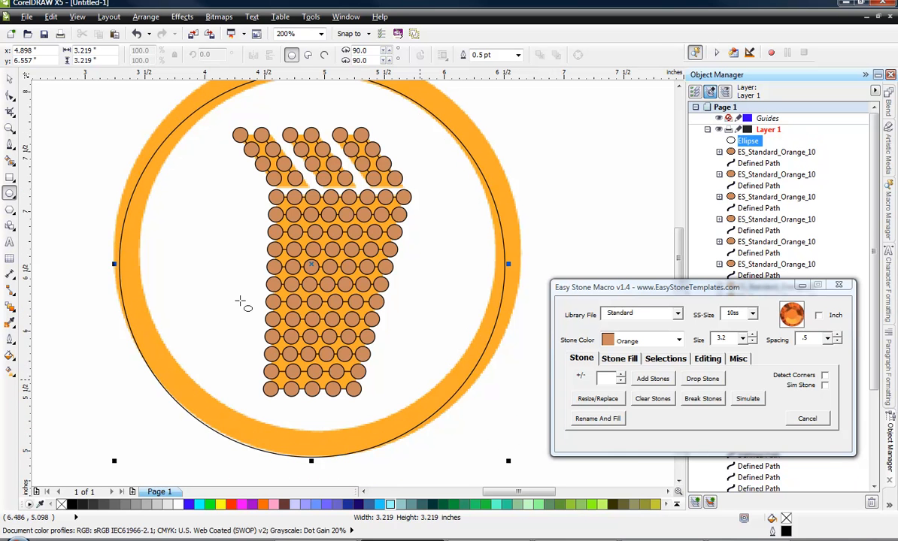
pyautogui.scroll(-2, 239, 299)
pyautogui.scroll(2, 168, 266)
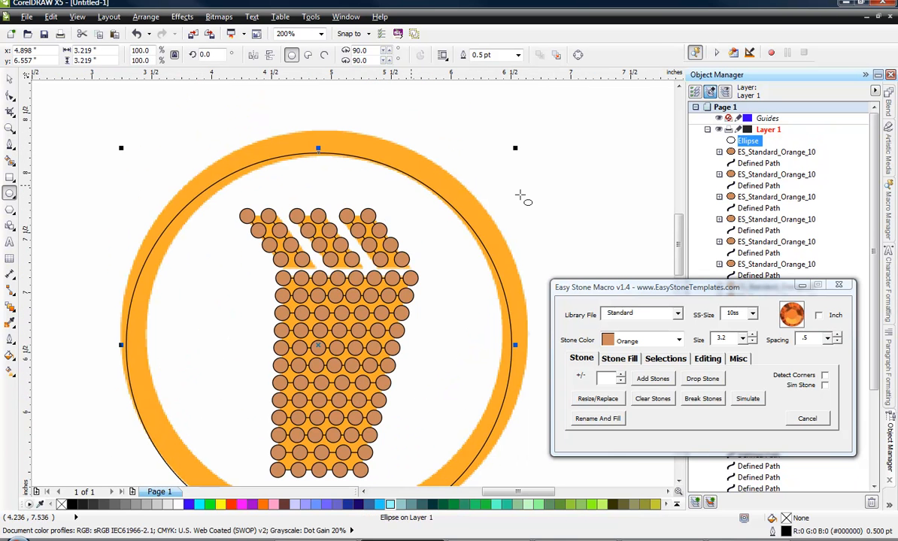
pyautogui.moveTo(515, 149); pyautogui.dragTo(525, 131)
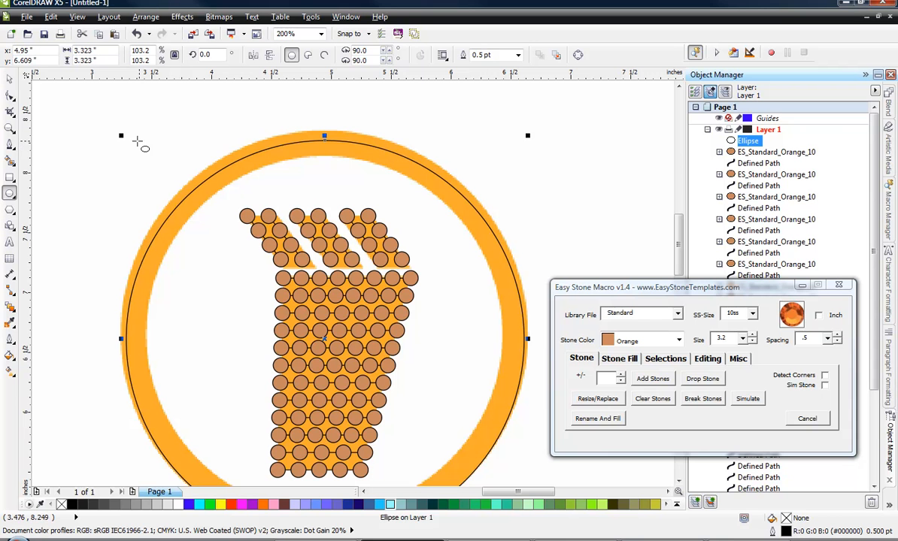
# Enlarge the circle to about 3.42 inches so it follows the outer edge of the logo's orange ring, and deselect it.
pyautogui.moveTo(121, 136); pyautogui.dragTo(118, 125)
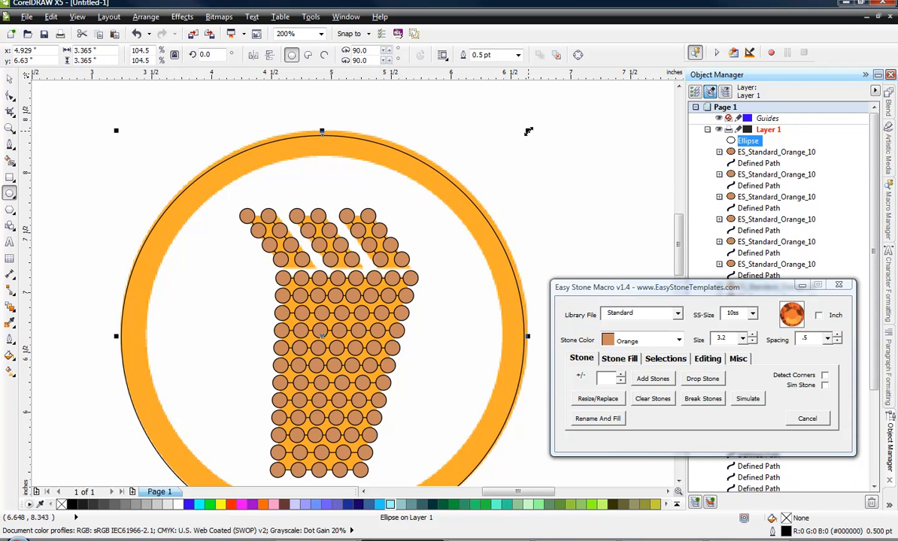
pyautogui.moveTo(529, 132); pyautogui.dragTo(536, 127)
pyautogui.scroll(-1, 409, 177)
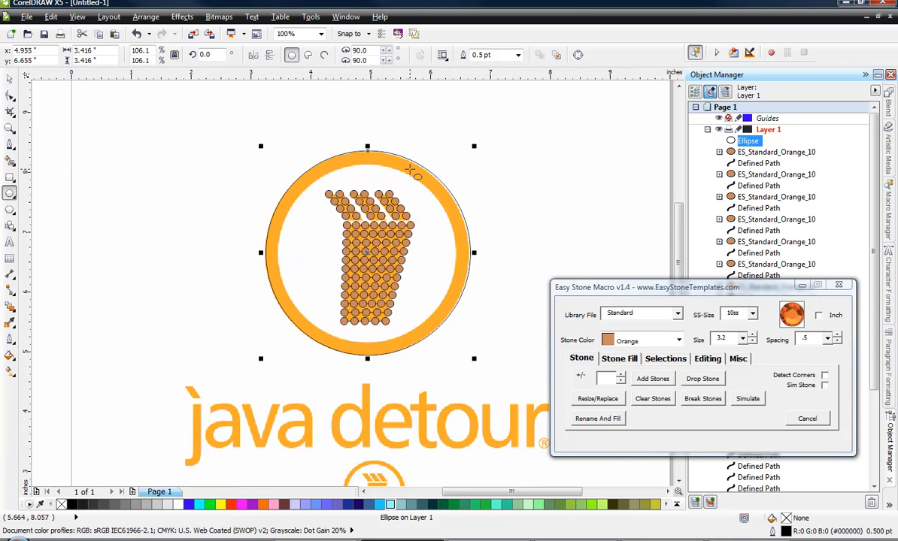
pyautogui.scroll(1, 410, 180)
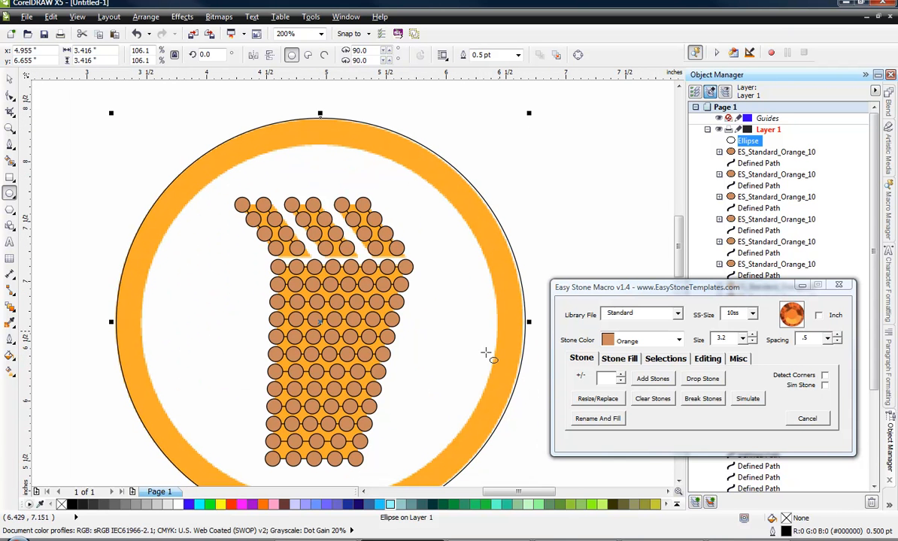
pyautogui.click(8, 81)
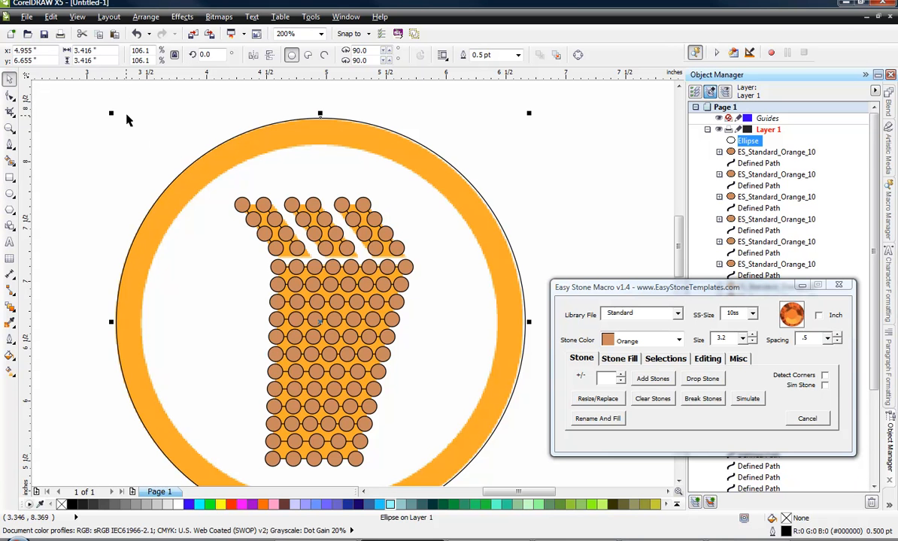
pyautogui.click(153, 143)
pyautogui.scroll(-1, 177, 134)
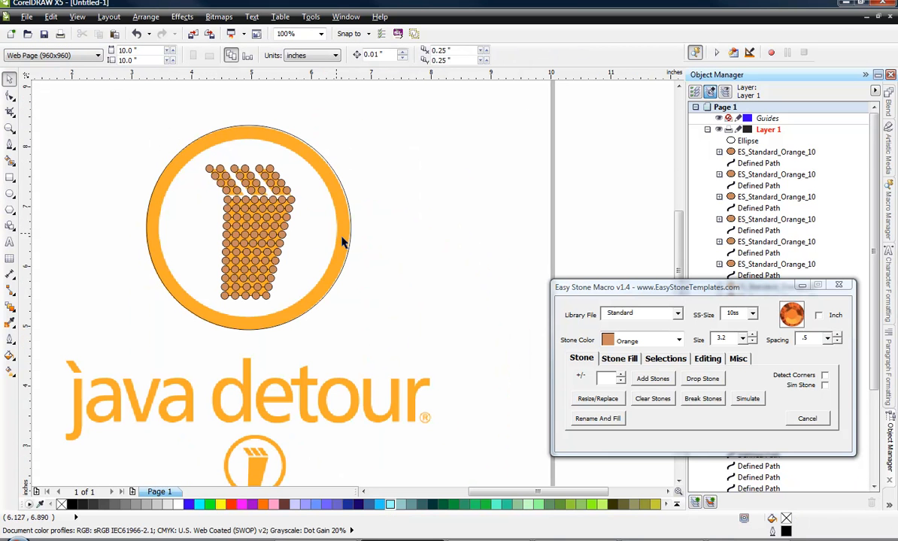
# Try an Island Fill with one circle inside the ring's outline circle, without adding stones, and undo it.
pyautogui.click(218, 132)
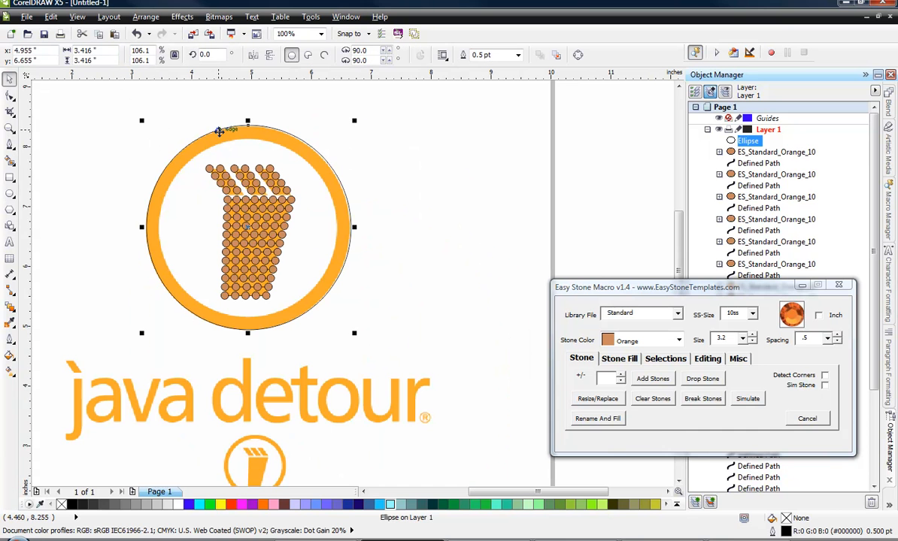
pyautogui.click(619, 358)
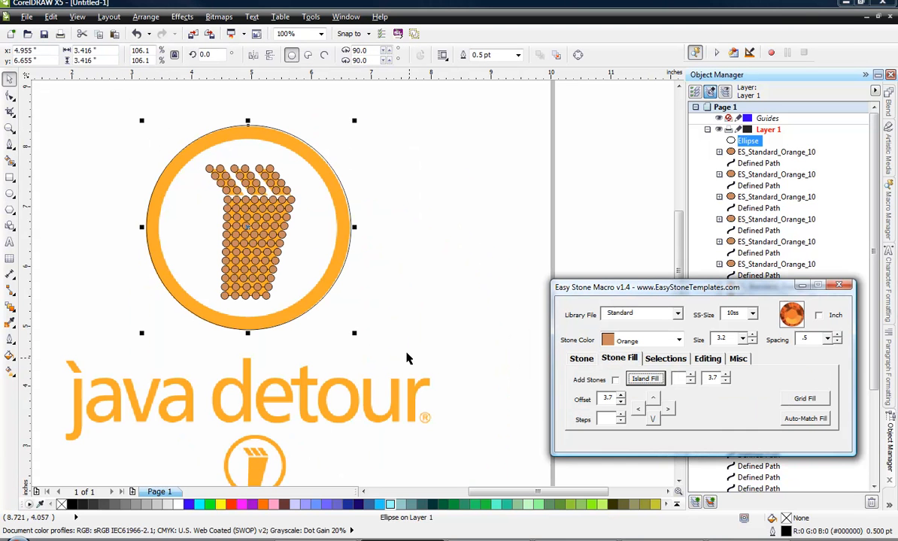
pyautogui.click(402, 323)
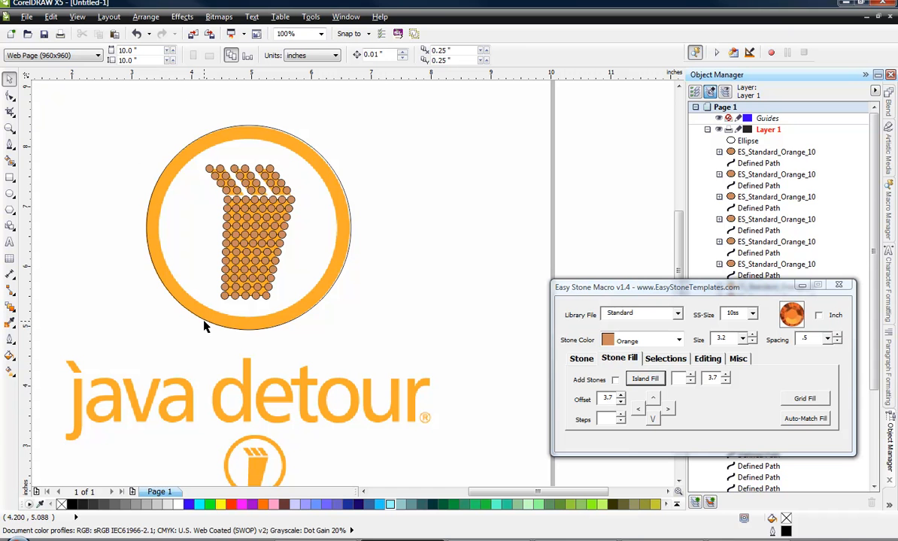
pyautogui.click(159, 185)
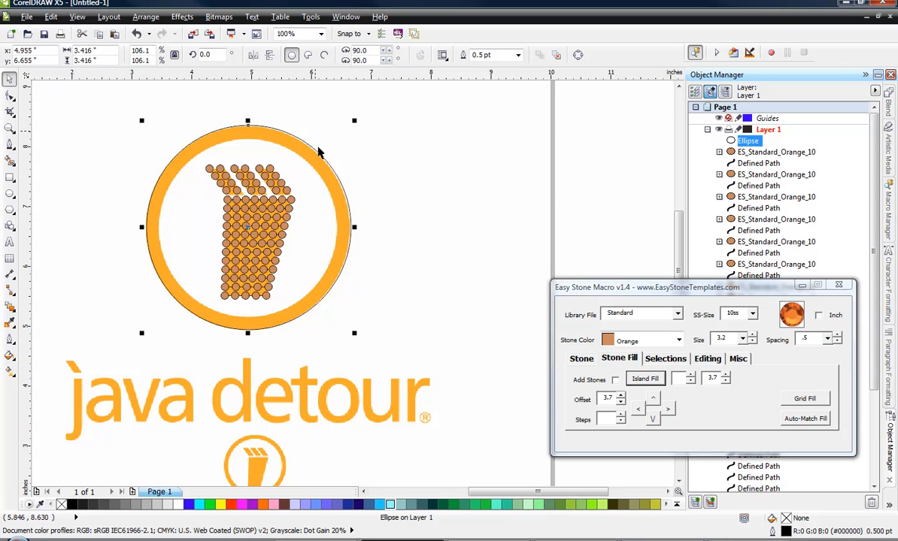
pyautogui.click(691, 376)
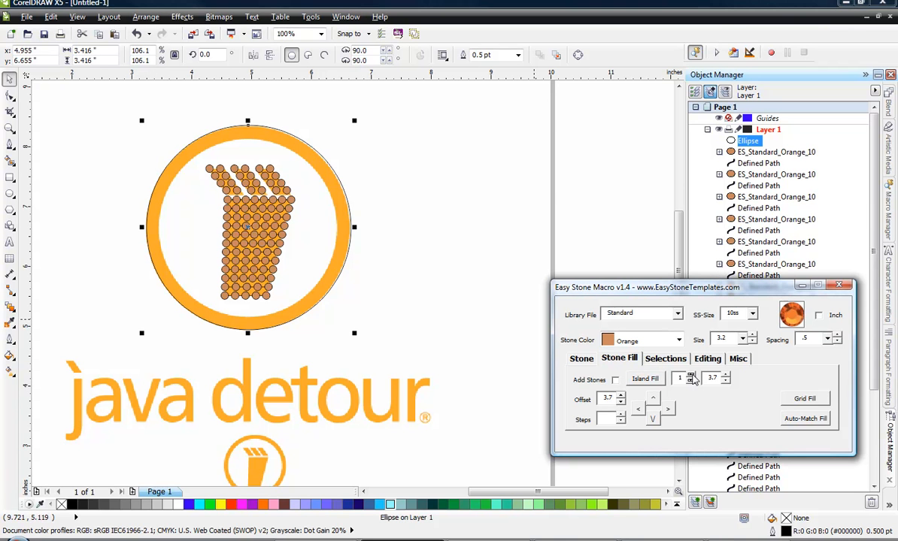
pyautogui.click(640, 380)
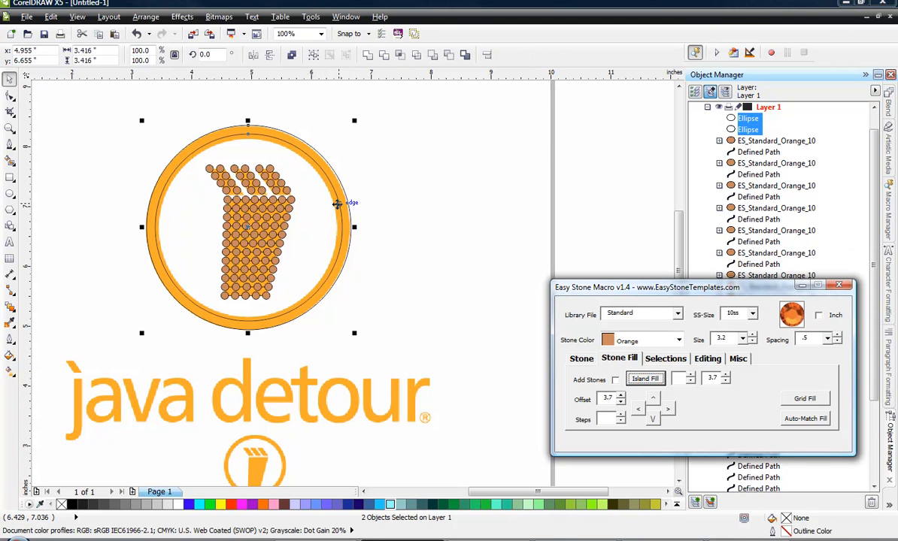
pyautogui.click(379, 200)
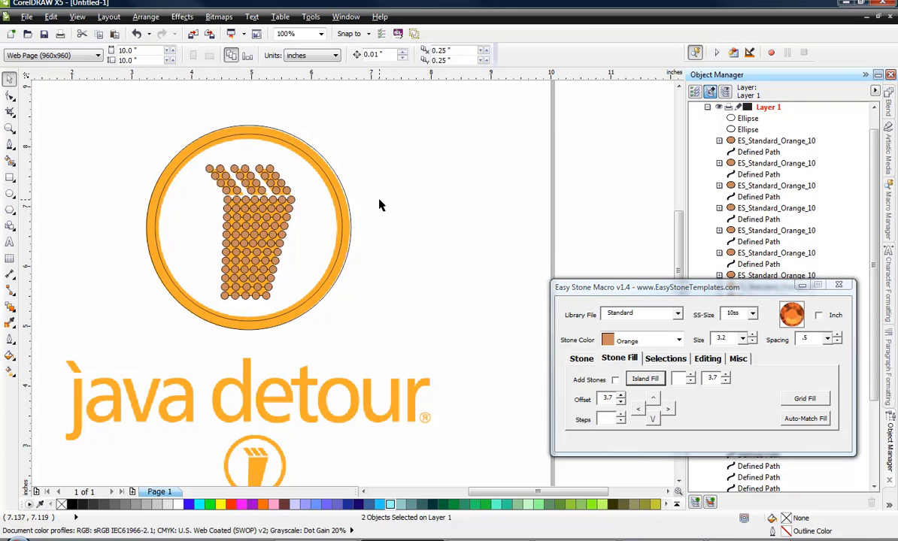
pyautogui.hotkey('ctrl', 'z')
pyautogui.click(379, 203)
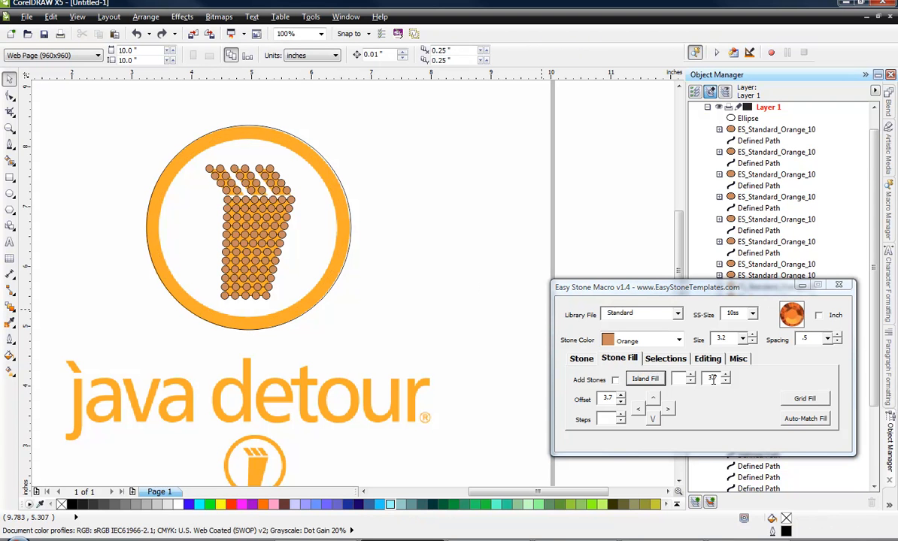
# Try an Island Fill with one circle outside the ring's outline circle, without adding stones, and undo it.
pyautogui.click(349, 201)
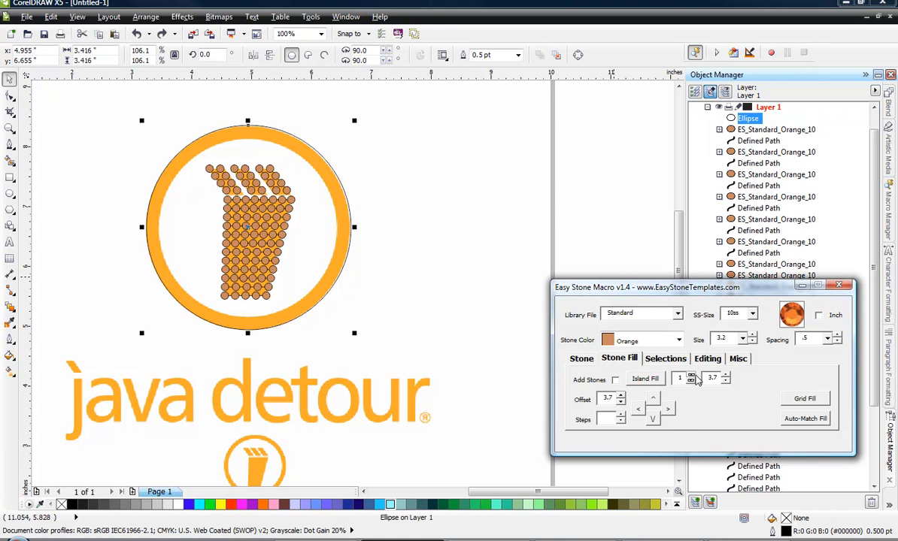
pyautogui.click(645, 380)
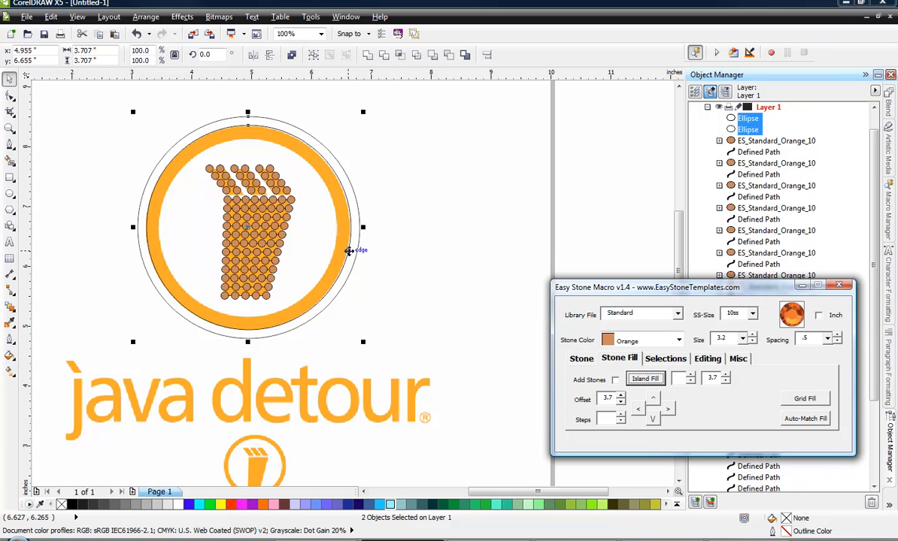
pyautogui.hotkey('ctrl', 'z')
pyautogui.click(390, 257)
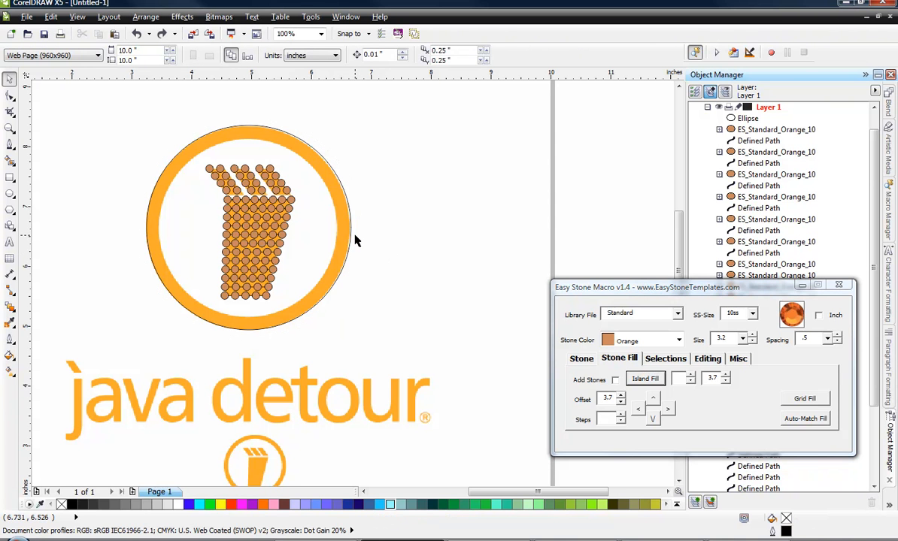
# Try an Island Fill of the outline circle with the count left blank, filling it with concentric circles, and undo it.
pyautogui.click(353, 239)
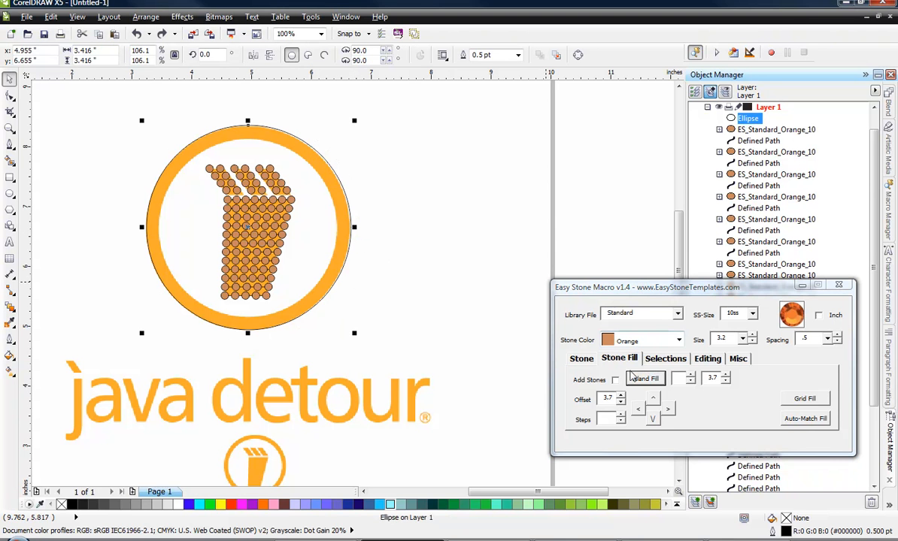
pyautogui.click(643, 381)
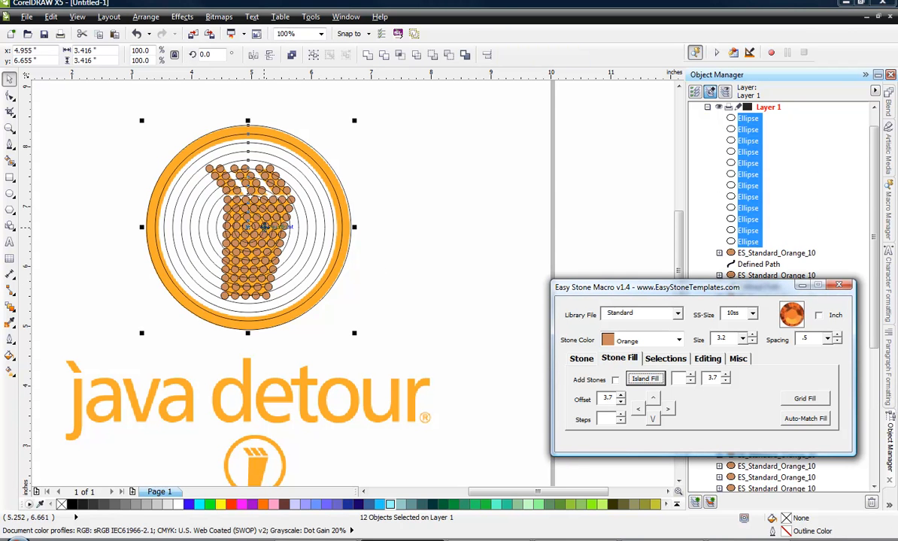
pyautogui.click(442, 290)
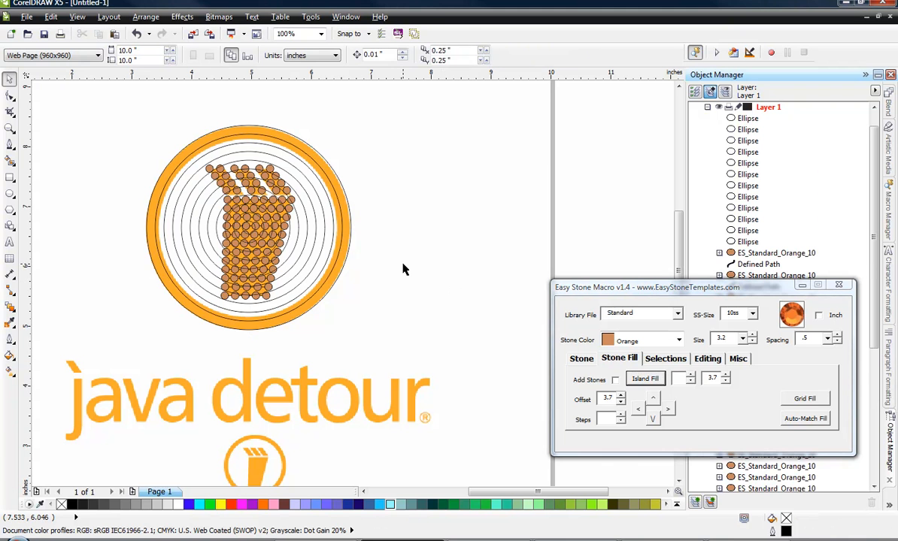
pyautogui.hotkey('ctrl', 'z')
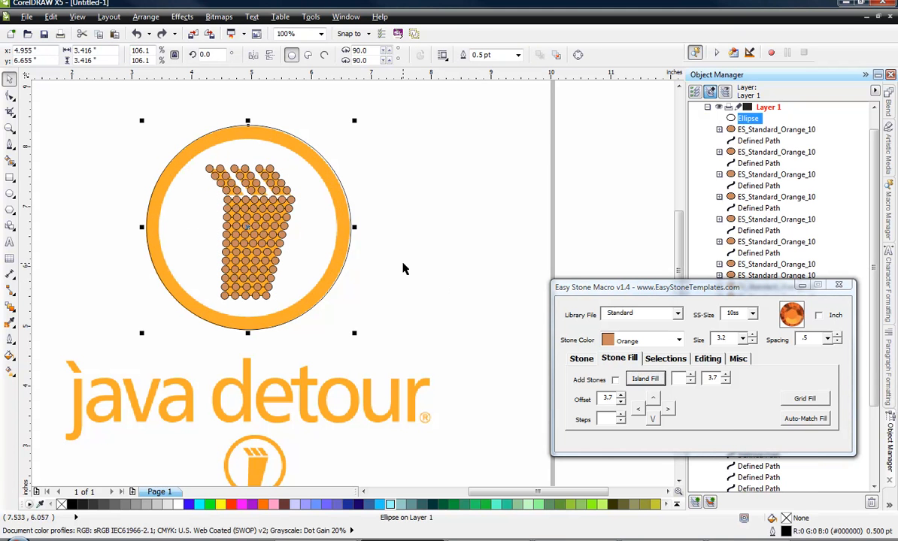
pyautogui.click(403, 268)
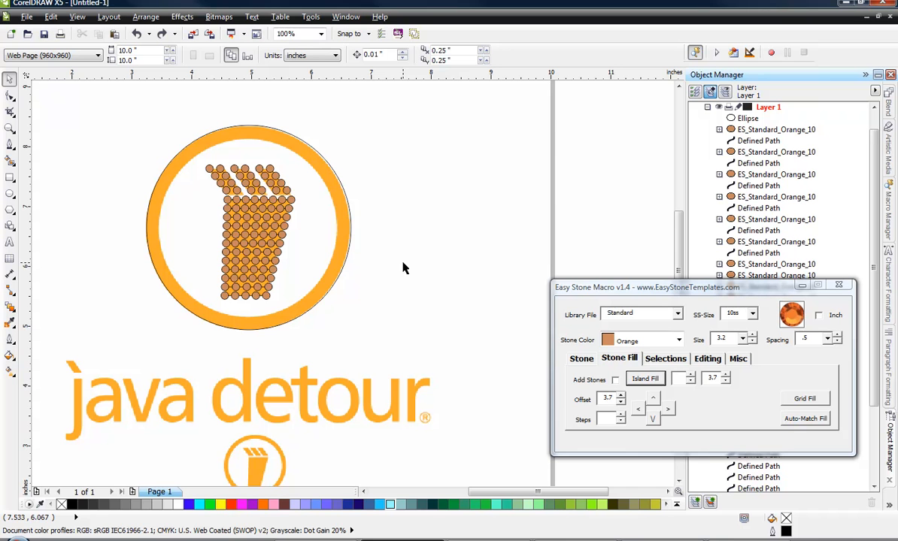
# Try an Island Fill with three concentric circles outside the ring's outline circle, and undo it.
pyautogui.click(645, 379)
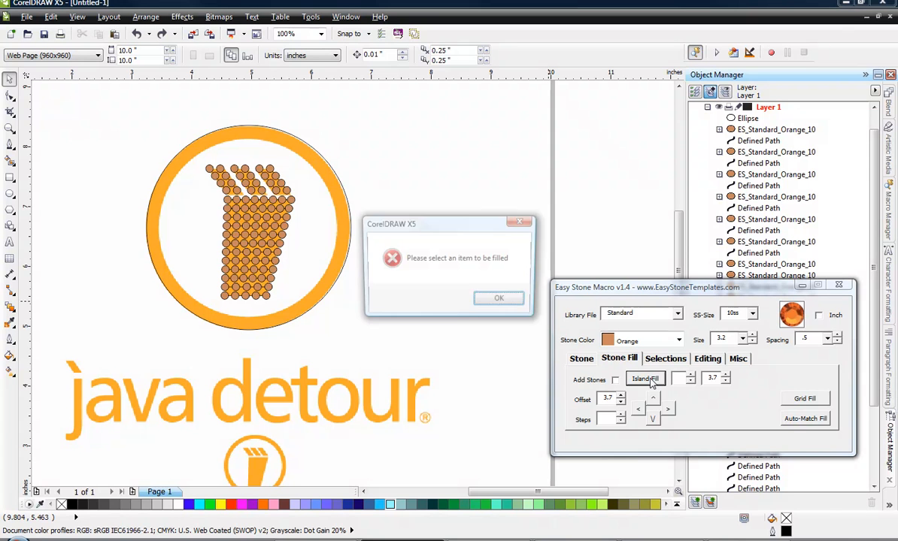
pyautogui.click(497, 300)
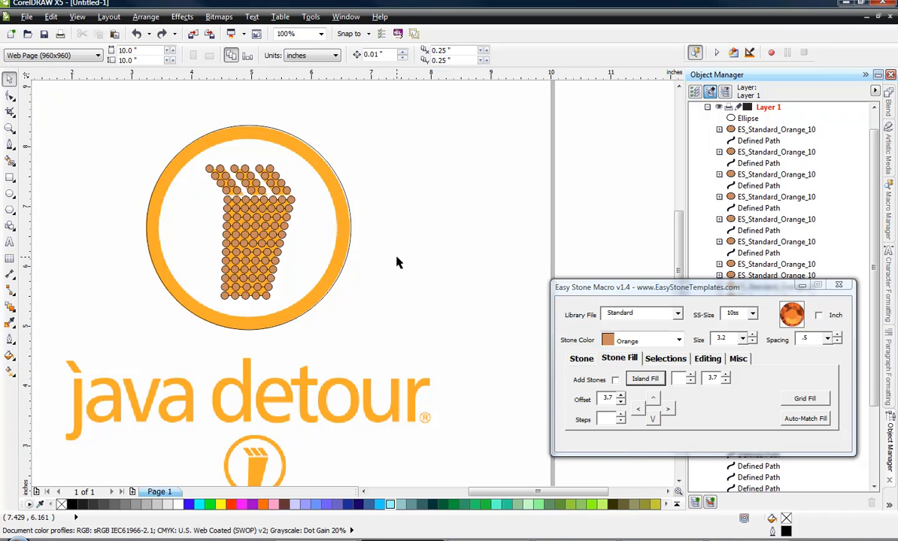
pyautogui.click(681, 378)
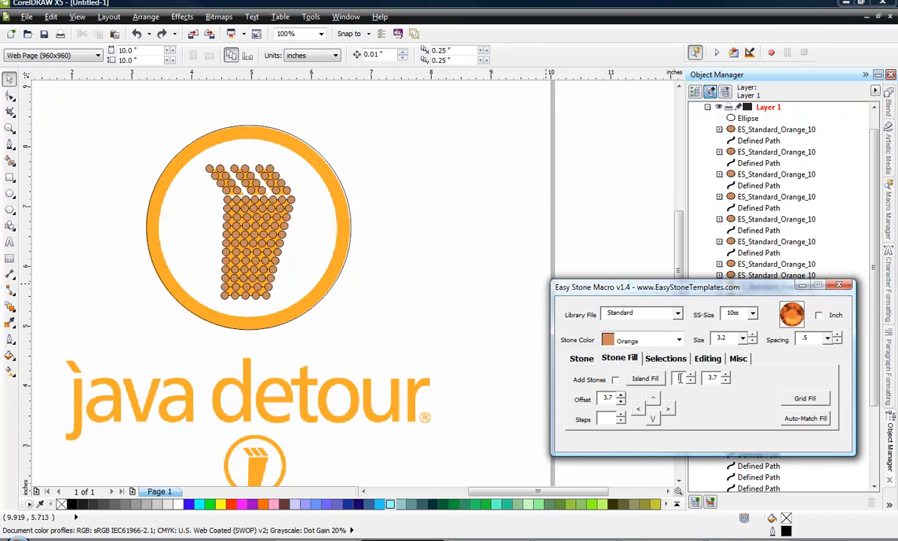
pyautogui.click(348, 259)
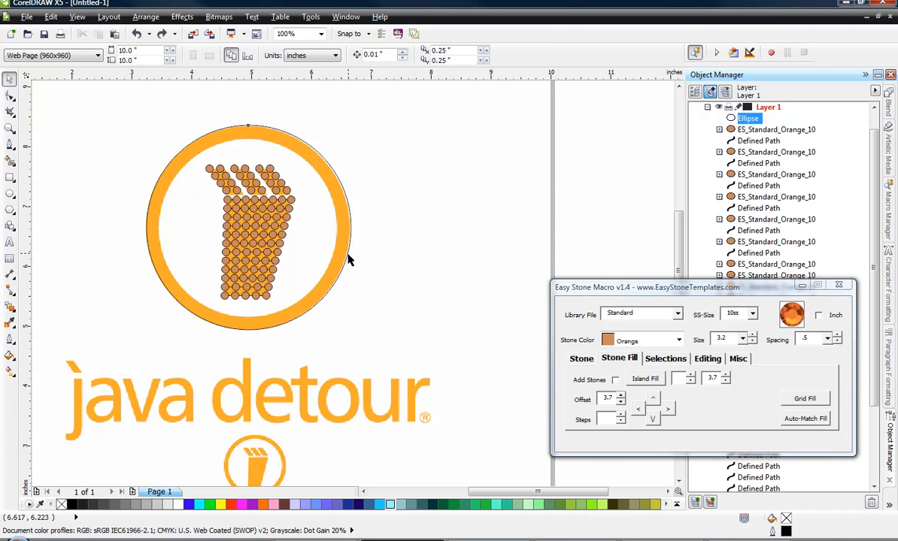
pyautogui.click(691, 375)
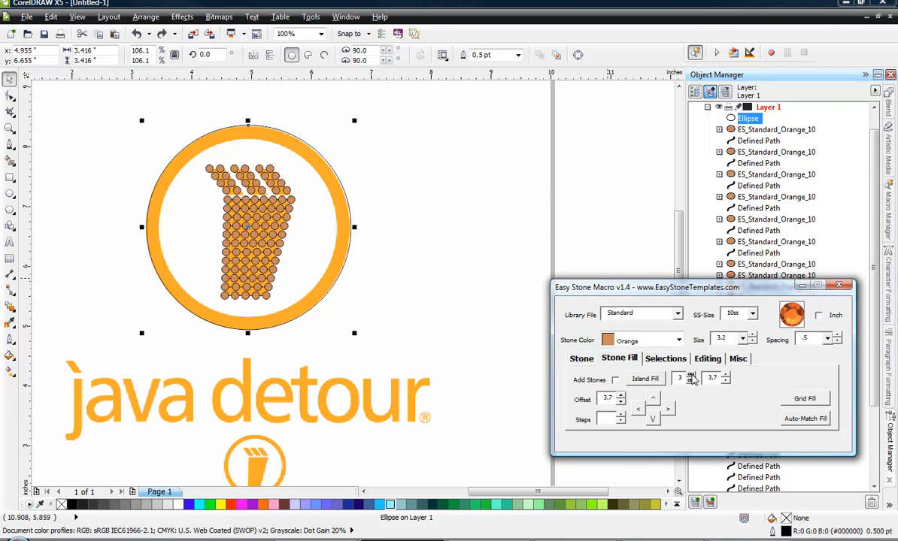
pyautogui.click(646, 378)
pyautogui.click(380, 263)
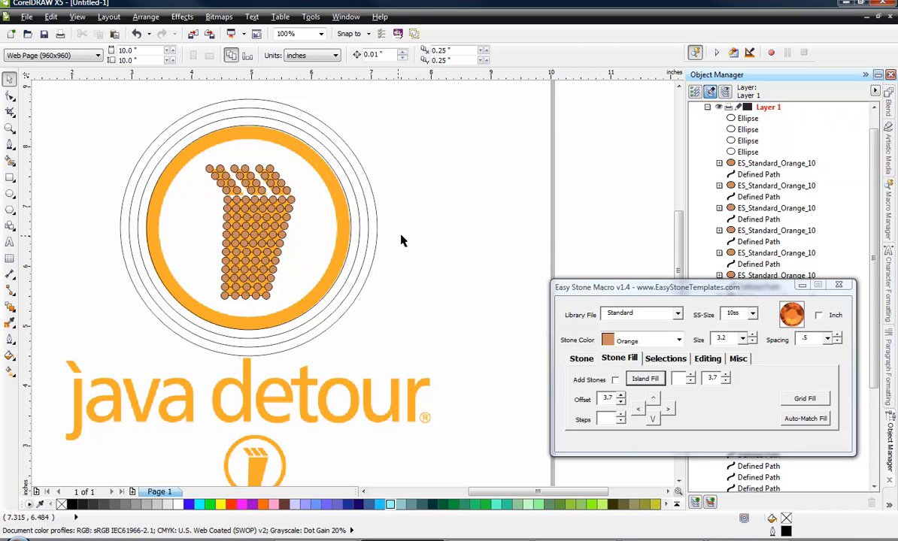
pyautogui.hotkey('ctrl', 'z')
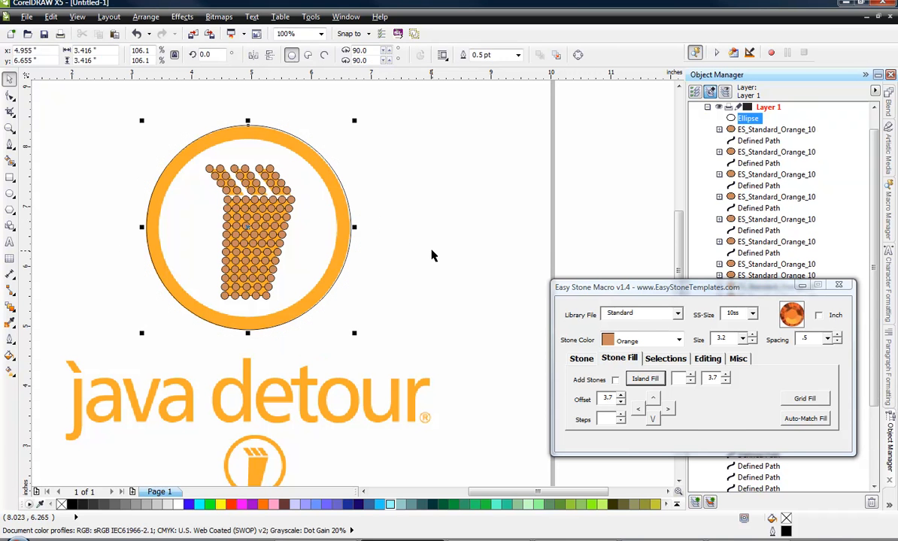
pyautogui.click(432, 251)
pyautogui.click(492, 235)
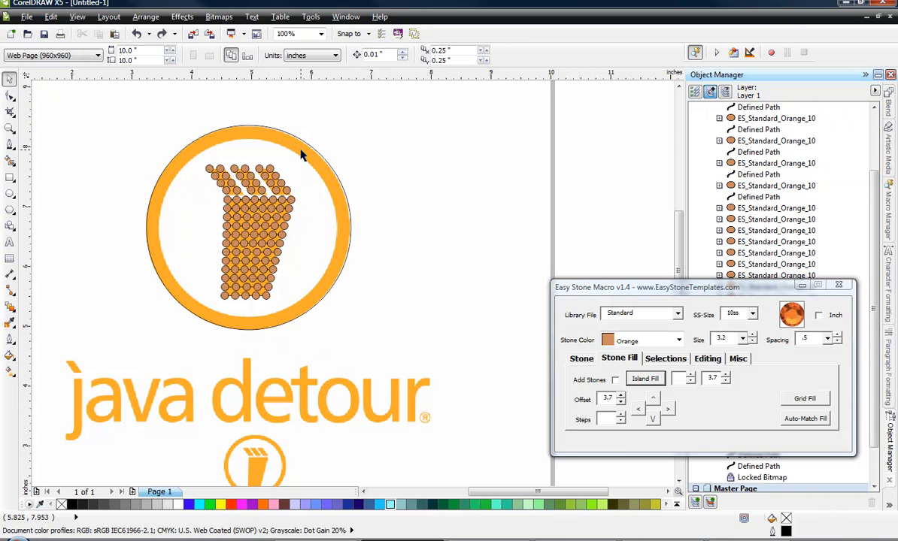
# Cover the logo's ring with two rows of orange 10ss stones by an inward Island Fill of the outline circle, count 1, with Add Stones enabled.
pyautogui.click(284, 140)
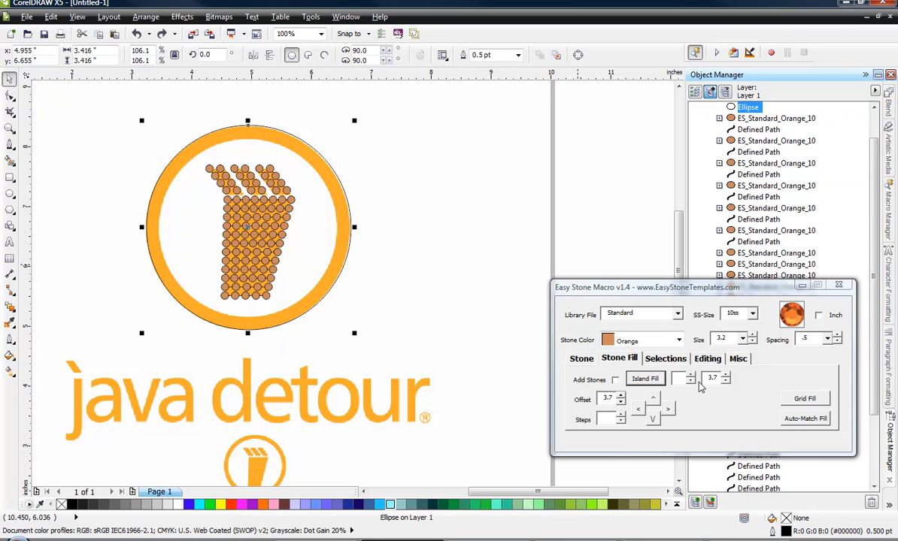
pyautogui.click(691, 375)
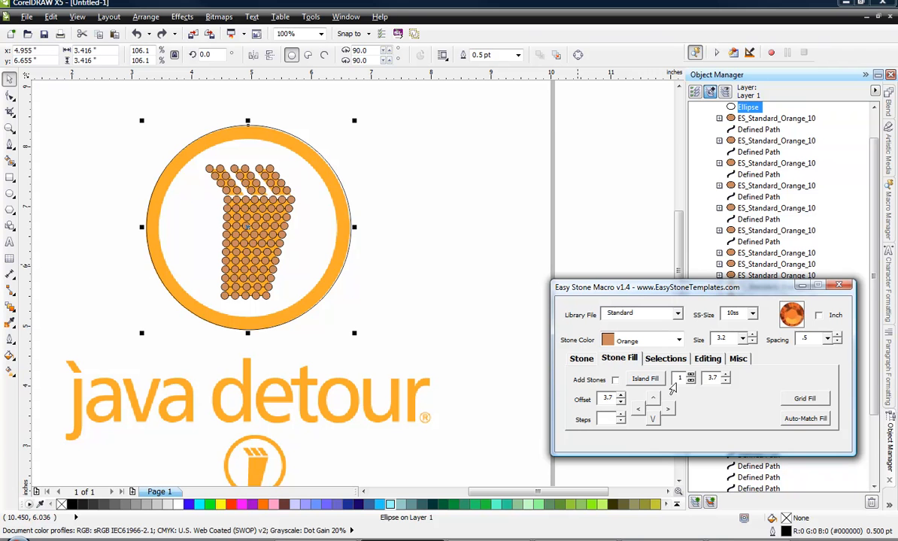
pyautogui.click(615, 380)
pyautogui.click(651, 380)
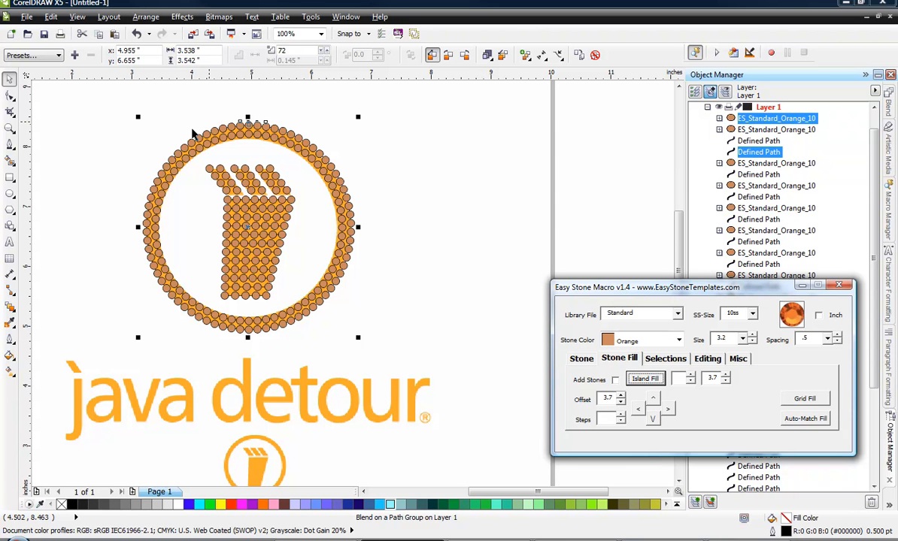
pyautogui.click(445, 263)
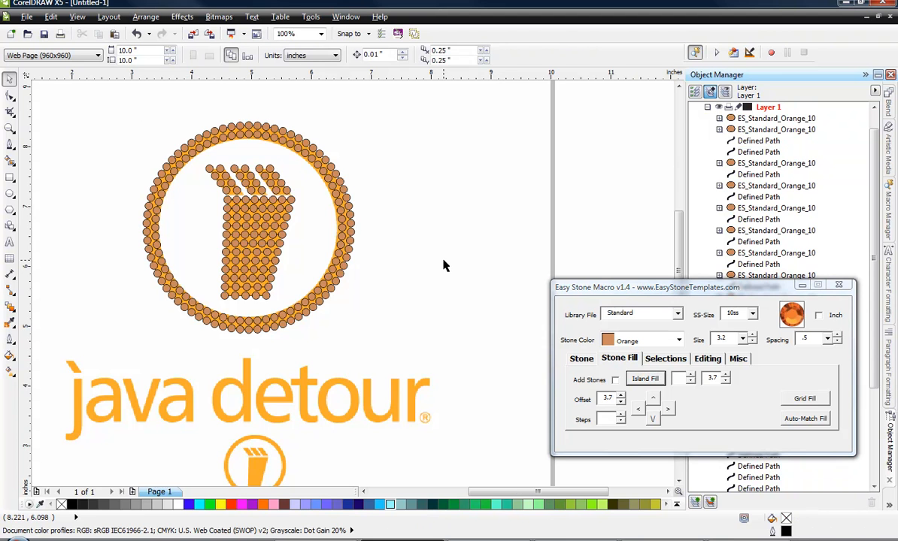
pyautogui.scroll(-1, 444, 265)
pyautogui.scroll(-1, 474, 292)
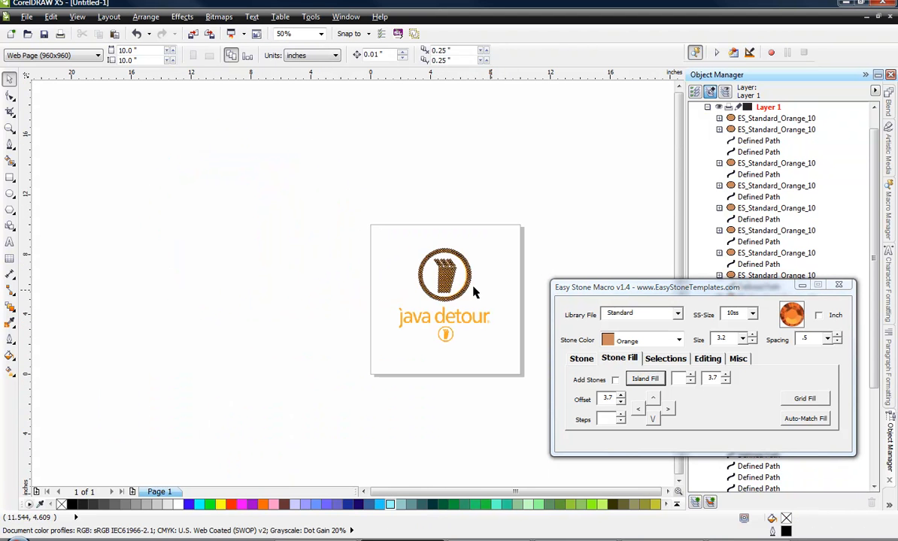
pyautogui.scroll(1, 472, 285)
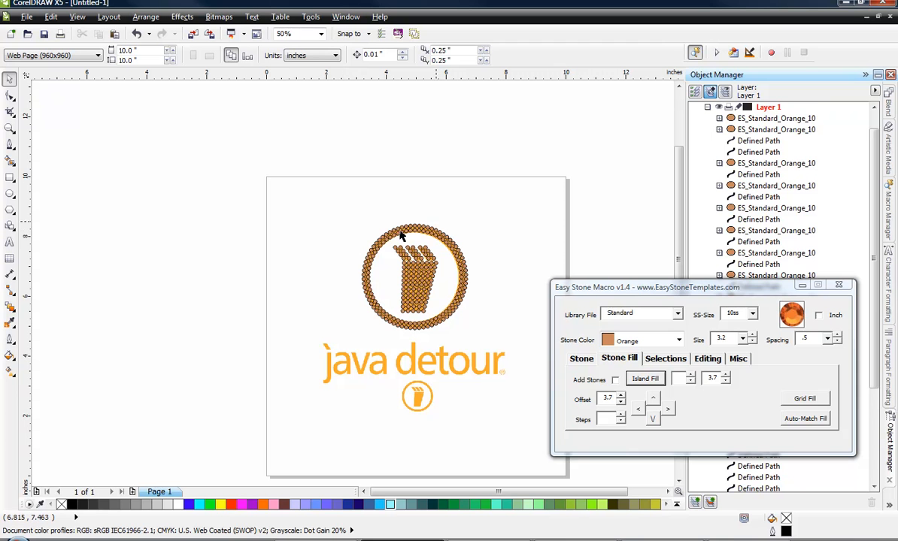
# Place a copy of the stone-covered emblem, including the ring, cup and stripes, outside the page beside the original.
pyautogui.moveTo(336, 200); pyautogui.dragTo(478, 338)
pyautogui.moveTo(425, 295); pyautogui.dragTo(114, 370)
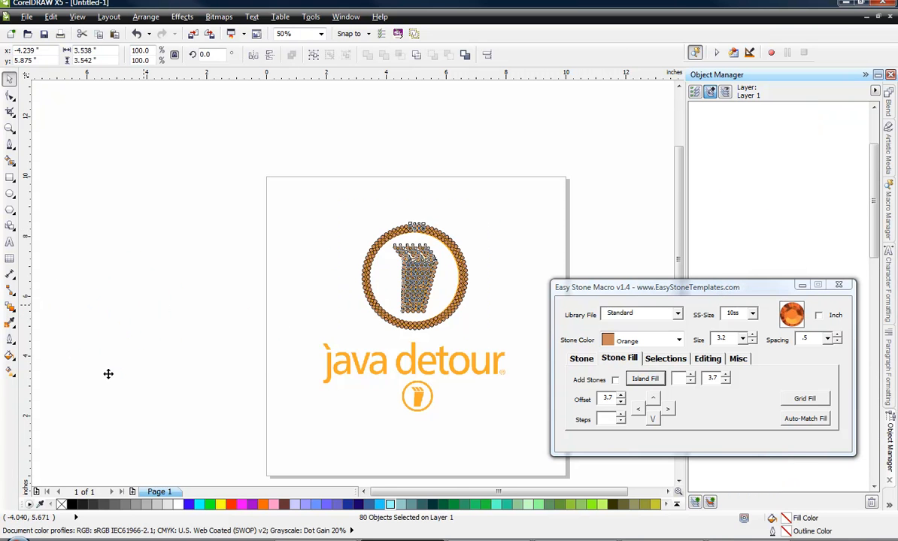
pyautogui.click(76, 304)
pyautogui.scroll(2, 75, 291)
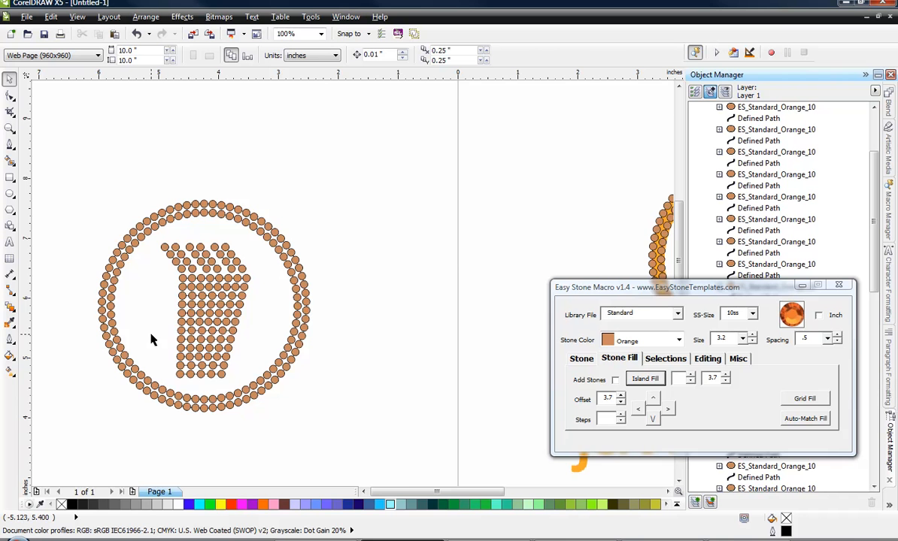
pyautogui.scroll(2, 142, 368)
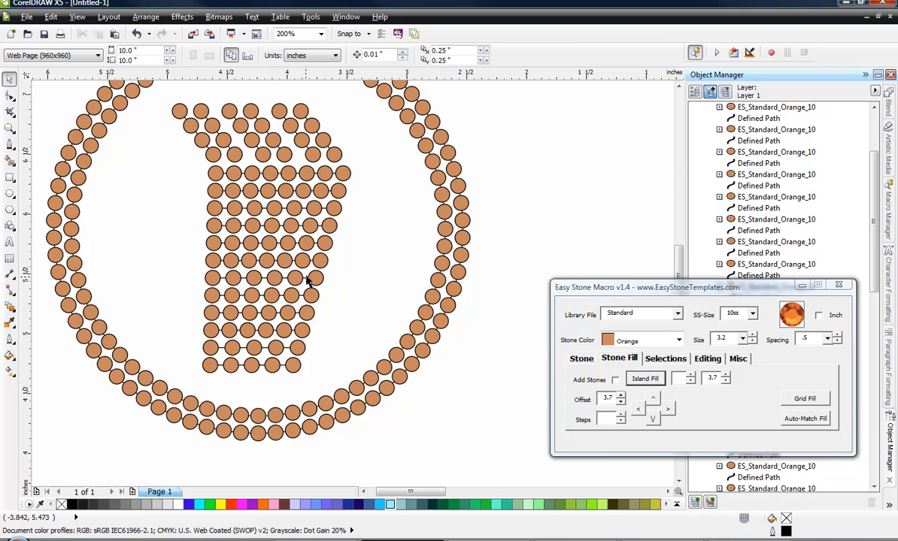
# Check the copied emblem's stones and guide paths in Wireframe view, and return to Enhanced view.
pyautogui.click(71, 18)
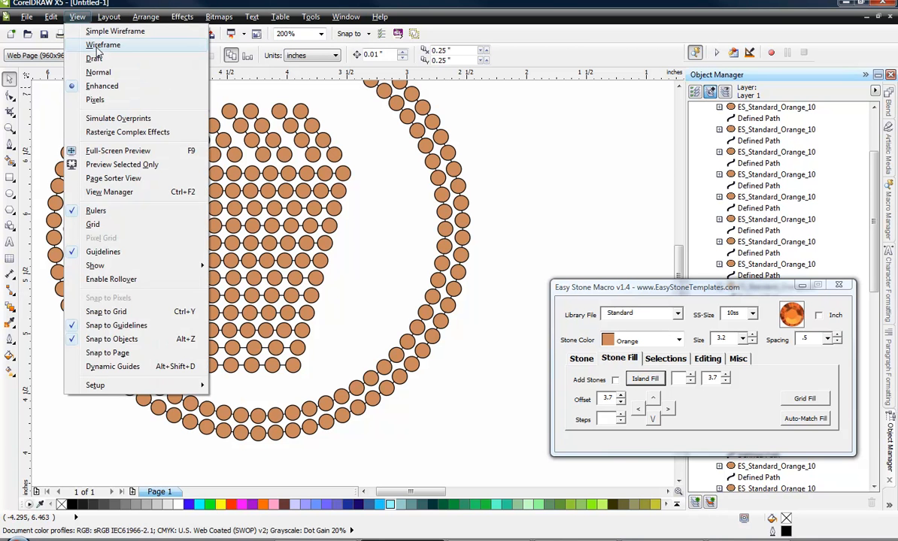
pyautogui.click(113, 40)
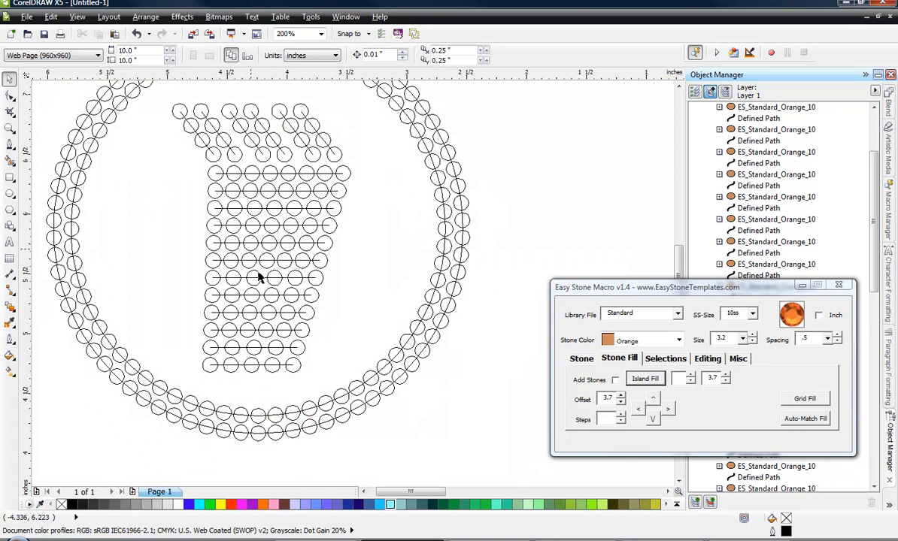
pyautogui.click(72, 19)
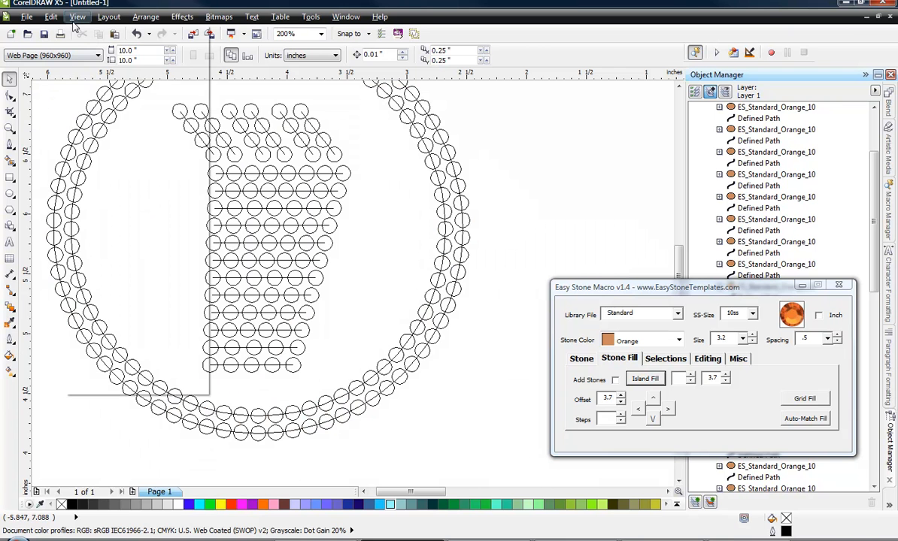
pyautogui.click(113, 75)
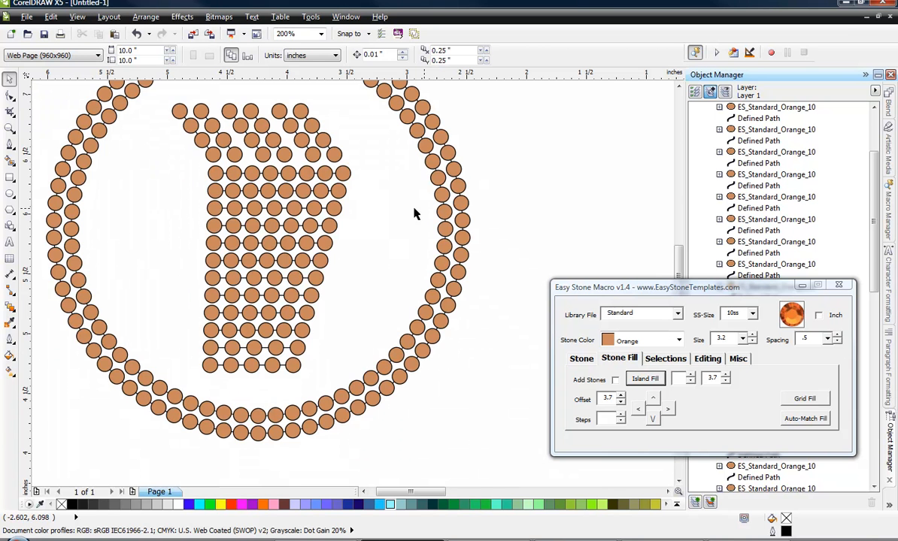
# Remove the outlines from all stones and guide paths of the copied emblem outside the page.
pyautogui.scroll(-2, 379, 194)
pyautogui.moveTo(268, 139); pyautogui.dragTo(439, 299)
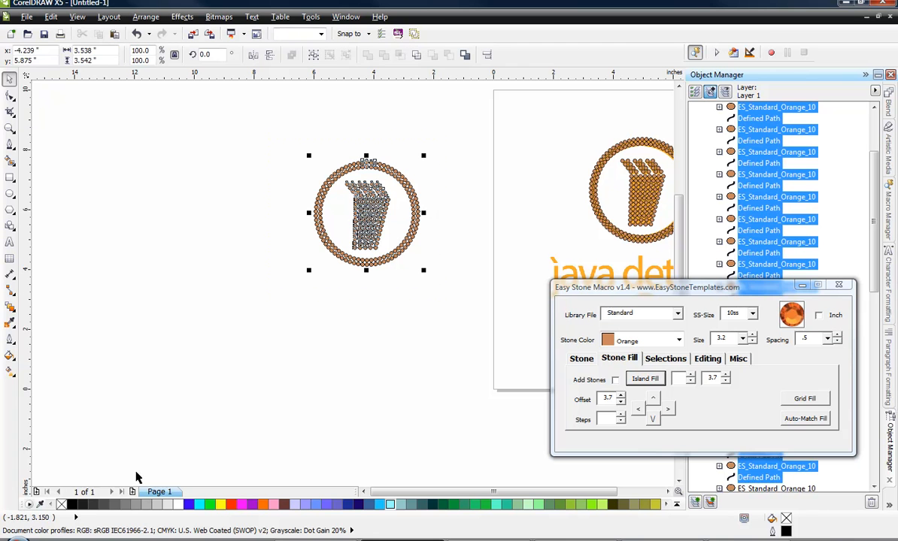
pyautogui.rightClick(60, 505)
pyautogui.click(307, 376)
pyautogui.scroll(1, 391, 201)
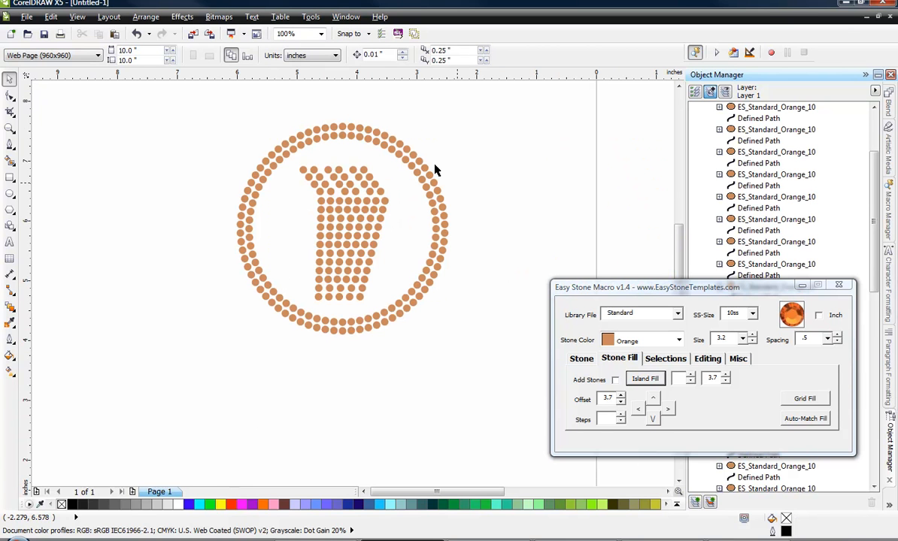
# Inspect the outline-free emblem copy for remaining paths in Wireframe view, and switch back to Enhanced view.
pyautogui.click(78, 17)
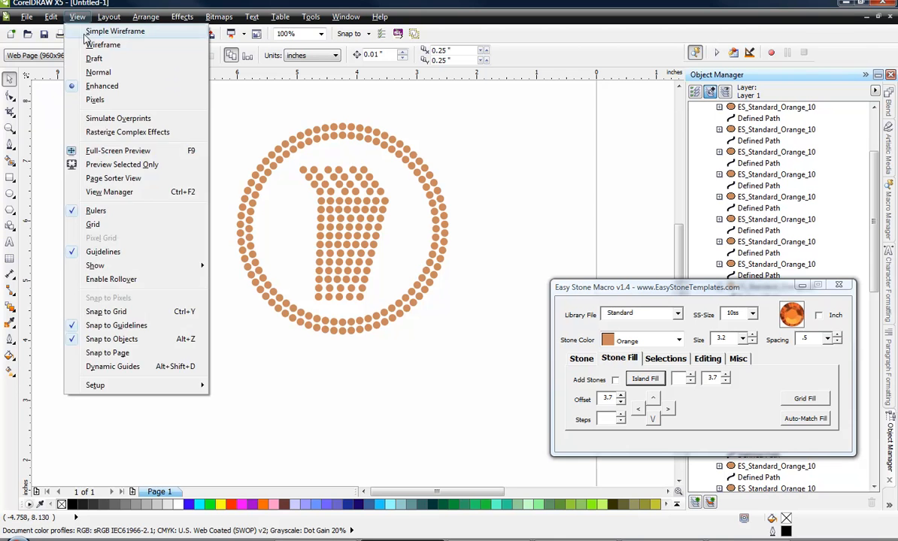
pyautogui.click(85, 33)
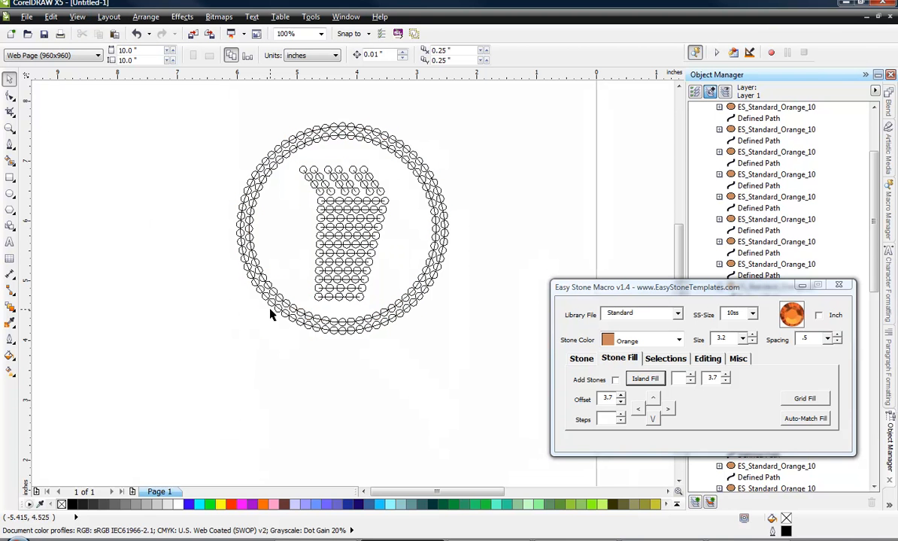
pyautogui.click(78, 17)
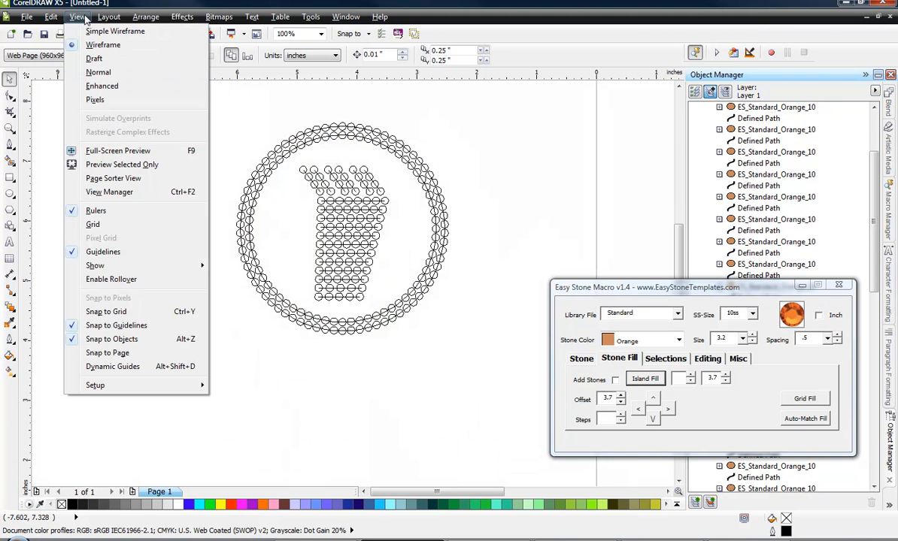
pyautogui.click(109, 85)
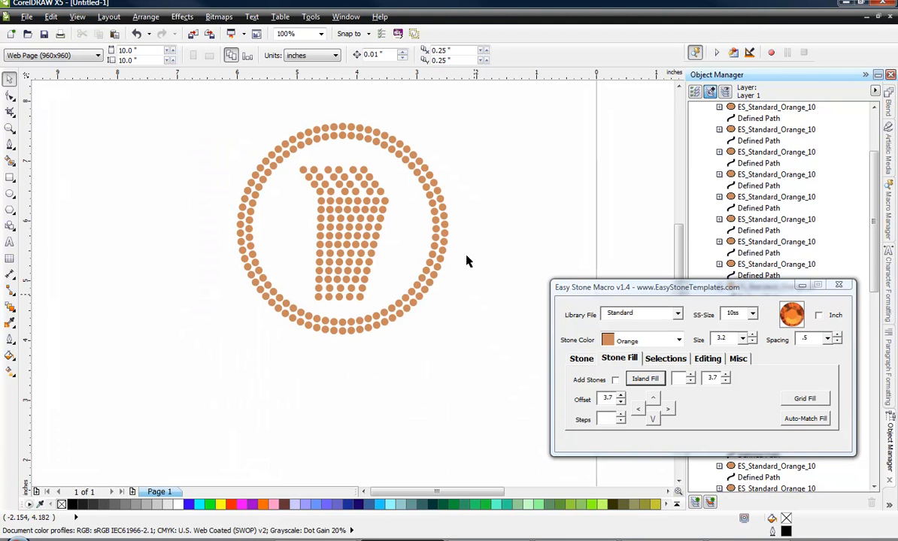
# Delete the whole emblem copy outside the page.
pyautogui.moveTo(199, 106); pyautogui.dragTo(496, 381)
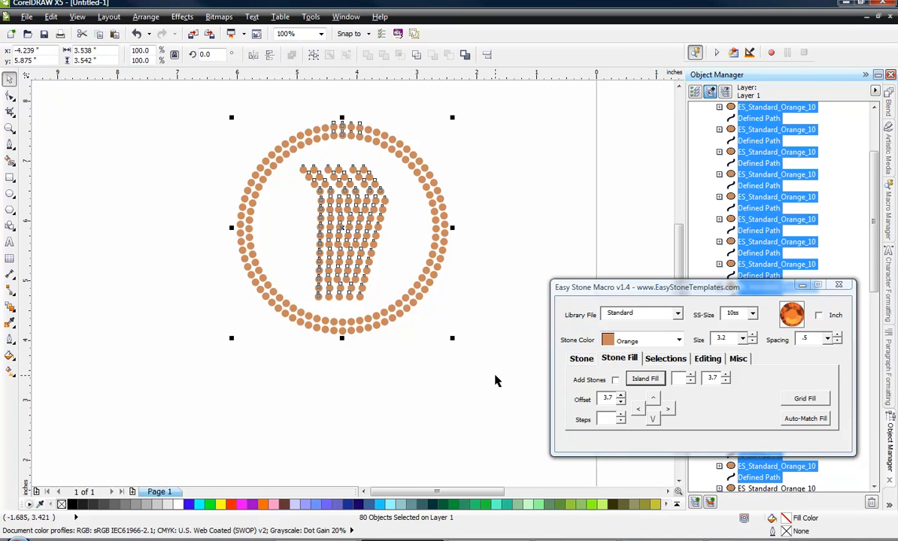
pyautogui.press('Delete')
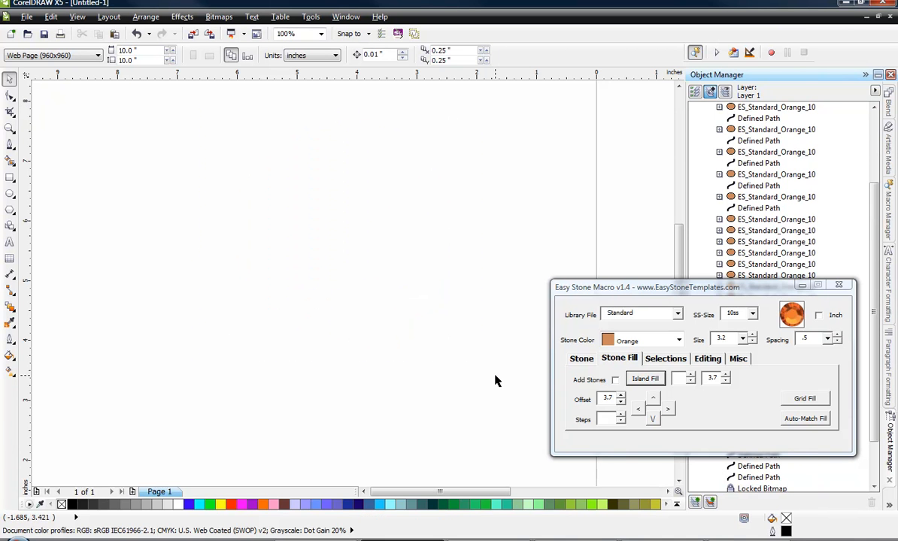
# Create a single orange 10ss stone with Drop Stone and place it in the empty area below the java detour lettering.
pyautogui.scroll(-2, 76, 94)
pyautogui.scroll(2, 240, 131)
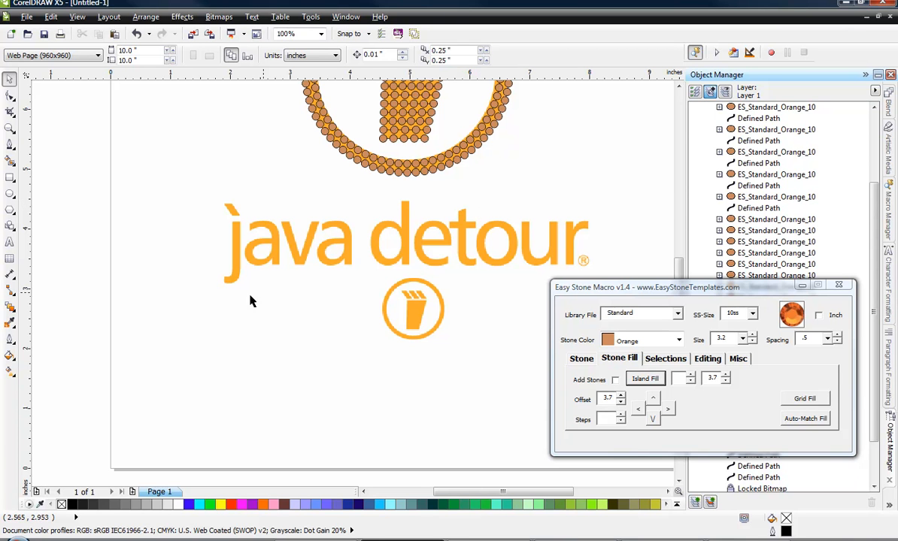
pyautogui.scroll(-2, 257, 310)
pyautogui.scroll(1, 282, 283)
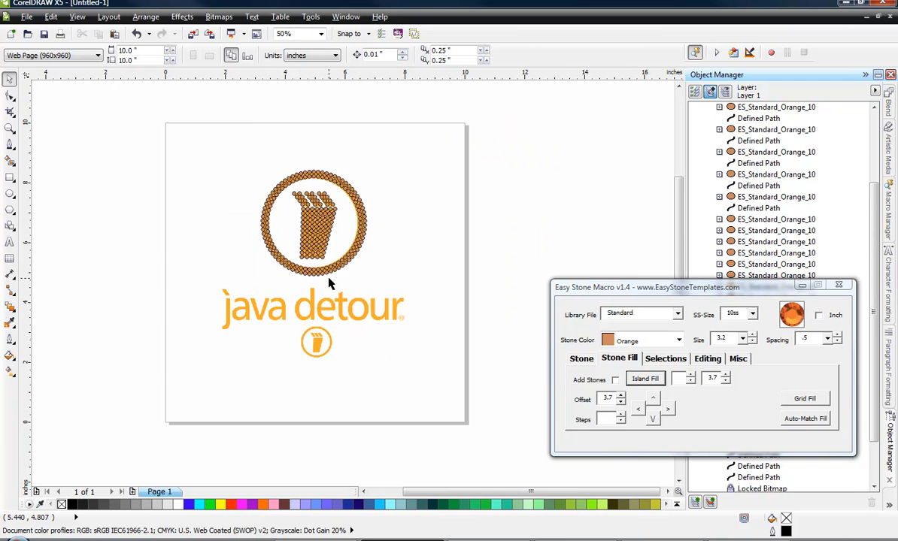
pyautogui.scroll(1, 329, 284)
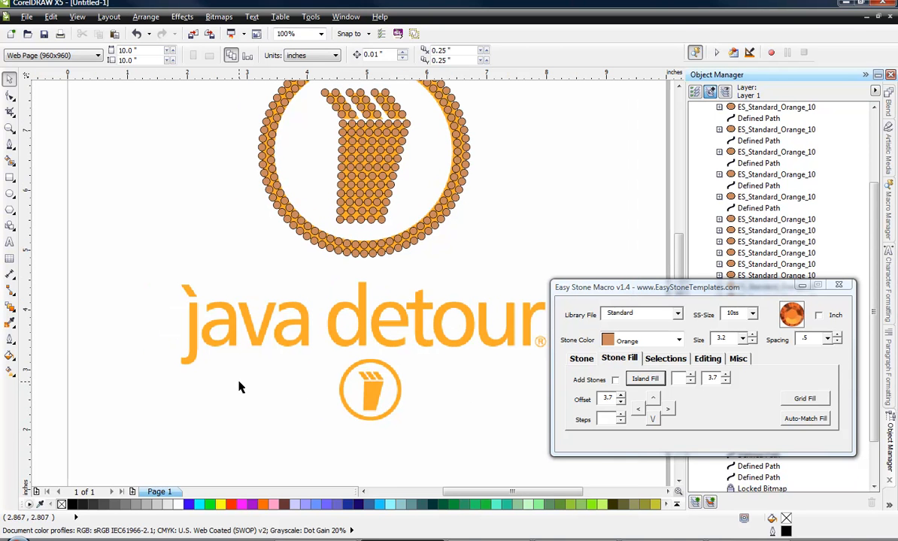
pyautogui.click(579, 359)
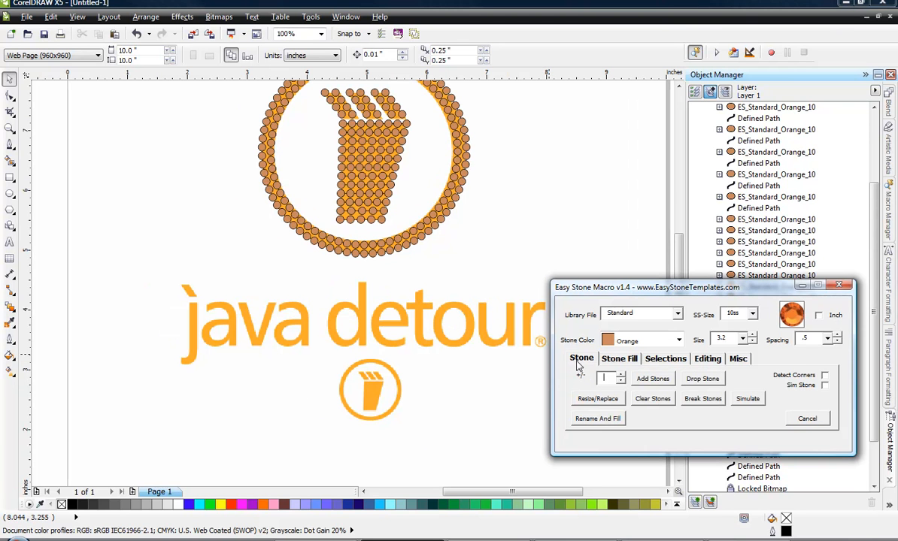
pyautogui.click(716, 381)
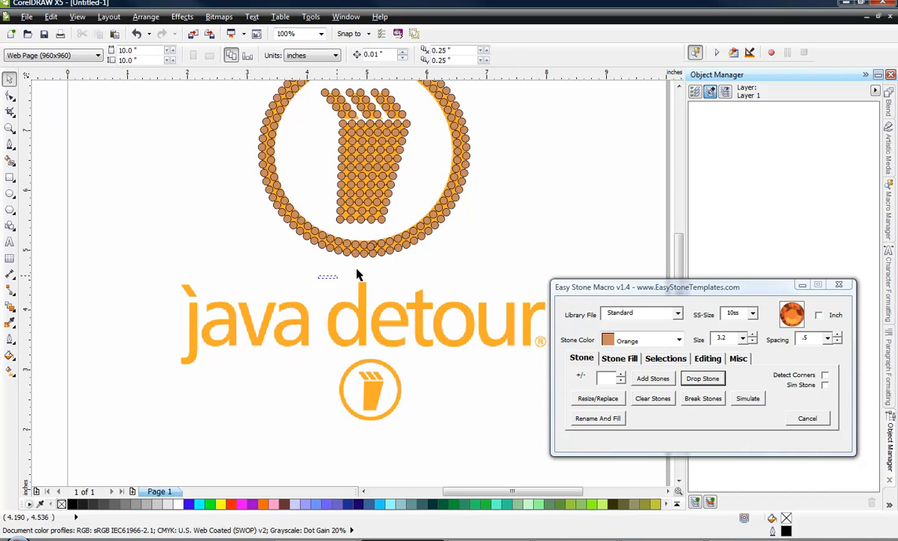
pyautogui.click(377, 254)
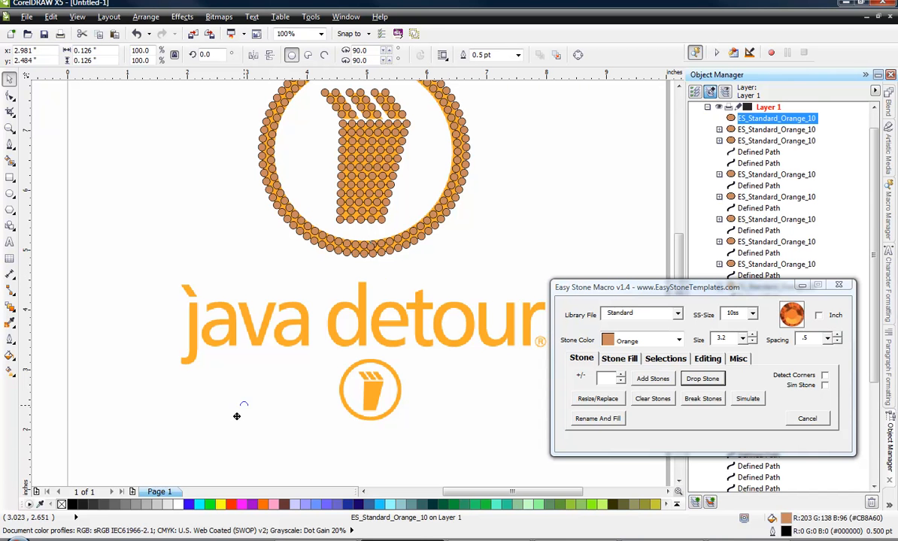
pyautogui.moveTo(236, 415); pyautogui.dragTo(187, 461)
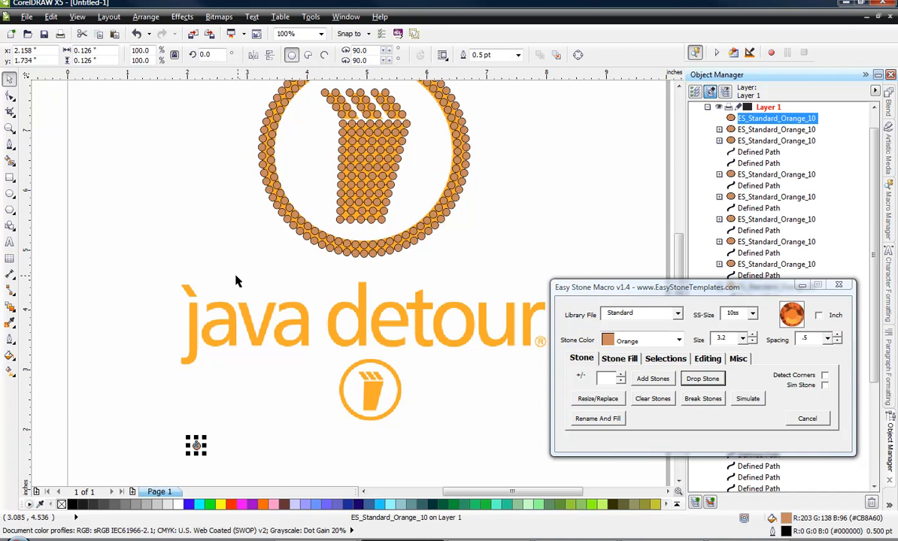
pyautogui.click(150, 367)
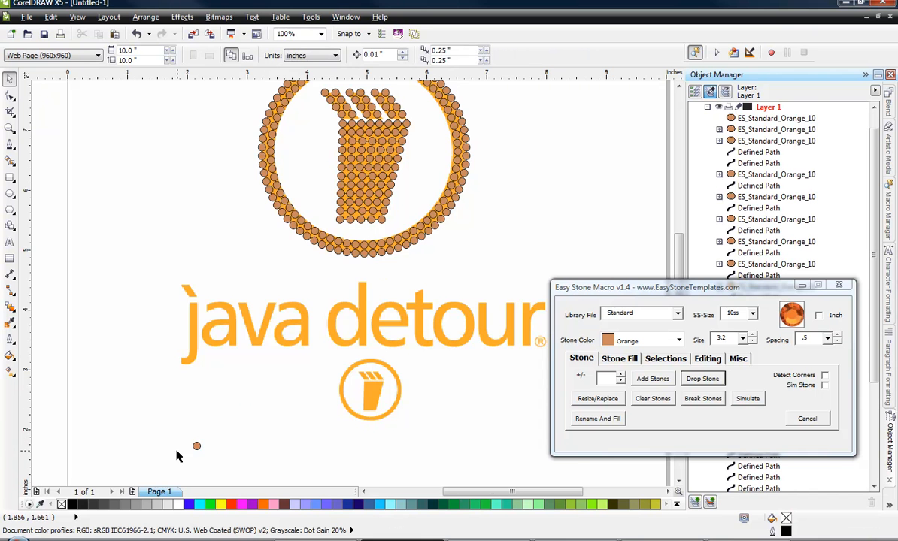
# Move the single stone to the top of the j's stem and copy it to the tops of the first a and both arms of the v.
pyautogui.scroll(2, 177, 456)
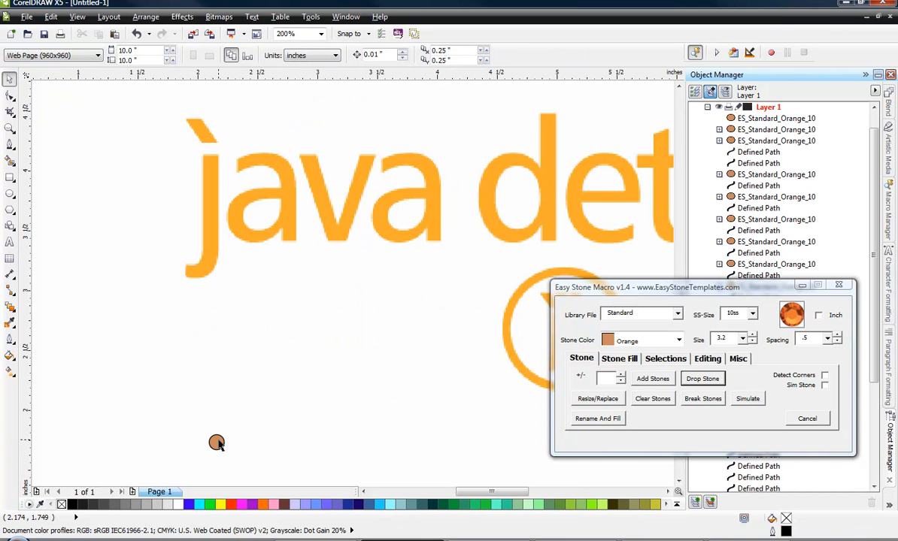
pyautogui.moveTo(216, 443); pyautogui.dragTo(210, 161)
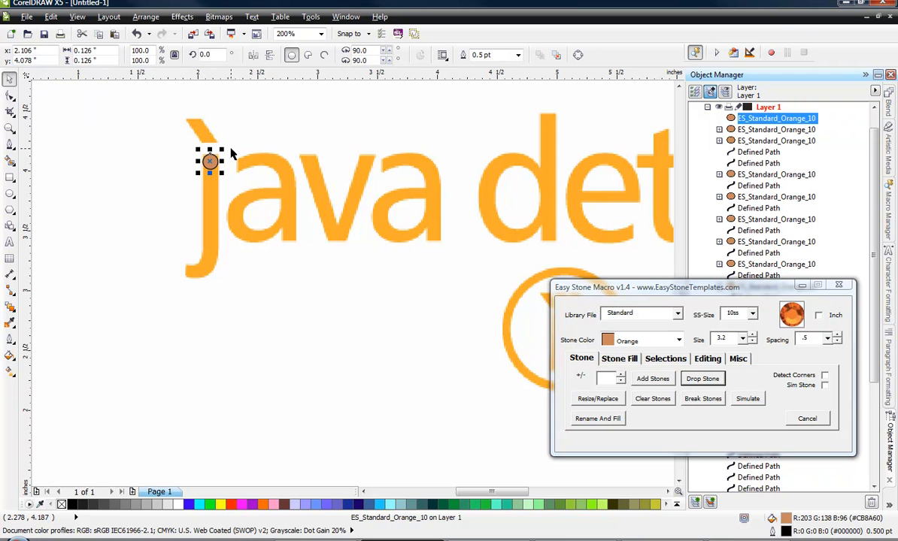
pyautogui.scroll(1, 230, 154)
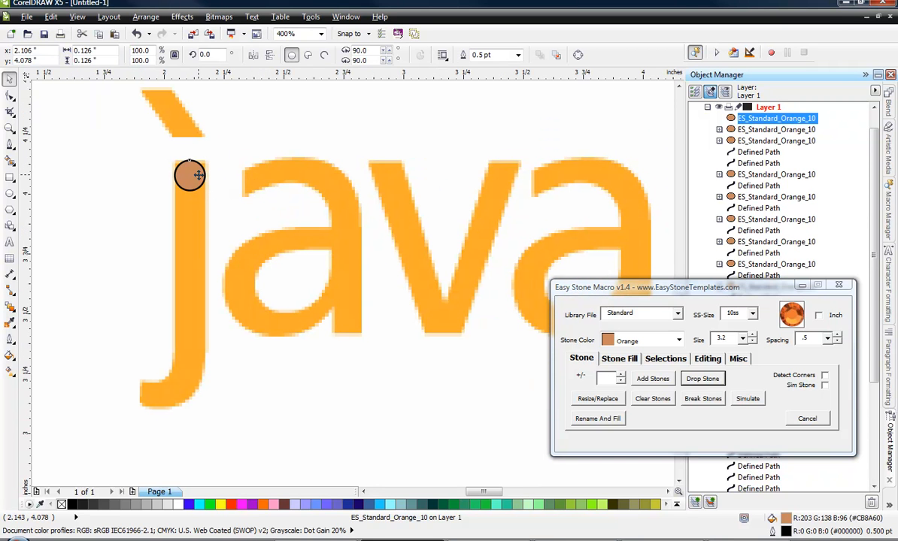
pyautogui.moveTo(198, 176); pyautogui.dragTo(501, 172)
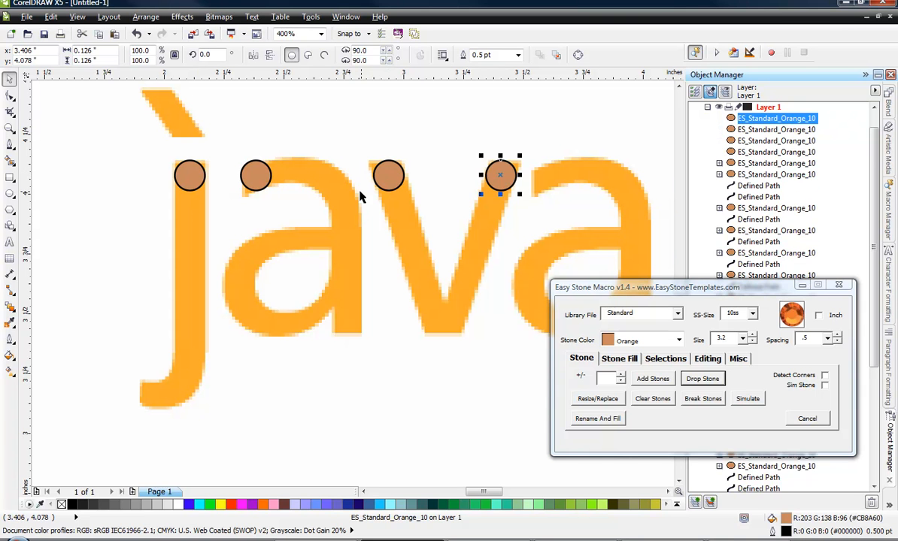
# Copy the stone from the v's second arm to the top of the u's first stem in detour, at the same height.
pyautogui.scroll(-1, 339, 193)
pyautogui.scroll(-2, 350, 204)
pyautogui.scroll(2, 373, 187)
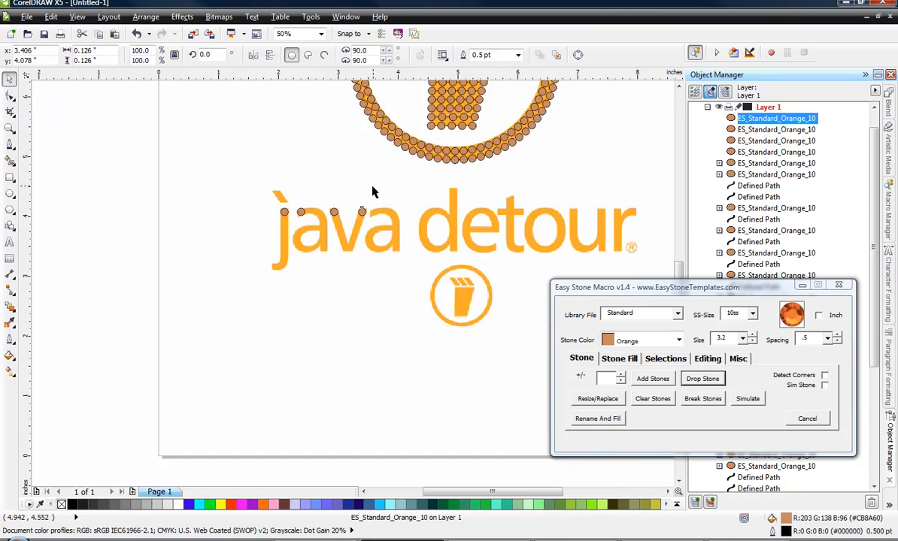
pyautogui.scroll(-1, 256, 249)
pyautogui.scroll(1, 454, 243)
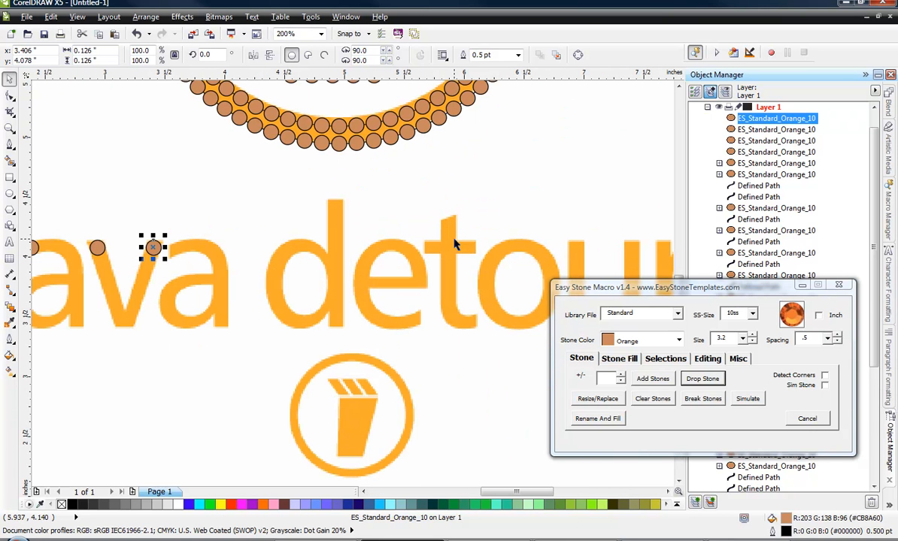
pyautogui.moveTo(156, 250); pyautogui.dragTo(577, 240)
pyautogui.scroll(-1, 431, 280)
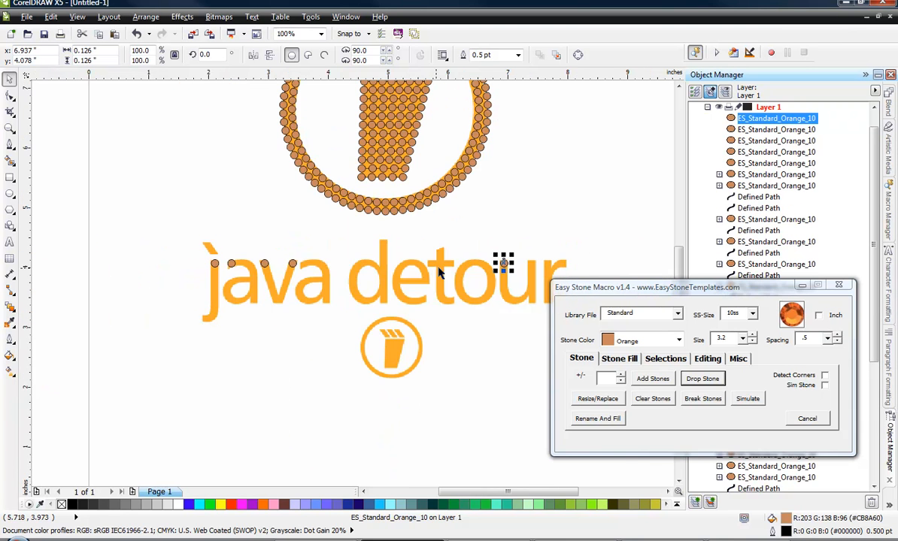
# Copy the stone to the tops of the u's second stem and the r's stem, at the same height.
pyautogui.scroll(1, 573, 257)
pyautogui.scroll(3, 560, 268)
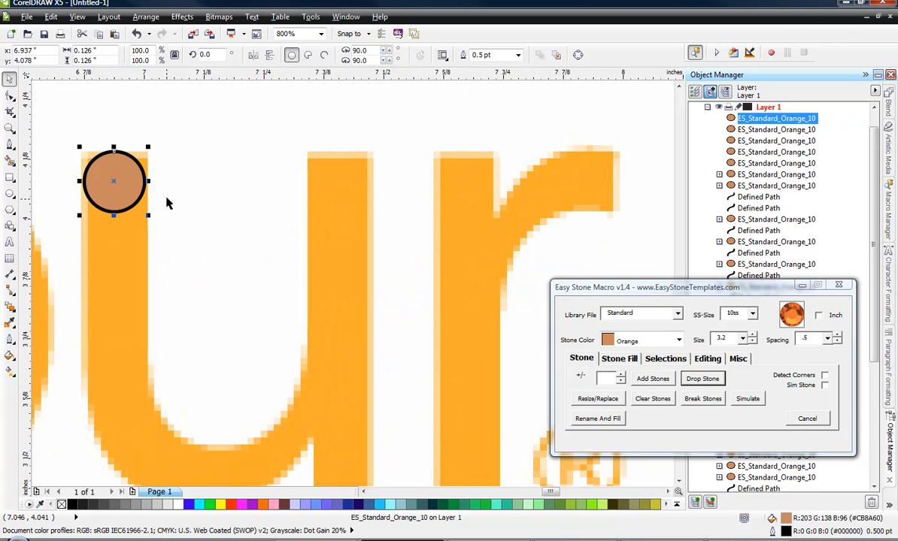
pyautogui.moveTo(135, 176); pyautogui.dragTo(474, 177)
pyautogui.scroll(-3, 524, 205)
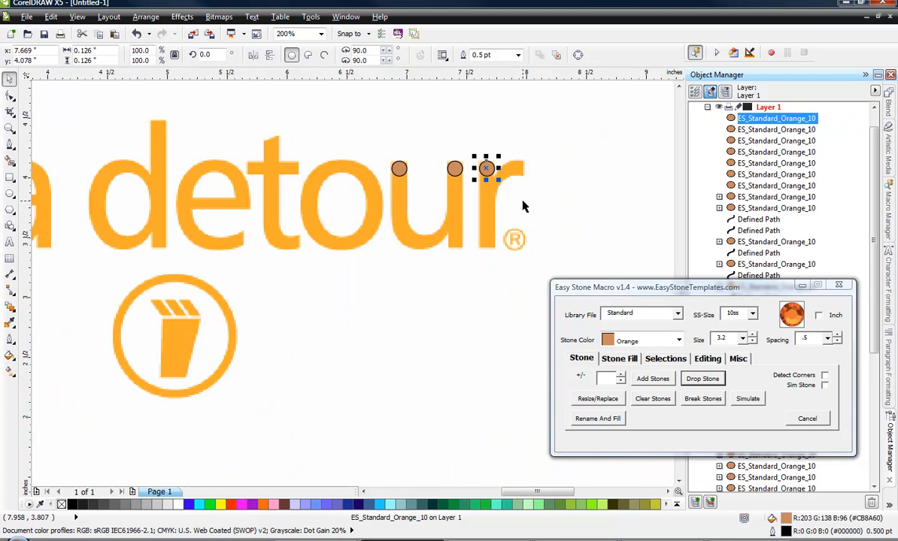
pyautogui.scroll(3, 503, 185)
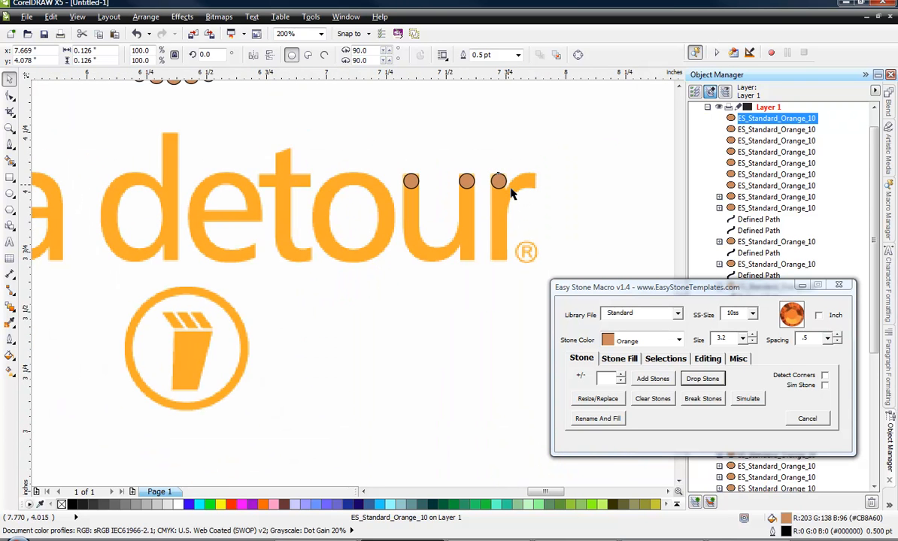
# Copy the r's top stone to the foot of its stem and the foot of the u's second stem, at the same height.
pyautogui.scroll(-1, 472, 172)
pyautogui.moveTo(467, 163); pyautogui.dragTo(465, 310)
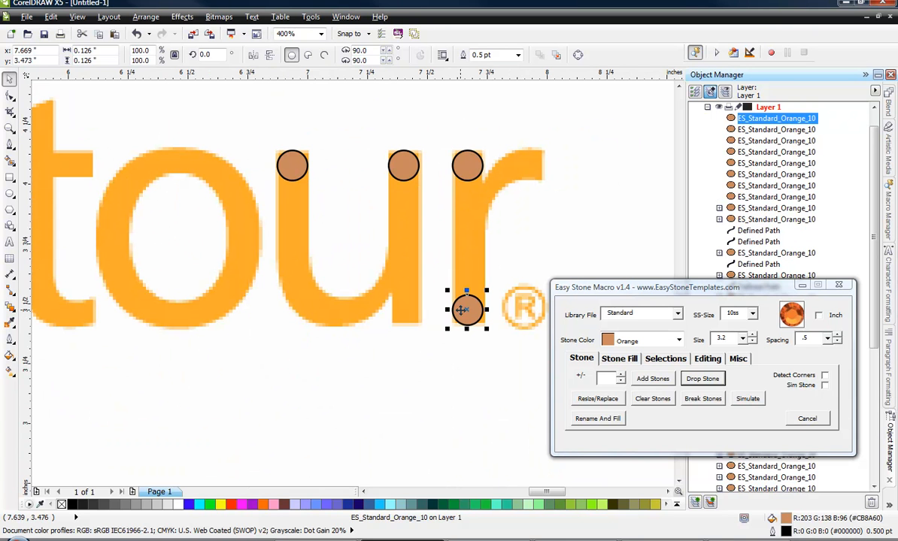
pyautogui.click(401, 311)
# Copy the stone at the same height to the foot of the t, the end of the e, and the foot of the d's stem.
pyautogui.scroll(-2, 402, 310)
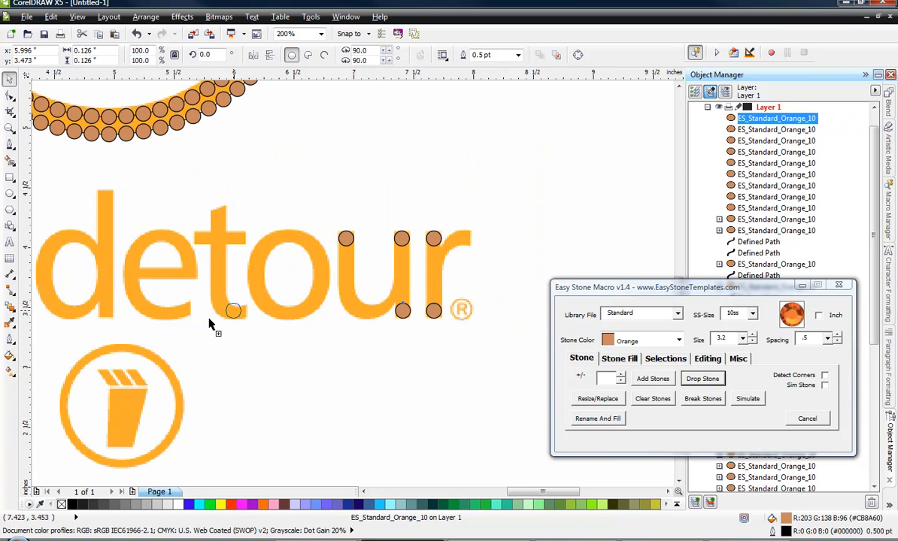
pyautogui.click(238, 317)
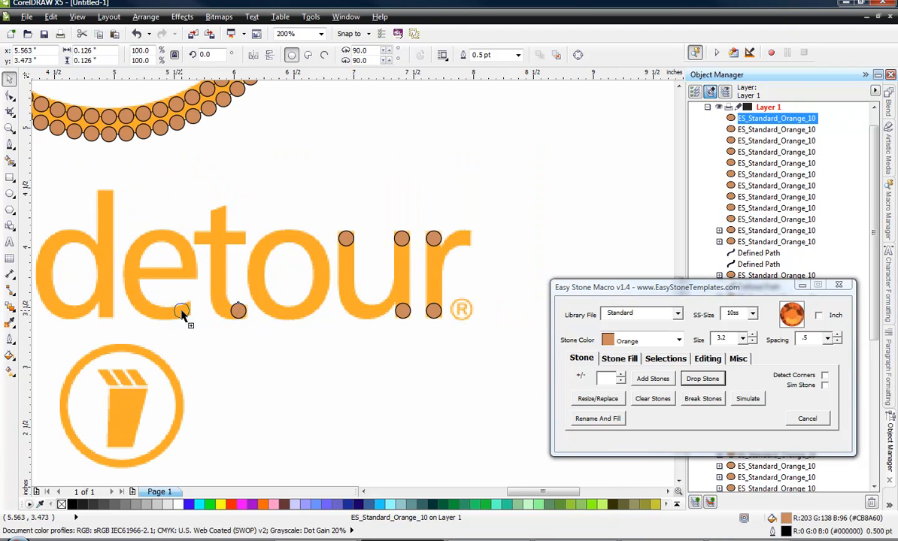
pyautogui.click(181, 310)
pyautogui.scroll(-2, 316, 324)
pyautogui.scroll(4, 248, 320)
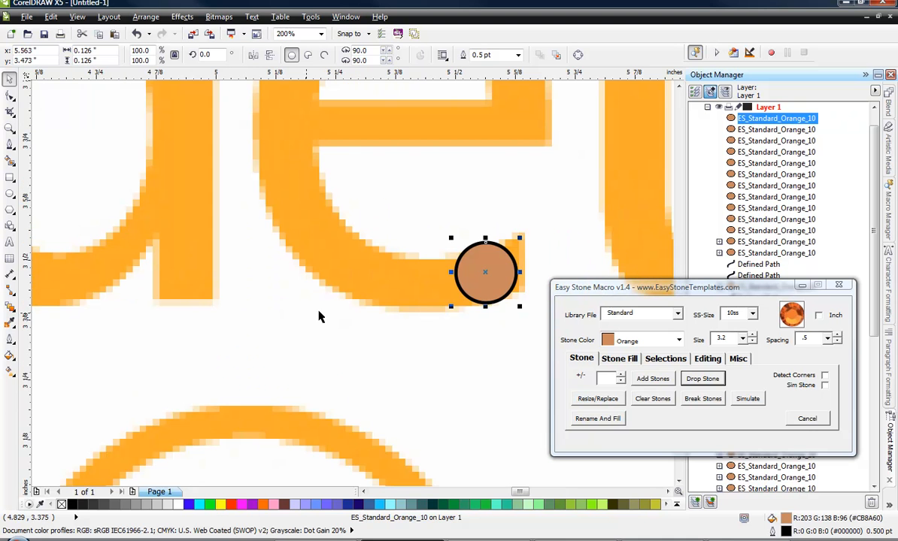
pyautogui.moveTo(471, 286); pyautogui.dragTo(167, 287)
# Copy the stone to the foot of the first a's stem and the point of the v in java, at the same height.
pyautogui.scroll(-4, 376, 321)
pyautogui.scroll(1, 305, 320)
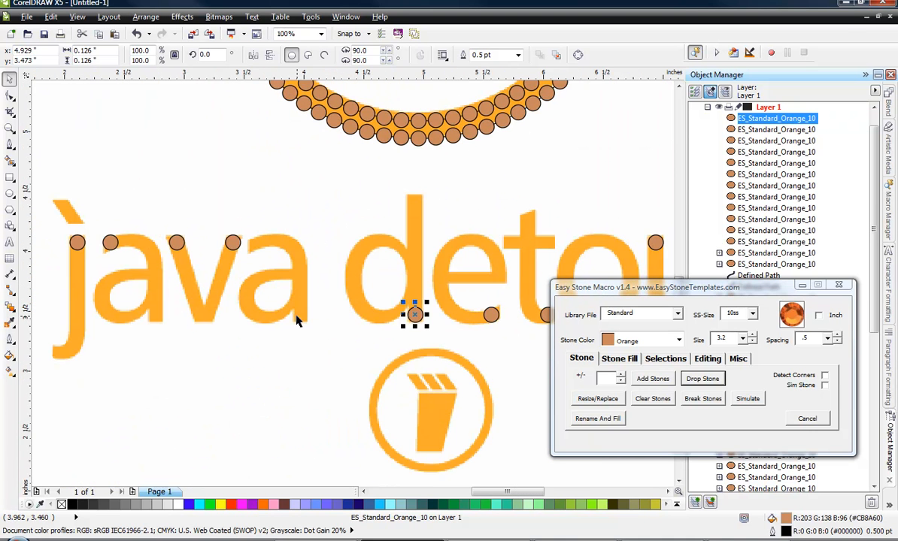
pyautogui.moveTo(411, 311); pyautogui.dragTo(156, 347)
pyautogui.scroll(1, 155, 331)
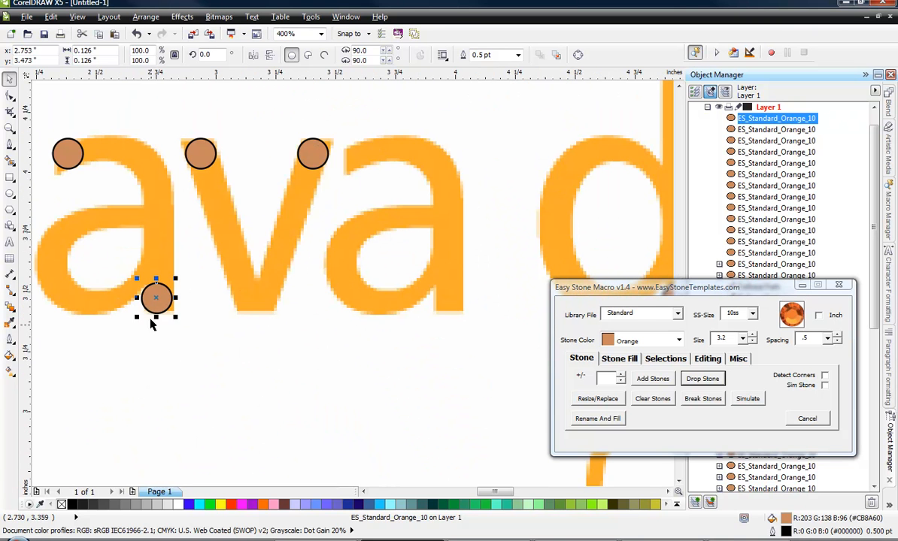
pyautogui.moveTo(157, 307); pyautogui.dragTo(256, 307)
pyautogui.scroll(-1, 355, 302)
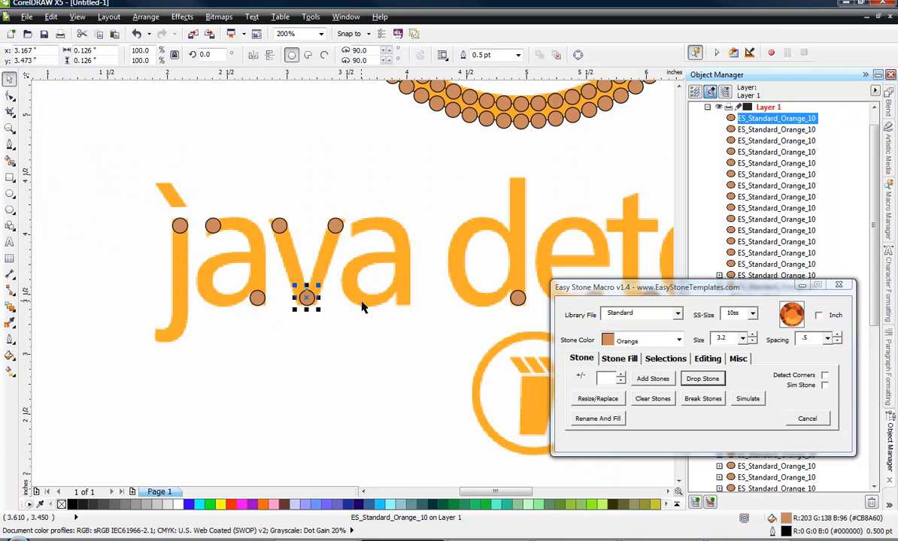
# Copy a stone to the end of the j's hook and place two stones on the accent above the j.
pyautogui.scroll(1, 105, 332)
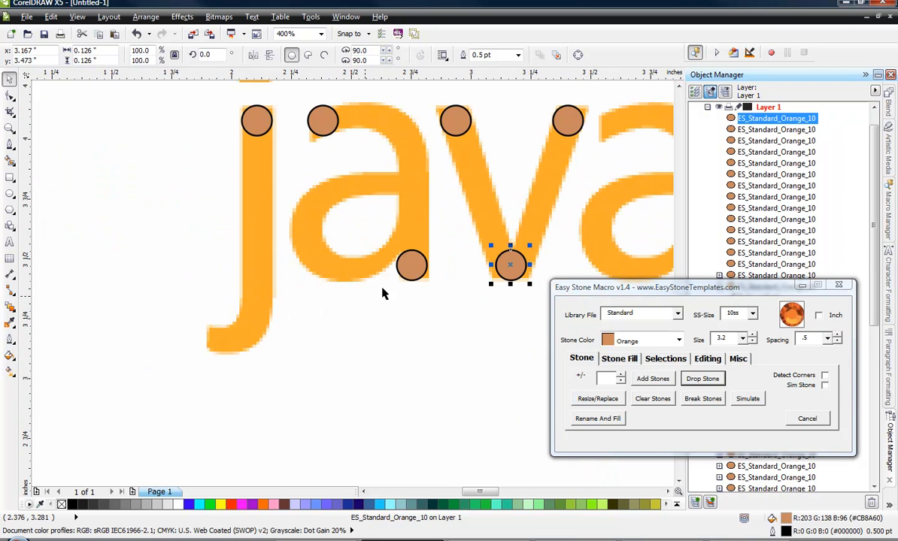
pyautogui.moveTo(410, 264); pyautogui.dragTo(223, 343)
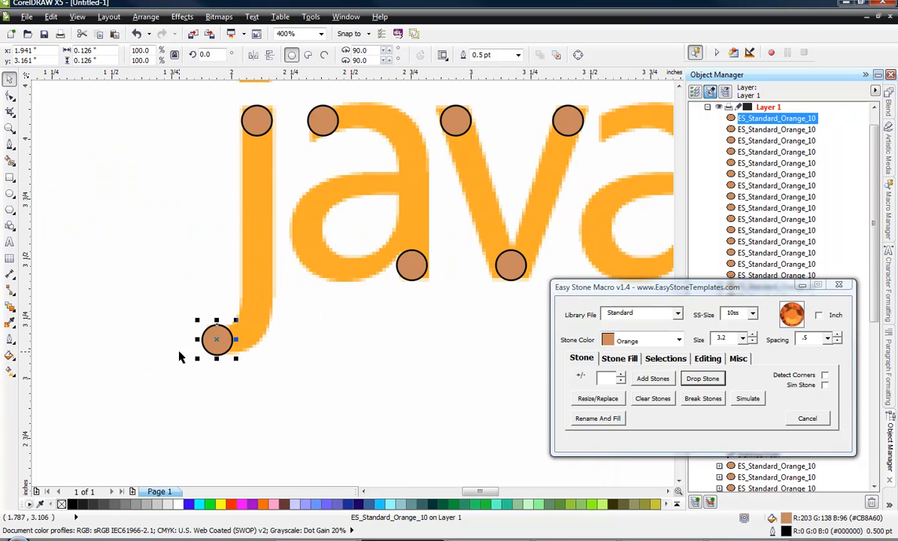
pyautogui.scroll(-1, 180, 356)
pyautogui.scroll(1, 197, 301)
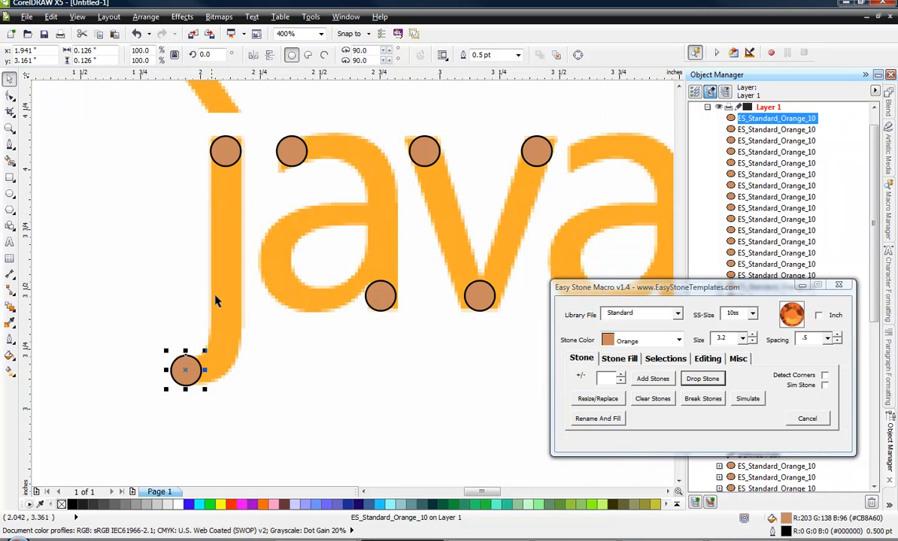
pyautogui.scroll(-1, 215, 282)
pyautogui.scroll(2, 199, 196)
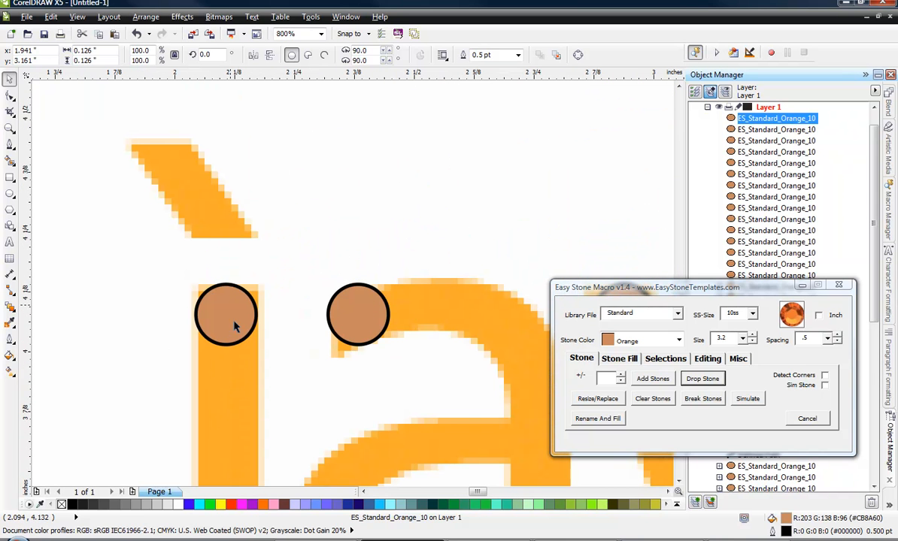
pyautogui.moveTo(234, 325); pyautogui.dragTo(171, 166)
pyautogui.scroll(-2, 104, 164)
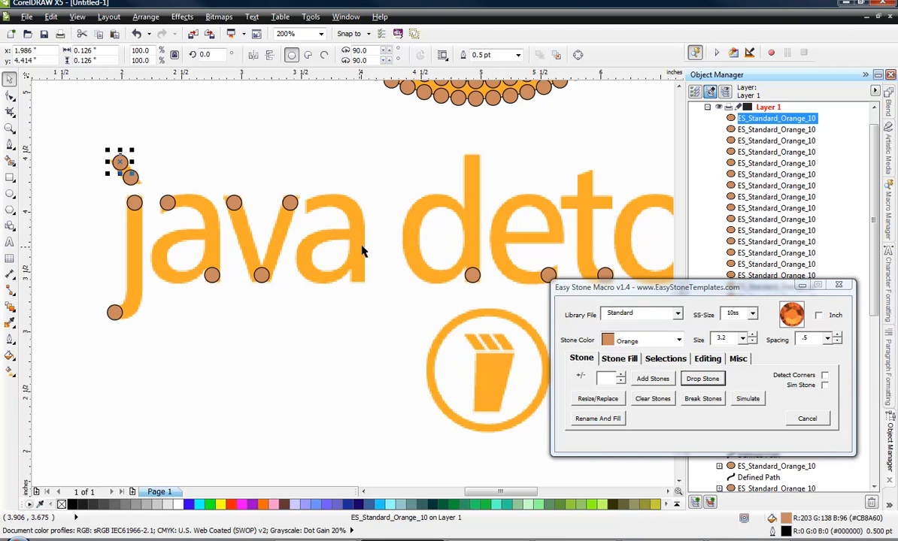
# Copy a stone to the top of the d's stem and the top of the t in detour.
pyautogui.scroll(-1, 335, 313)
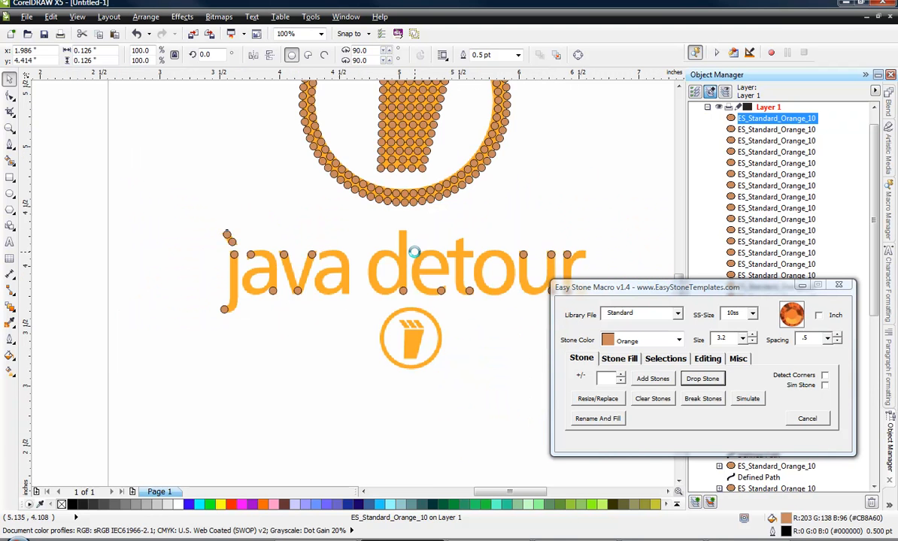
pyautogui.scroll(1, 398, 323)
pyautogui.moveTo(391, 333); pyautogui.dragTo(499, 233)
pyautogui.scroll(-2, 279, 267)
pyautogui.scroll(2, 496, 268)
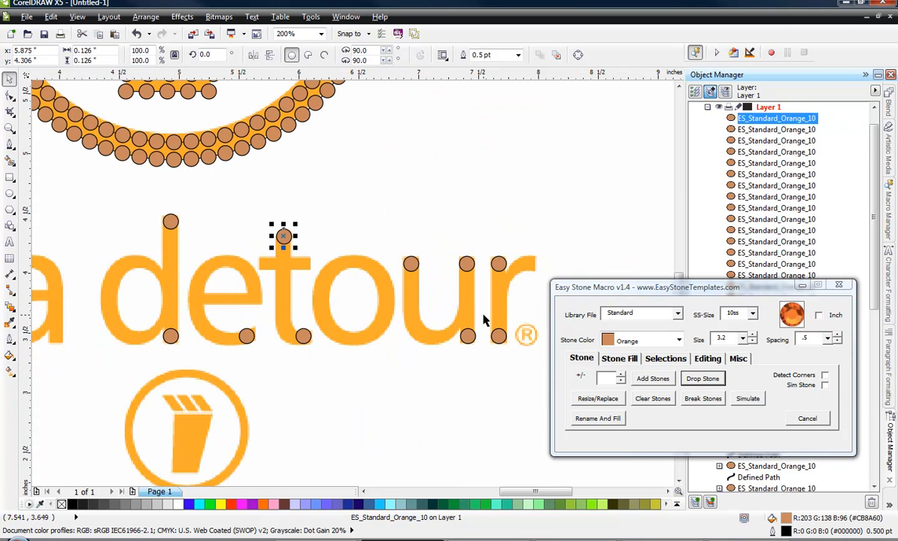
# Align the two stones on the u's second stem so their centers share one vertical line.
pyautogui.click(429, 373)
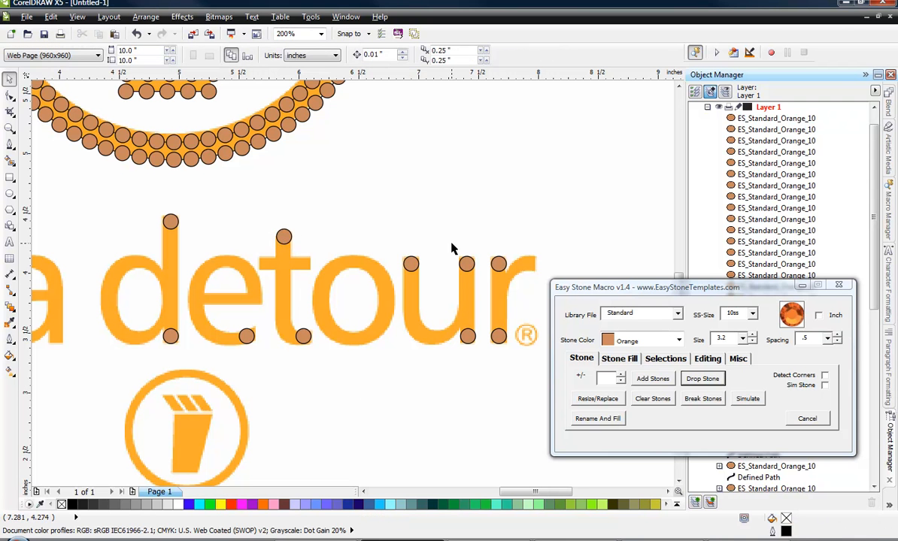
pyautogui.moveTo(452, 249); pyautogui.dragTo(478, 376)
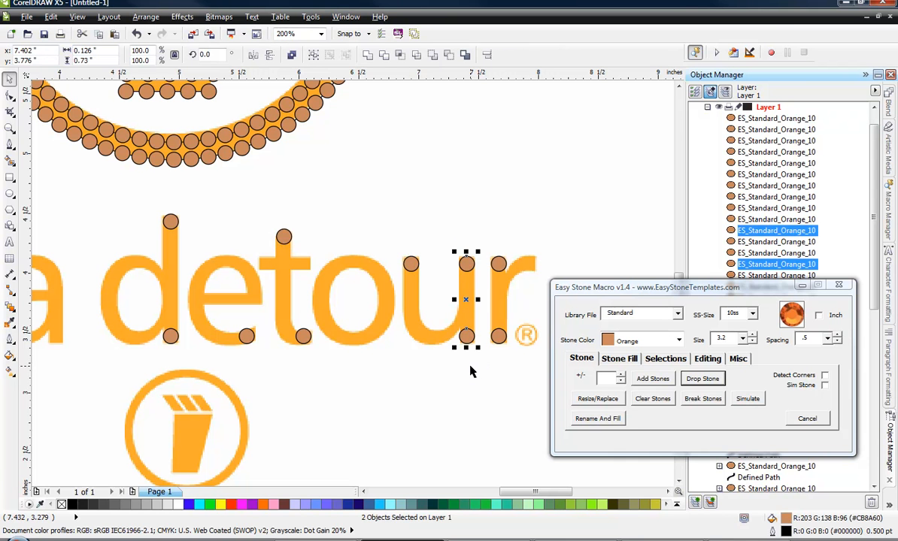
pyautogui.click(466, 383)
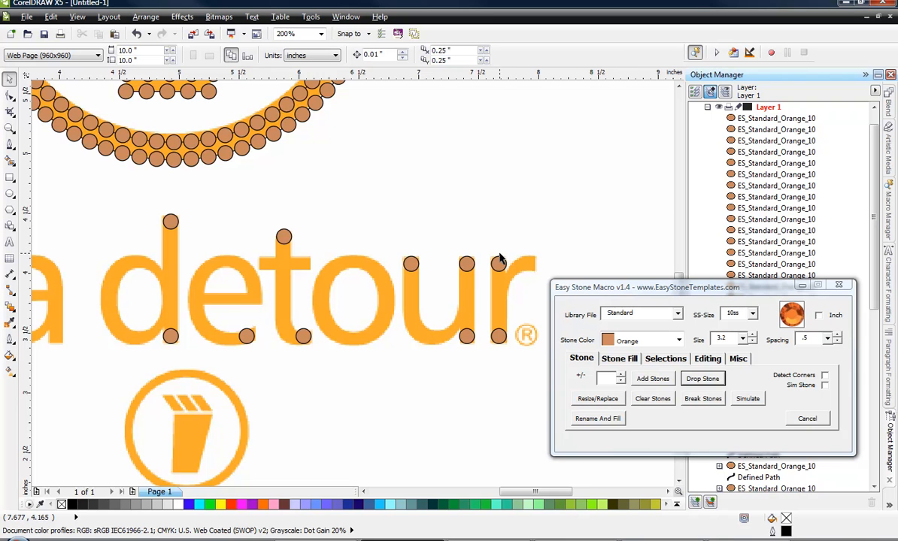
# Fill the gap between the j's top stone and hook-end stone with orange 10ss stones at .5 spacing using Add Stones.
pyautogui.scroll(-2, 497, 256)
pyautogui.scroll(1, 141, 284)
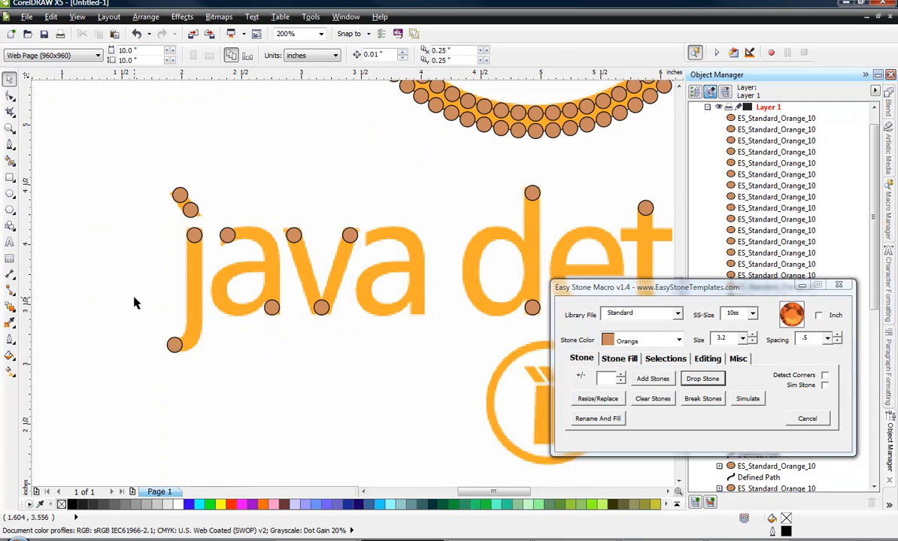
pyautogui.scroll(1, 137, 302)
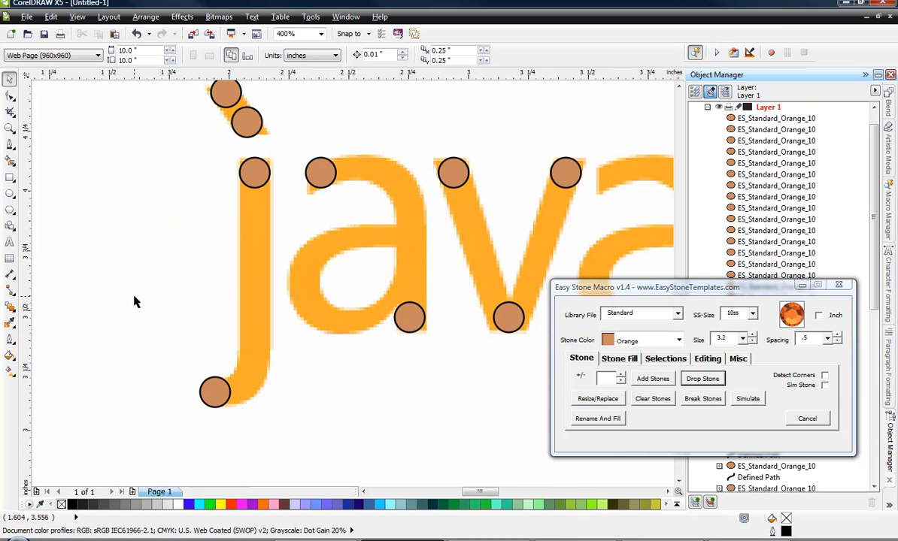
pyautogui.click(255, 176)
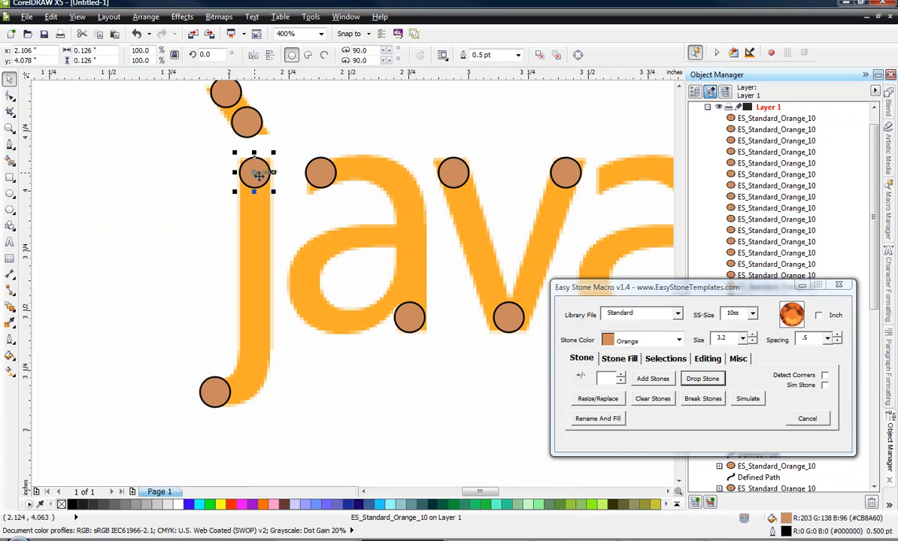
pyautogui.keyDown('shift'); pyautogui.click(214, 404); pyautogui.keyUp('shift')
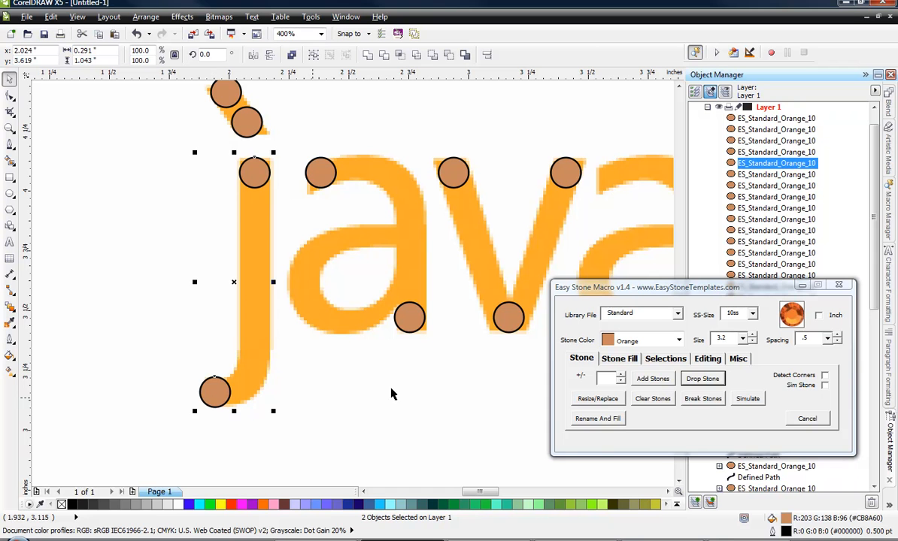
pyautogui.click(652, 379)
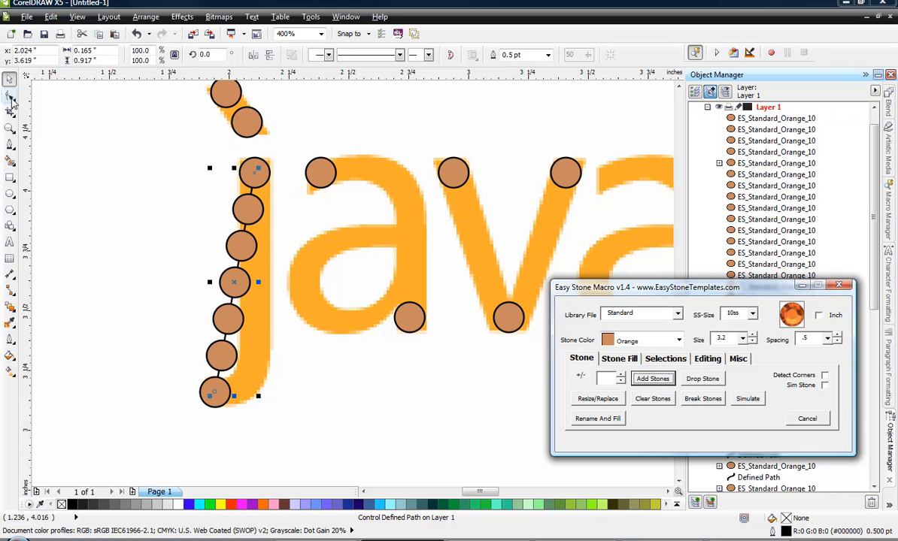
# Add a node to the j's stone path and move it onto the lower stem, just above the bend of the hook.
pyautogui.click(10, 97)
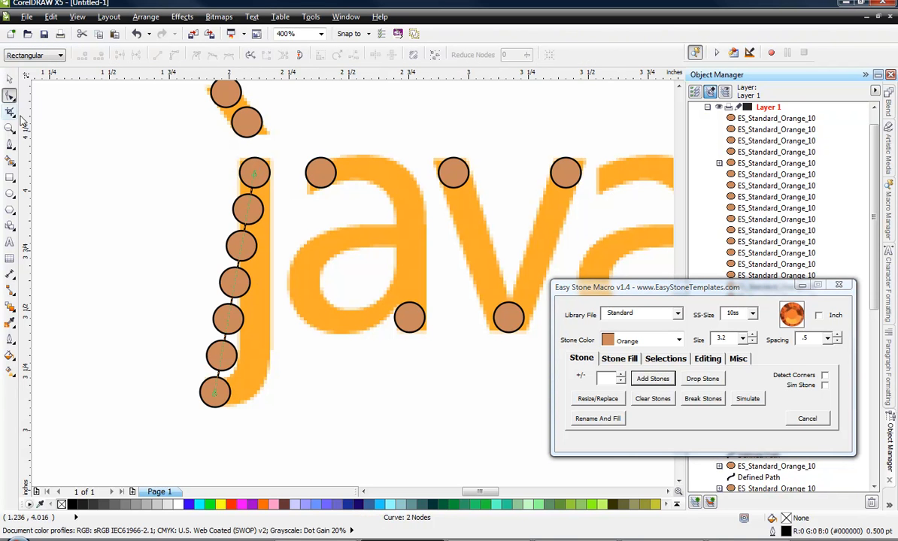
pyautogui.doubleClick(229, 322)
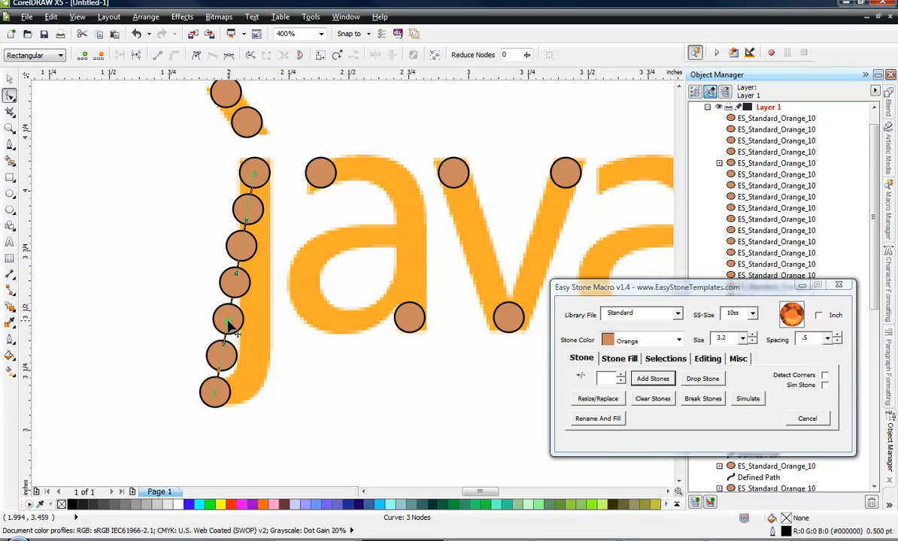
pyautogui.rightClick(229, 322)
pyautogui.click(256, 392)
pyautogui.moveTo(229, 322); pyautogui.dragTo(251, 350)
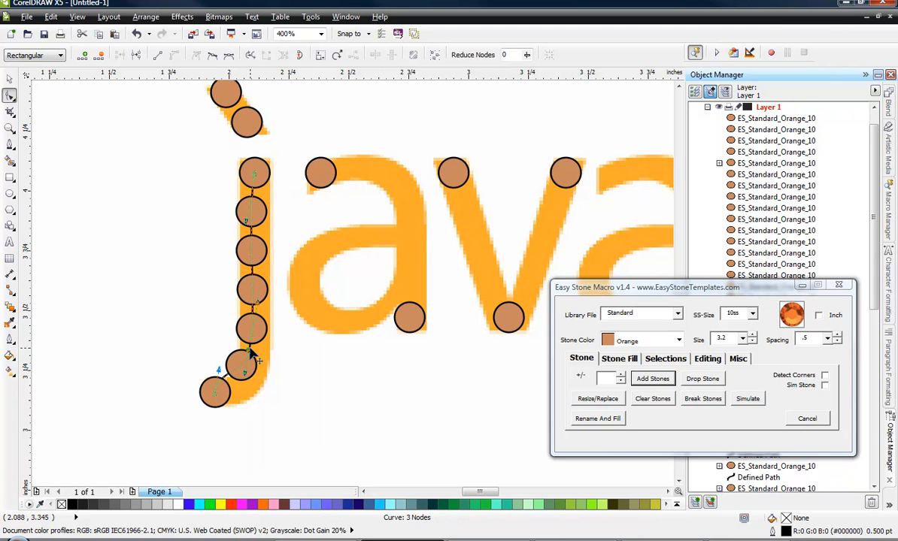
# Convert the upper segment of the j's path to a straight line and bend the lower segment along the hook.
pyautogui.click(252, 248)
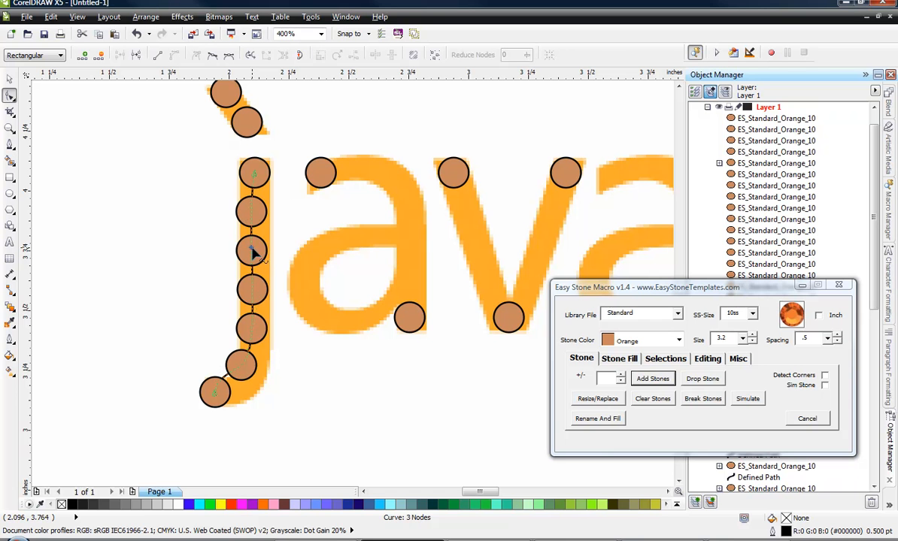
pyautogui.rightClick(253, 249)
pyautogui.click(281, 279)
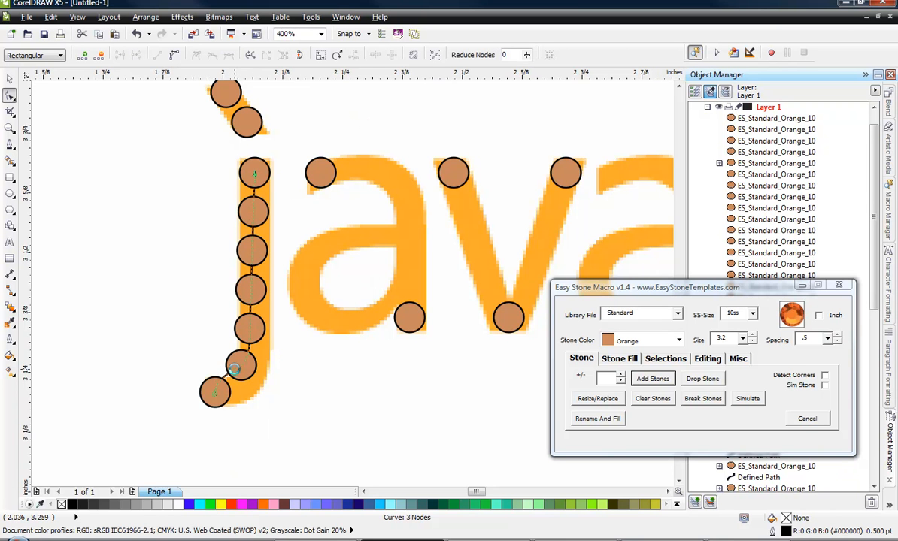
pyautogui.scroll(1, 235, 369)
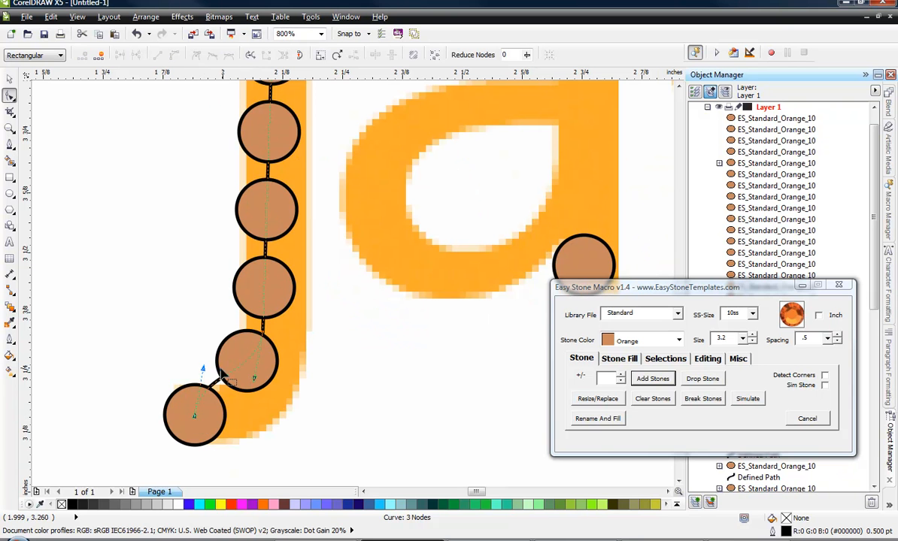
pyautogui.moveTo(205, 373); pyautogui.dragTo(263, 376)
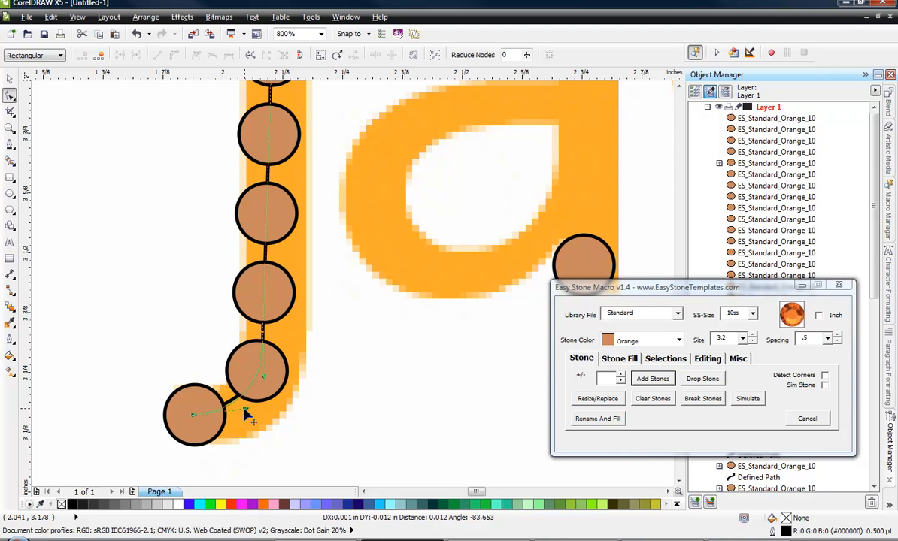
pyautogui.scroll(-1, 290, 347)
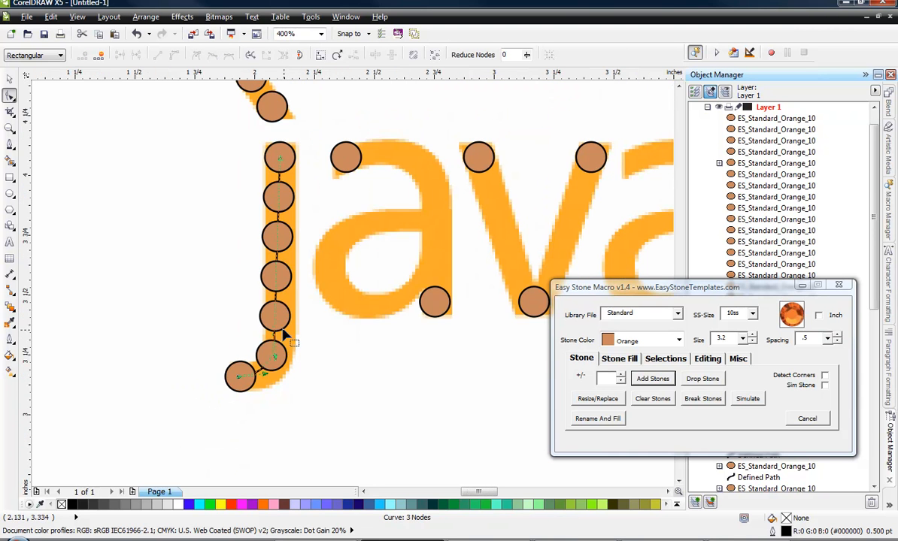
# Place a vertical guideline through the center of the top stone on the j's stem.
pyautogui.scroll(1, 285, 344)
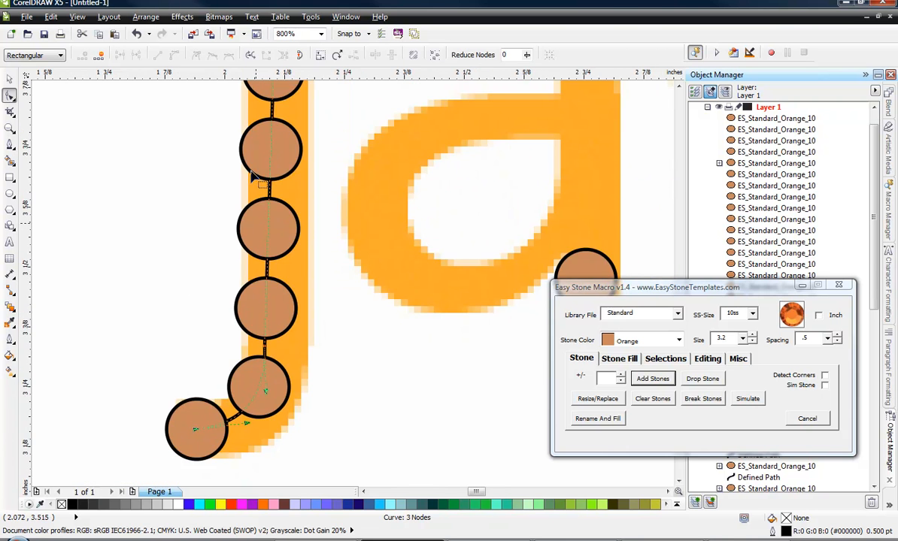
pyautogui.scroll(-1, 261, 306)
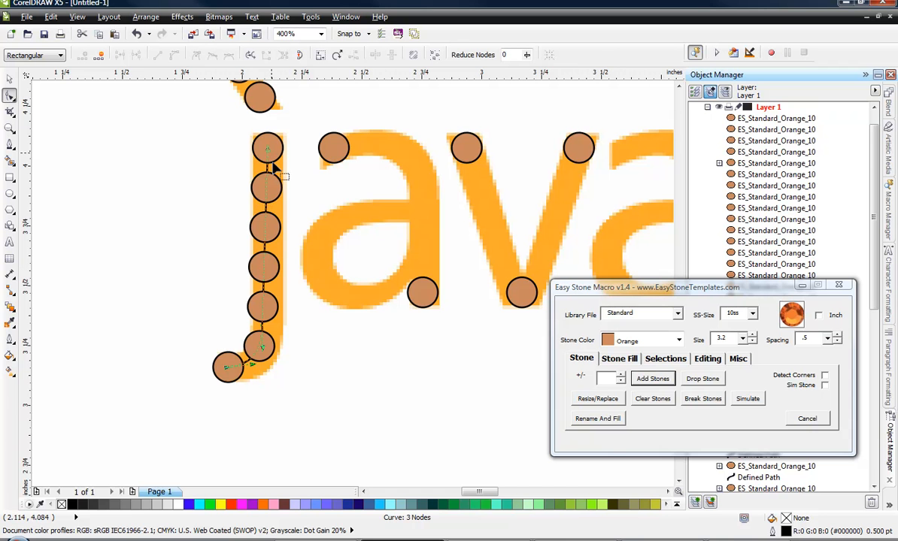
pyautogui.scroll(1, 269, 147)
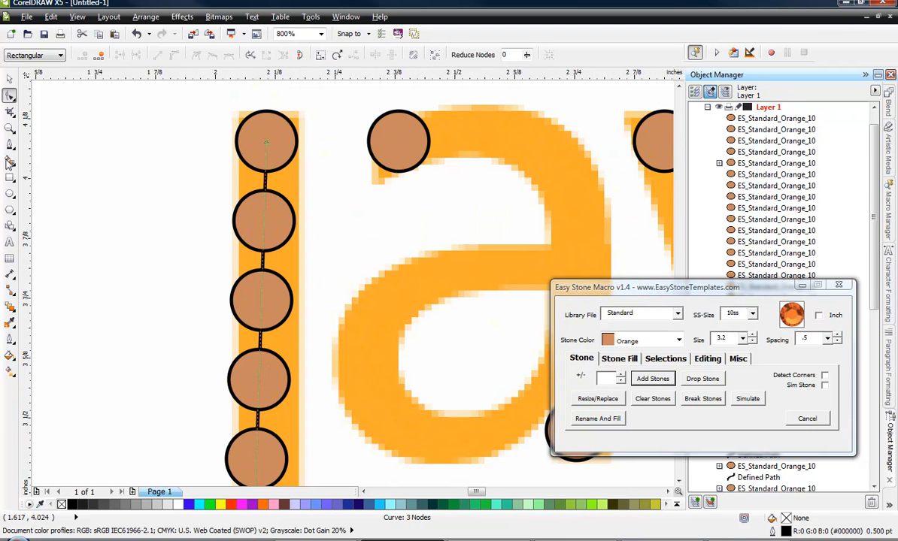
pyautogui.click(268, 129)
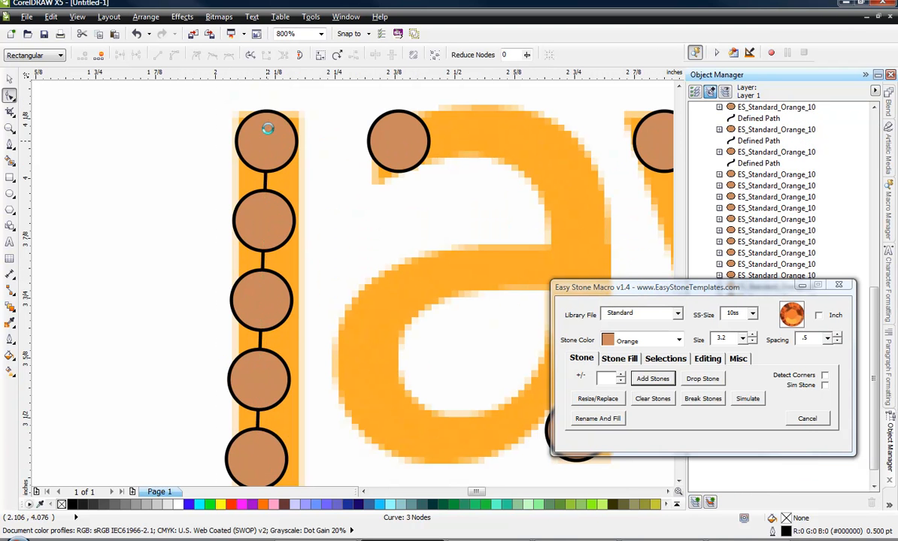
pyautogui.scroll(-1, 267, 130)
pyautogui.scroll(2, 262, 292)
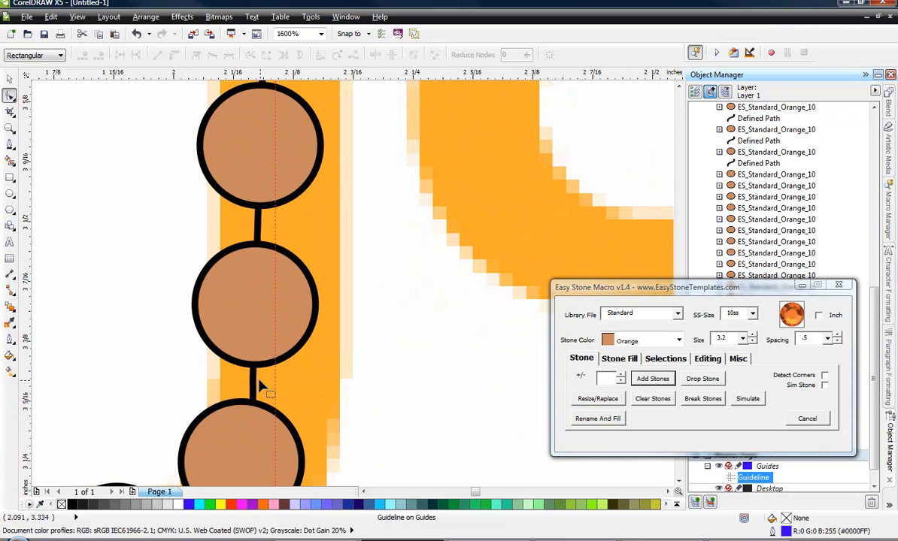
# Align the lower stem node of the j's stone path with the vertical guideline so the stem runs straight.
pyautogui.click(254, 381)
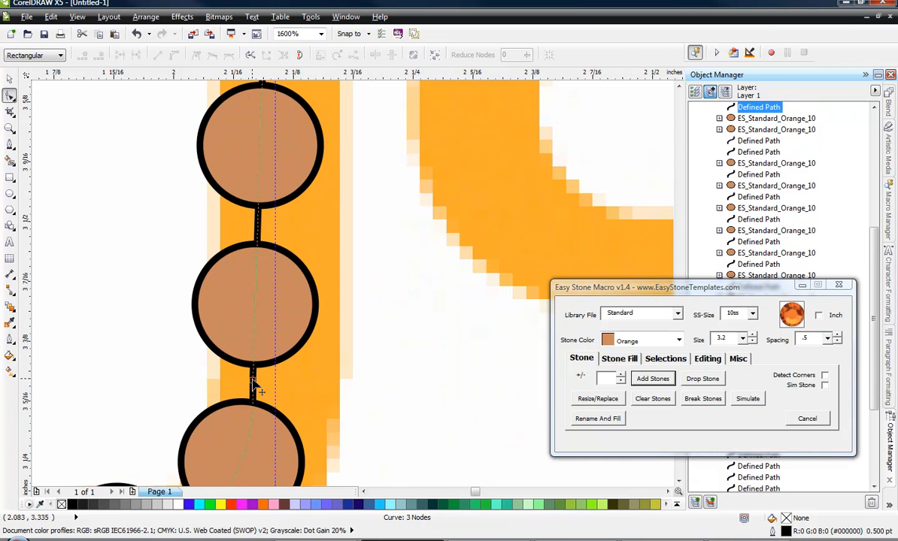
pyautogui.moveTo(254, 382); pyautogui.dragTo(278, 353)
pyautogui.scroll(-2, 274, 346)
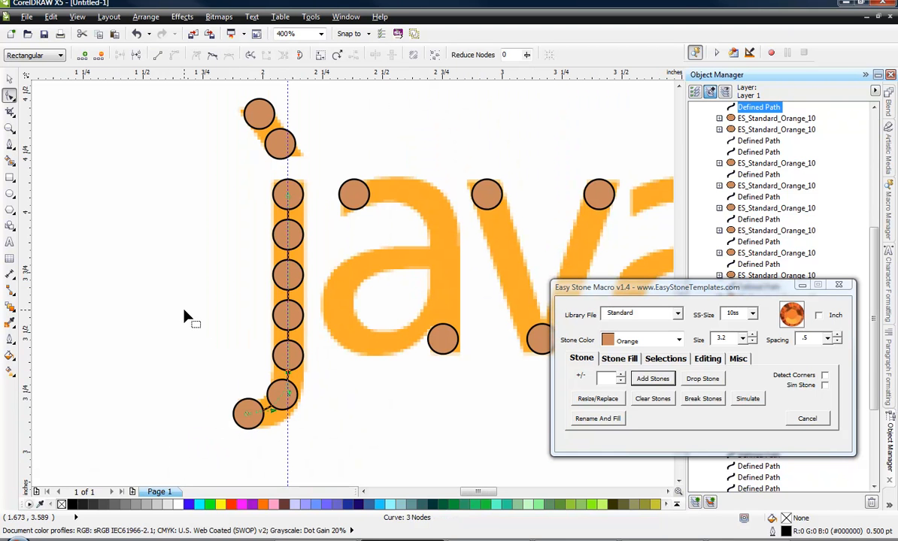
# Delete the vertical guideline running through the j's stem.
pyautogui.click(134, 216)
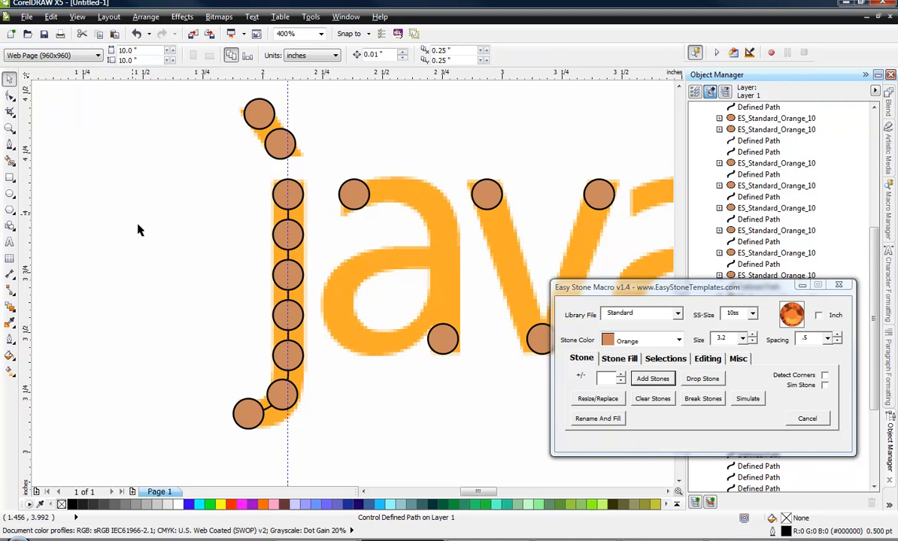
pyautogui.click(287, 96)
pyautogui.press('Delete')
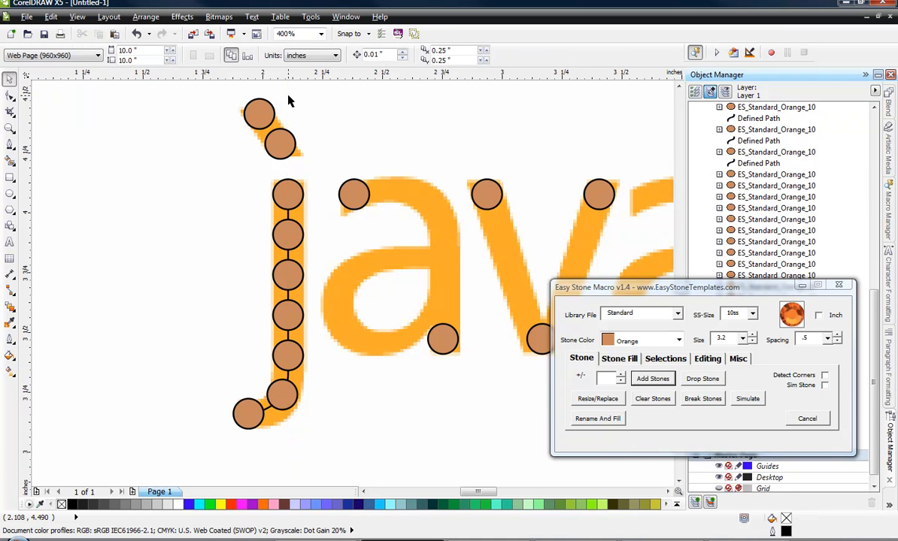
# Fill the gap between the first a's upper-end stone and stem-foot stone with orange 10ss stones at .5 spacing using Add Stones.
pyautogui.click(361, 196)
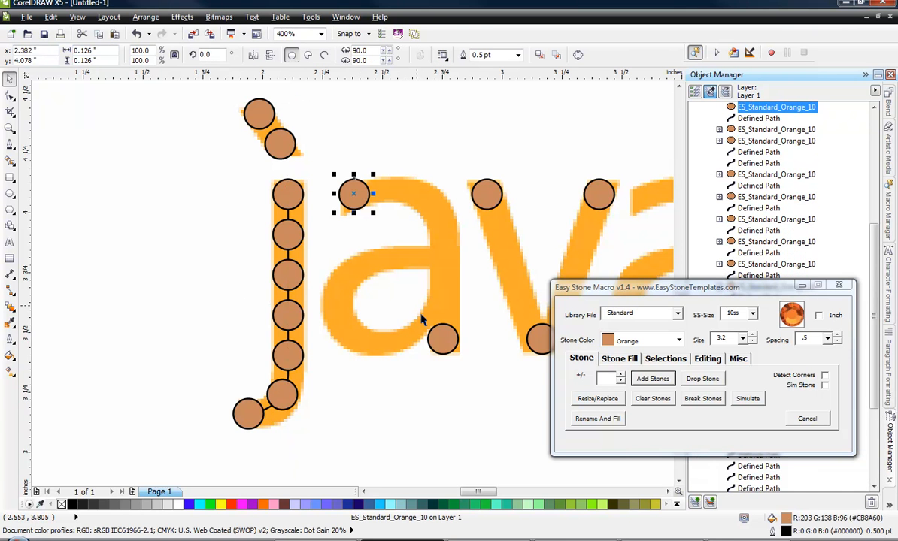
pyautogui.keyDown('shift'); pyautogui.click(442, 337); pyautogui.keyUp('shift')
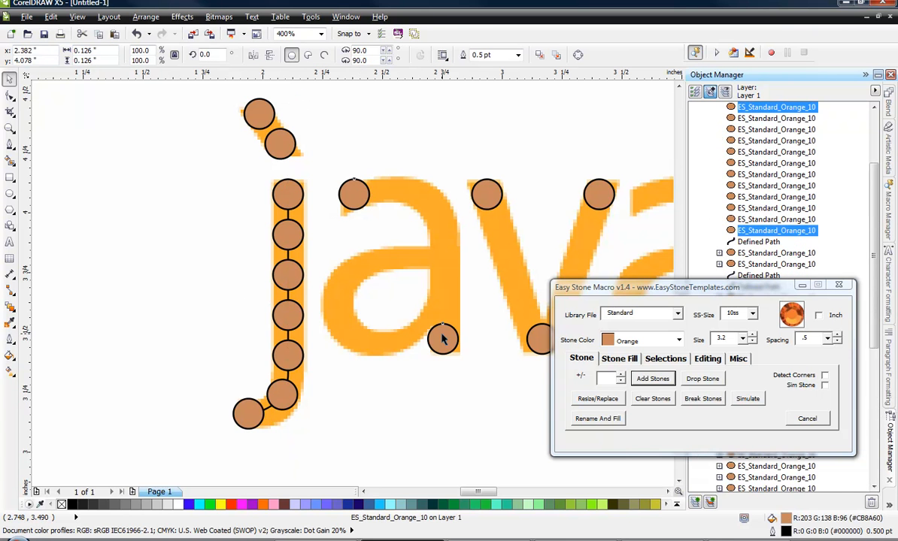
pyautogui.click(653, 379)
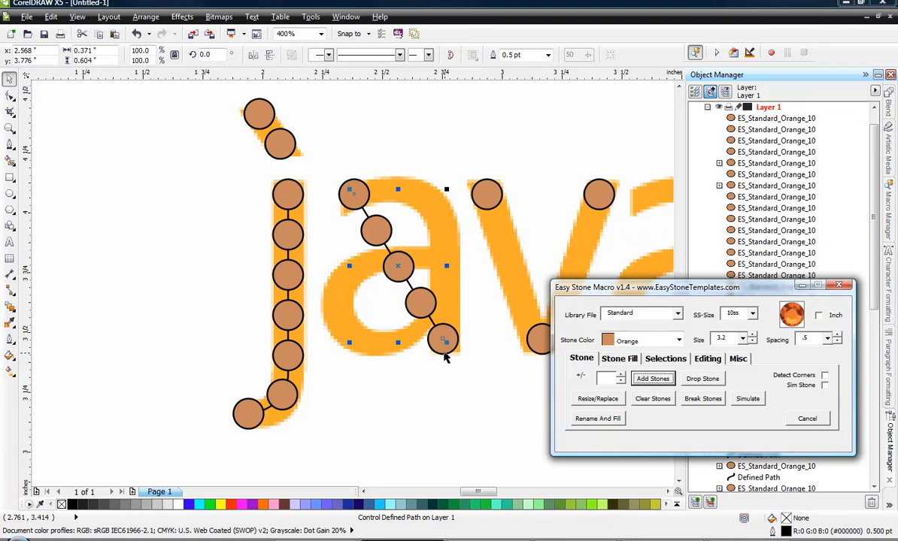
# Bend the first a's stone path along its arch and stem, adding a cusp node at the shoulder to shape the stem separately.
pyautogui.click(10, 94)
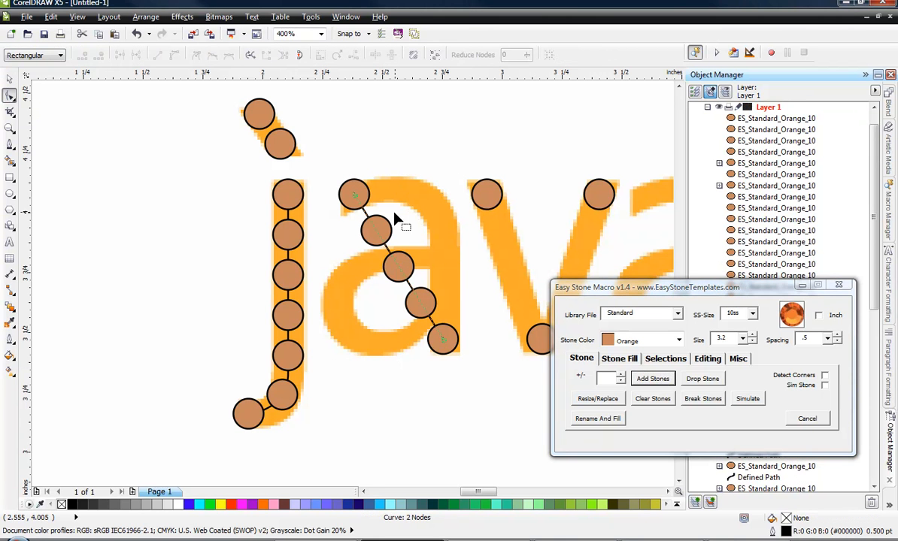
pyautogui.moveTo(394, 260); pyautogui.dragTo(437, 206)
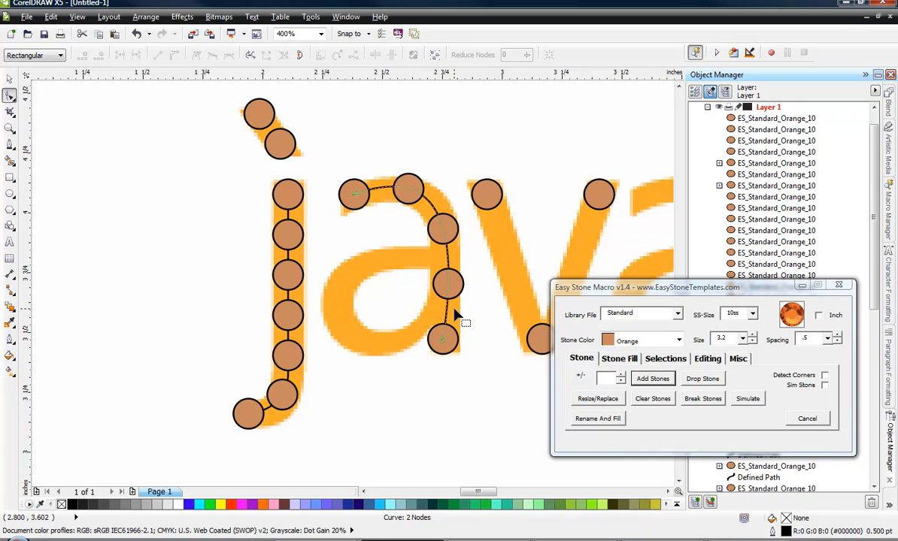
pyautogui.doubleClick(443, 228)
pyautogui.rightClick(443, 226)
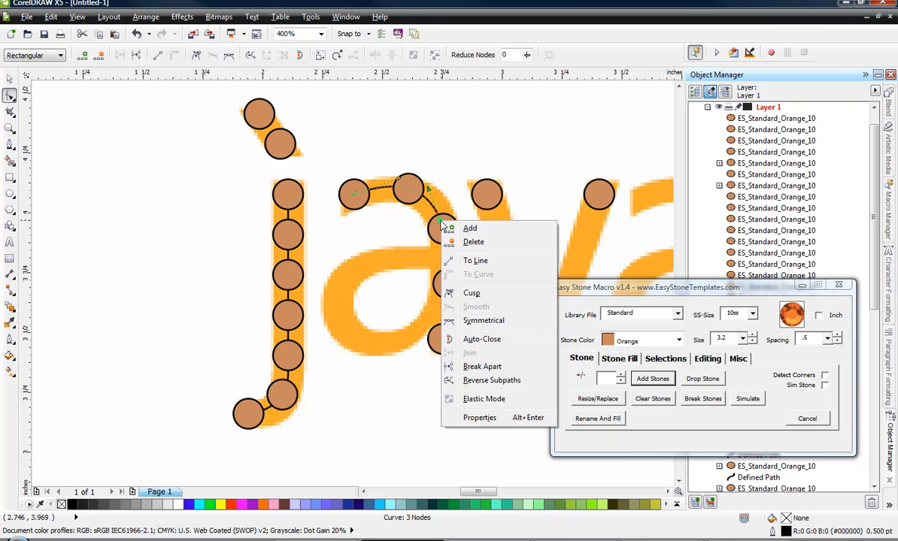
pyautogui.click(472, 293)
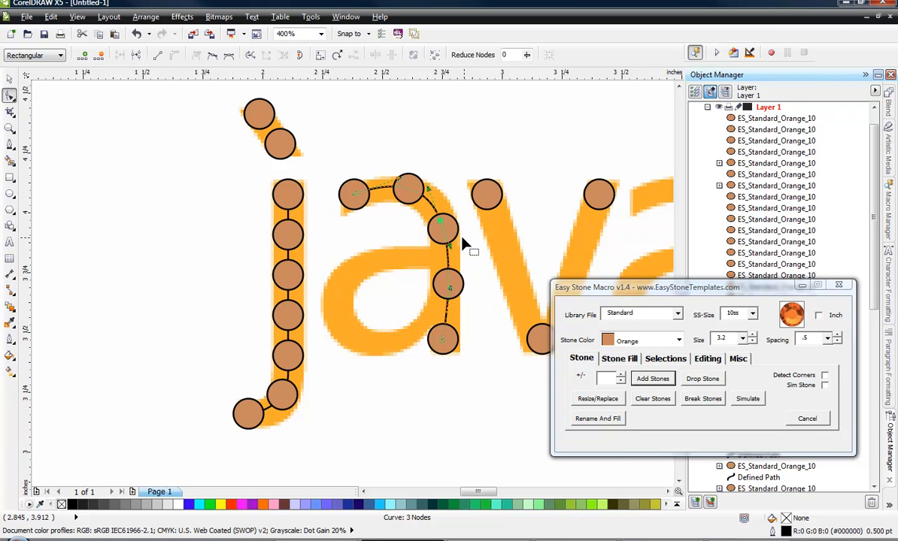
pyautogui.moveTo(452, 254); pyautogui.dragTo(443, 284)
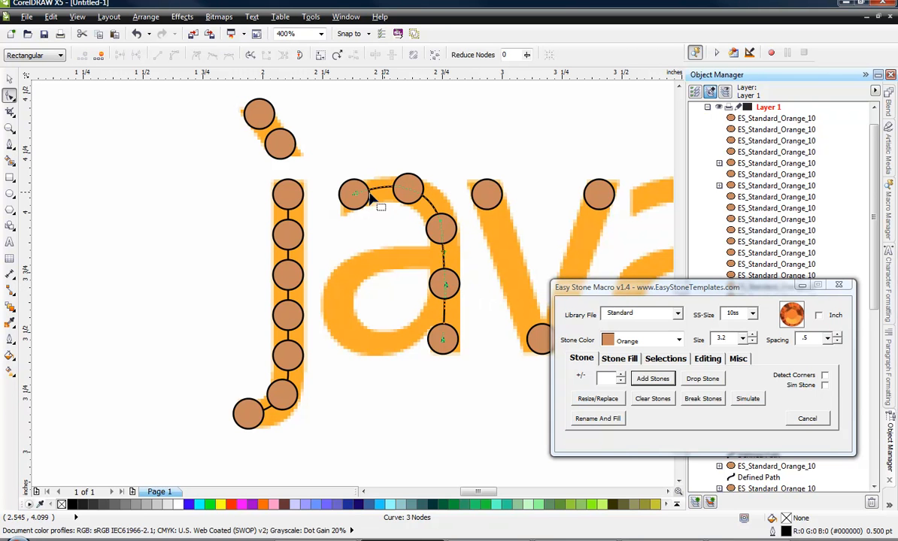
# Refill the first a's reshaped arch-and-stem path with orange 10ss stones at .5 spacing using Add Stones.
pyautogui.click(8, 79)
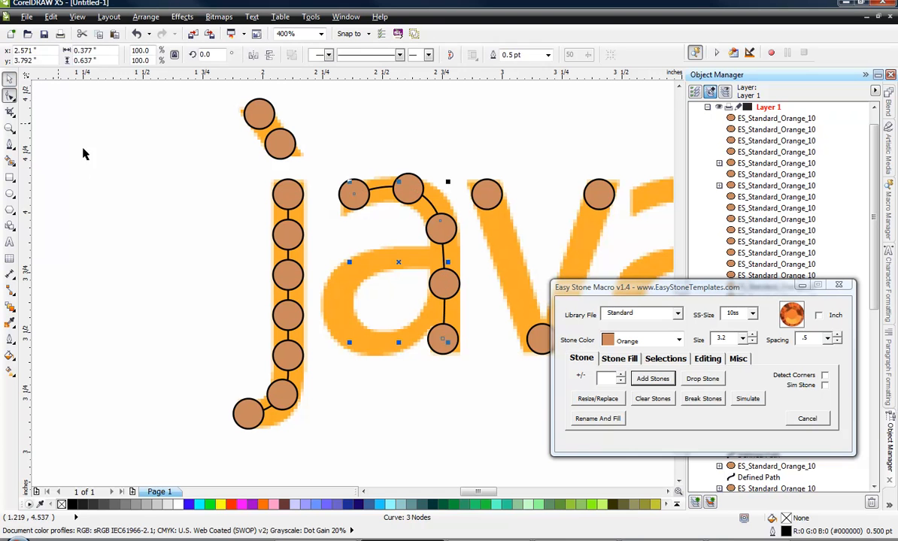
pyautogui.click(92, 150)
pyautogui.click(411, 201)
pyautogui.click(372, 207)
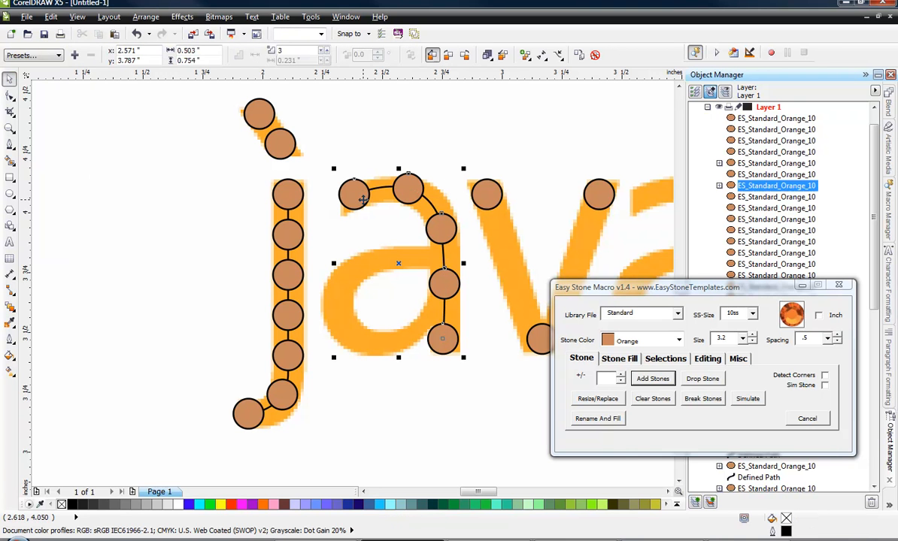
pyautogui.click(652, 379)
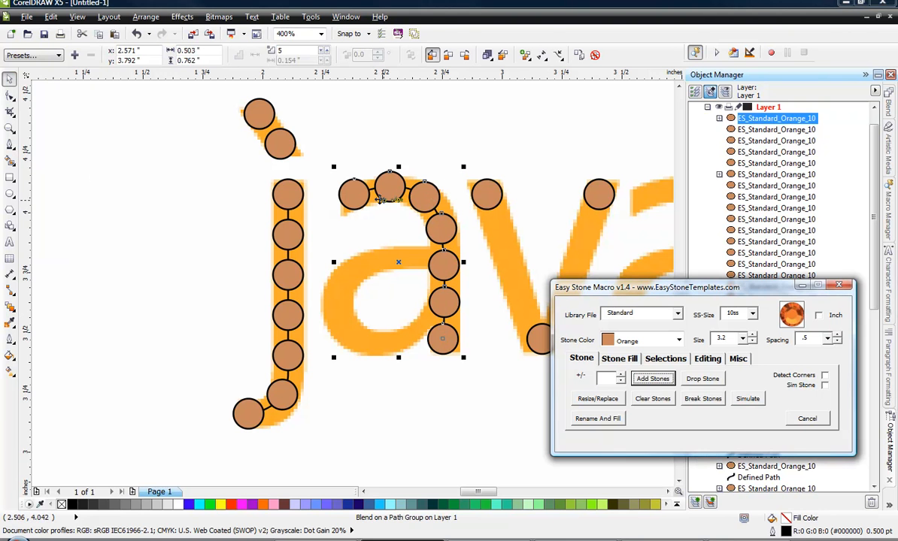
pyautogui.click(421, 413)
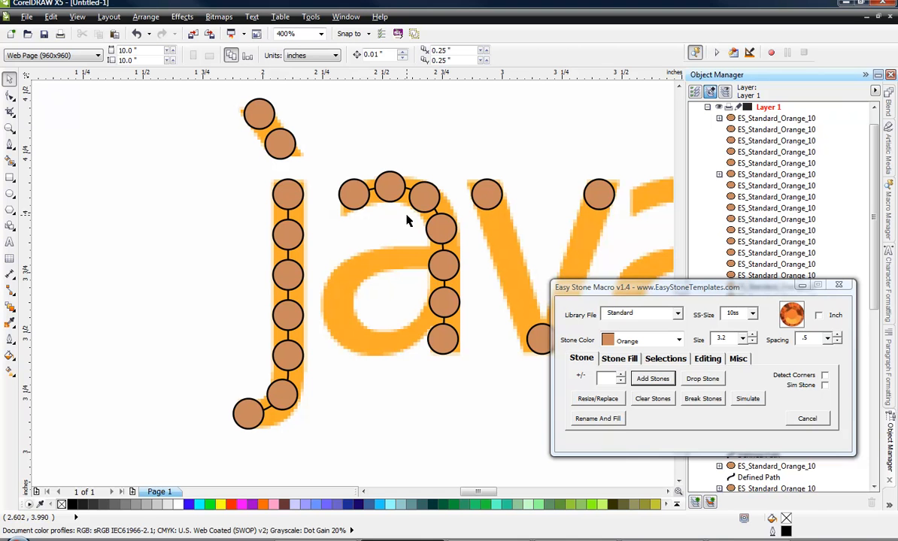
# Break the first a's arch-and-stem stones apart from their path with Break Stones.
pyautogui.click(443, 229)
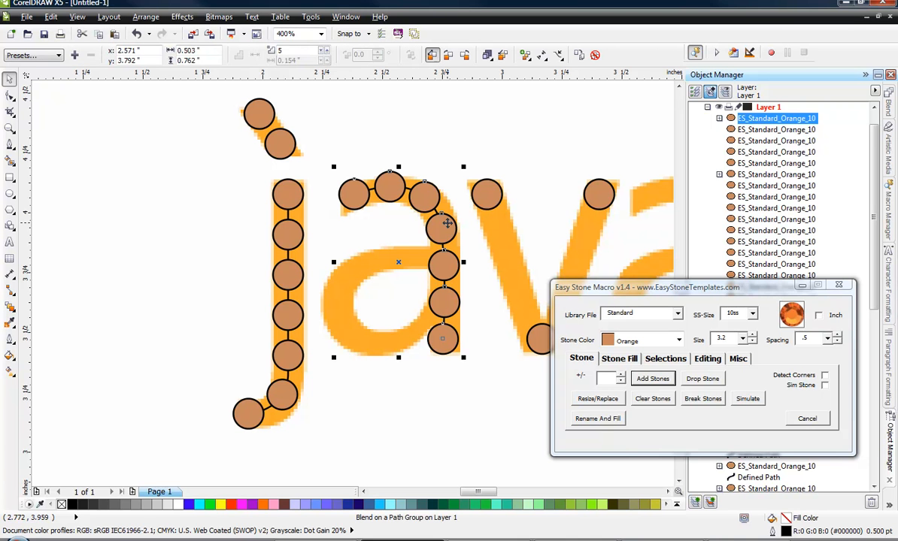
pyautogui.click(705, 398)
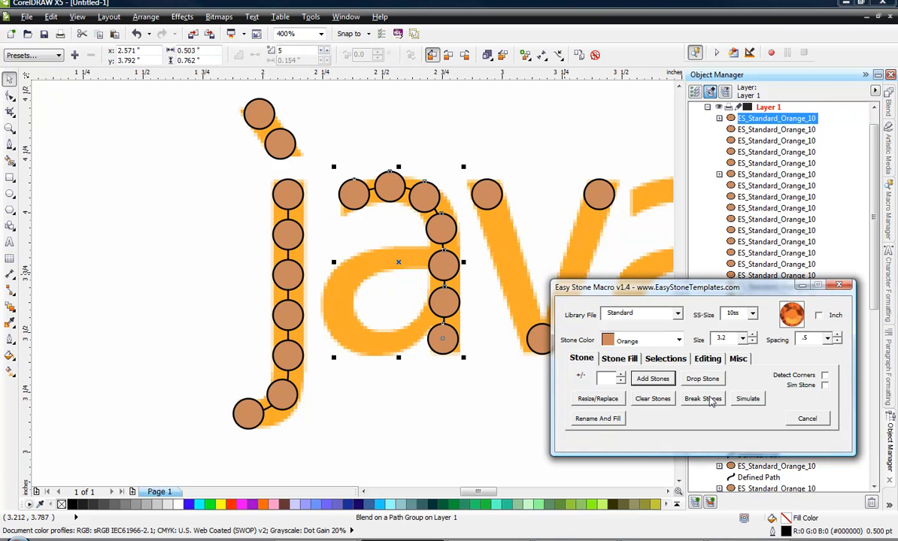
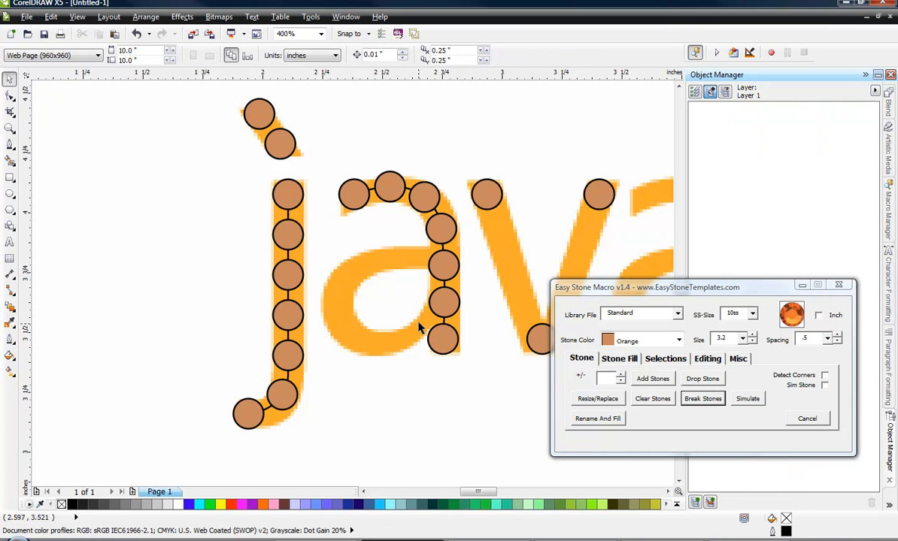
# Create a stone path between the two middle stones on the first a's stem using Add Stones.
pyautogui.scroll(1, 421, 300)
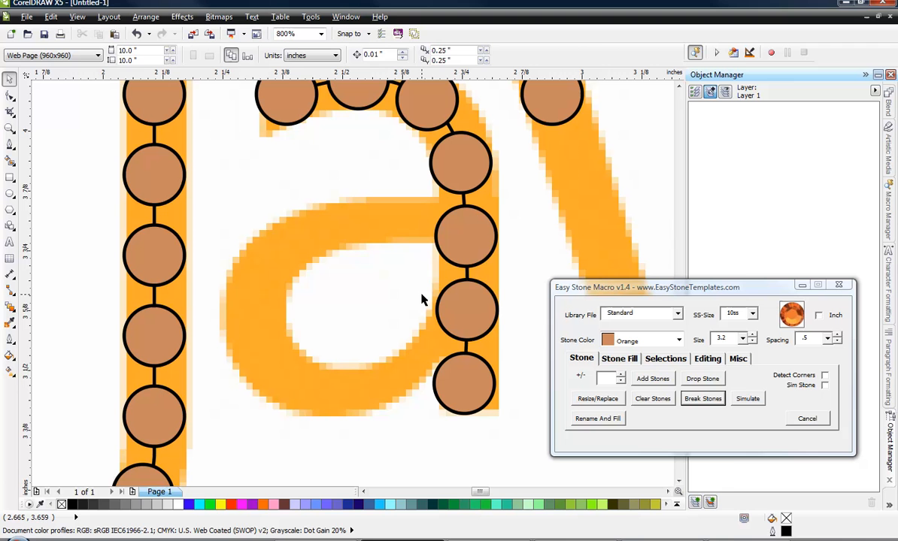
pyautogui.click(449, 237)
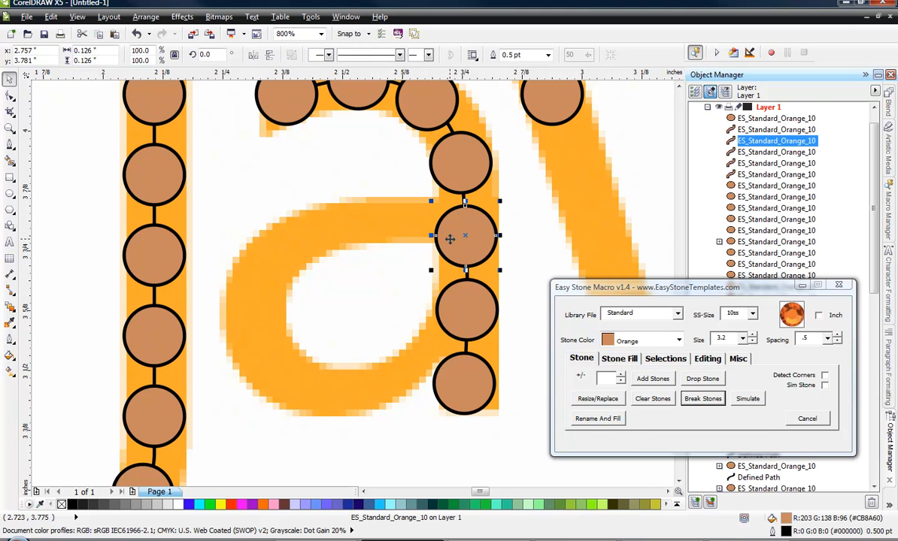
pyautogui.keyDown('shift'); pyautogui.click(464, 306); pyautogui.keyUp('shift')
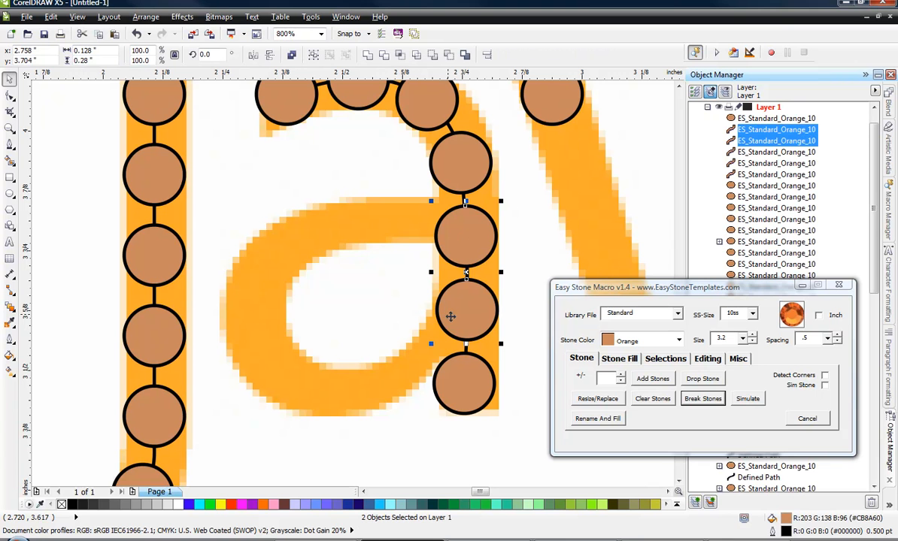
pyautogui.click(652, 379)
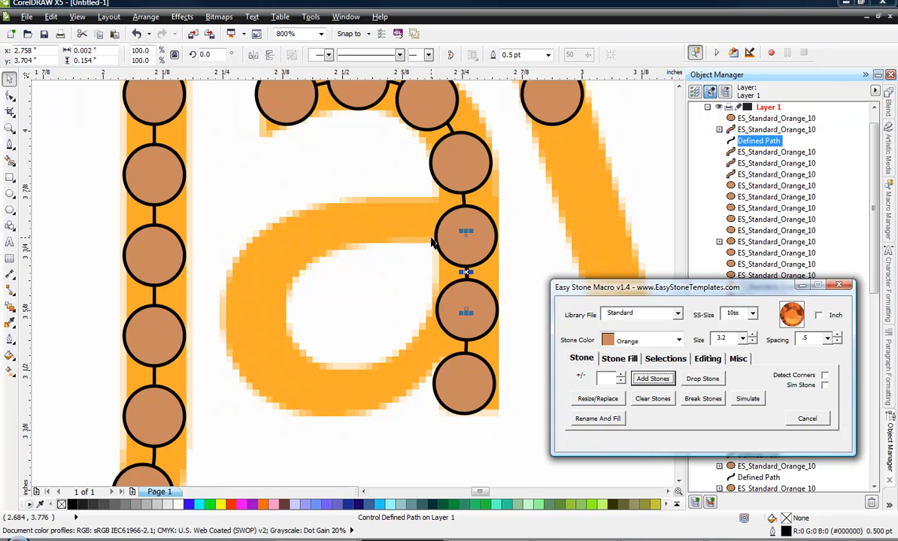
# Add a cusp node midway along the new stem path and move it onto the outer edge of the first a's bowl.
pyautogui.click(10, 95)
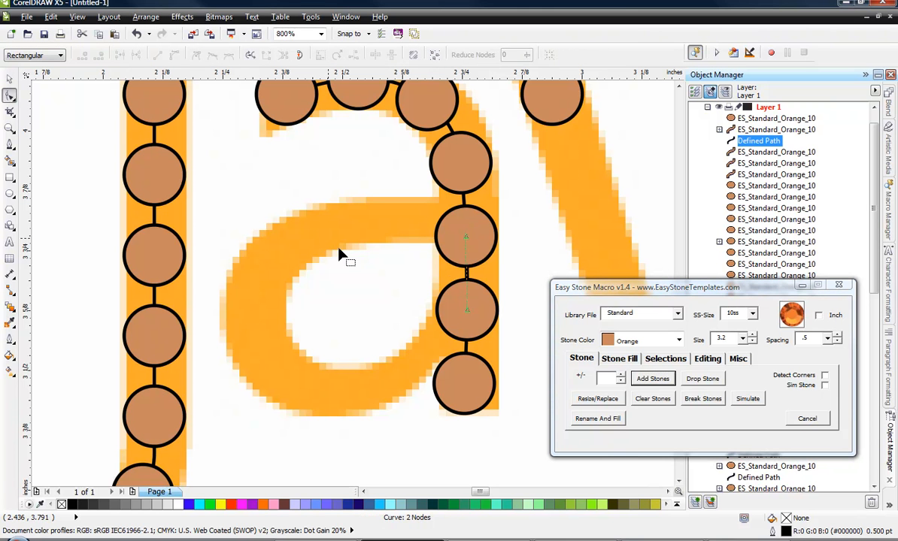
pyautogui.doubleClick(466, 278)
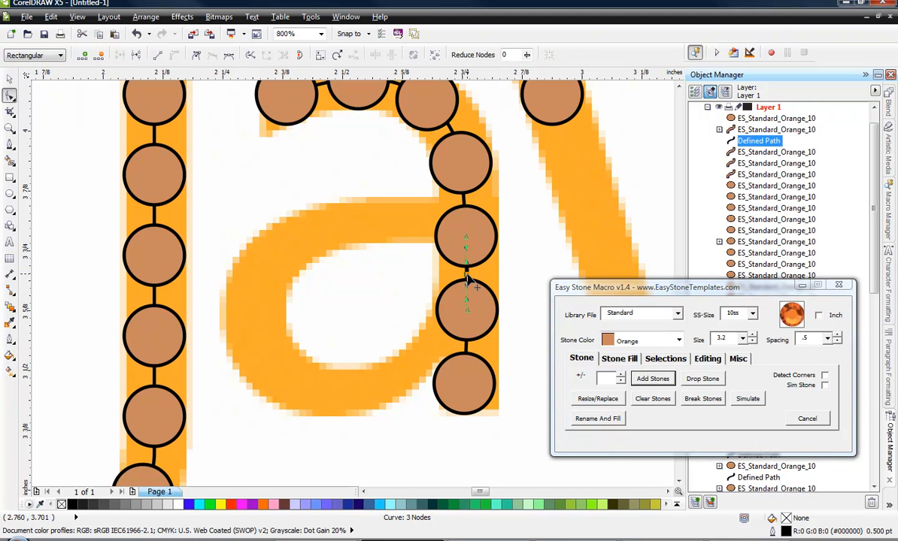
pyautogui.rightClick(468, 277)
pyautogui.click(497, 347)
pyautogui.moveTo(464, 279); pyautogui.dragTo(252, 315)
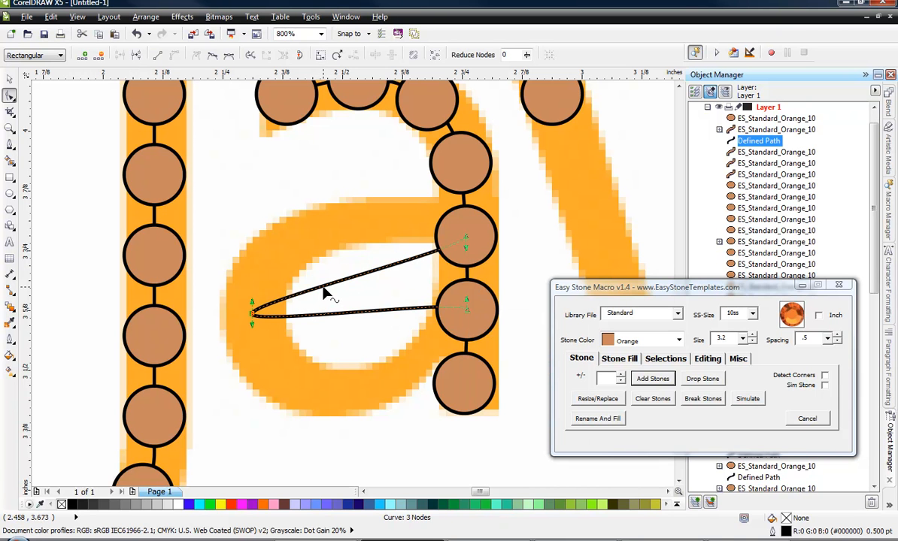
# Bend the path's upper and lower segments along the first a's bowl and adjust the curve at its lower end.
pyautogui.moveTo(325, 295); pyautogui.dragTo(368, 197)
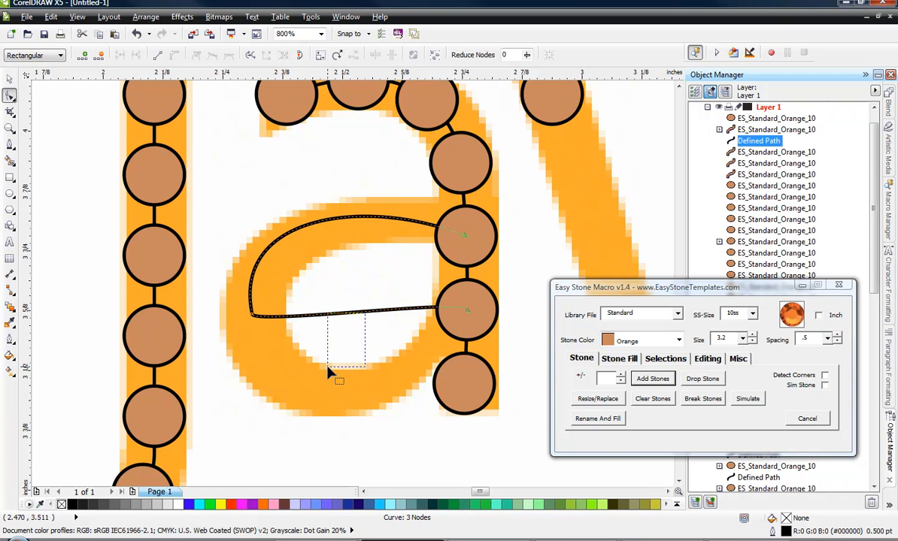
pyautogui.moveTo(328, 367); pyautogui.dragTo(328, 367)
pyautogui.moveTo(324, 313); pyautogui.dragTo(307, 386)
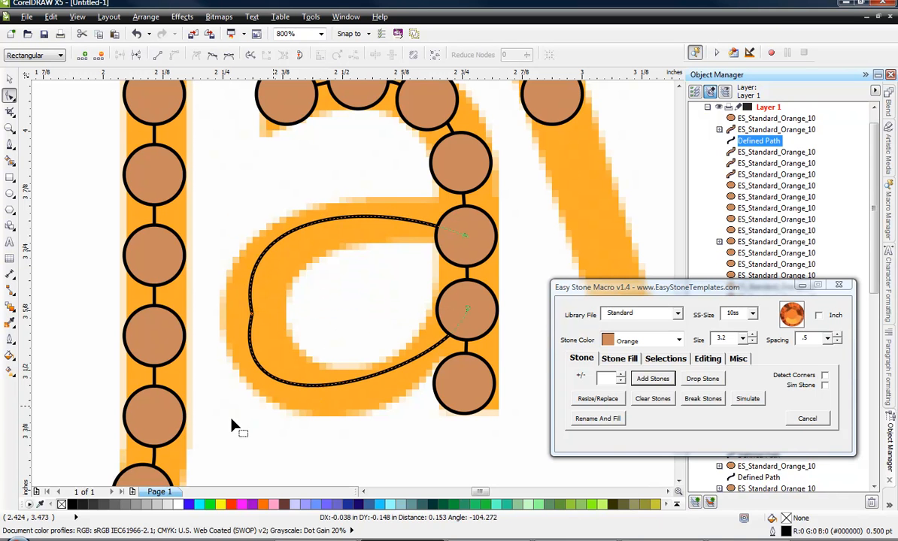
pyautogui.click(467, 310)
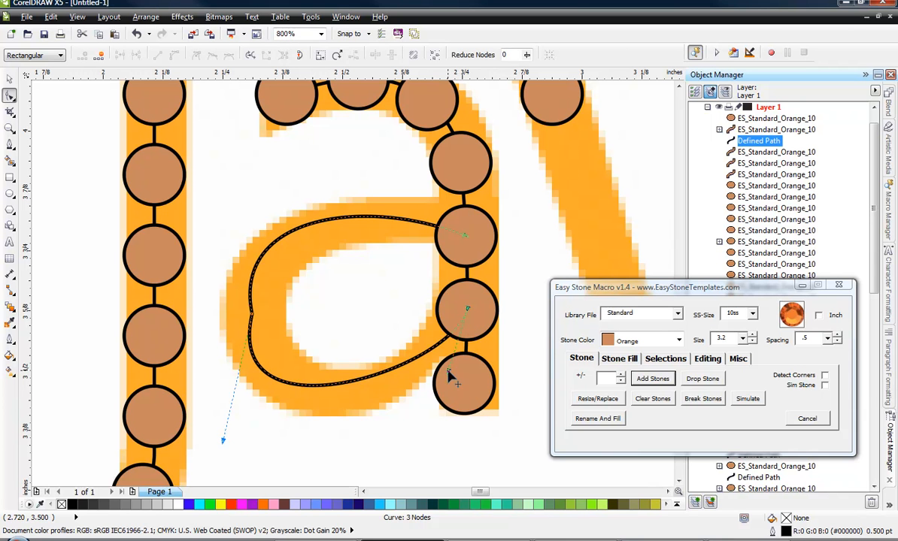
pyautogui.moveTo(450, 373); pyautogui.dragTo(369, 396)
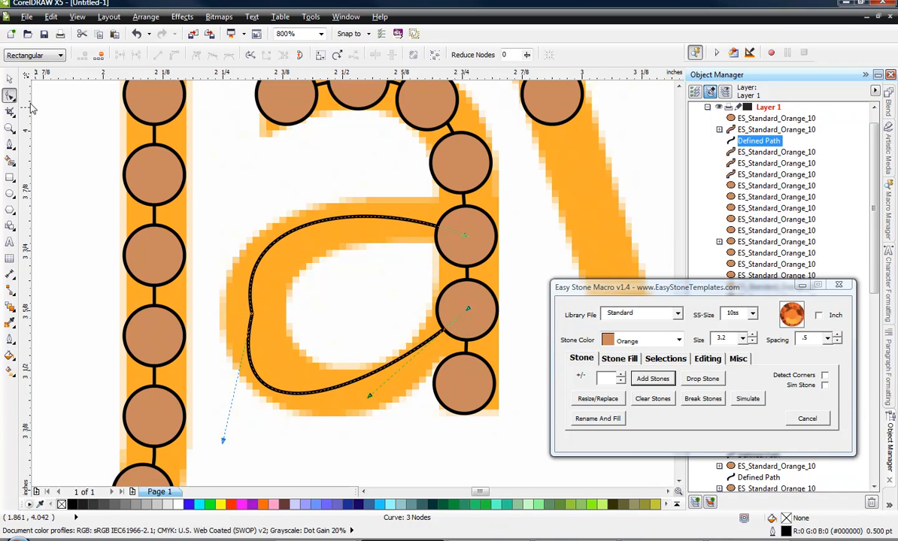
pyautogui.click(9, 78)
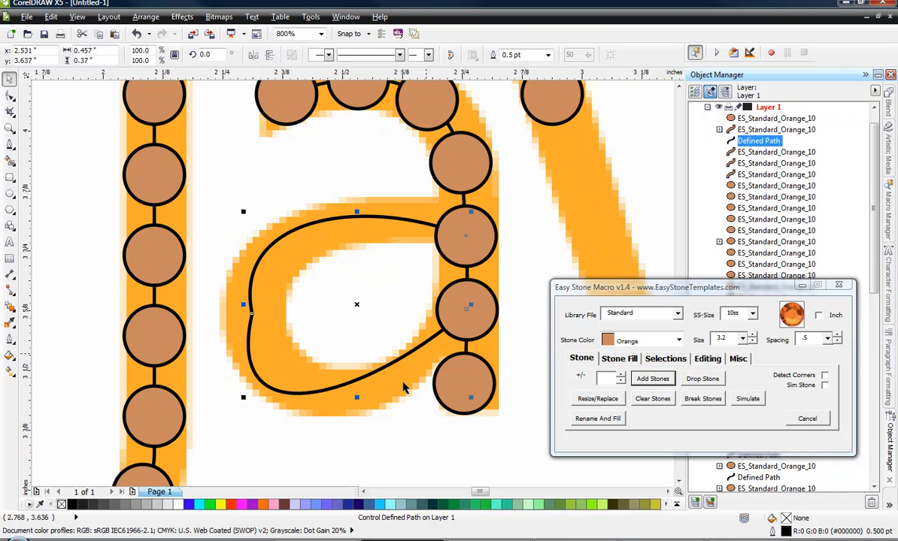
# Fill the first a's reshaped bowl path with orange 10ss stones at .5 spacing using Add Stones.
pyautogui.press('Escape')
pyautogui.click(461, 260)
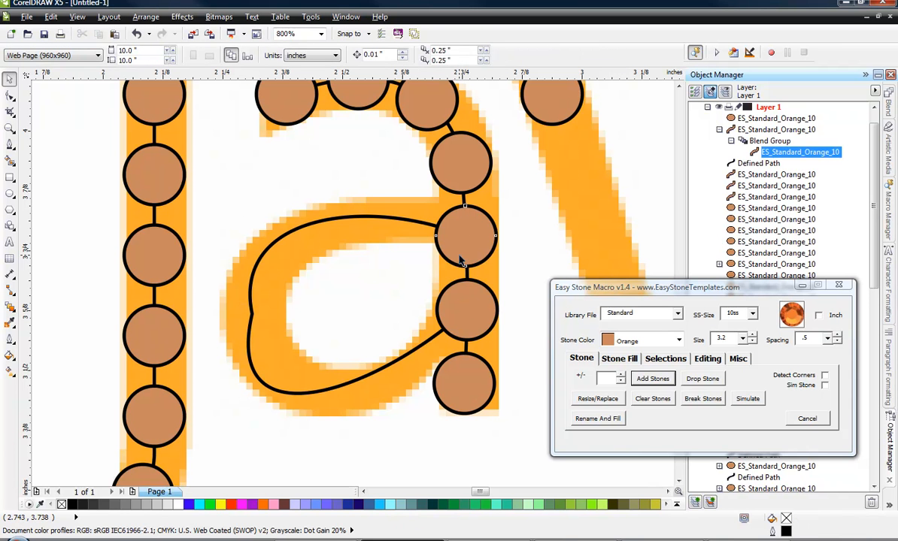
pyautogui.click(761, 145)
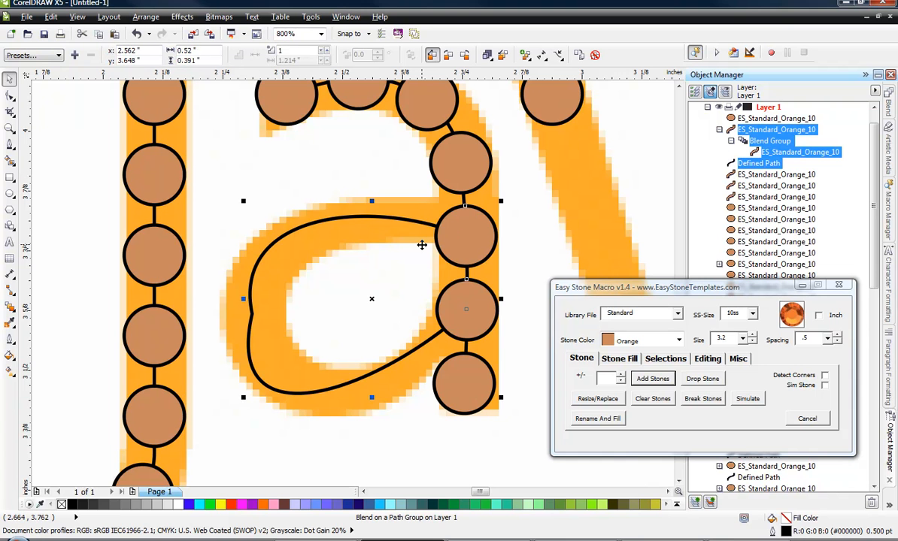
pyautogui.click(653, 379)
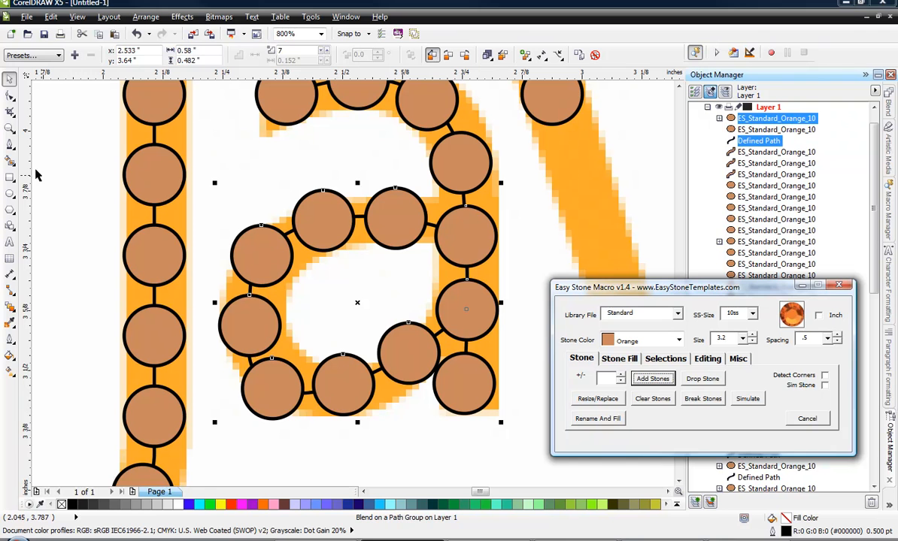
# Refine the lower curve of the first a's bowl path by adjusting the handle of its lower end node.
pyautogui.click(10, 96)
pyautogui.click(111, 203)
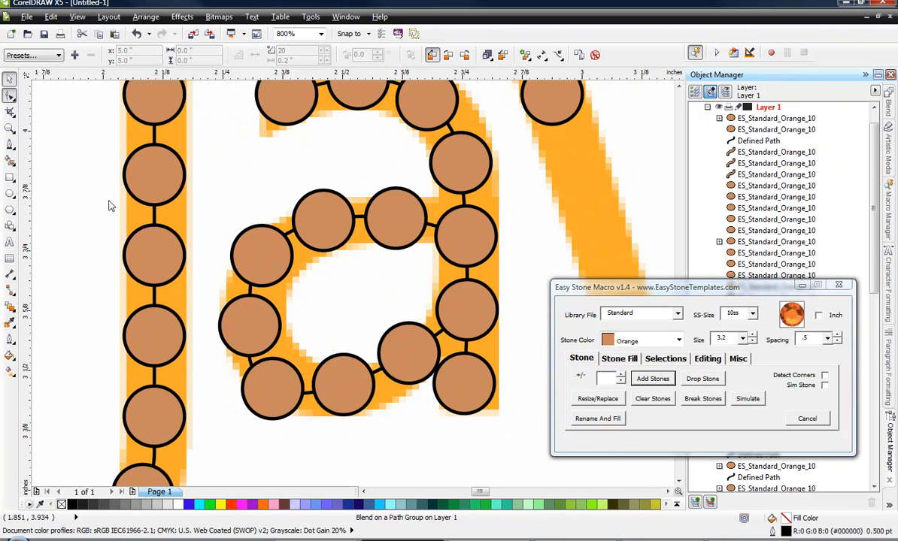
pyautogui.click(256, 363)
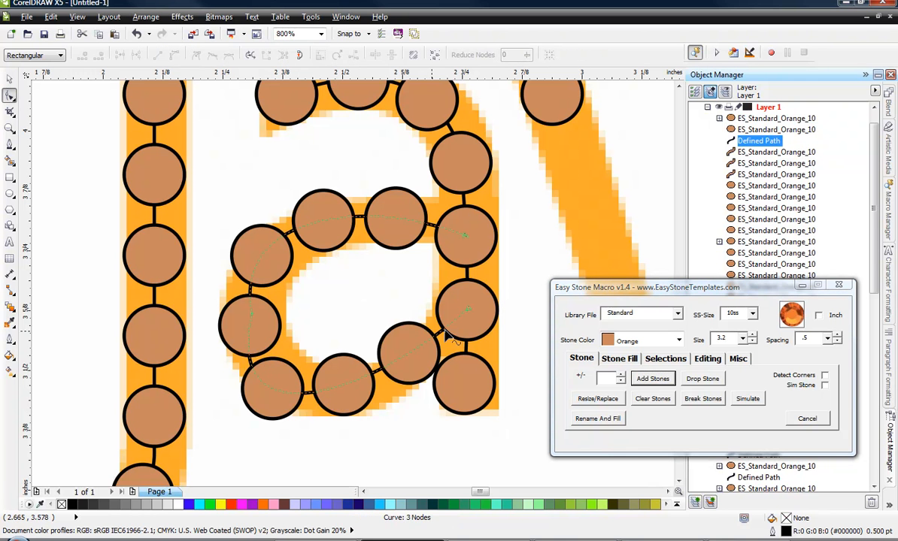
pyautogui.click(467, 309)
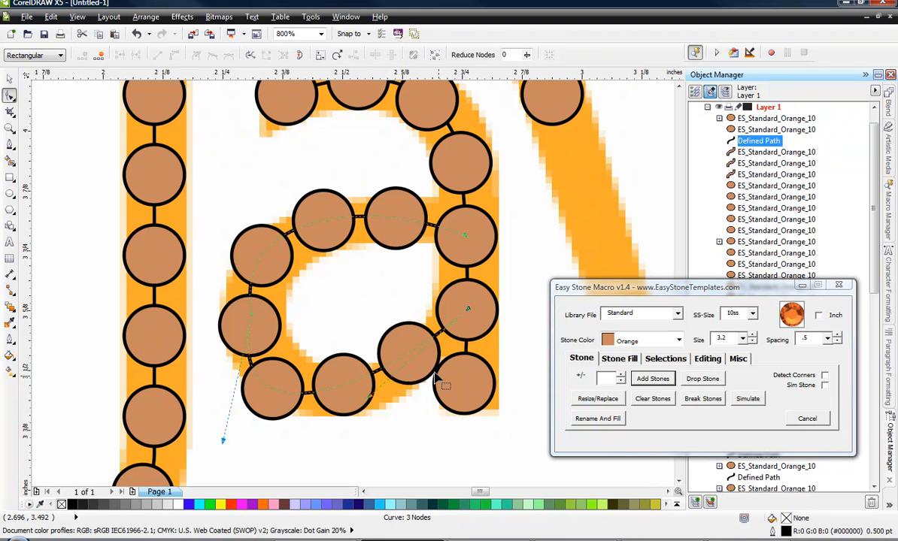
pyautogui.moveTo(371, 401); pyautogui.dragTo(356, 390)
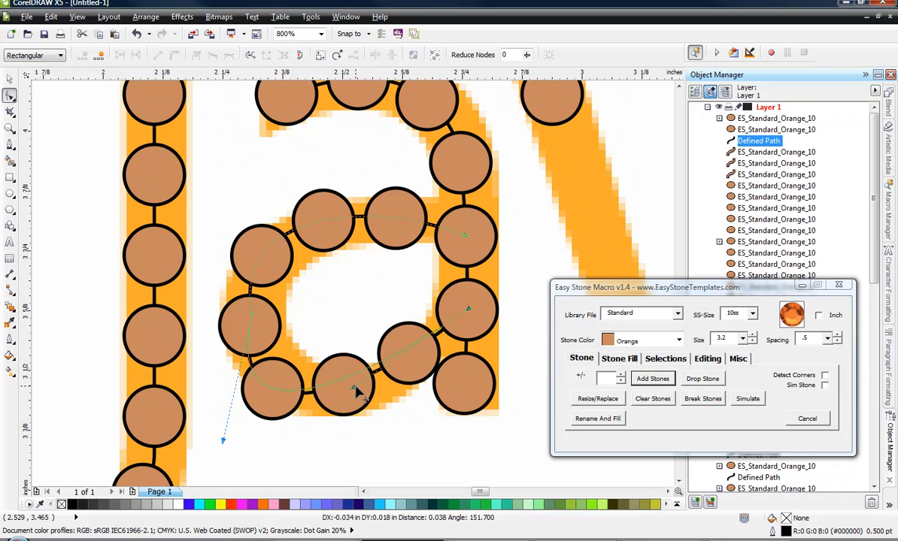
# Make the outer node of the first a's bowl path smooth and adjust its lower handle to round the curve.
pyautogui.click(250, 310)
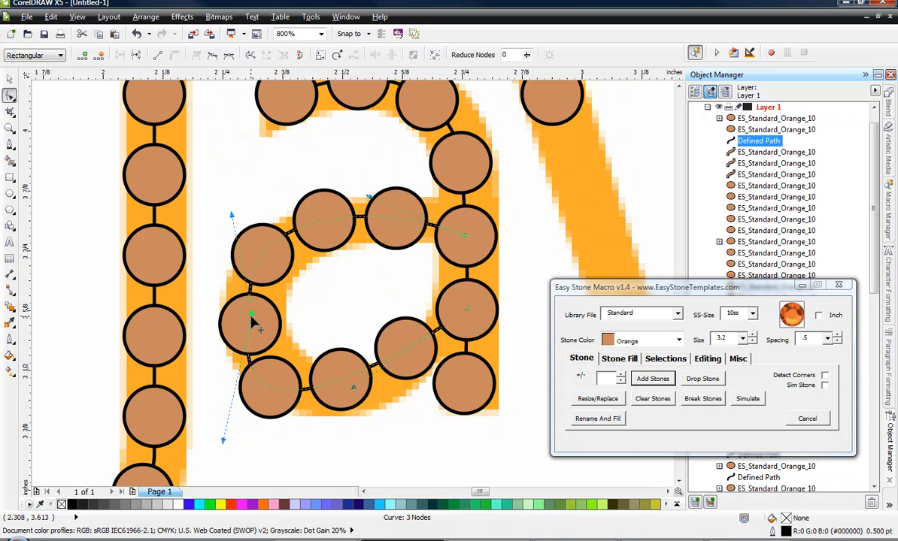
pyautogui.rightClick(251, 316)
pyautogui.click(286, 403)
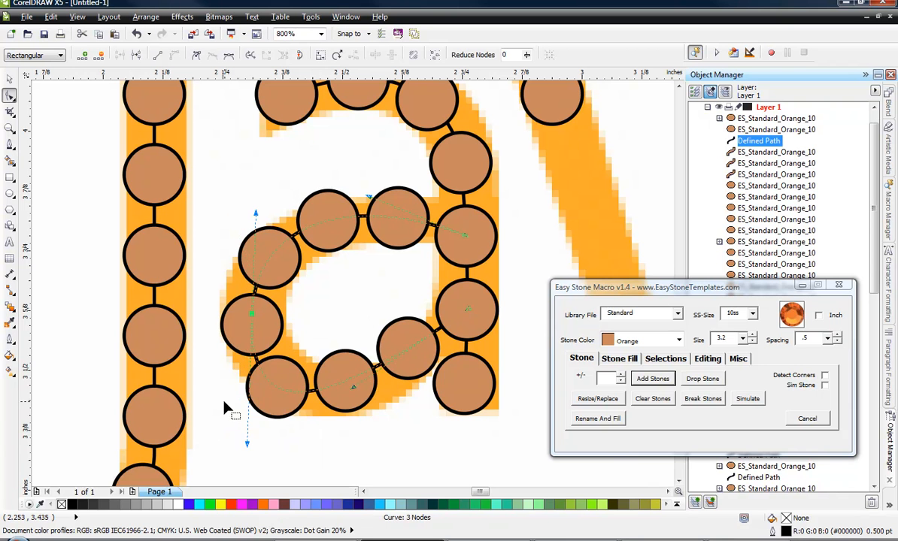
pyautogui.moveTo(249, 447); pyautogui.dragTo(255, 424)
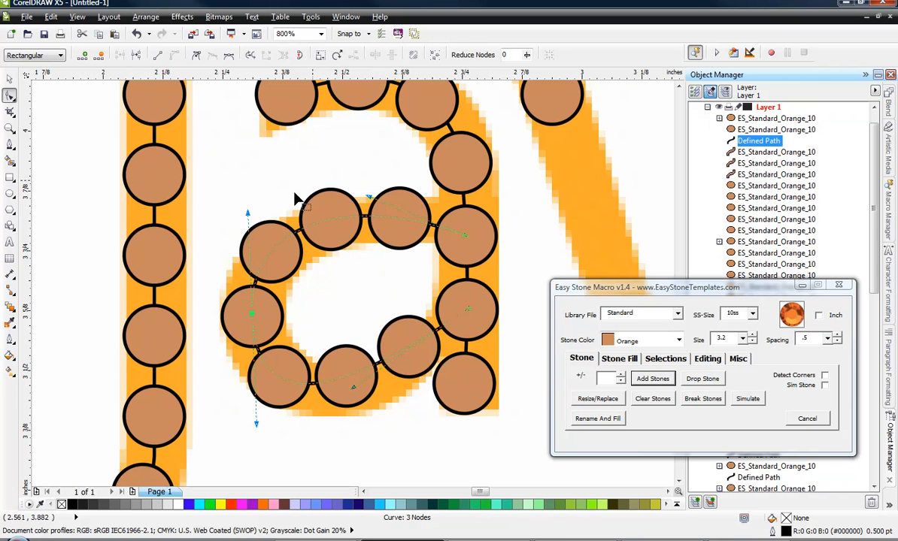
pyautogui.click(10, 78)
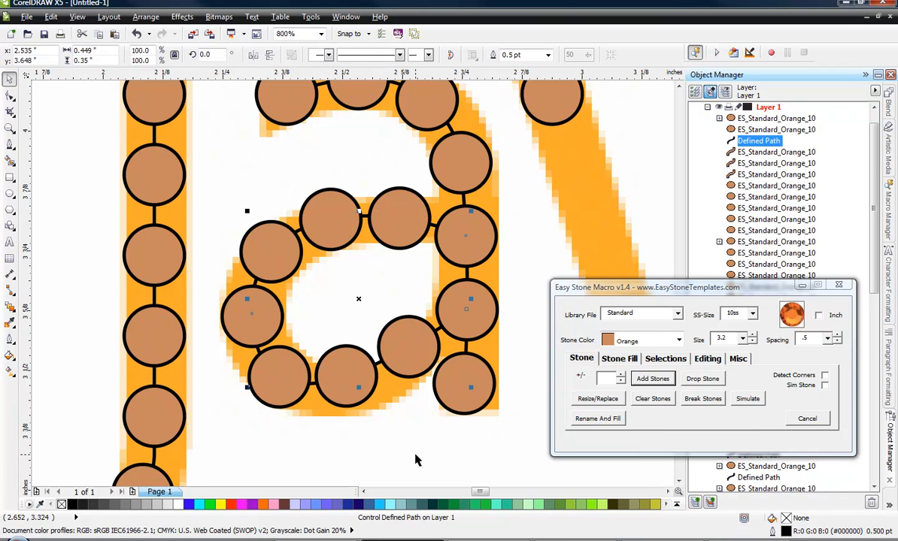
pyautogui.click(389, 426)
# Reduce the first a's bowl path by one stone with the macro's stone count adjustment.
pyautogui.scroll(-1, 294, 353)
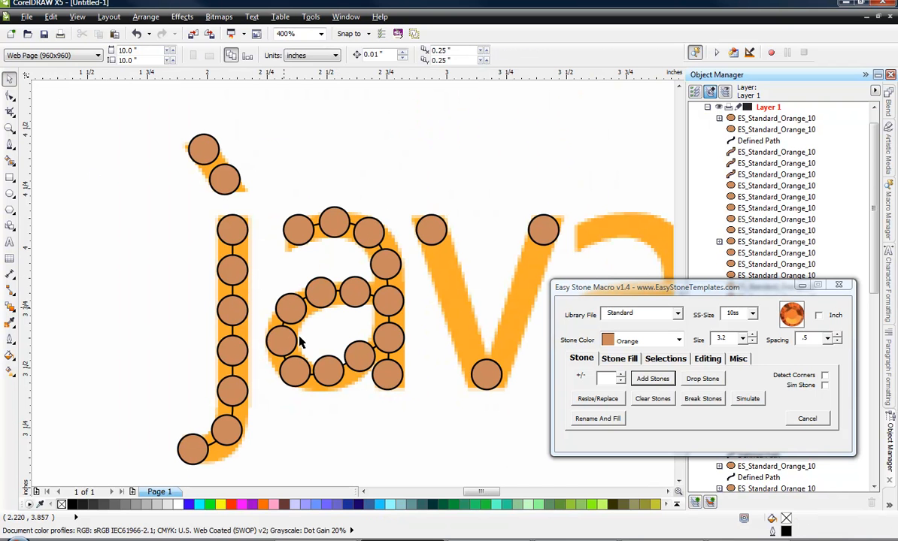
pyautogui.click(336, 361)
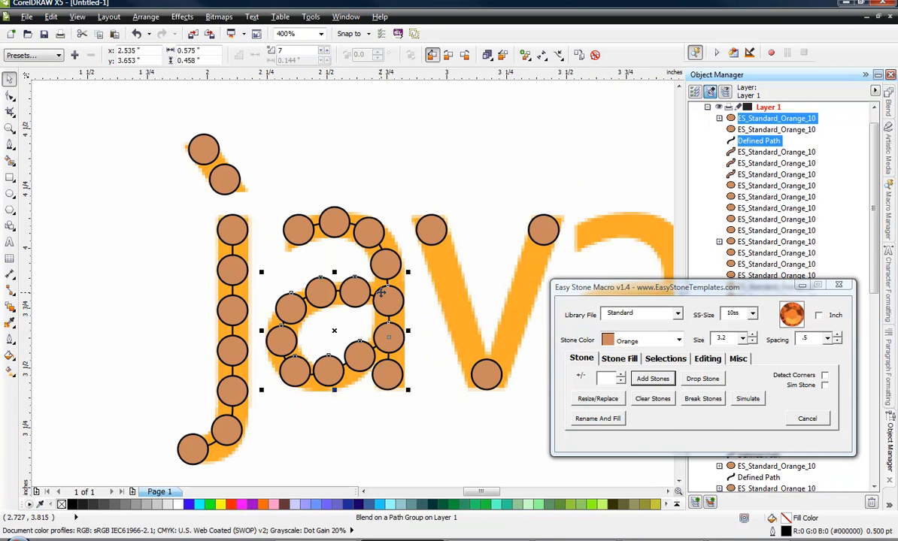
pyautogui.click(622, 382)
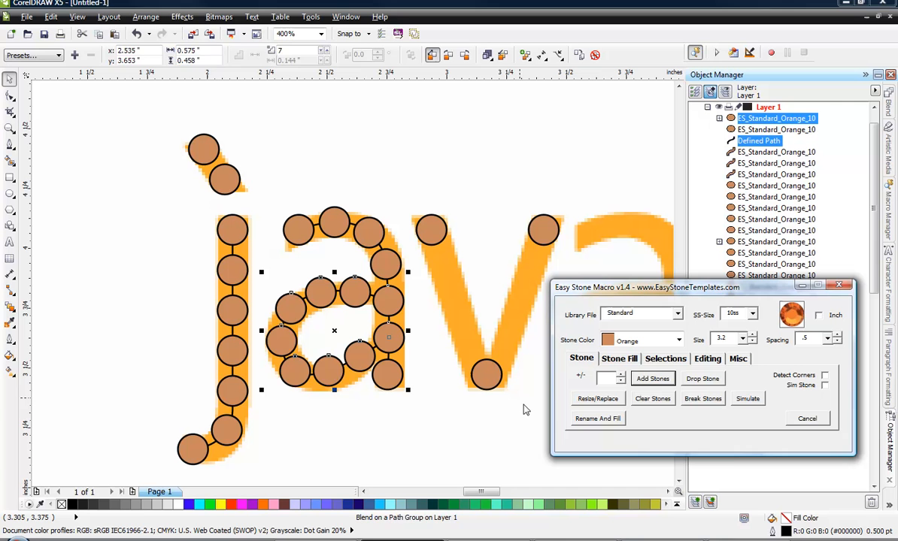
pyautogui.click(353, 427)
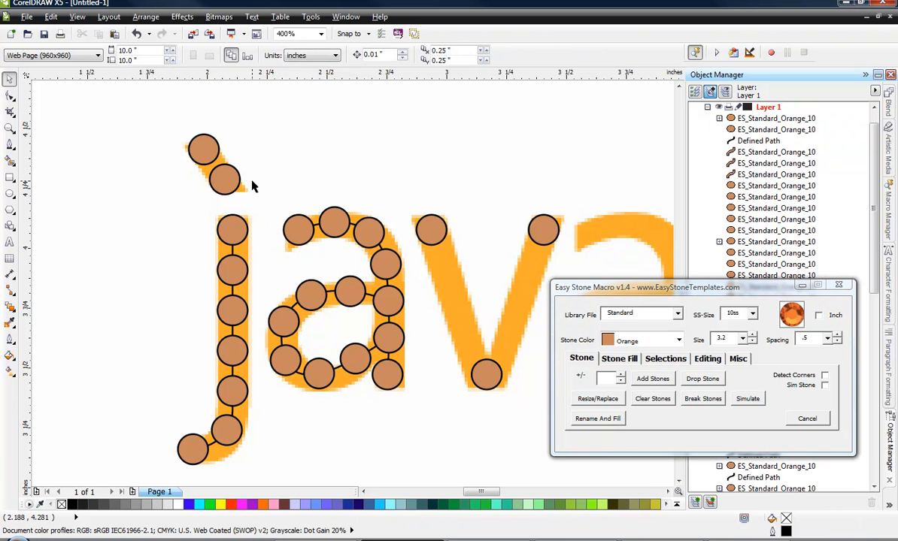
# Duplicate all of the first a's stones and nudge the copy horizontally onto the second a of java, at x 3.75 inches.
pyautogui.moveTo(252, 187); pyautogui.dragTo(415, 418)
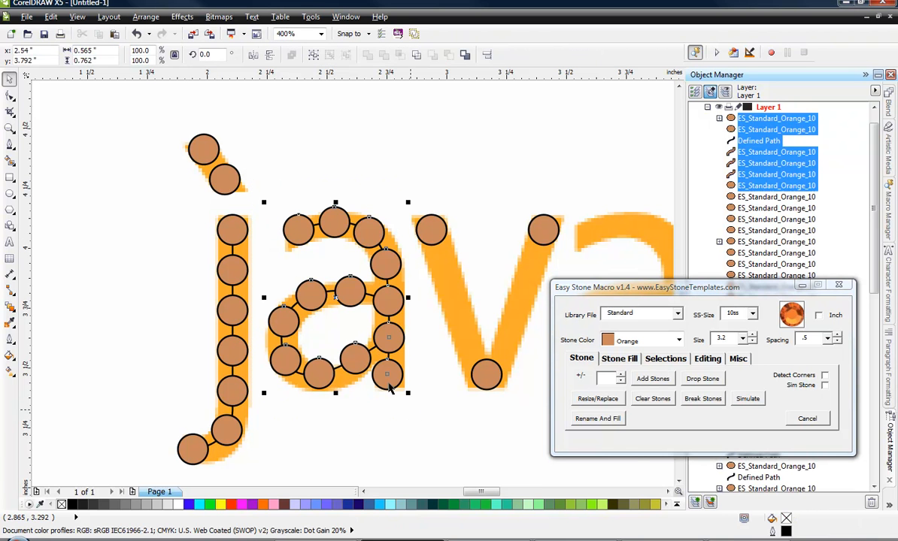
pyautogui.scroll(-3, 304, 316)
pyautogui.scroll(2, 334, 330)
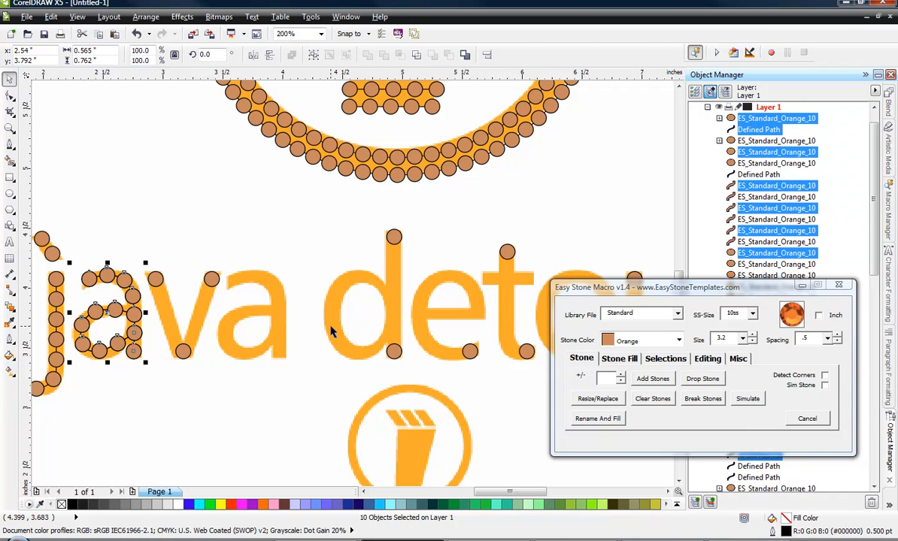
pyautogui.press('Right')
pyautogui.press('Right')
pyautogui.press('Right')
pyautogui.press('Right')
pyautogui.press('Right')
pyautogui.press('Right')
pyautogui.press('Right')
pyautogui.press('Right')
pyautogui.press('Right')
pyautogui.press('Right')
pyautogui.press('Right')
pyautogui.press('Right')
pyautogui.press('Right')
pyautogui.press('Right')
pyautogui.press('Right')
pyautogui.press('Right')
pyautogui.press('Right')
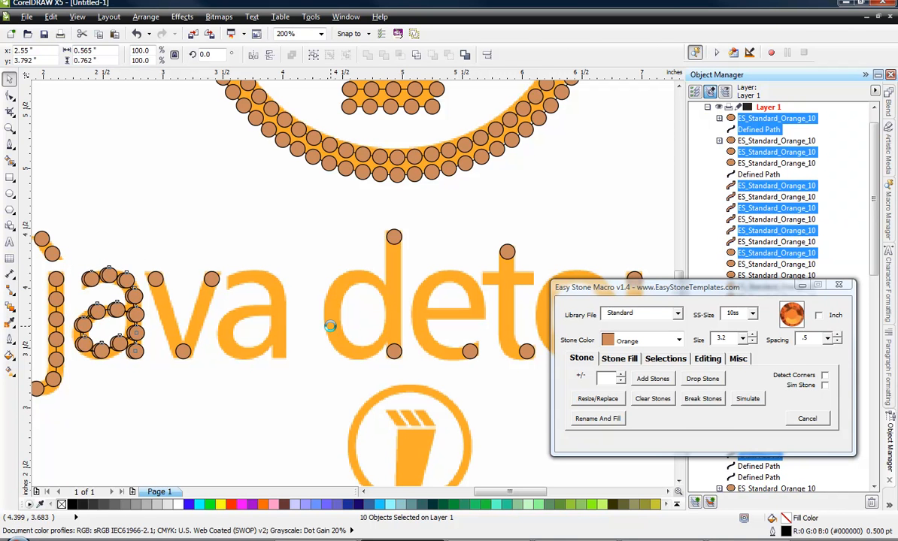
pyautogui.press('Right')
pyautogui.press('Right')
pyautogui.press('Right')
pyautogui.press('Right')
pyautogui.press('Right')
pyautogui.press('Right')
pyautogui.press('Right')
pyautogui.press('Right')
pyautogui.press('Right')
pyautogui.press('Right')
pyautogui.press('Right')
pyautogui.press('Right')
pyautogui.press('Right')
pyautogui.press('Right')
pyautogui.press('Right')
pyautogui.press('Right')
pyautogui.press('Right')
pyautogui.press('Right')
pyautogui.press('Right')
pyautogui.press('Right')
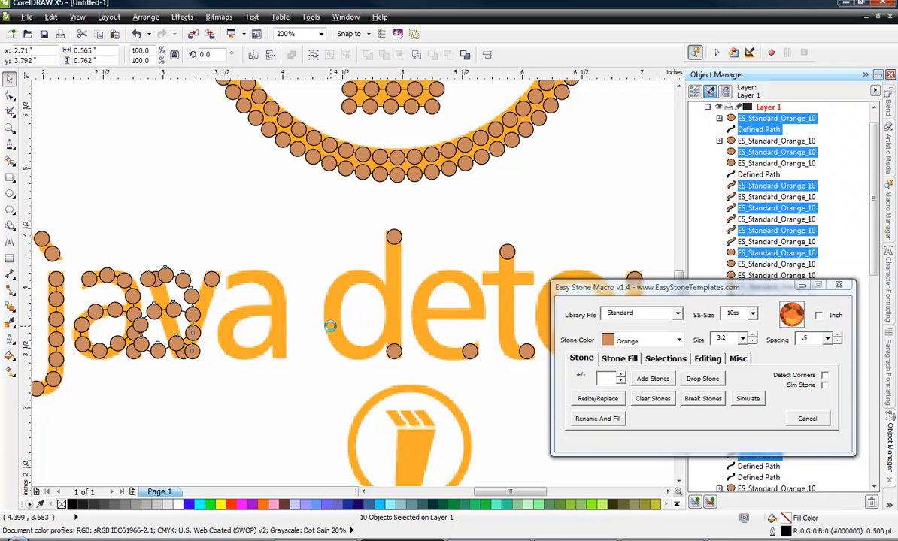
pyautogui.press('Right')
pyautogui.press('Right')
pyautogui.press('Right')
pyautogui.press('Right')
pyautogui.press('Right')
pyautogui.press('Right')
pyautogui.press('Right')
pyautogui.press('Right')
pyautogui.press('Right')
pyautogui.press('Right')
pyautogui.press('Right')
pyautogui.press('Right')
pyautogui.press('Right')
pyautogui.press('Right')
pyautogui.press('Right')
pyautogui.press('Right')
pyautogui.press('Right')
pyautogui.press('Right')
pyautogui.press('Right')
pyautogui.press('Right')
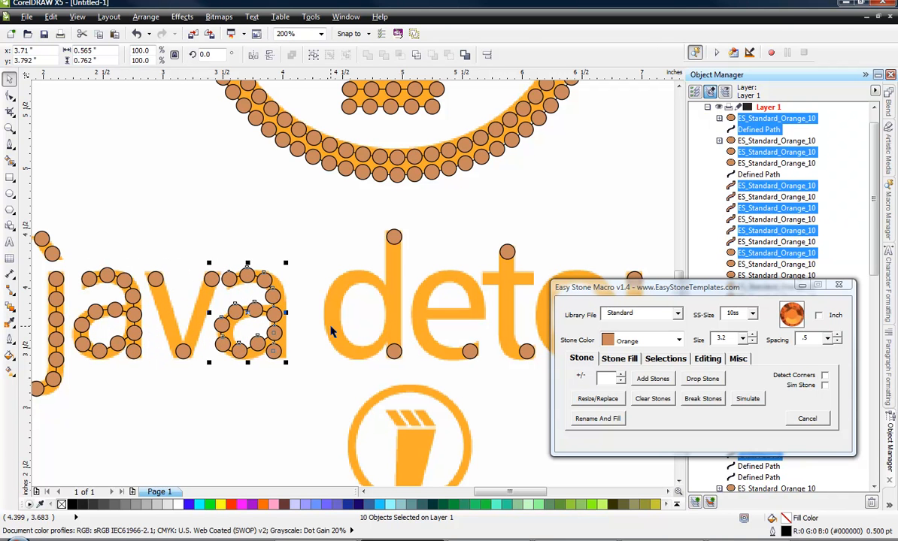
pyautogui.press('Left')
pyautogui.press('Left')
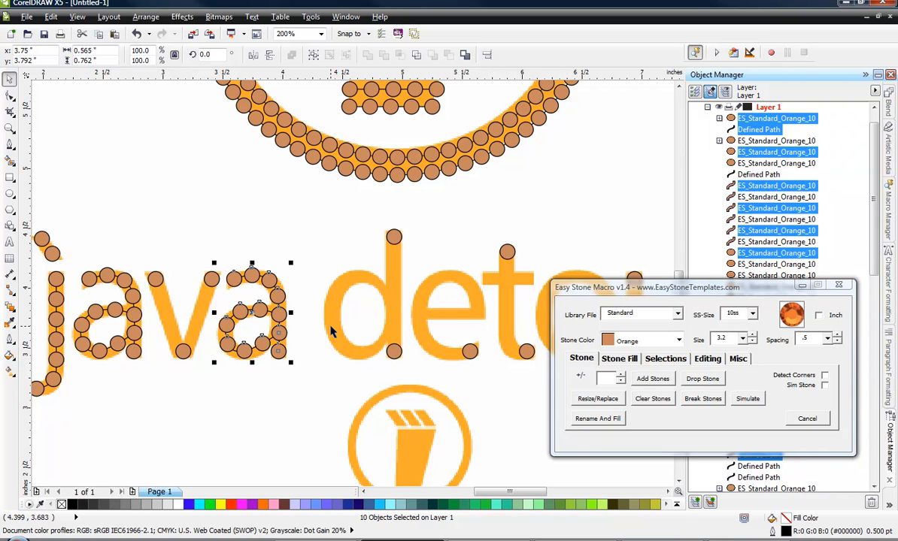
pyautogui.click(170, 367)
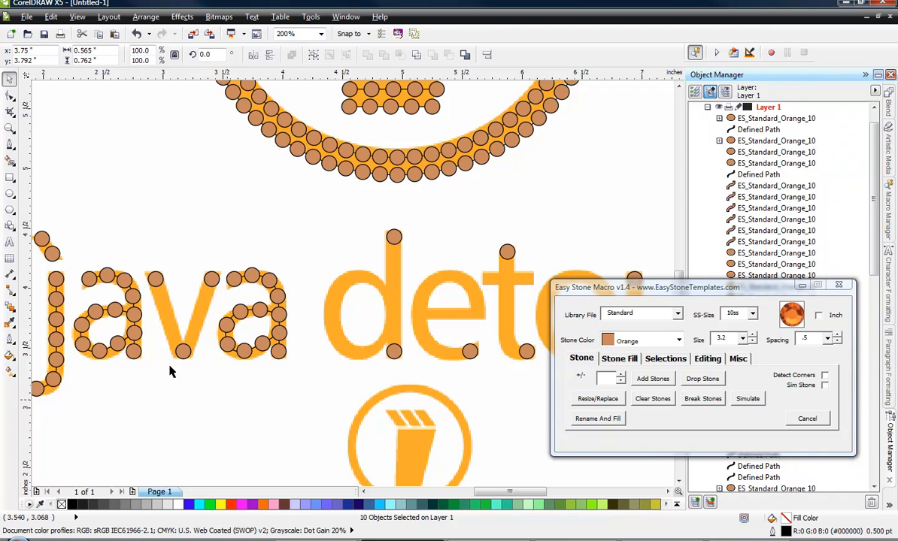
# Fill the v's first diagonal stroke with stones between its upper end stone and the stone at its base.
pyautogui.scroll(2, 170, 340)
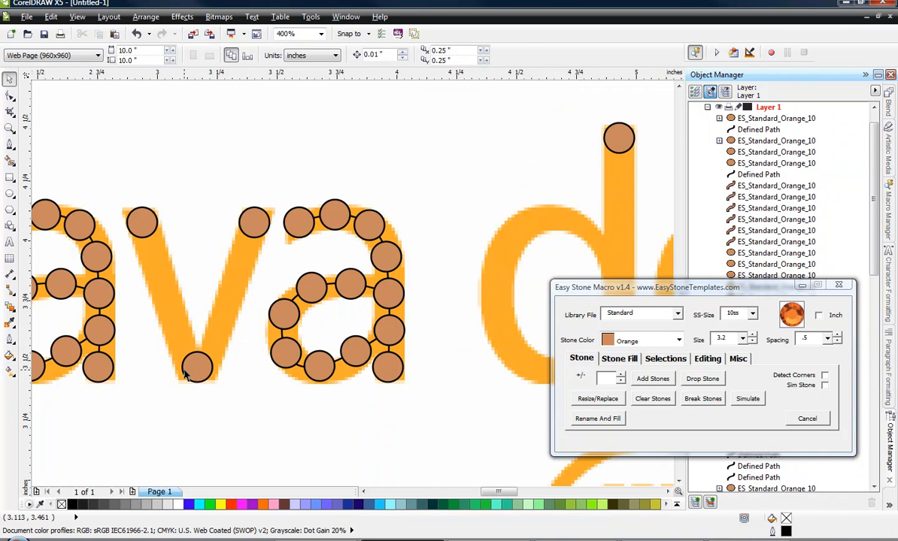
pyautogui.click(186, 366)
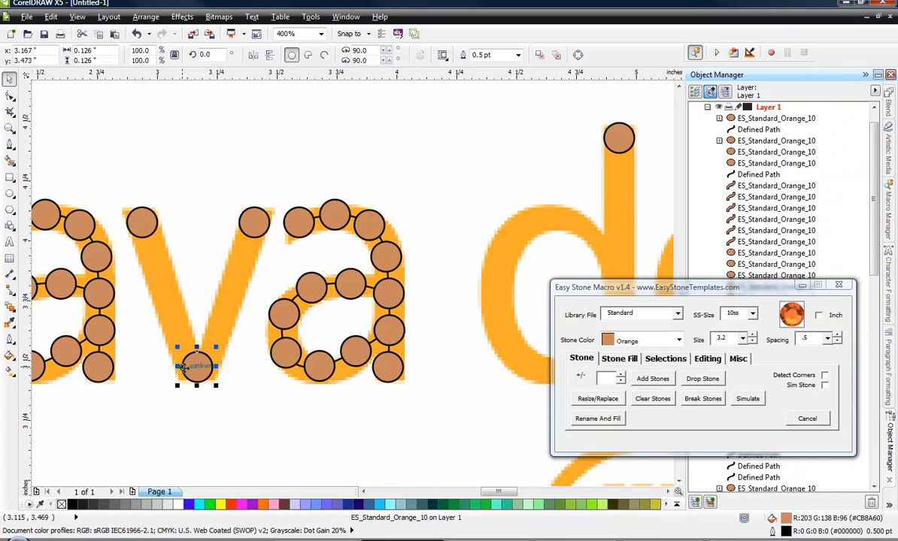
pyautogui.click(233, 423)
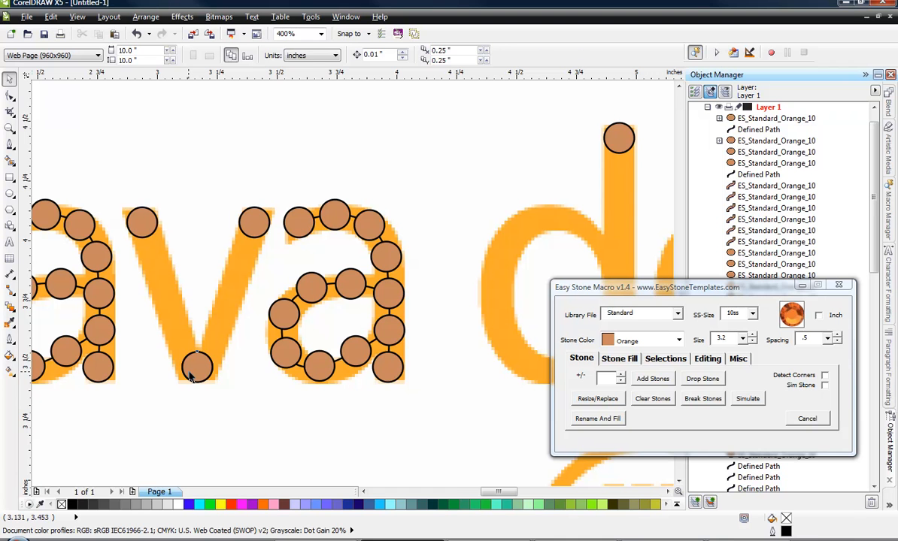
pyautogui.click(190, 372)
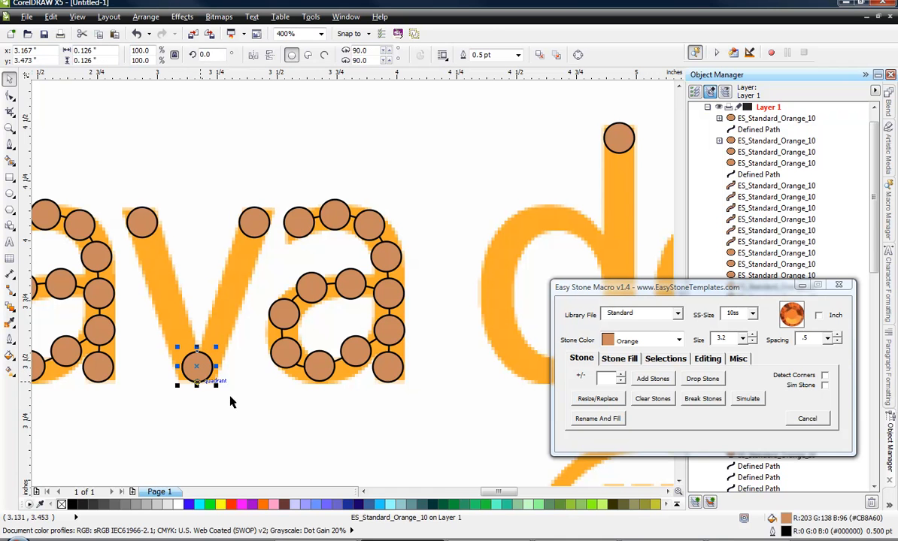
pyautogui.keyDown('shift'); pyautogui.click(159, 256); pyautogui.keyUp('shift')
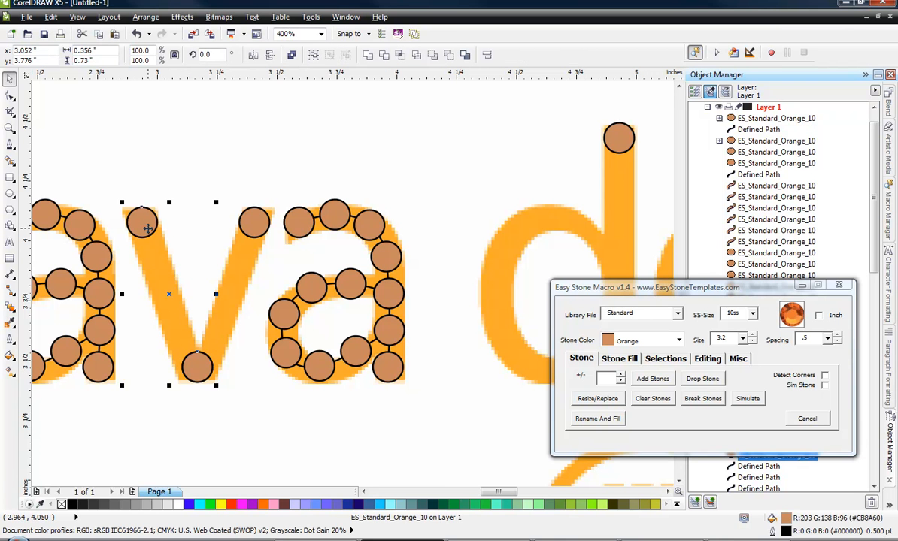
pyautogui.click(651, 379)
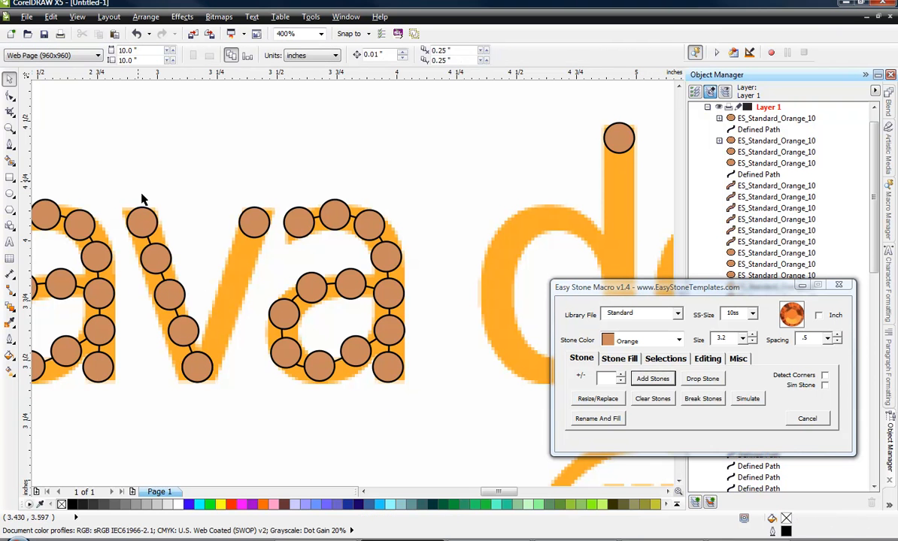
pyautogui.moveTo(171, 420); pyautogui.dragTo(229, 348)
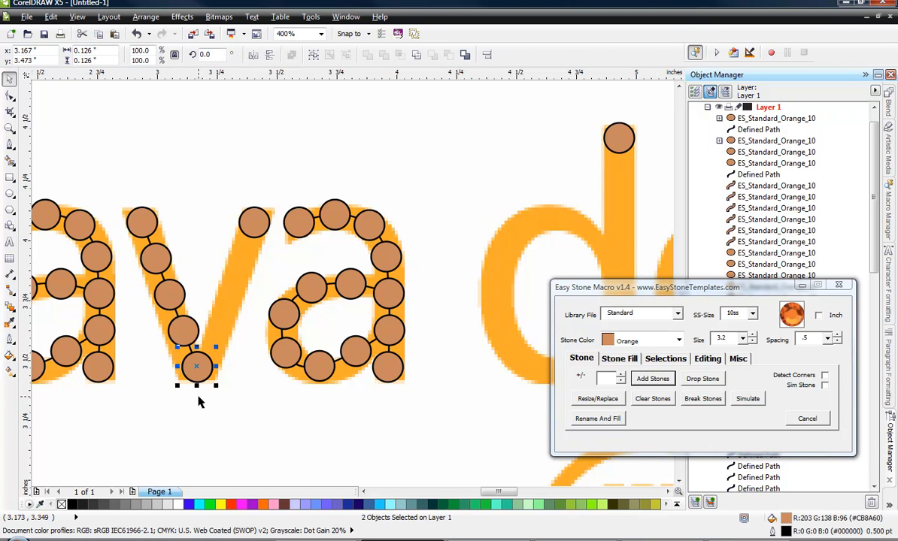
pyautogui.keyDown('shift'); pyautogui.click(251, 218); pyautogui.keyUp('shift')
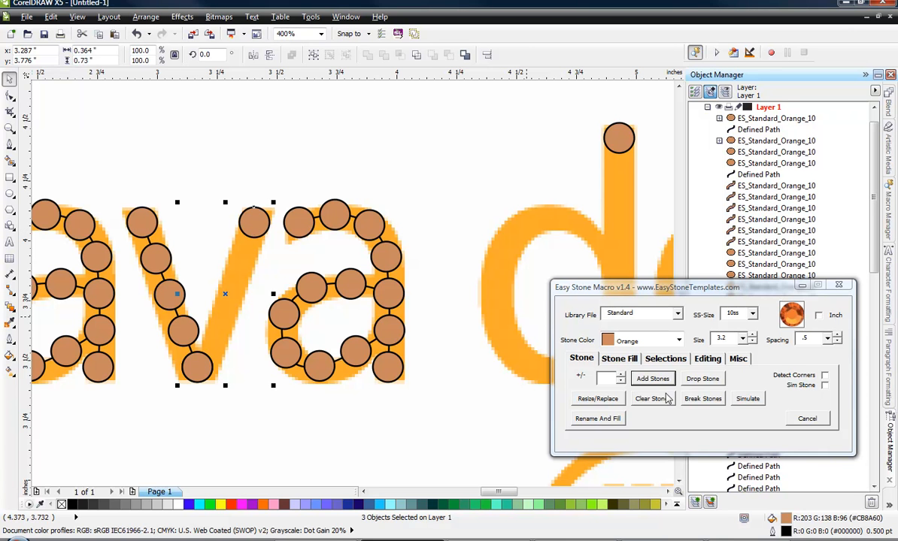
pyautogui.click(651, 379)
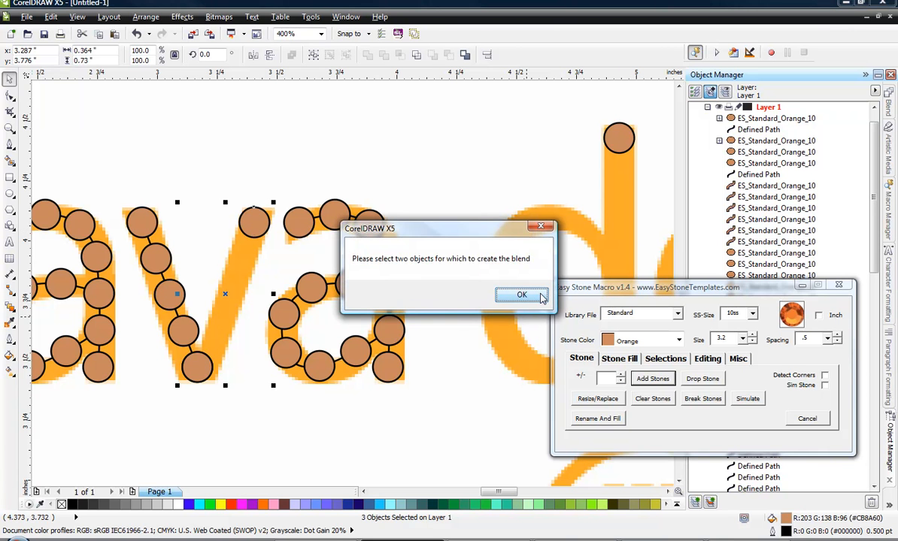
pyautogui.click(522, 295)
pyautogui.click(236, 383)
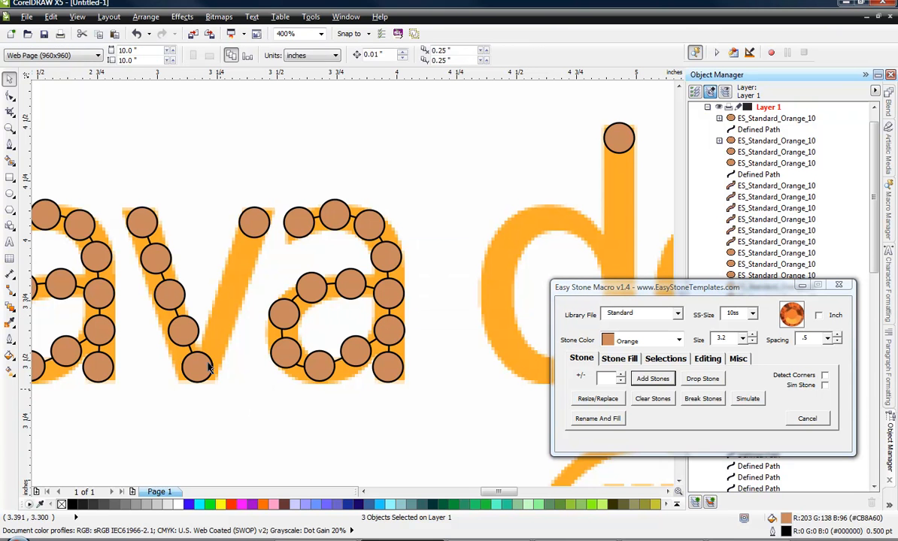
# Fill the v's second diagonal stroke with stones between the base stone and its upper end stone.
pyautogui.click(211, 370)
pyautogui.keyDown('shift'); pyautogui.click(254, 221); pyautogui.keyUp('shift')
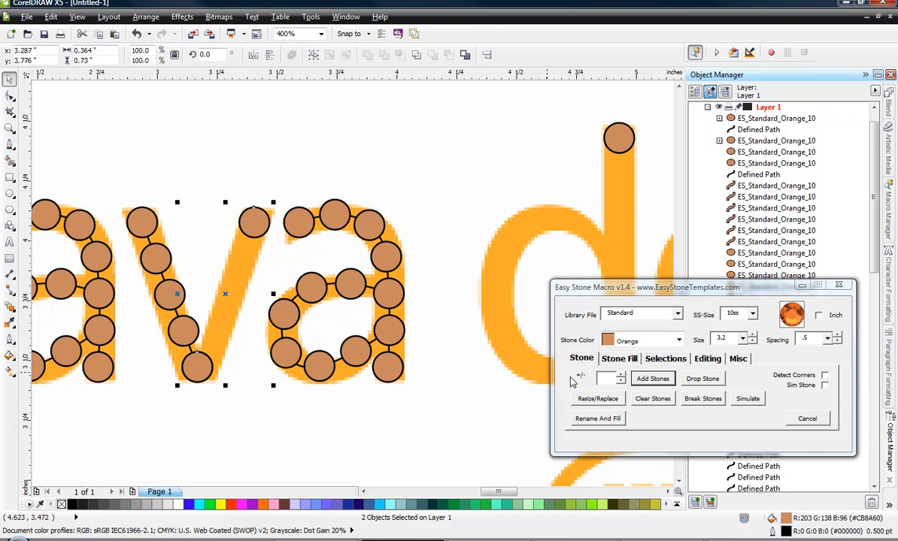
pyautogui.click(651, 379)
pyautogui.click(273, 431)
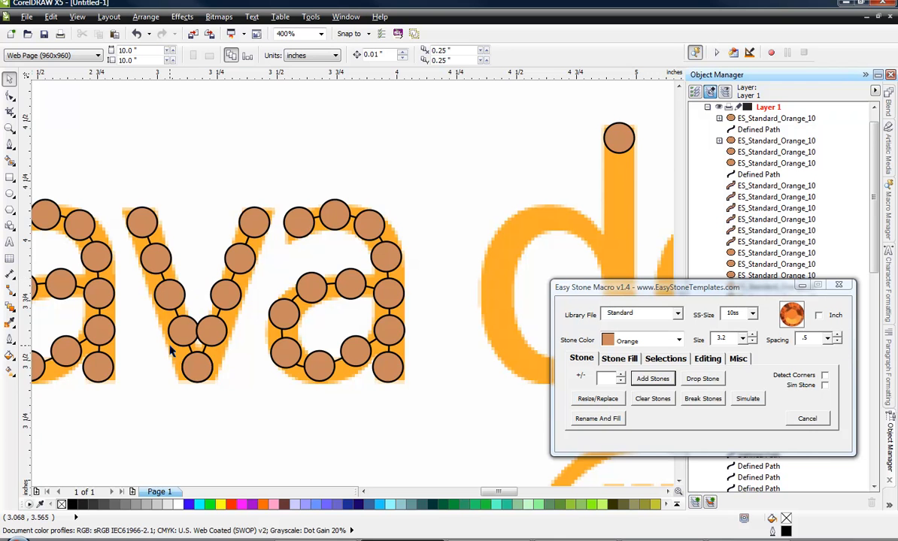
# Break all of the v's blended stones apart into individual stones with the macro.
pyautogui.scroll(1, 168, 353)
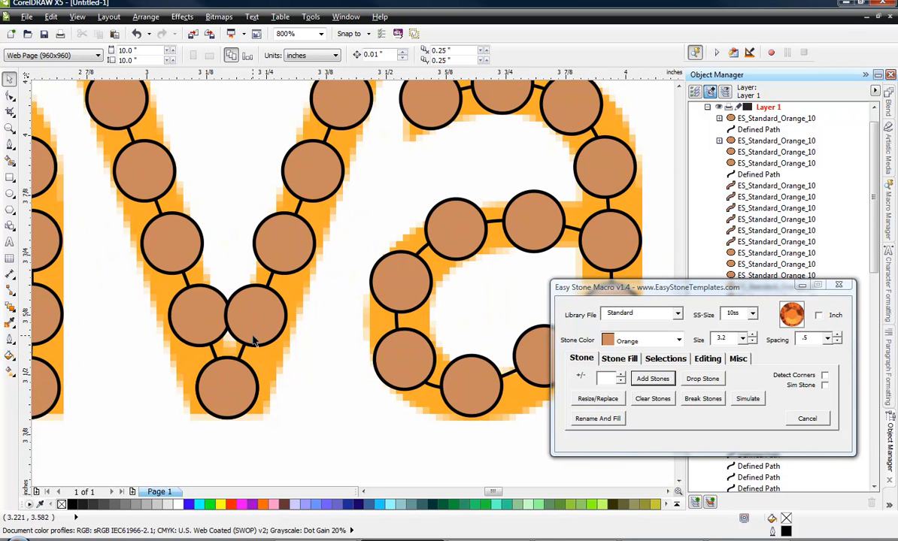
pyautogui.scroll(-1, 251, 340)
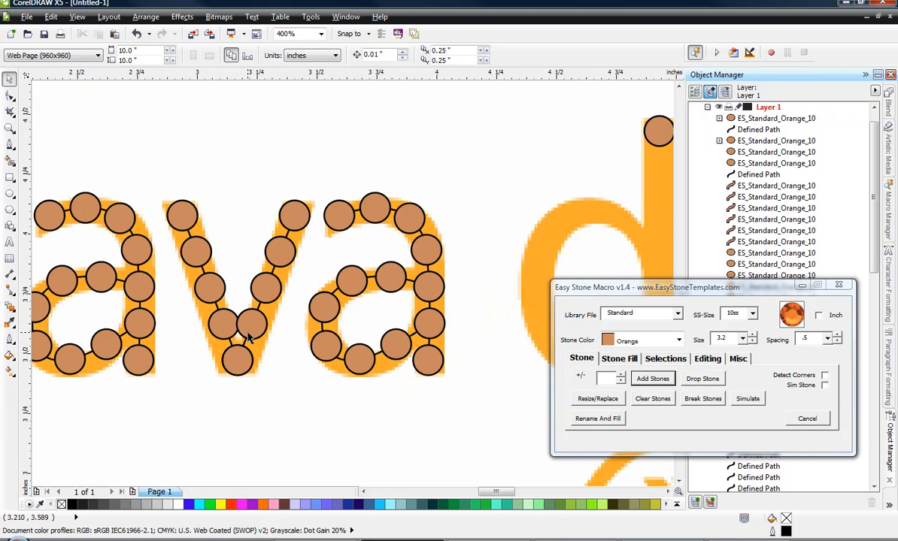
pyautogui.scroll(1, 241, 341)
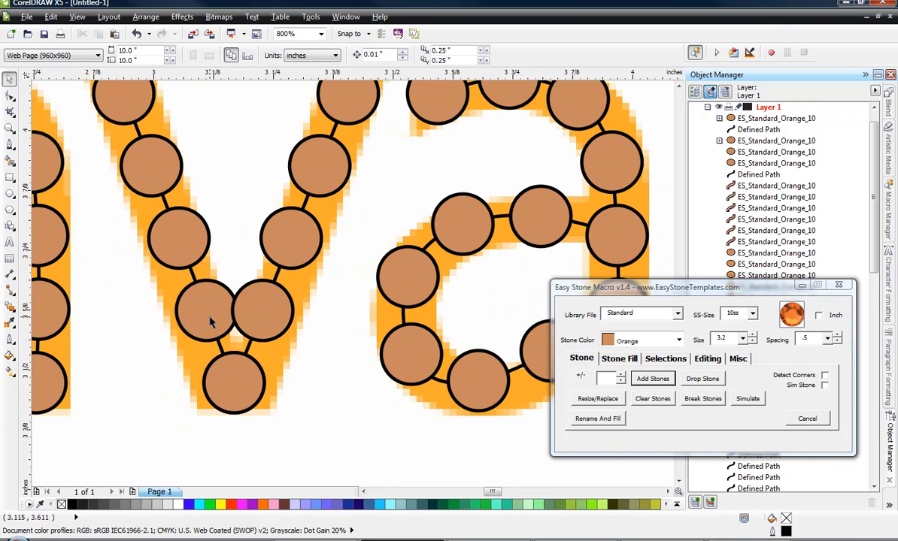
pyautogui.scroll(-1, 210, 320)
pyautogui.scroll(1, 211, 320)
pyautogui.scroll(-2, 225, 320)
pyautogui.moveTo(191, 222); pyautogui.dragTo(271, 365)
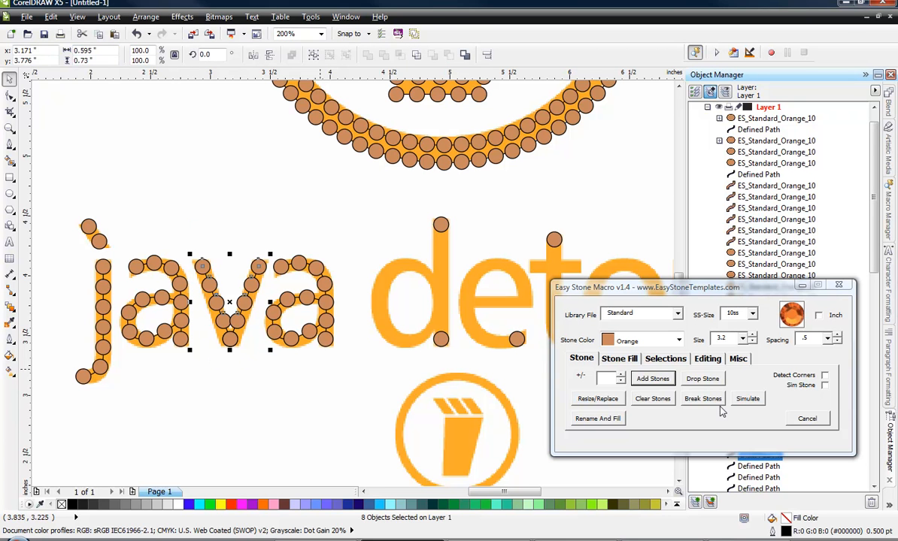
pyautogui.click(710, 399)
# Nudge the two touching stones just above the v's base apart horizontally, setting the left one at x 3.095 inches.
pyautogui.scroll(1, 231, 317)
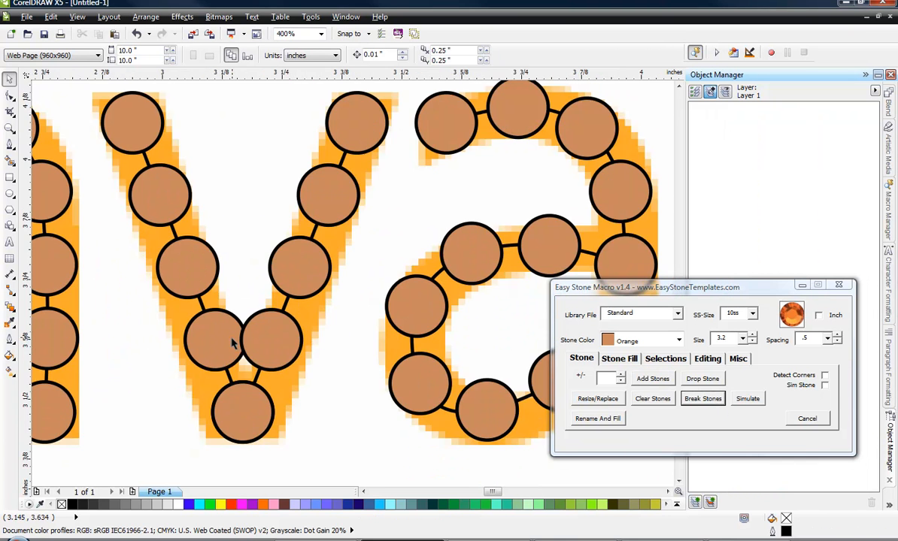
pyautogui.scroll(2, 233, 342)
pyautogui.click(231, 341)
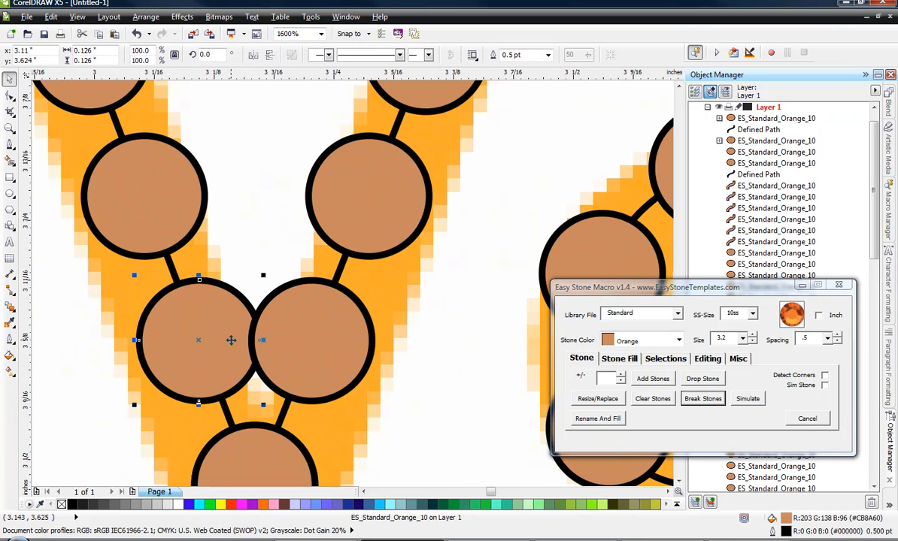
pyautogui.press('Left')
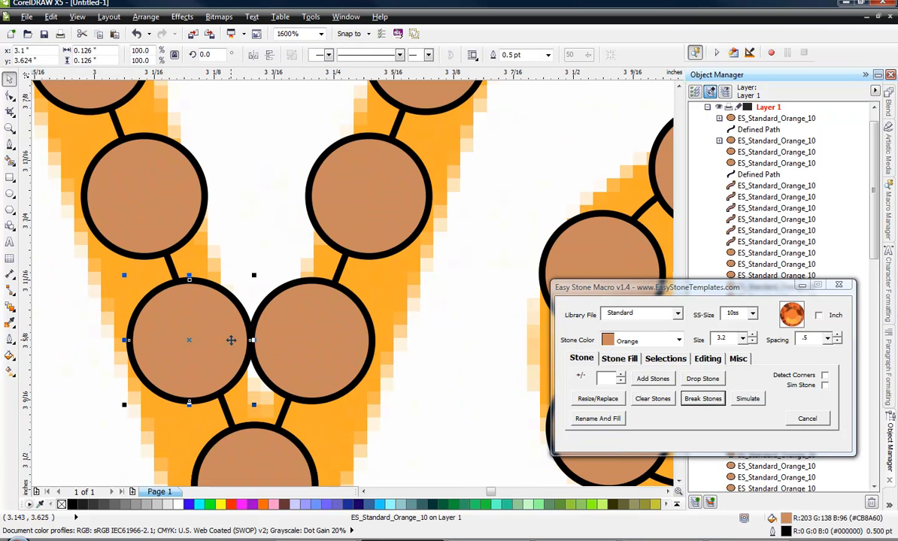
pyautogui.click(312, 325)
pyautogui.press('Right')
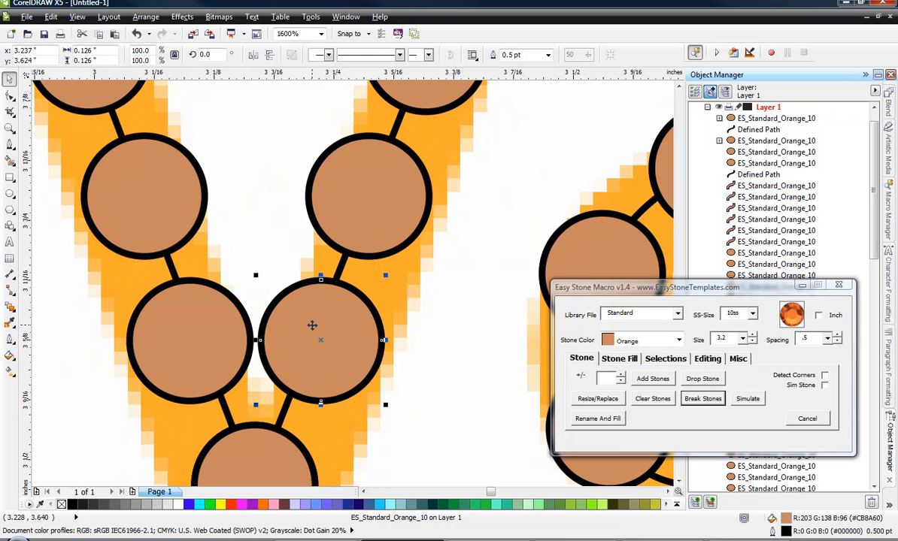
pyautogui.click(188, 352)
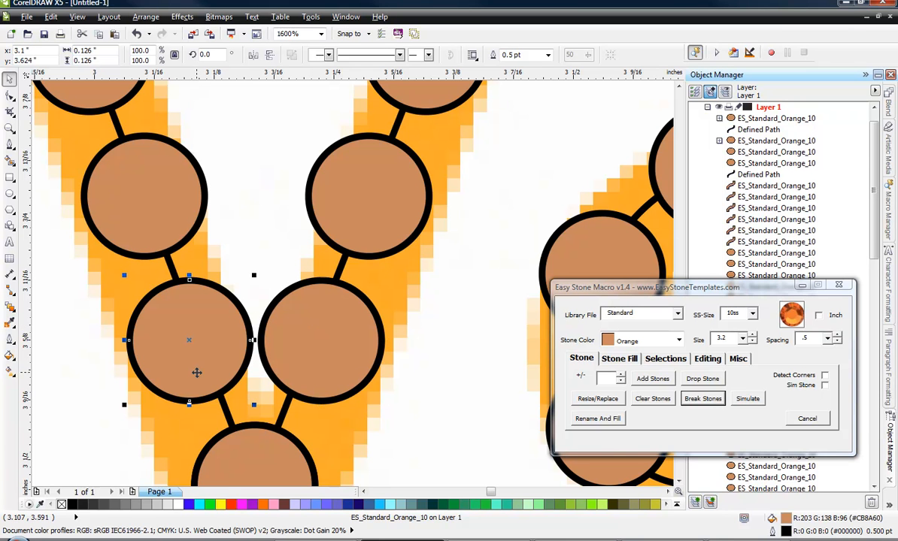
pyautogui.press('Left')
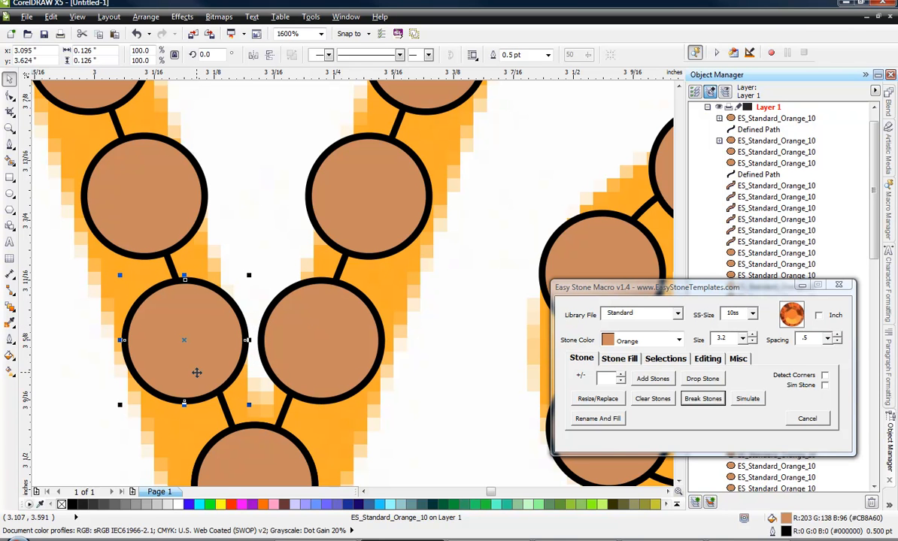
pyautogui.click(322, 341)
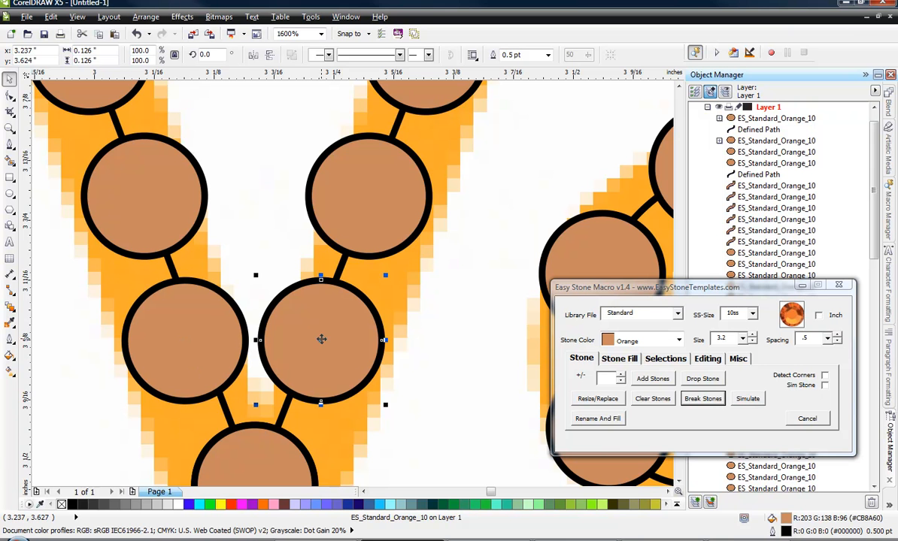
pyautogui.press('Right')
pyautogui.click(464, 275)
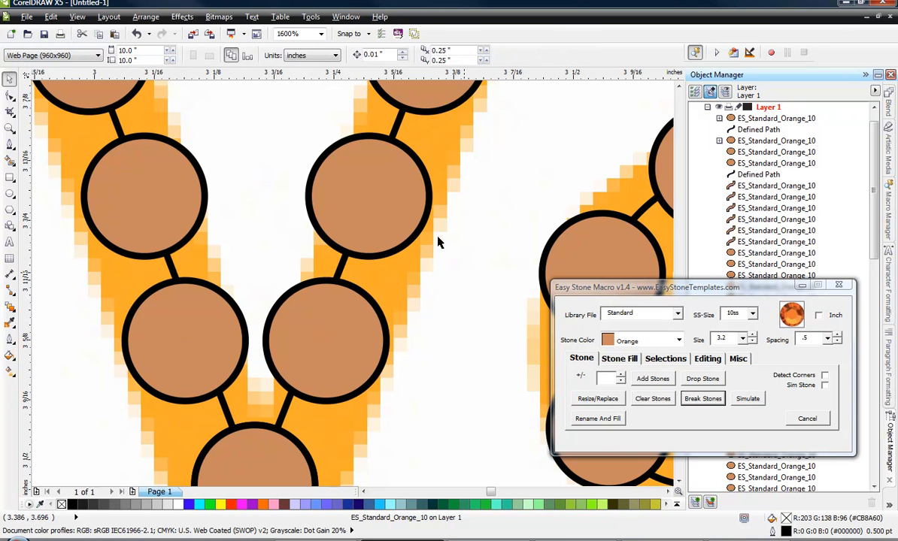
# Fill the stem of the d with stones between its top and bottom stones.
pyautogui.scroll(-1, 339, 184)
pyautogui.scroll(-1, 325, 208)
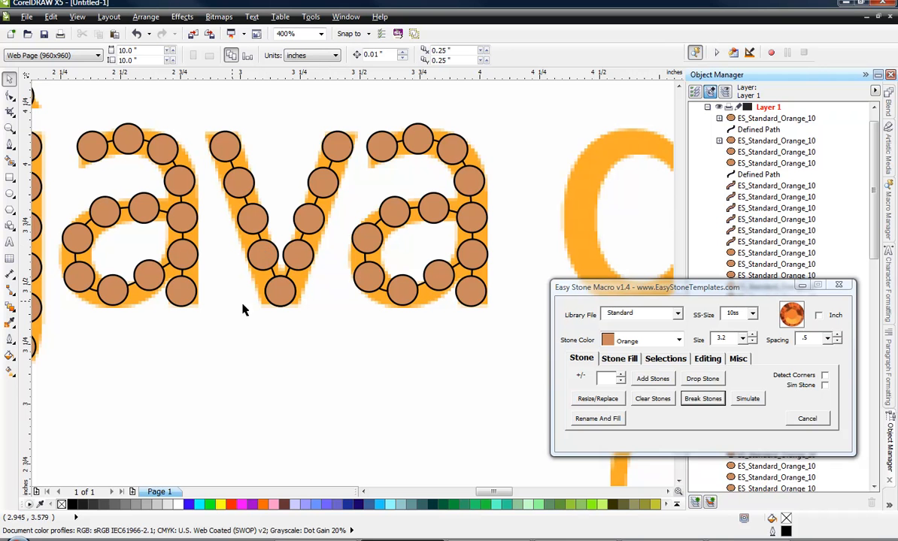
pyautogui.scroll(-1, 245, 255)
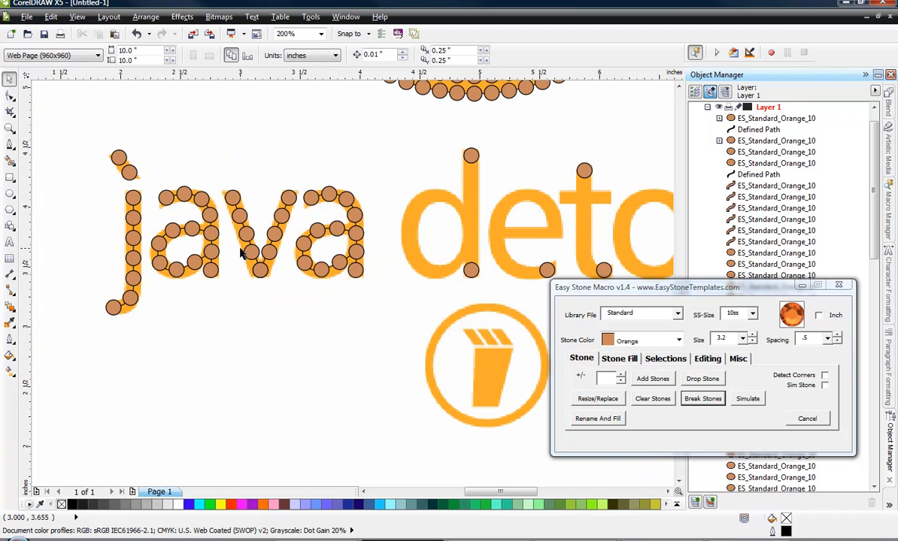
pyautogui.click(471, 156)
pyautogui.scroll(1, 467, 245)
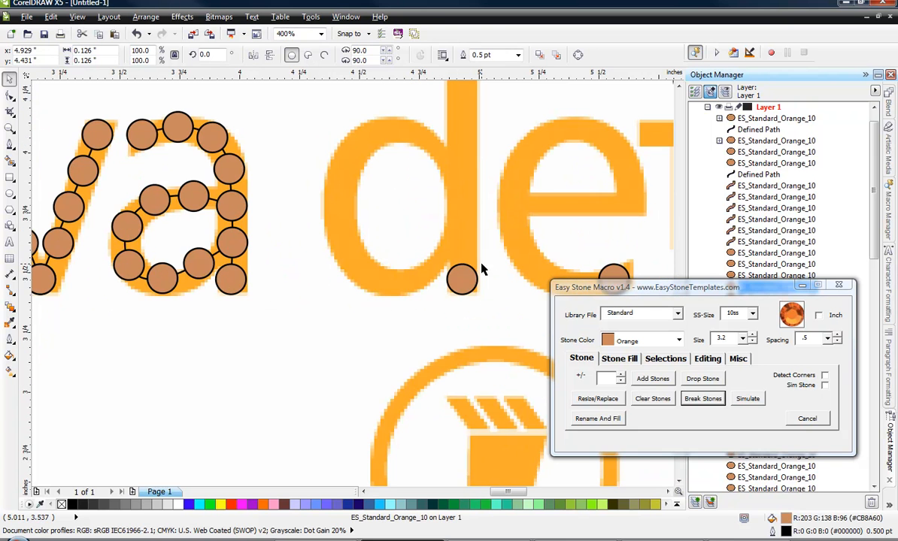
pyautogui.keyDown('shift'); pyautogui.click(467, 272); pyautogui.keyUp('shift')
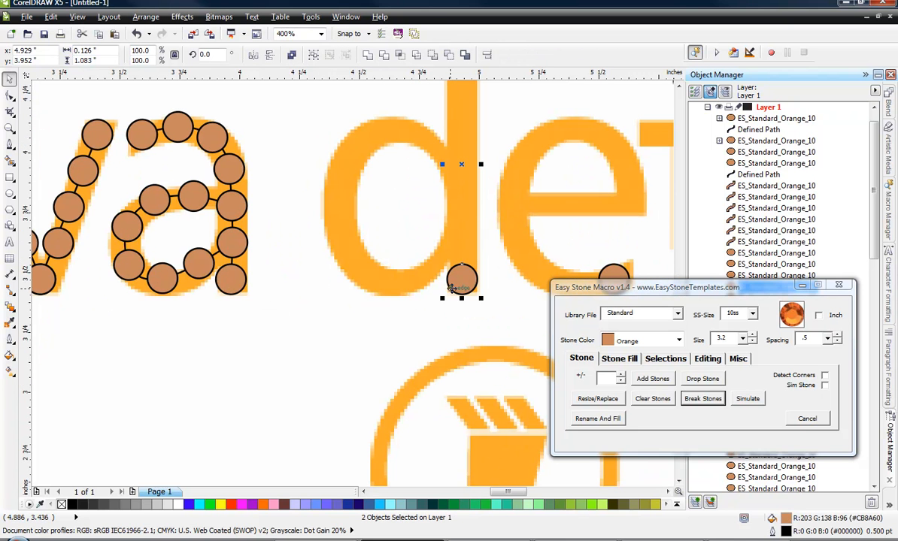
pyautogui.click(652, 378)
pyautogui.click(399, 355)
# Break the d stem's blended stones apart into individual stones.
pyautogui.scroll(-2, 397, 339)
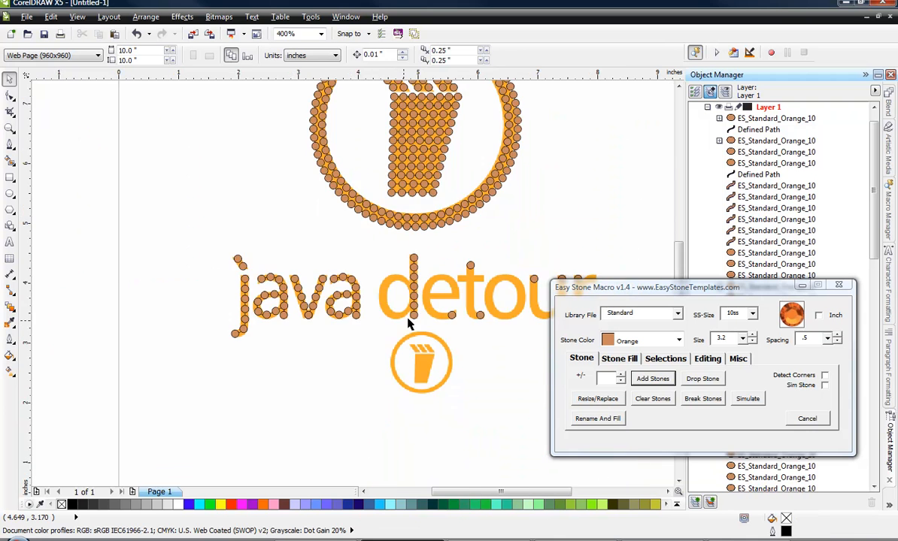
pyautogui.scroll(1, 409, 316)
pyautogui.scroll(1, 413, 286)
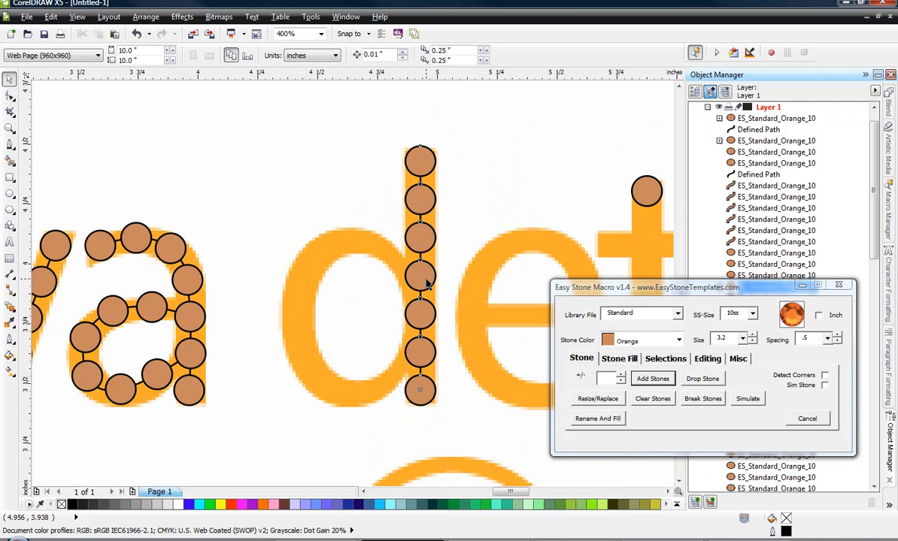
pyautogui.click(419, 274)
pyautogui.click(703, 400)
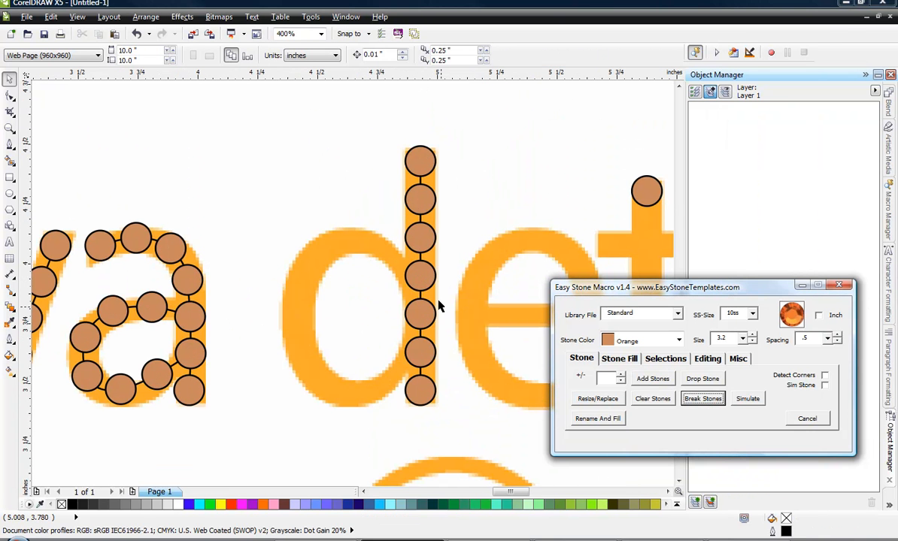
# Add a stone path between the fourth and sixth stones of the d's stem as the start of its bowl.
pyautogui.click(406, 278)
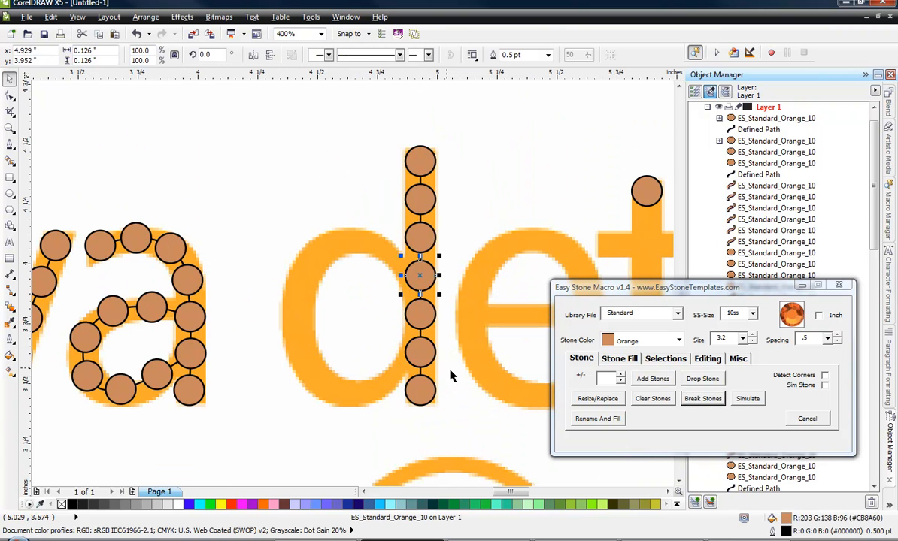
pyautogui.keyDown('shift'); pyautogui.click(415, 347); pyautogui.keyUp('shift')
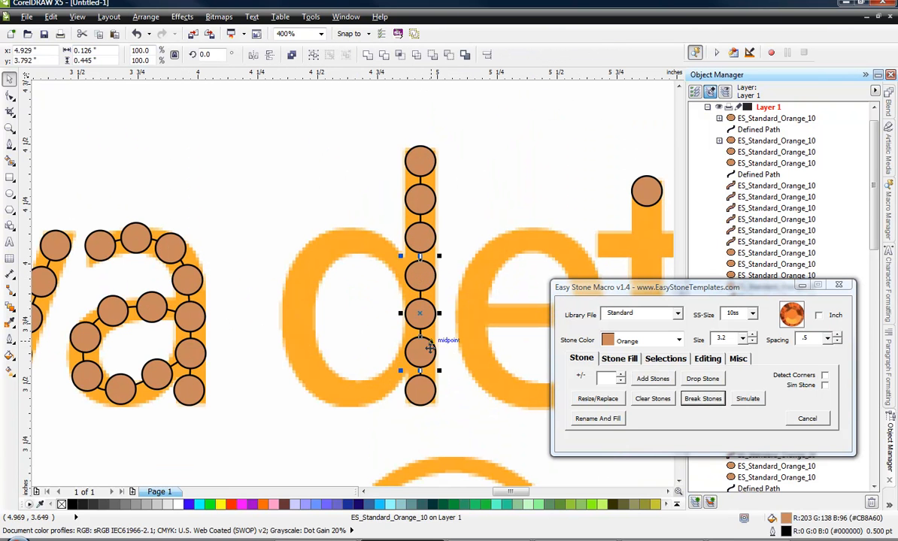
pyautogui.click(647, 381)
# Move the middle of the d's bowl path to the bowl's left edge, make it a cusp node, and bend both halves along the bowl.
pyautogui.click(9, 96)
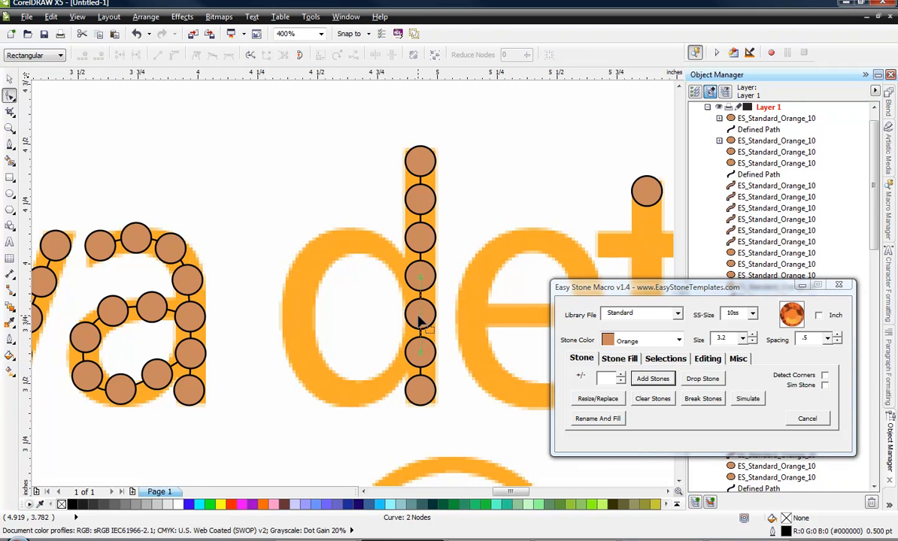
pyautogui.moveTo(421, 316); pyautogui.dragTo(298, 311)
pyautogui.rightClick(298, 315)
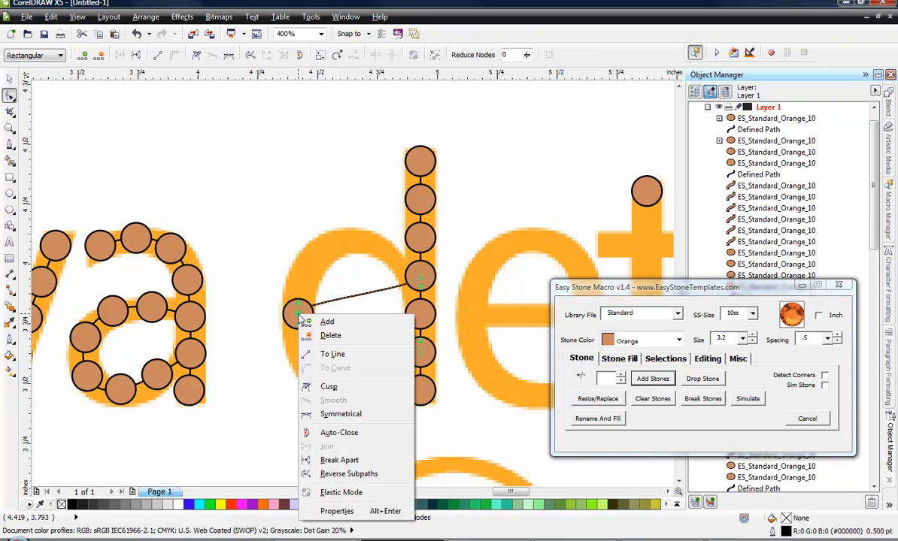
pyautogui.click(347, 389)
pyautogui.click(340, 299)
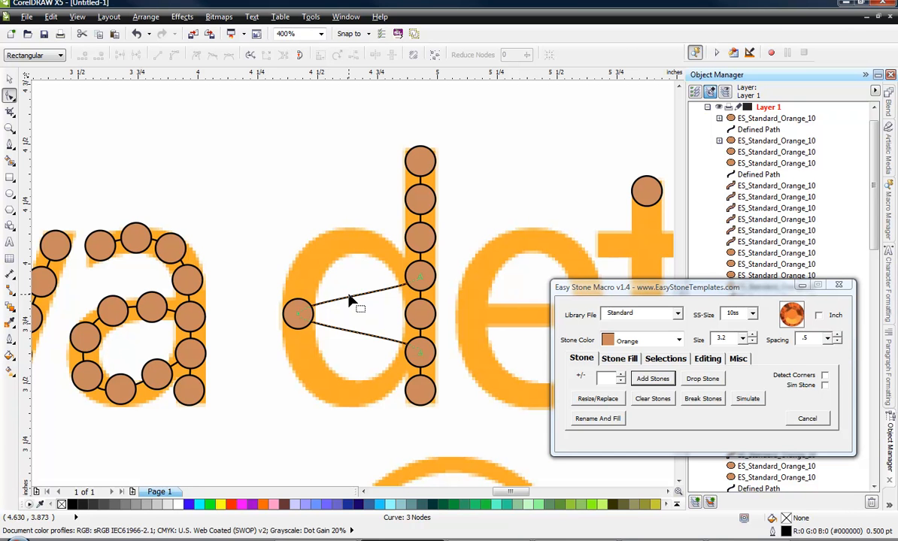
pyautogui.moveTo(357, 295); pyautogui.dragTo(351, 242)
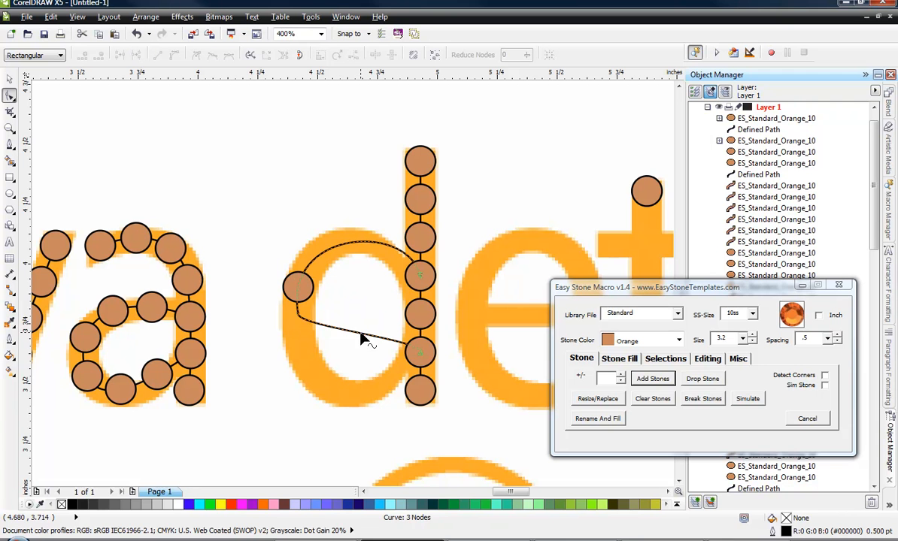
pyautogui.moveTo(361, 340); pyautogui.dragTo(312, 357)
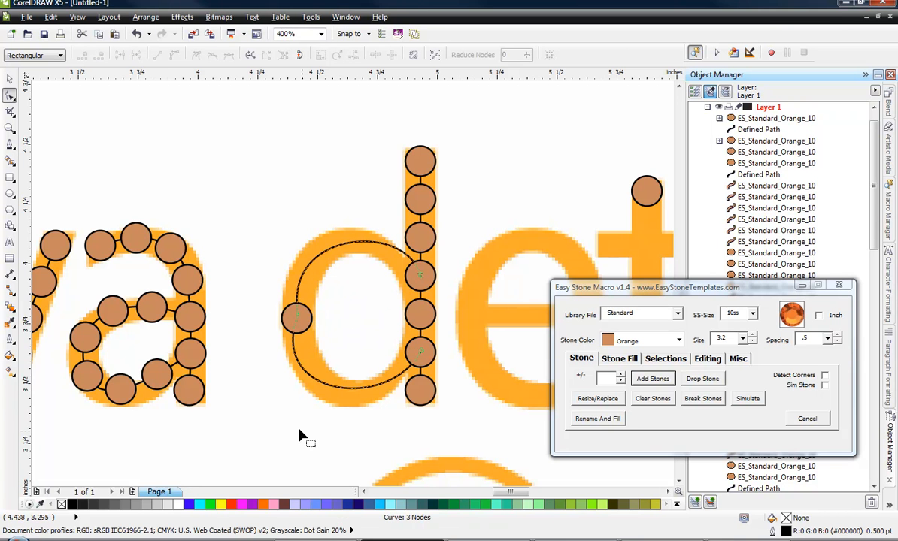
# Smooth the middle node of the d's bowl path and adjust the curve handles at both stem ends to follow the bowl.
pyautogui.rightClick(299, 319)
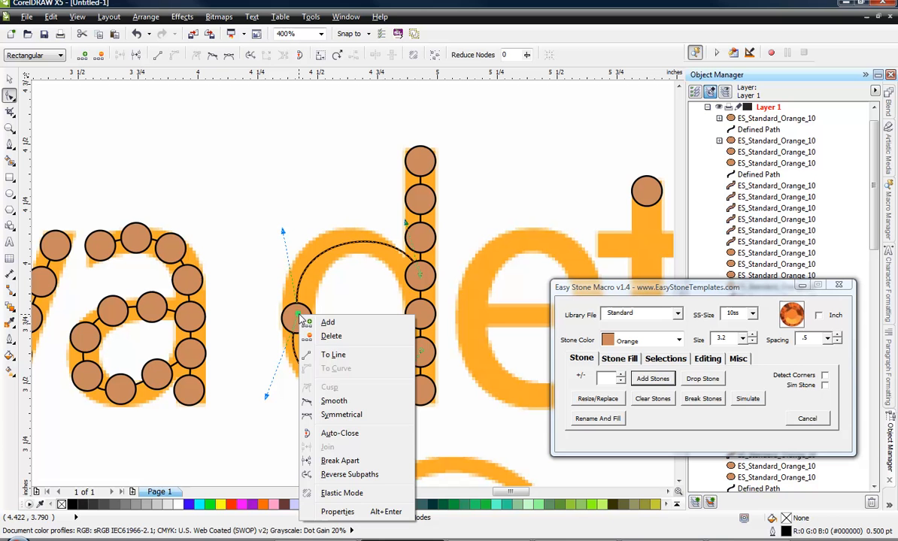
pyautogui.click(308, 374)
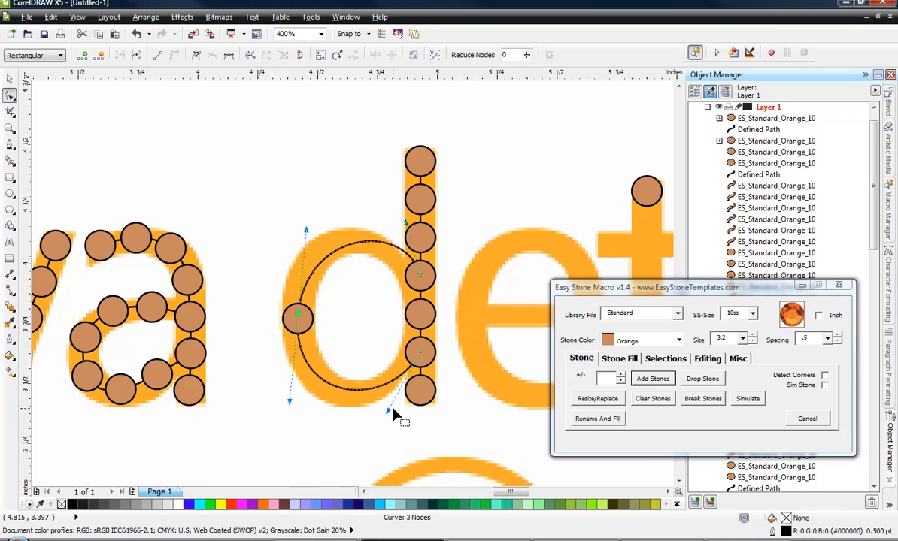
pyautogui.moveTo(389, 420); pyautogui.dragTo(352, 416)
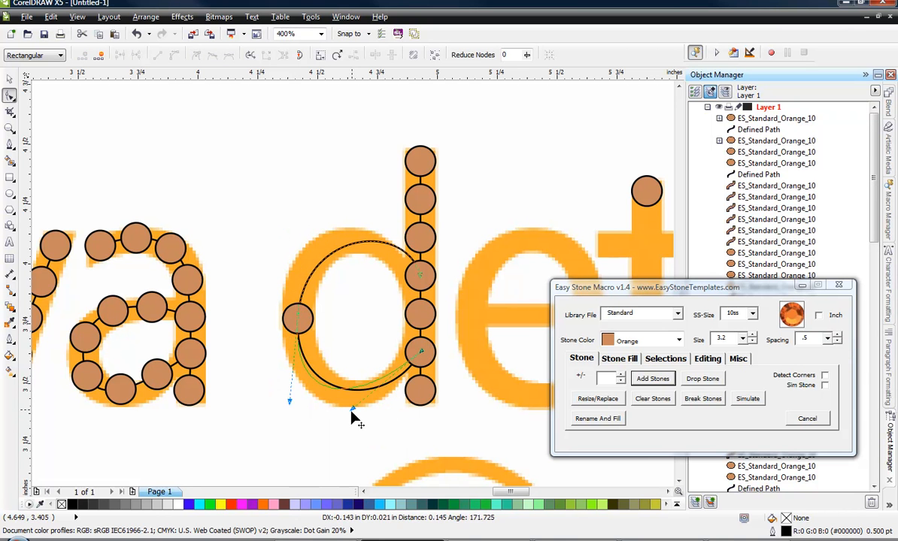
pyautogui.click(394, 241)
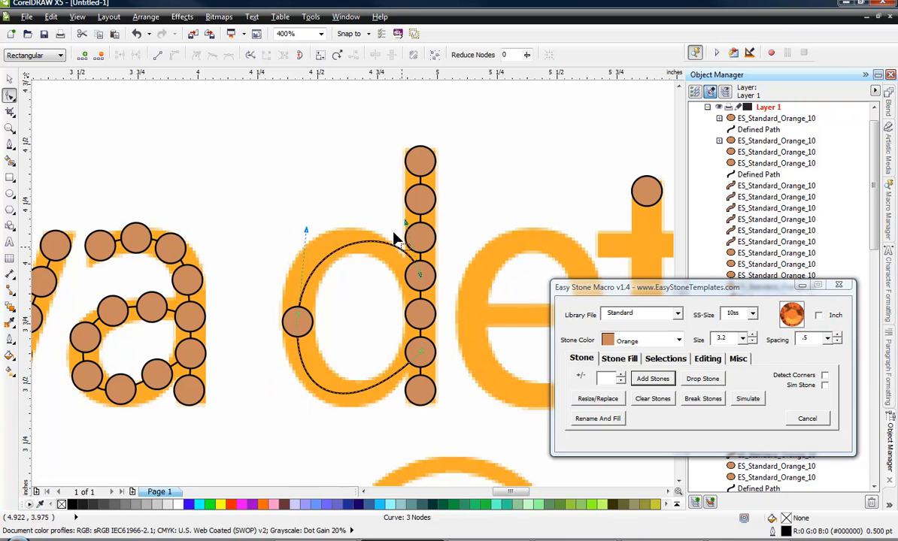
pyautogui.moveTo(405, 224); pyautogui.dragTo(357, 215)
pyautogui.click(10, 79)
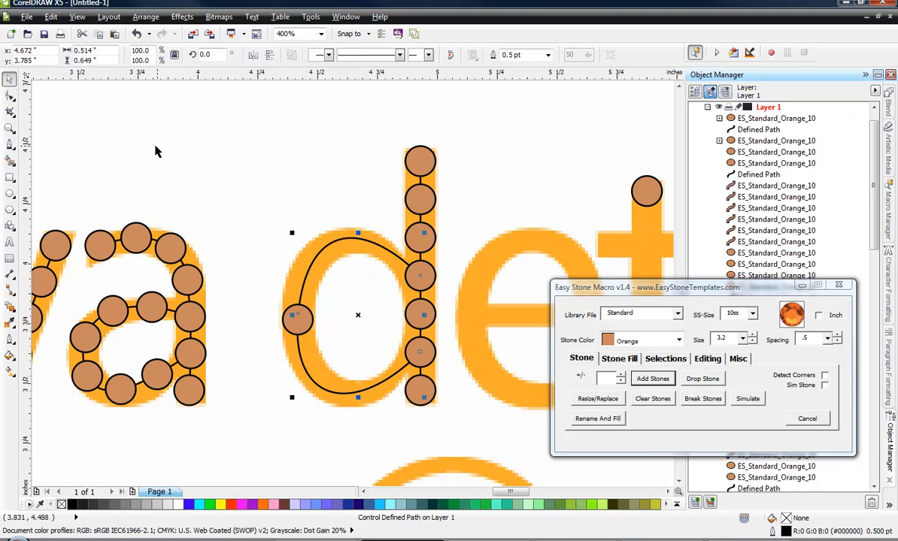
# Fill the d's bowl path with orange 10ss stones.
pyautogui.click(155, 146)
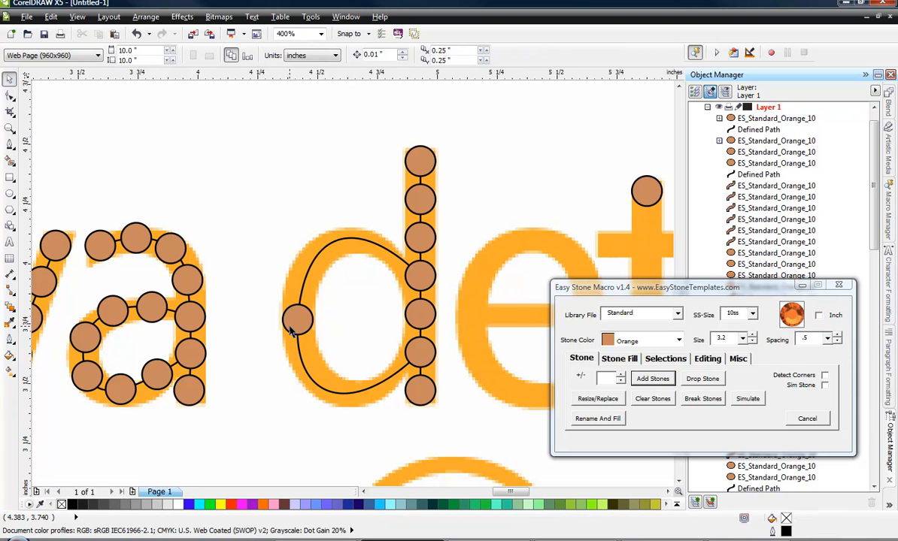
pyautogui.click(292, 331)
pyautogui.click(652, 378)
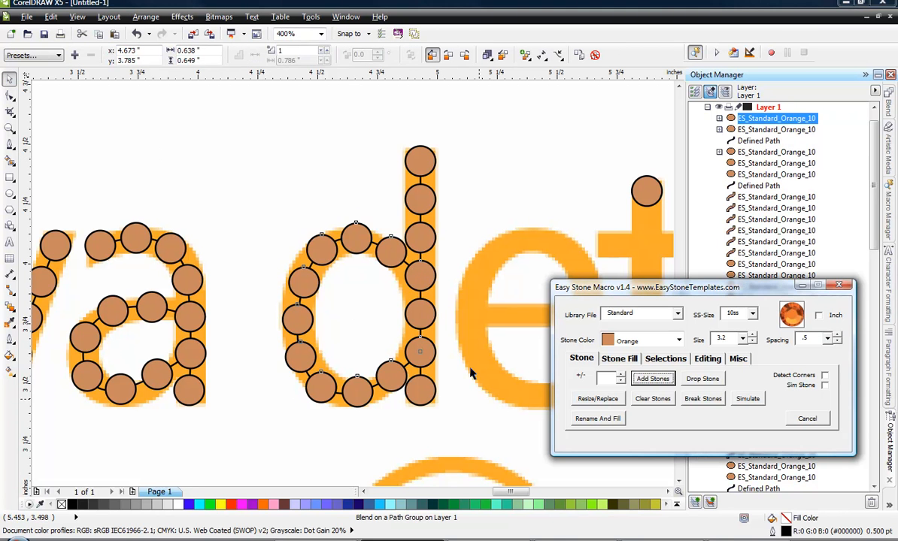
# Fine-tune the curve handles at the lower and upper stem ends of the d's bowl path to centre its stones on the stroke.
pyautogui.click(10, 96)
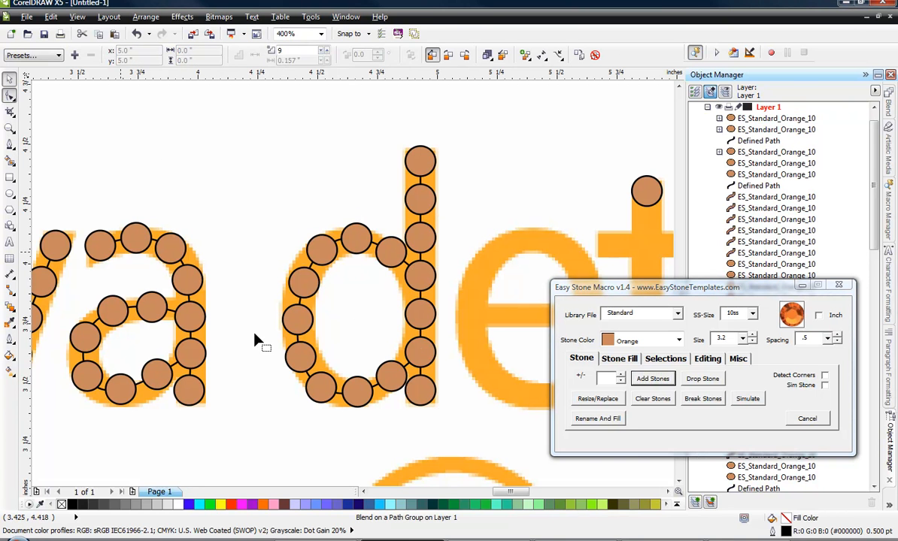
pyautogui.click(407, 367)
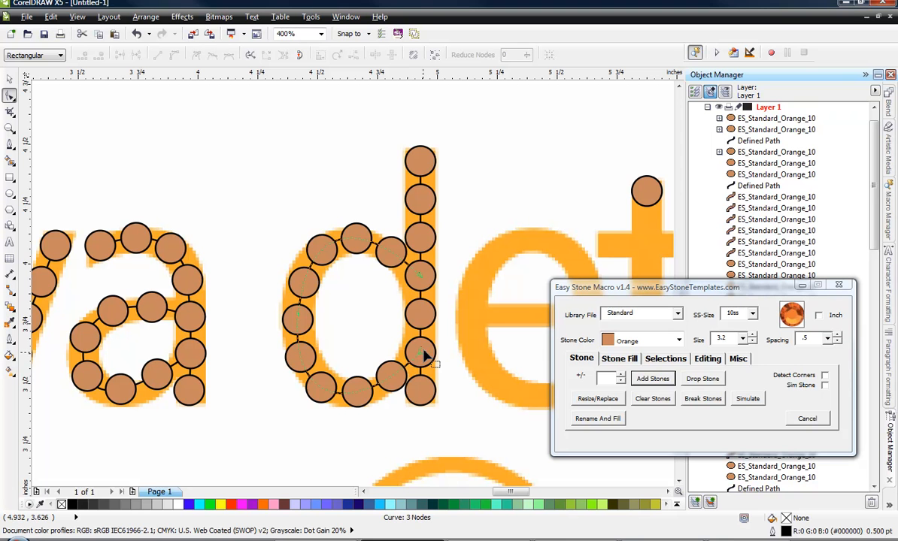
pyautogui.click(421, 390)
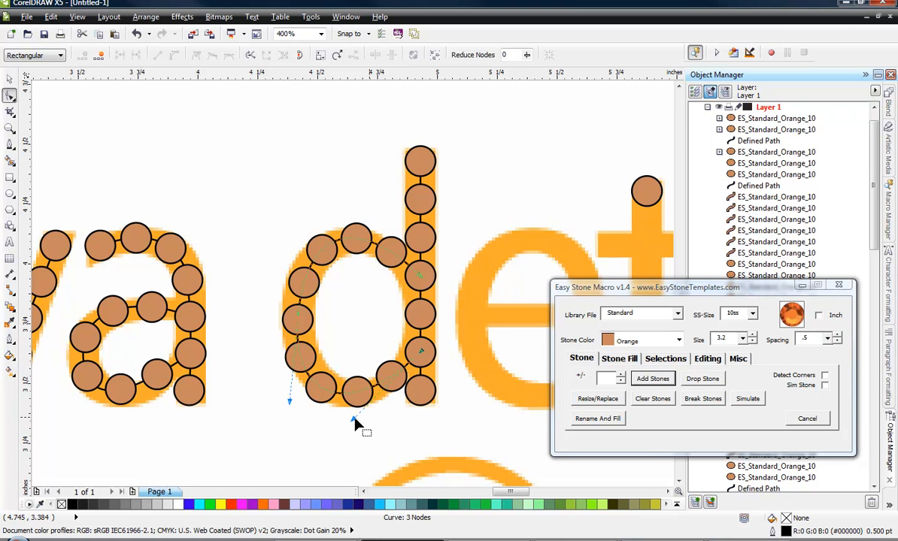
pyautogui.moveTo(353, 421); pyautogui.dragTo(343, 414)
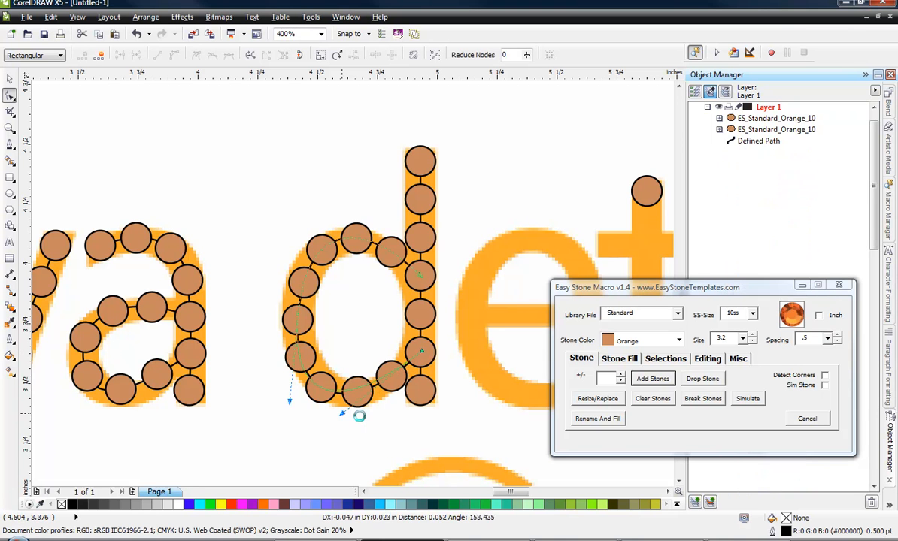
pyautogui.click(420, 276)
pyautogui.moveTo(357, 215); pyautogui.dragTo(347, 220)
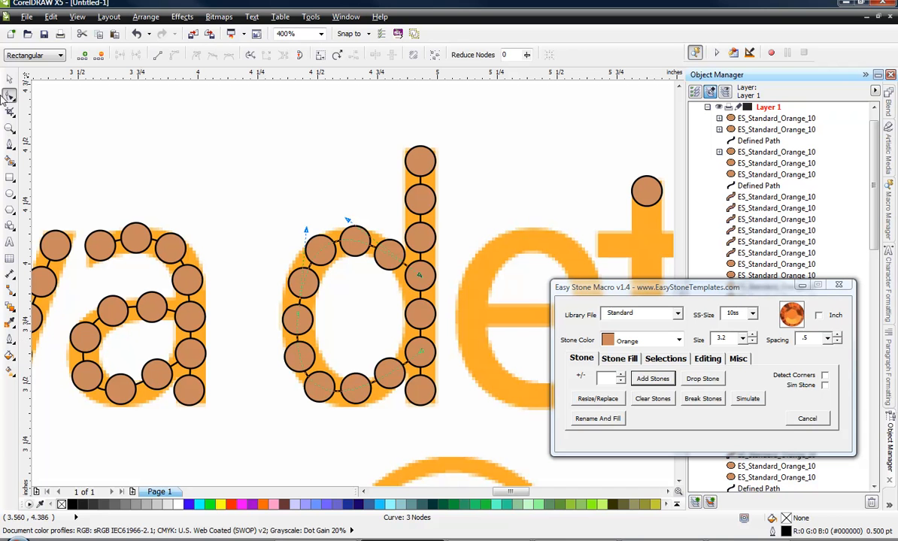
pyautogui.click(9, 78)
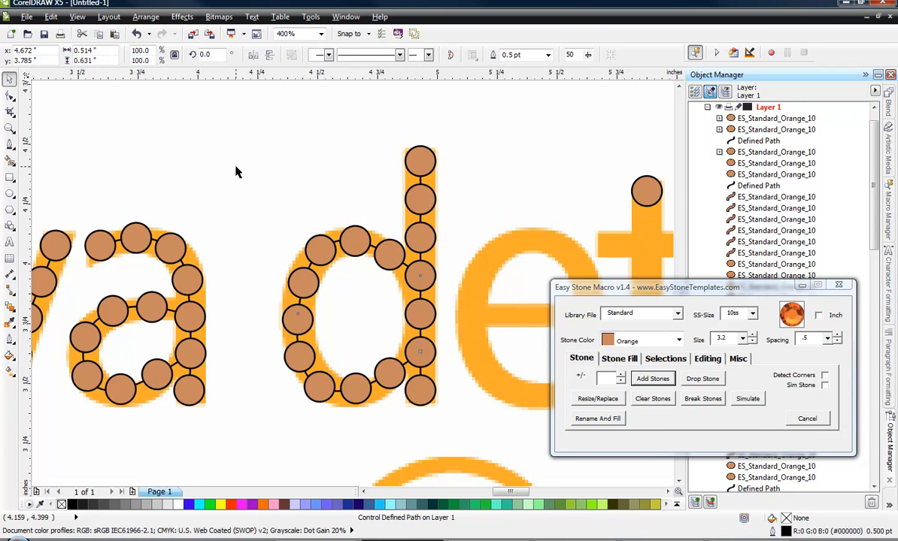
pyautogui.click(235, 251)
# Copy the e's tail stone to the right end of its crossbar and add a stone path between the two stones.
pyautogui.scroll(-1, 233, 249)
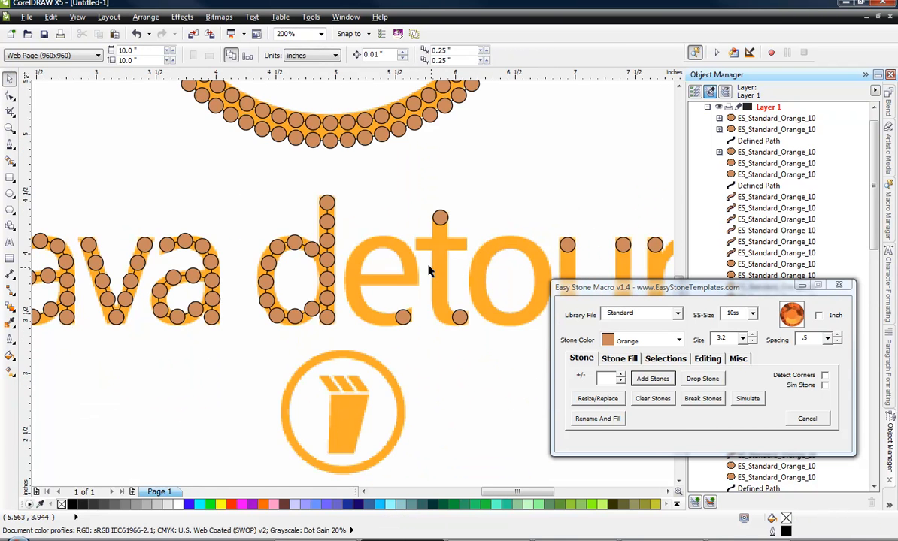
pyautogui.scroll(1, 430, 273)
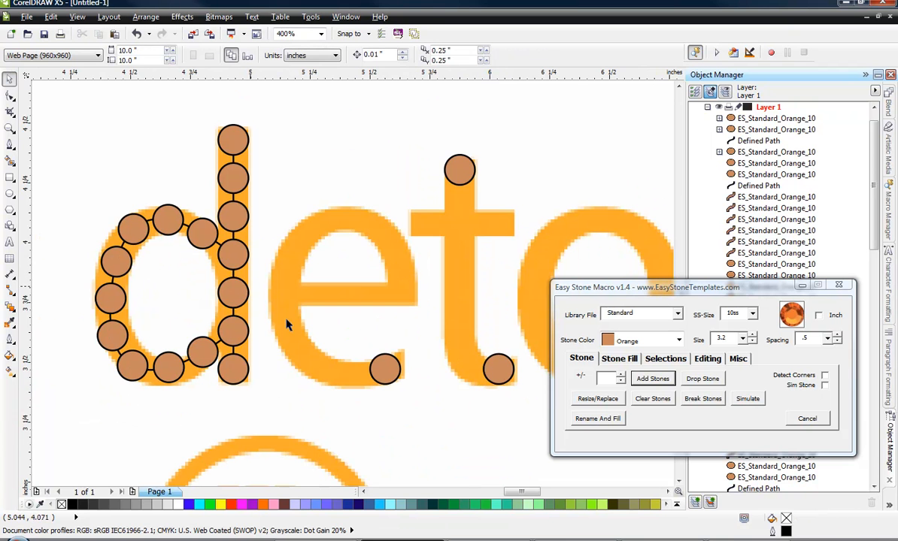
pyautogui.scroll(1, 378, 338)
pyautogui.moveTo(404, 404); pyautogui.dragTo(430, 256)
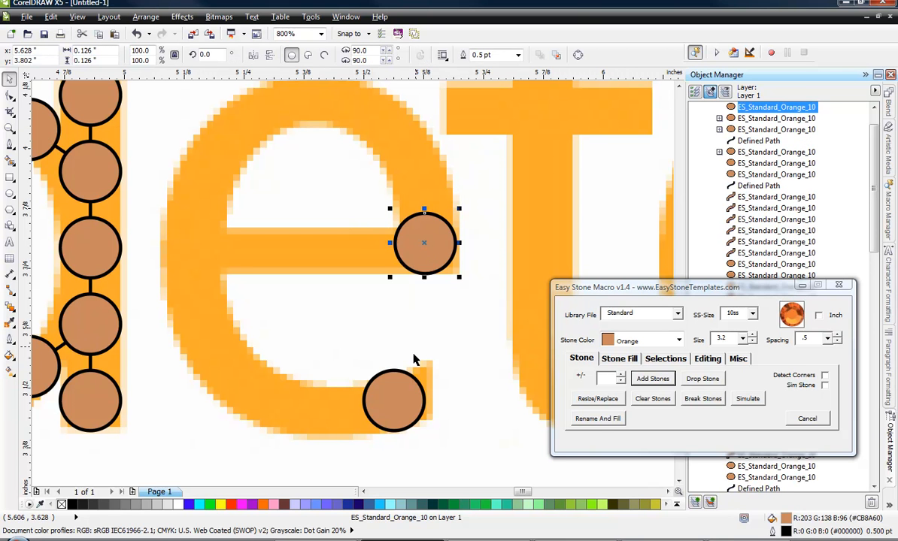
pyautogui.keyDown('shift'); pyautogui.click(381, 357); pyautogui.keyUp('shift')
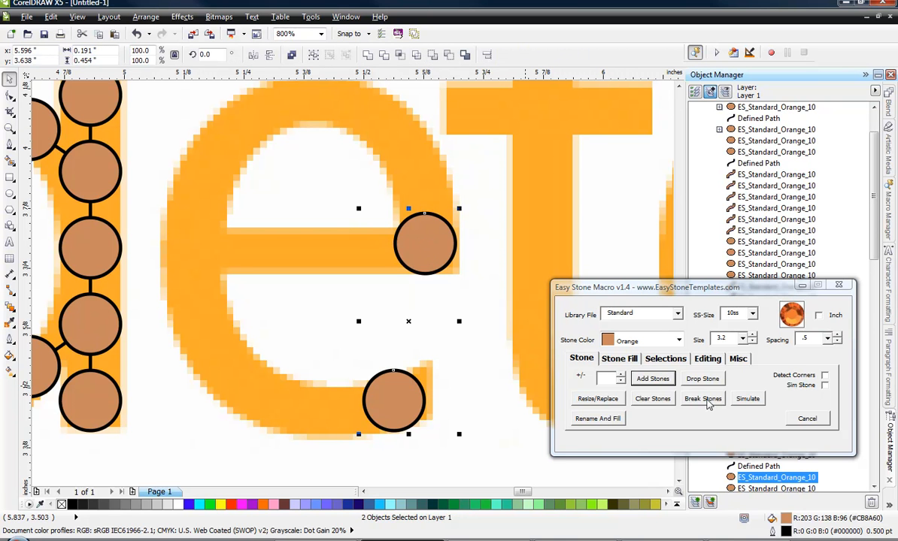
pyautogui.click(652, 378)
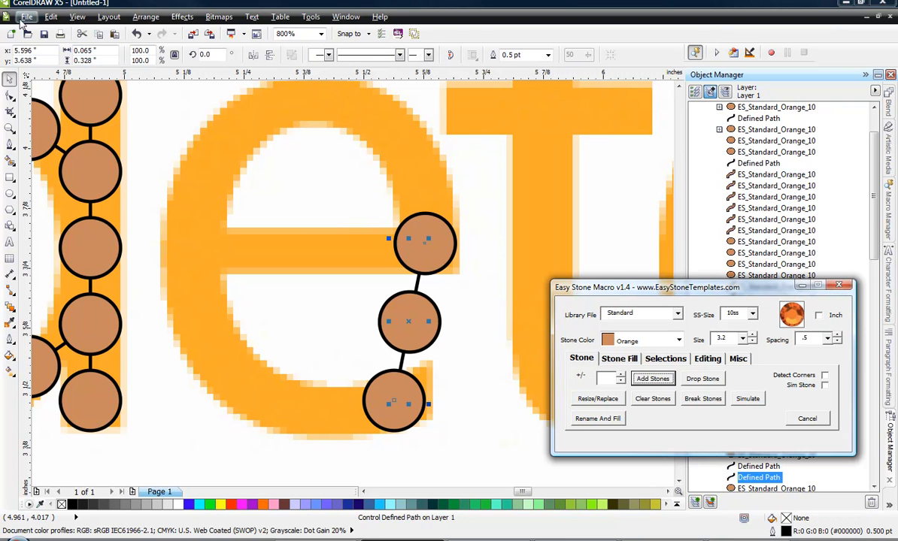
# Add a cusp node at the middle of the e's stone path and move it to the letter's left edge.
pyautogui.click(10, 95)
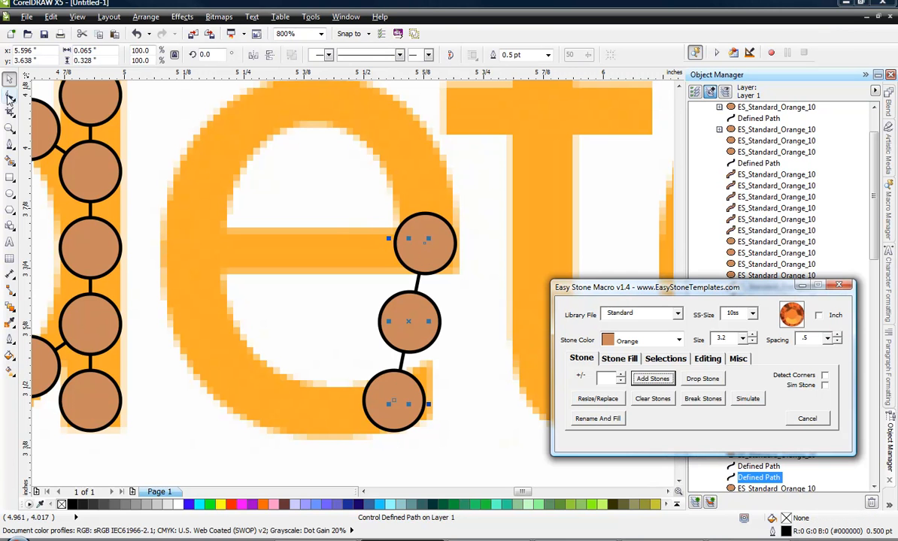
pyautogui.doubleClick(409, 323)
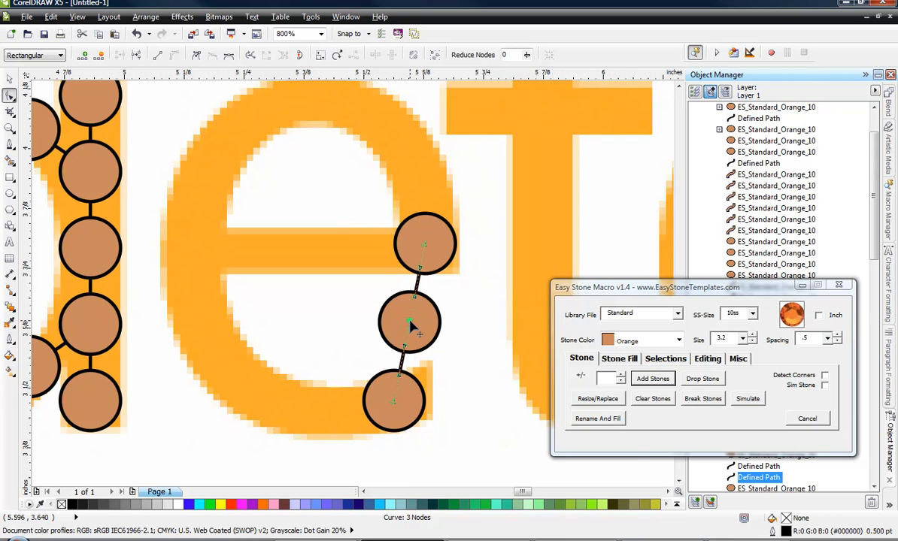
pyautogui.rightClick(409, 322)
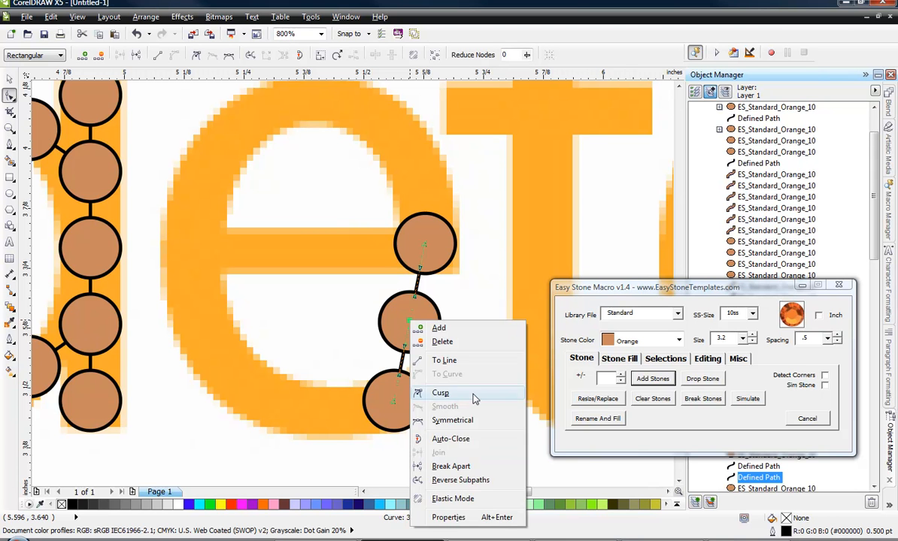
pyautogui.click(444, 370)
pyautogui.moveTo(410, 321); pyautogui.dragTo(194, 250)
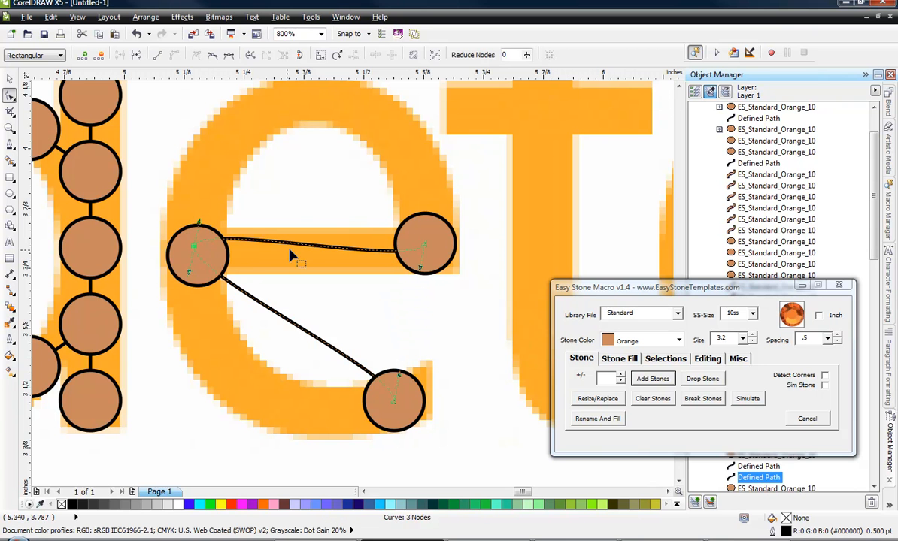
# Bend both halves of the e's path along its upper and lower curves and smooth the middle node.
pyautogui.moveTo(300, 253); pyautogui.dragTo(320, 109)
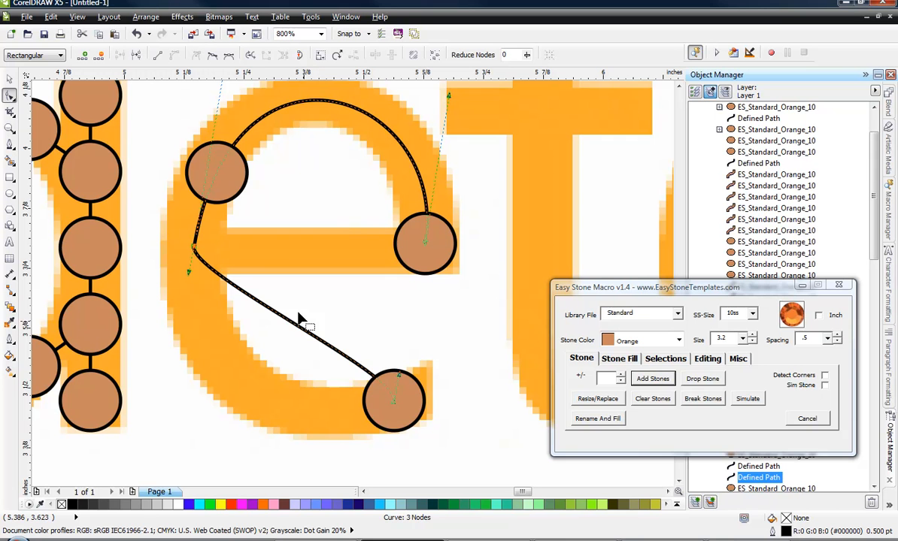
pyautogui.moveTo(292, 329); pyautogui.dragTo(256, 385)
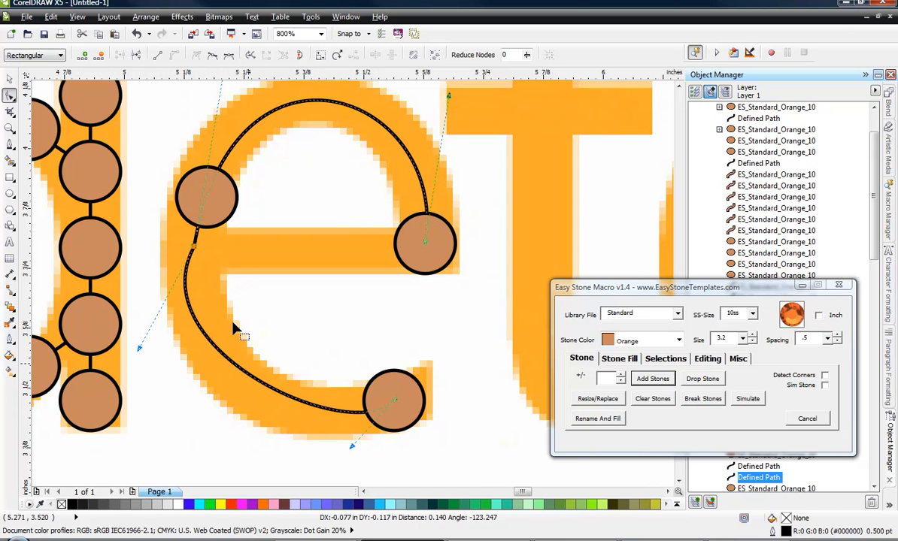
pyautogui.rightClick(194, 249)
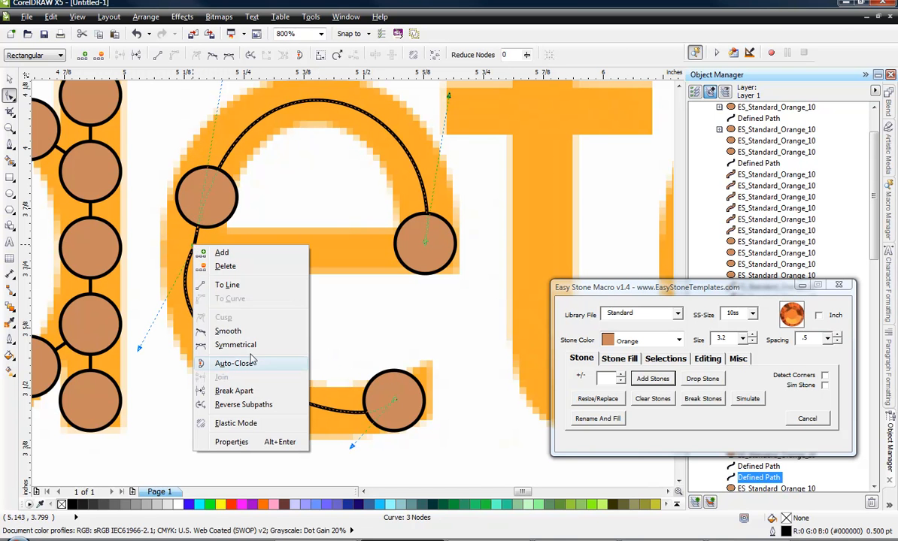
pyautogui.click(227, 315)
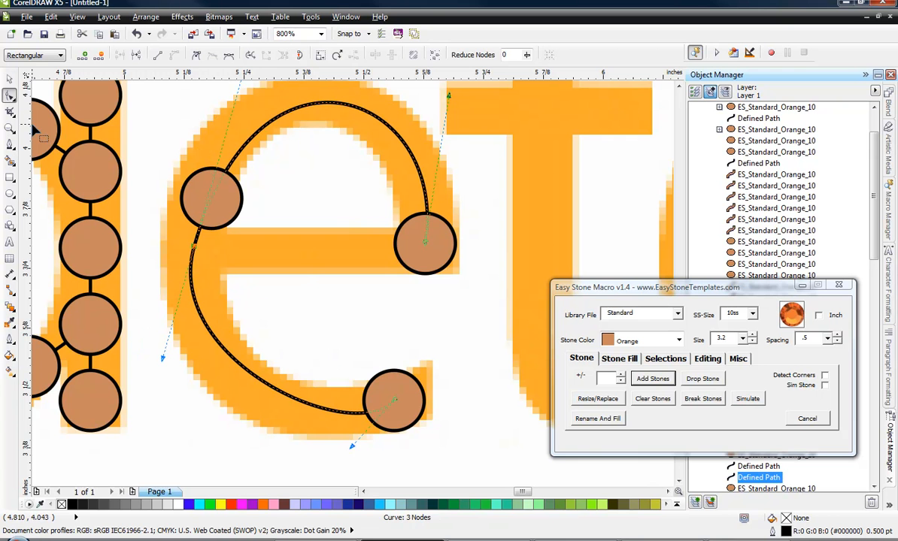
# Fill the e's curved path with orange 10ss stones.
pyautogui.click(9, 78)
pyautogui.press('Escape')
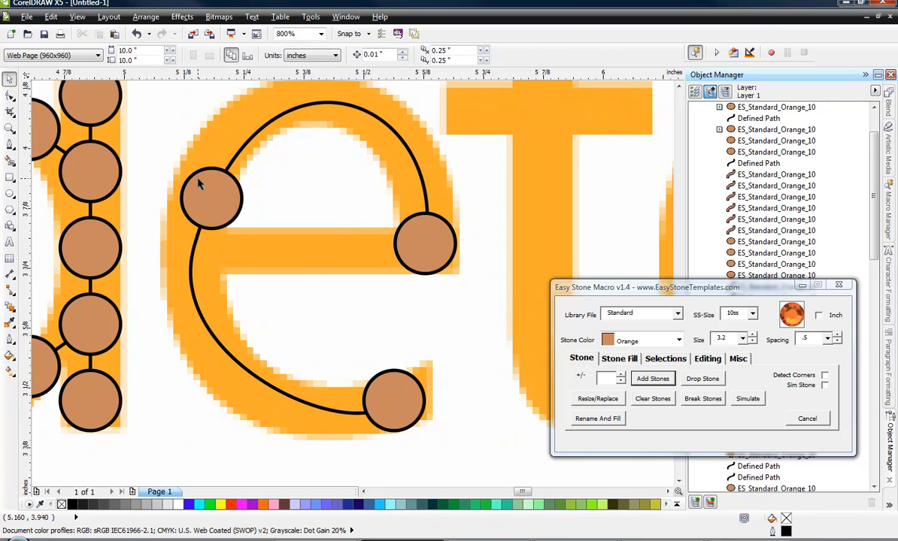
pyautogui.click(226, 173)
pyautogui.click(654, 380)
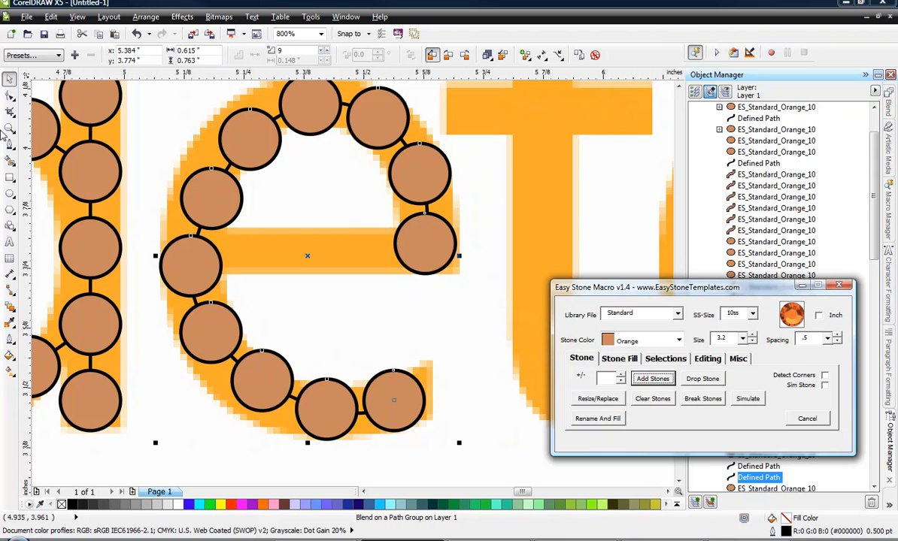
# Reshape the lower half of the e's stone path by adjusting its curve handles to follow the letter's lower curve.
pyautogui.click(10, 96)
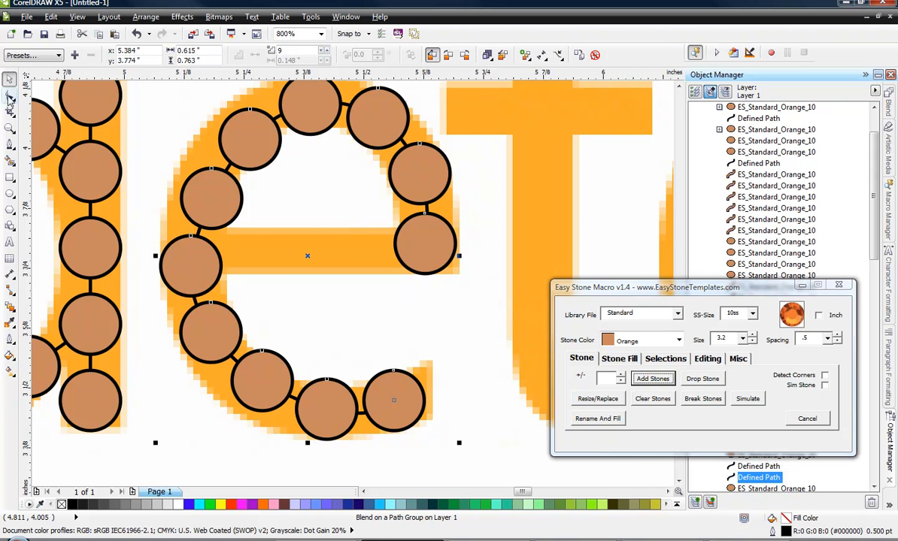
pyautogui.click(205, 225)
pyautogui.click(194, 249)
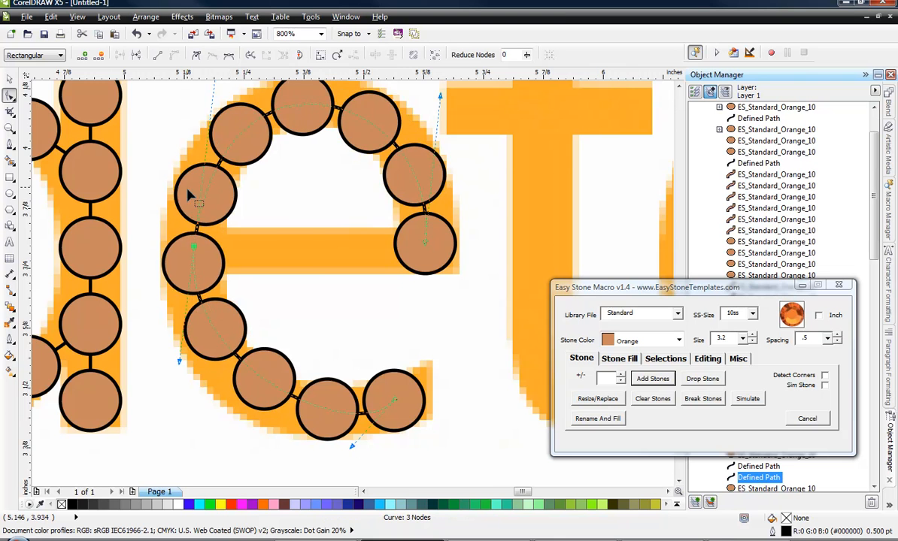
pyautogui.scroll(-2, 218, 215)
pyautogui.scroll(2, 212, 250)
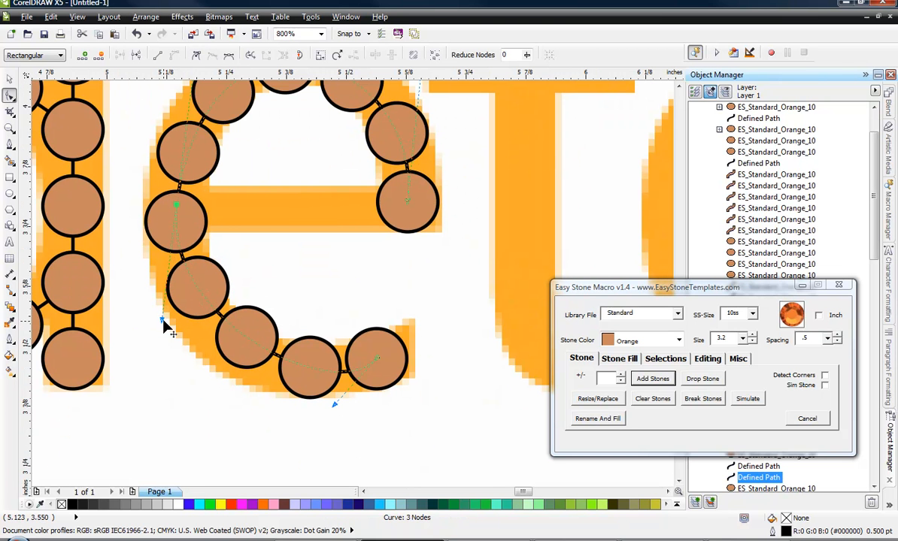
pyautogui.moveTo(160, 322); pyautogui.dragTo(140, 346)
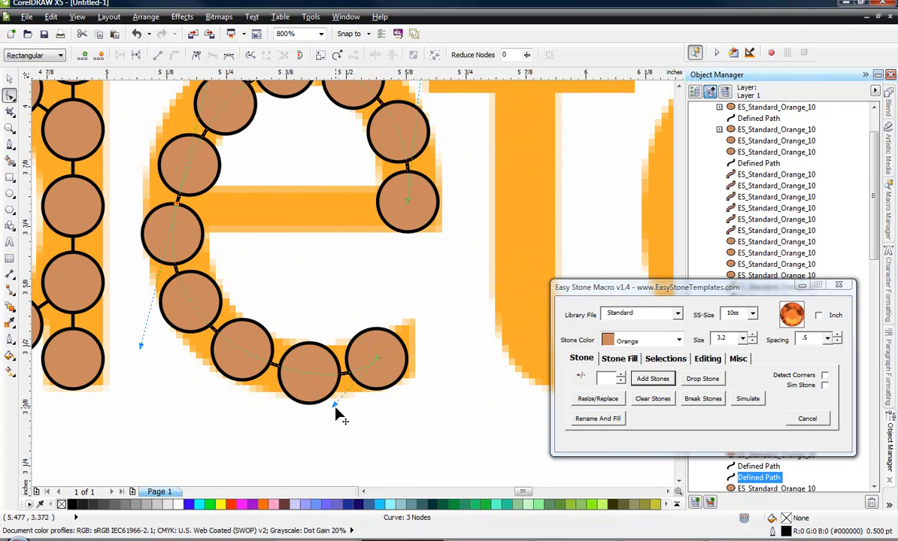
pyautogui.moveTo(335, 406); pyautogui.dragTo(310, 388)
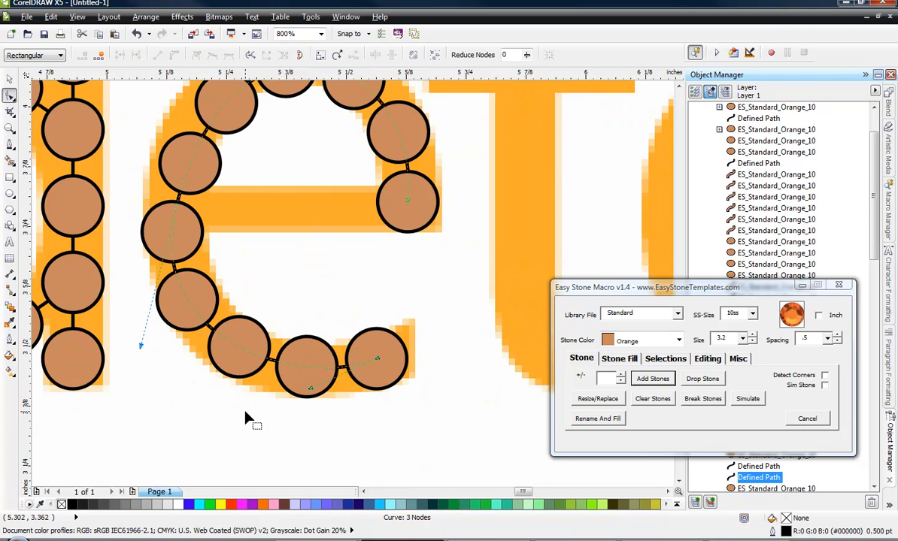
# Bend the upper half of the e's stone path outward toward the letter's upper-left curve.
pyautogui.scroll(-2, 249, 398)
pyautogui.scroll(3, 194, 304)
pyautogui.scroll(-1, 199, 307)
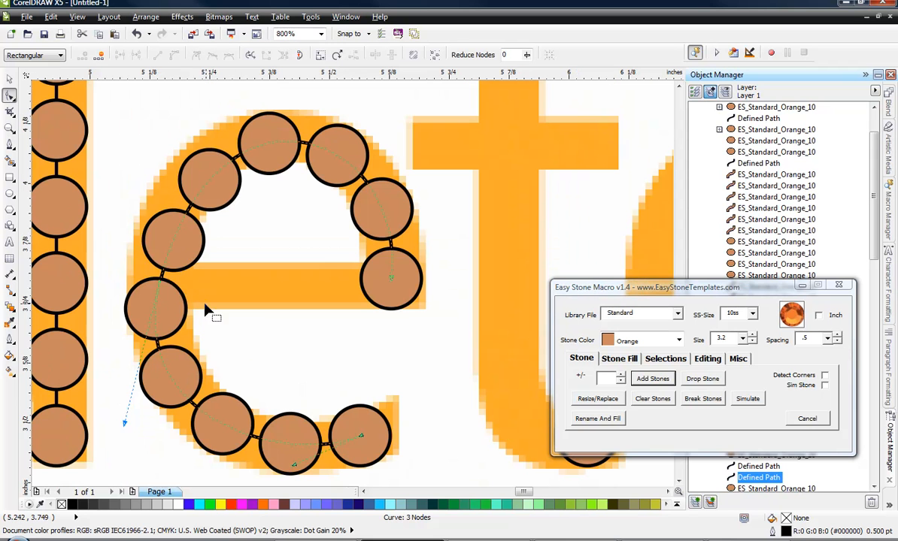
pyautogui.click(241, 166)
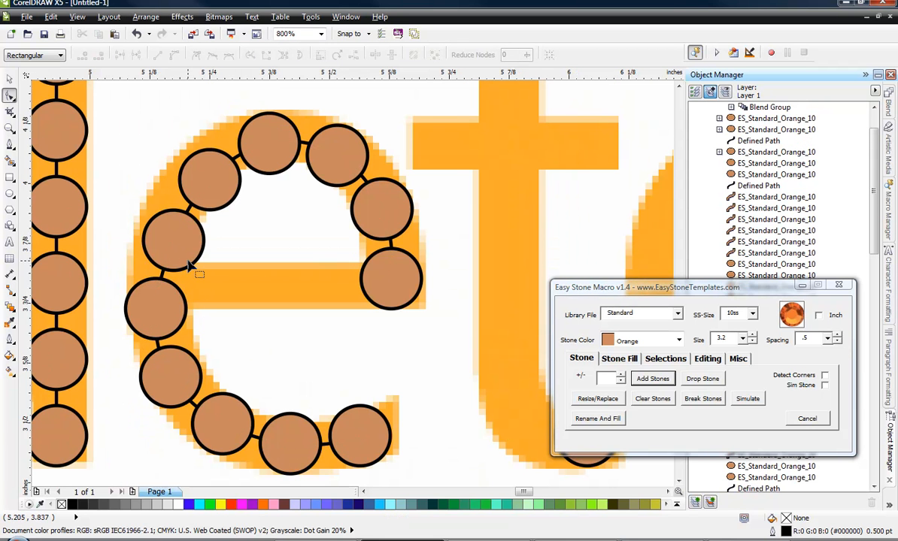
pyautogui.click(165, 280)
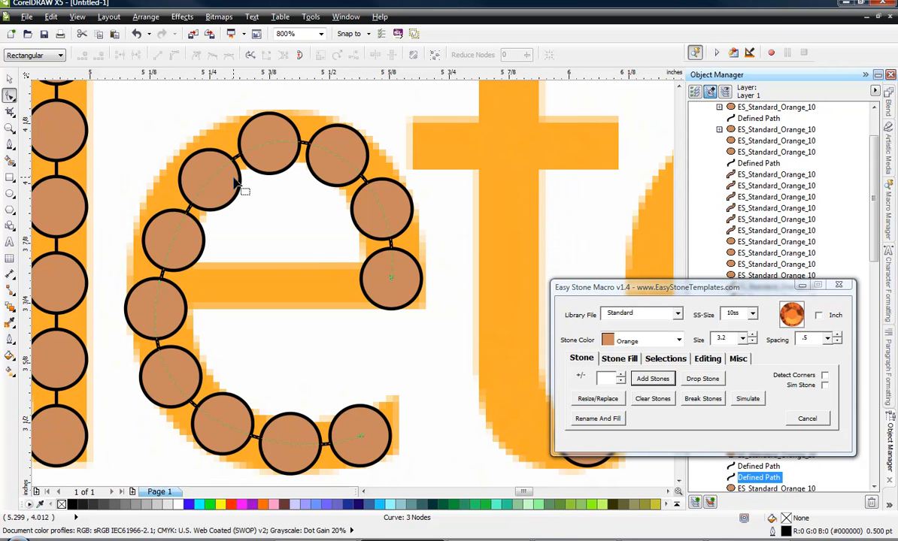
pyautogui.moveTo(218, 170); pyautogui.dragTo(201, 169)
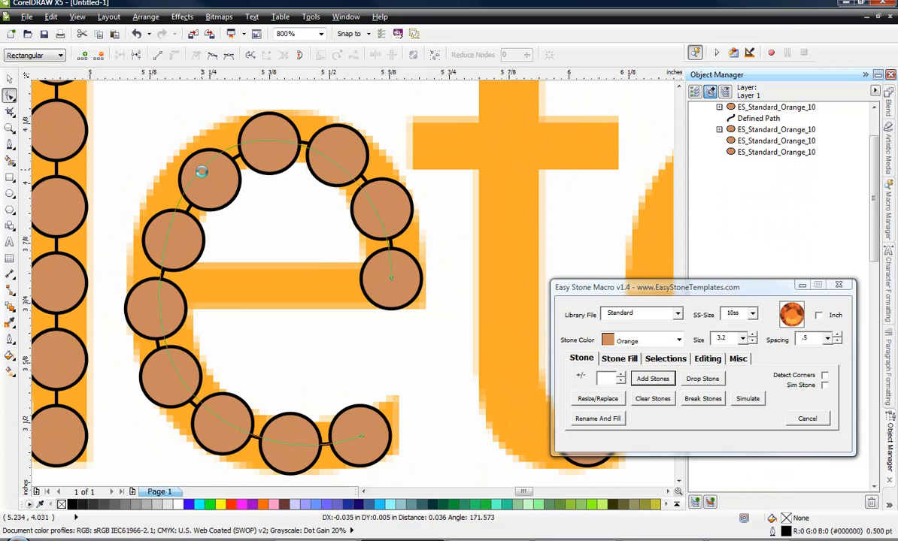
# Break the e's curved stone blend apart into individual stones.
pyautogui.click(10, 80)
pyautogui.click(380, 298)
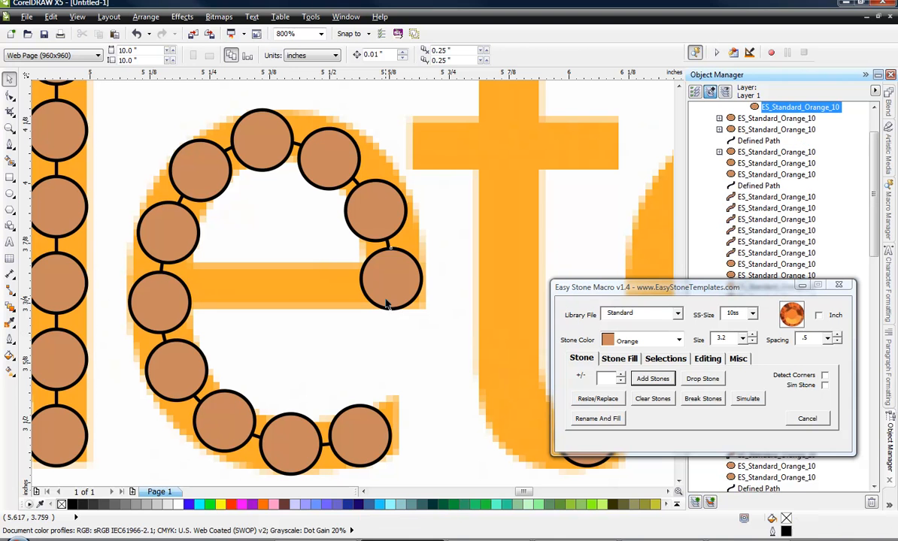
pyautogui.click(289, 433)
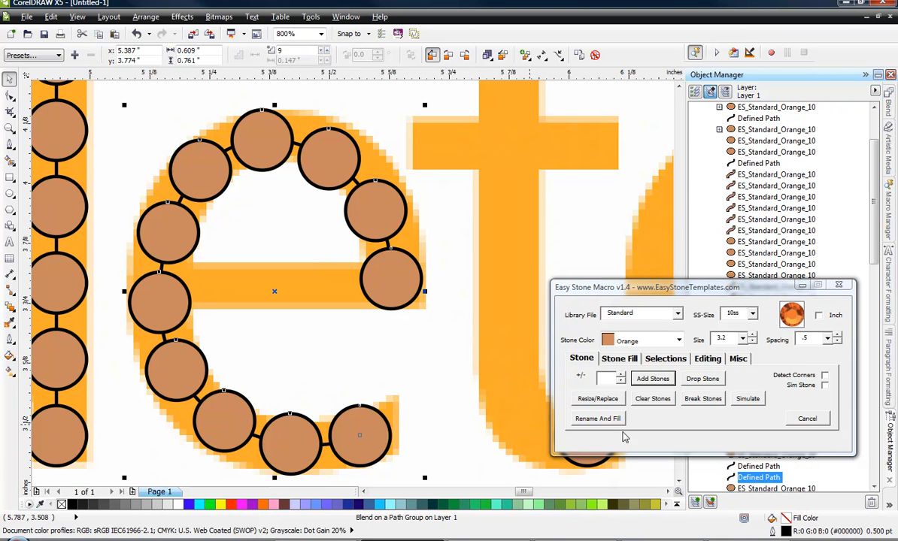
pyautogui.click(702, 399)
# Copy the stone at the right end of the e's crossbar to its left end and add stones between the two.
pyautogui.click(404, 308)
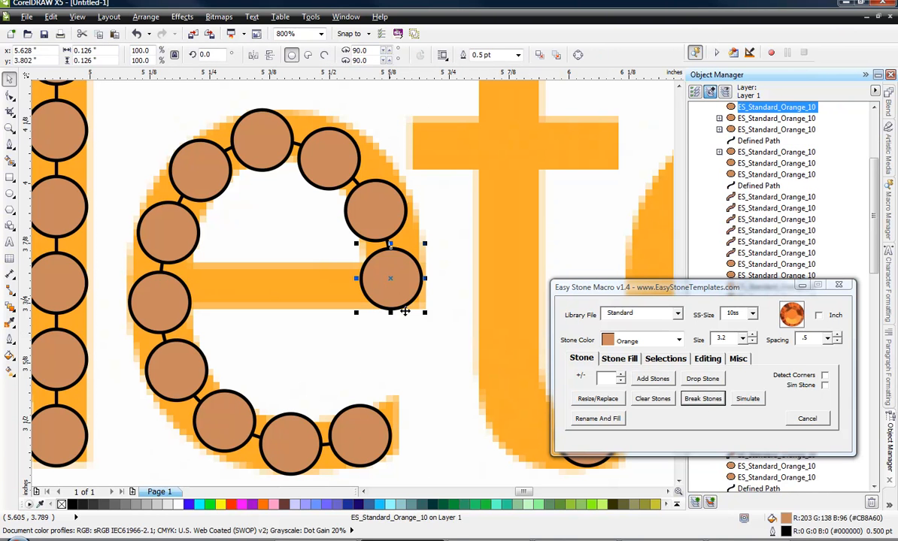
pyautogui.moveTo(389, 281); pyautogui.dragTo(227, 286)
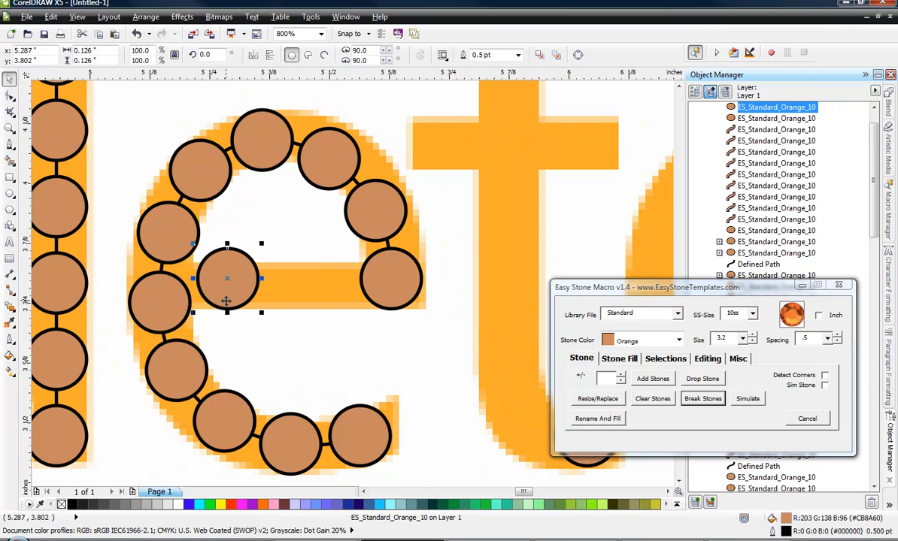
pyautogui.keyDown('shift'); pyautogui.click(381, 306); pyautogui.keyUp('shift')
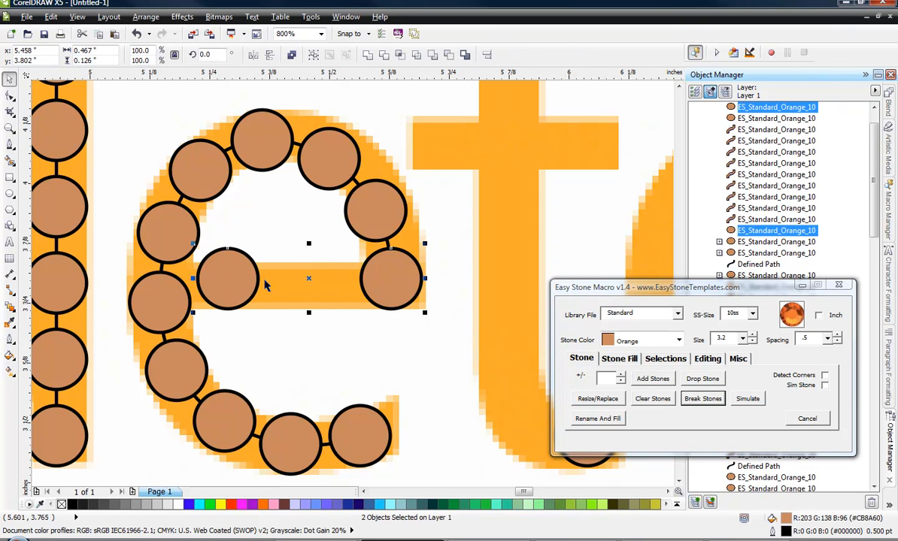
pyautogui.click(656, 379)
pyautogui.scroll(-2, 372, 364)
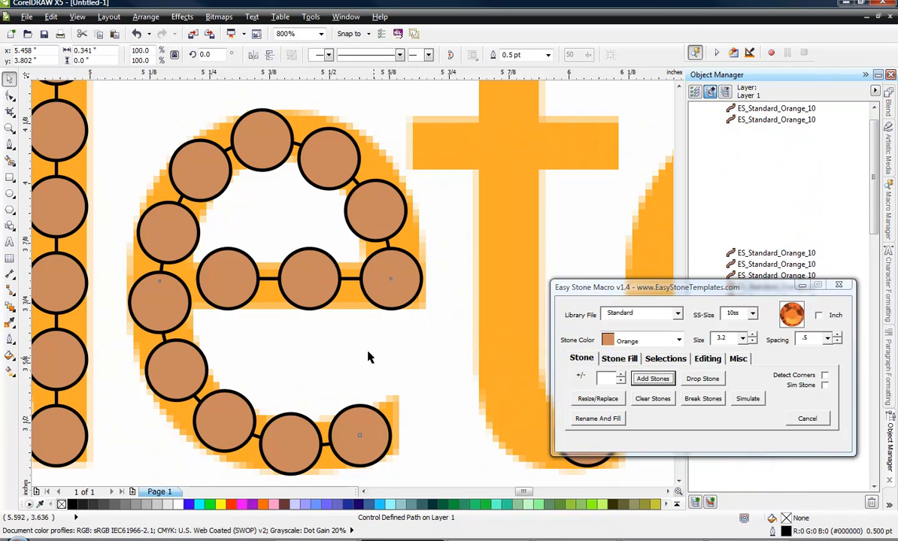
pyautogui.click(337, 384)
# Add a path of orange 10ss stones between the t's top stone and its foot stone.
pyautogui.scroll(1, 328, 292)
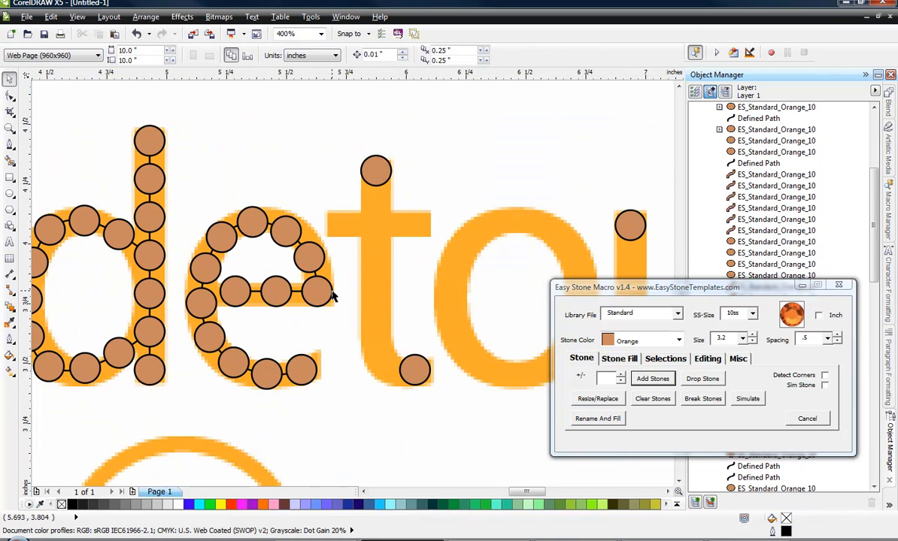
pyautogui.click(376, 179)
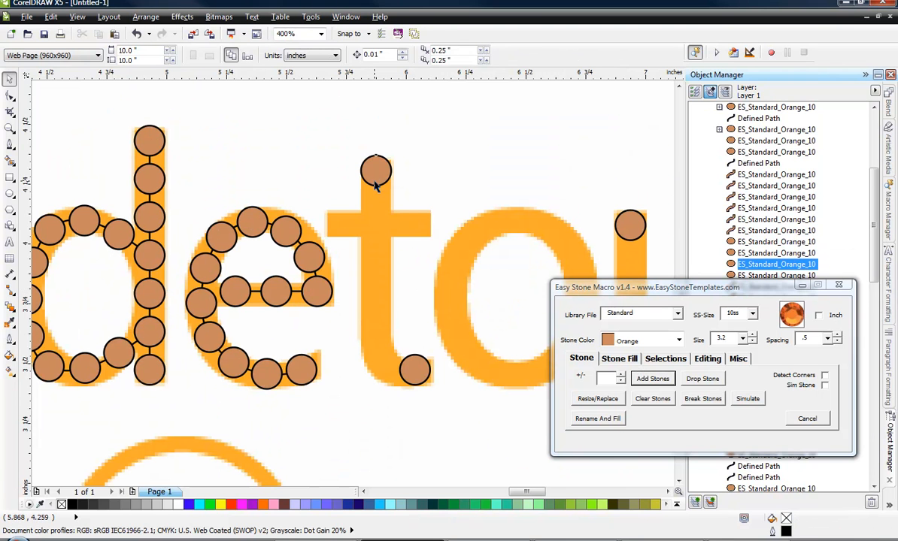
pyautogui.keyDown('shift'); pyautogui.click(416, 370); pyautogui.keyUp('shift')
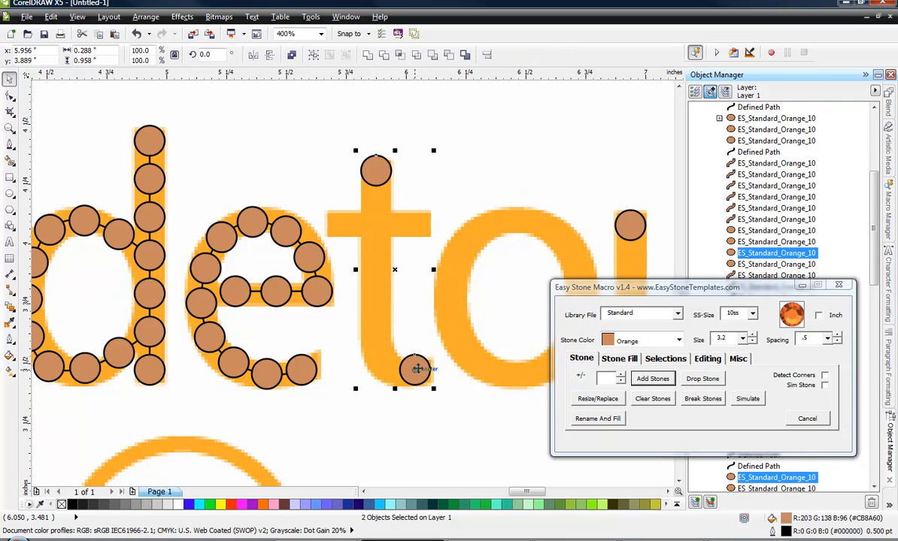
pyautogui.click(652, 379)
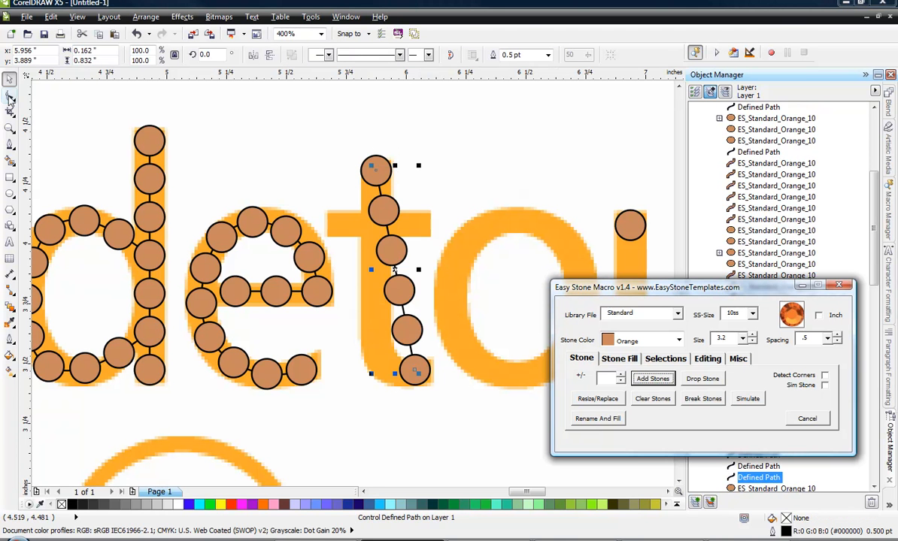
# Add a node on the lower part of the t's stone path and make it a cusp.
pyautogui.click(10, 97)
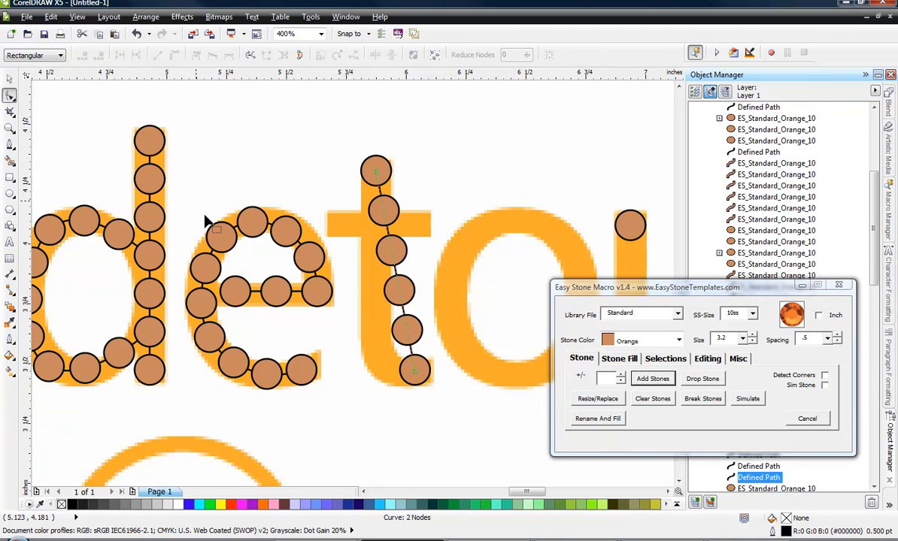
pyautogui.doubleClick(406, 328)
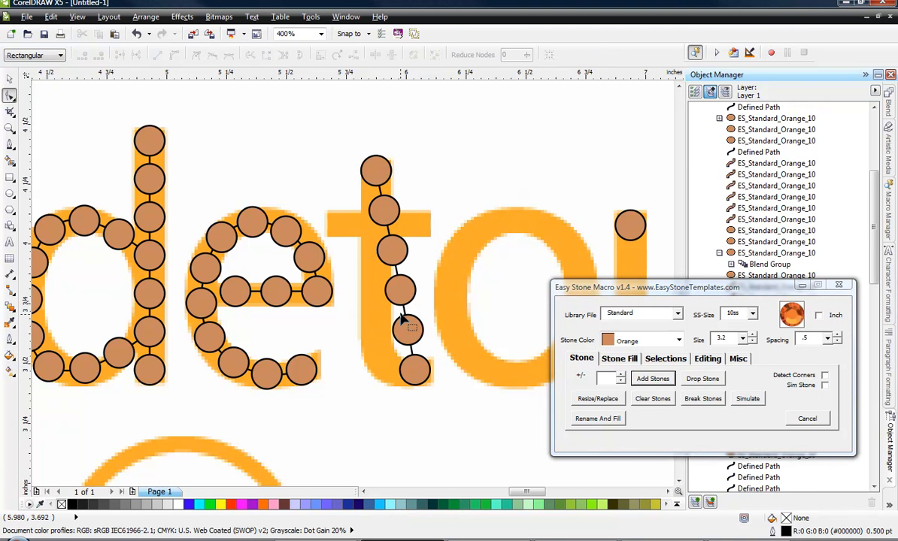
pyautogui.click(407, 321)
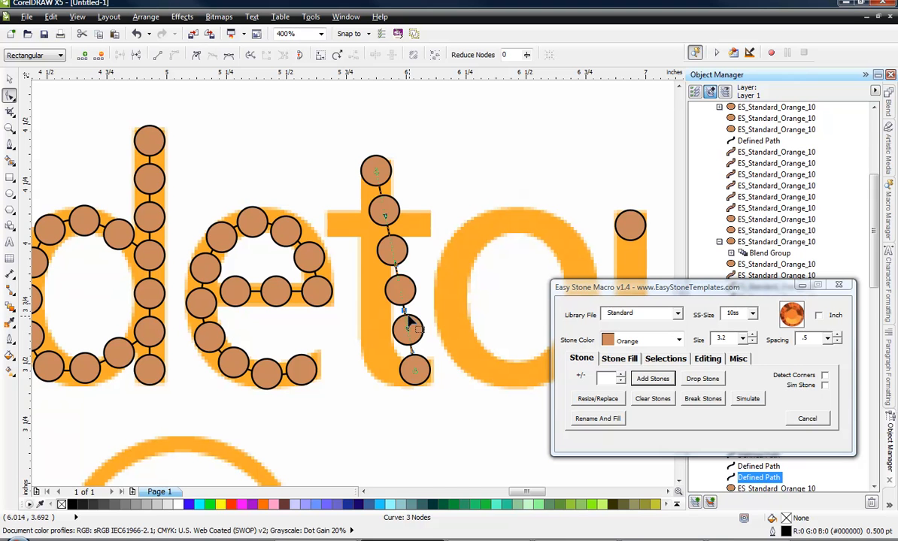
pyautogui.rightClick(403, 310)
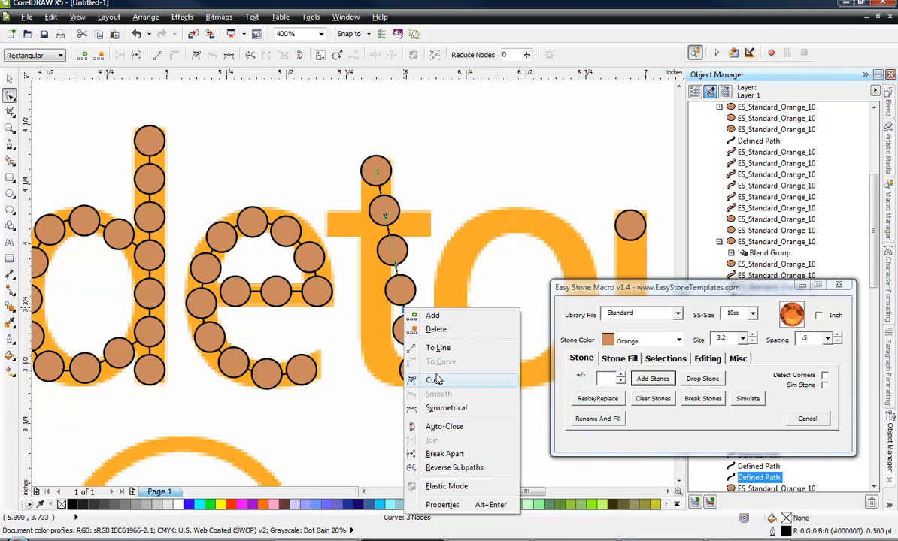
pyautogui.click(435, 374)
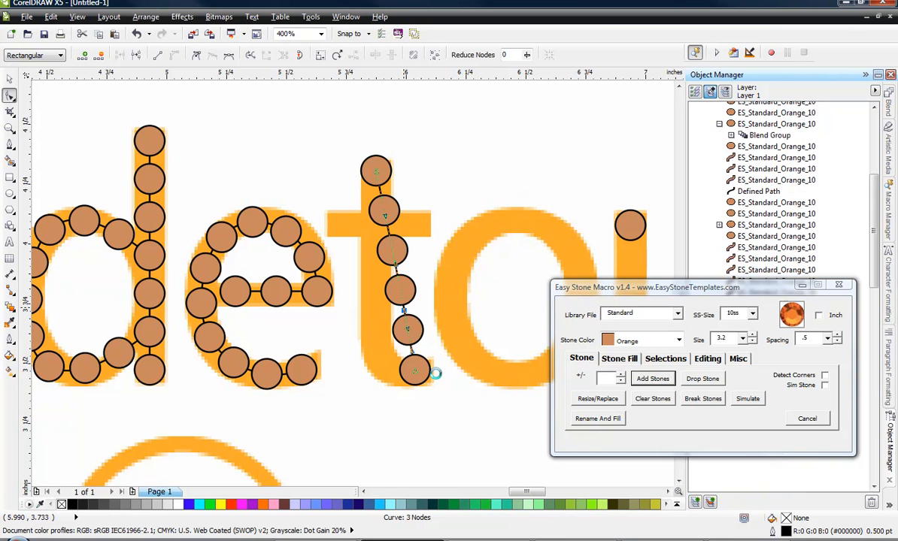
# Move the cusp node left onto the t's stem and convert the path segment above it to a straight line.
pyautogui.rightClick(404, 310)
pyautogui.click(387, 314)
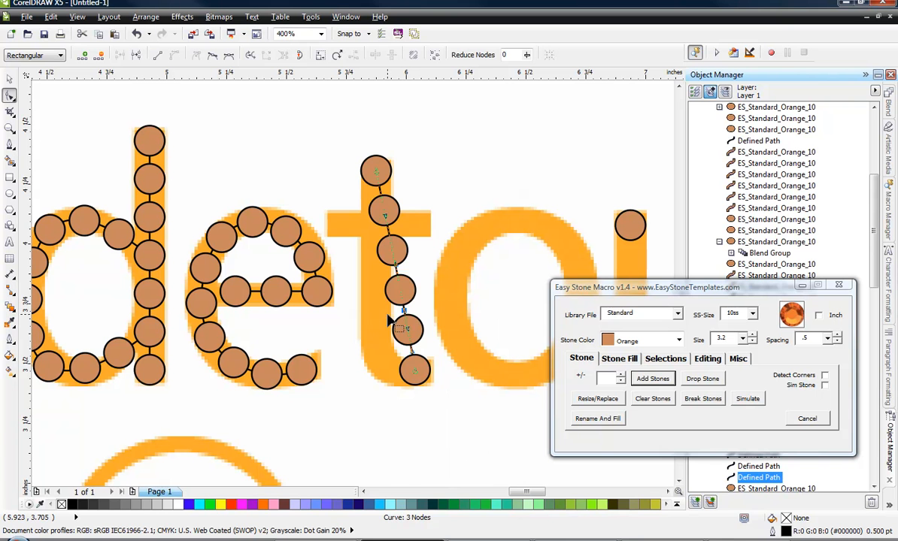
pyautogui.moveTo(406, 314); pyautogui.dragTo(350, 309)
pyautogui.rightClick(379, 233)
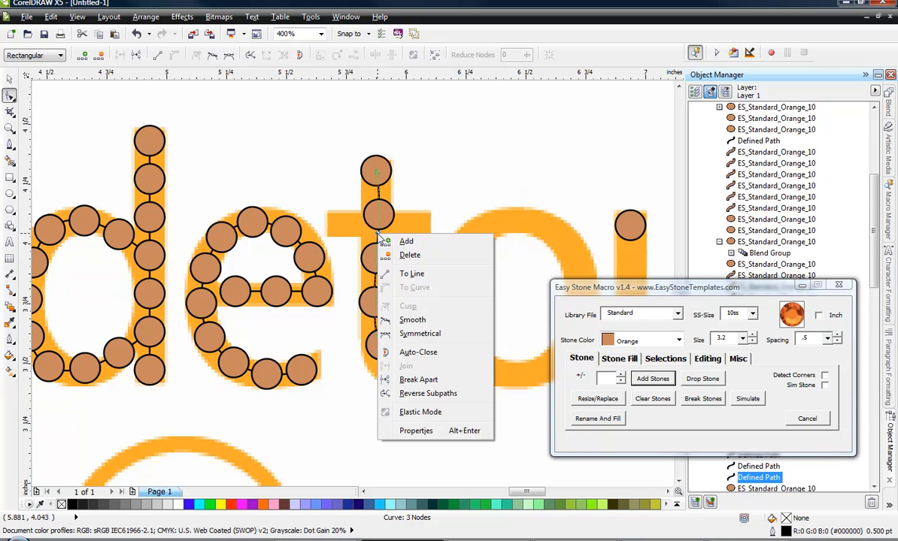
pyautogui.click(418, 273)
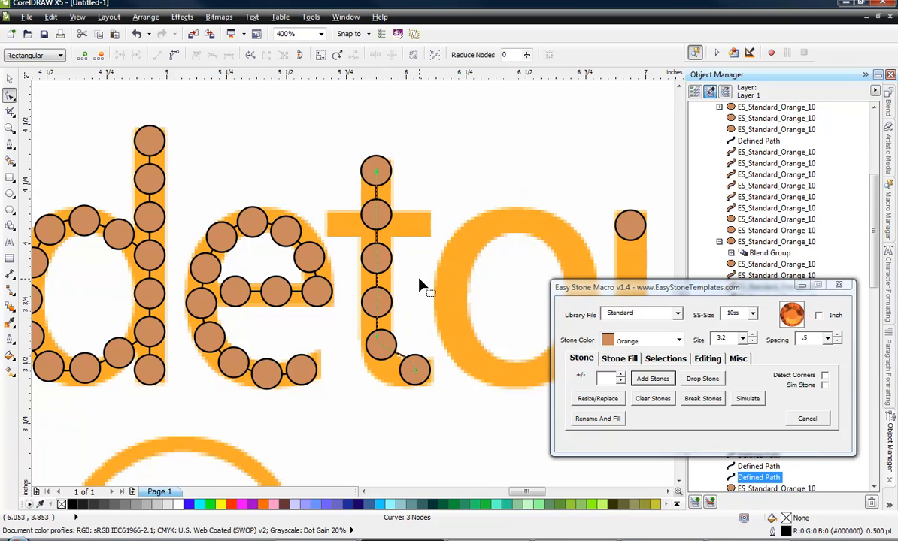
# Place a vertical guideline through the centre of the t's top stone and align the path's middle node to it.
pyautogui.moveTo(23, 194); pyautogui.dragTo(376, 172)
pyautogui.scroll(1, 371, 201)
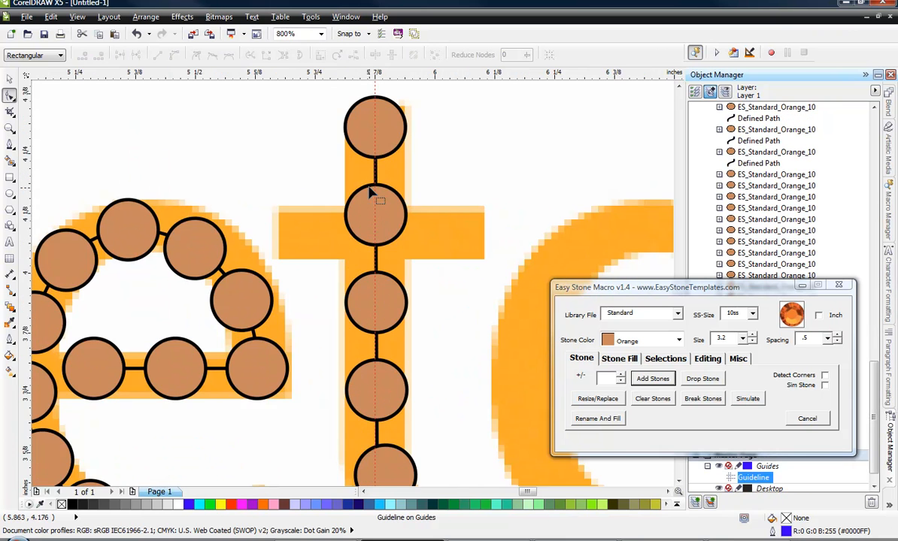
pyautogui.scroll(-1, 382, 316)
pyautogui.scroll(2, 391, 352)
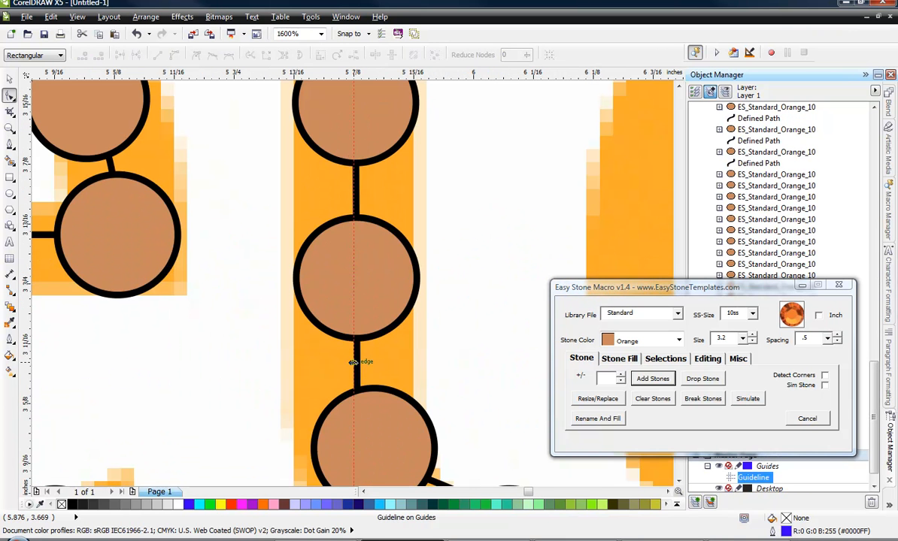
pyautogui.click(358, 361)
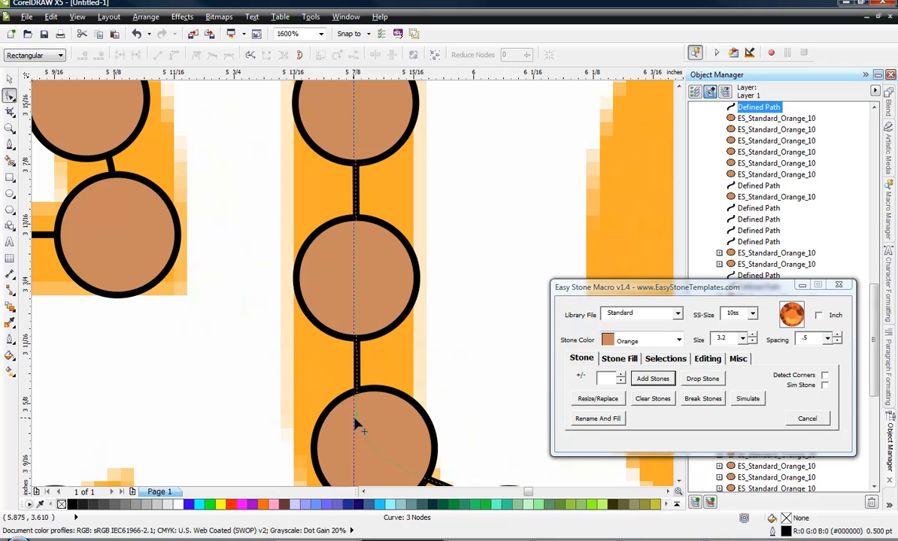
pyautogui.click(356, 420)
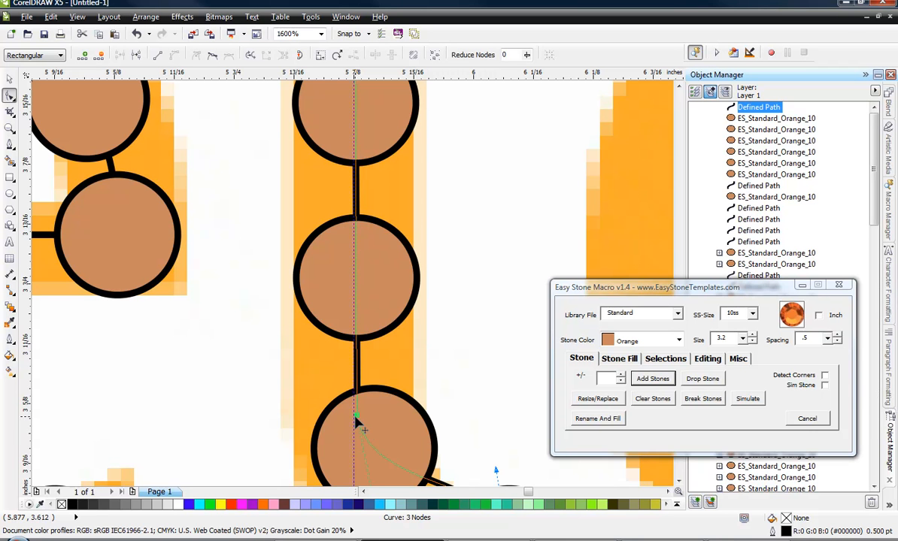
pyautogui.moveTo(357, 416); pyautogui.dragTo(353, 417)
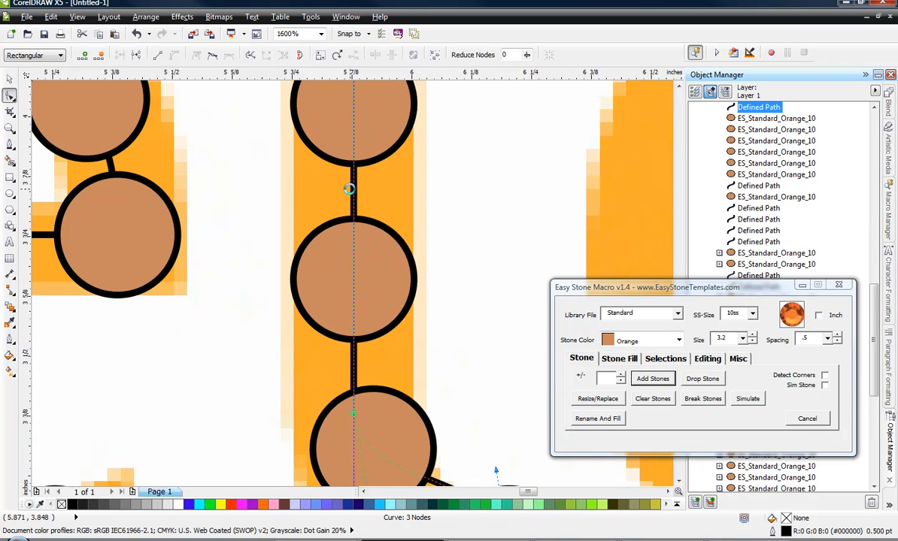
# Bend the lower segment of the t's stone path to follow the curve of the letter's foot.
pyautogui.scroll(-2, 350, 188)
pyautogui.scroll(1, 360, 242)
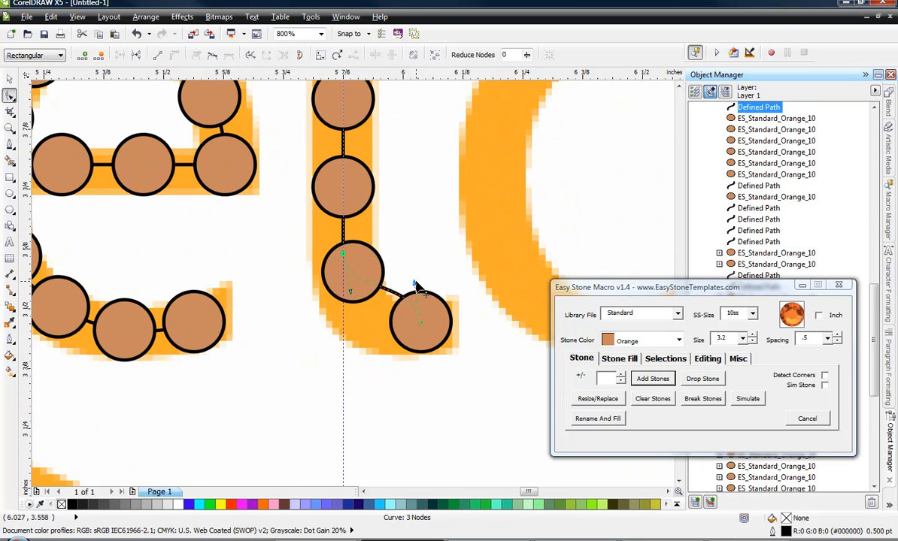
pyautogui.moveTo(414, 283); pyautogui.dragTo(368, 317)
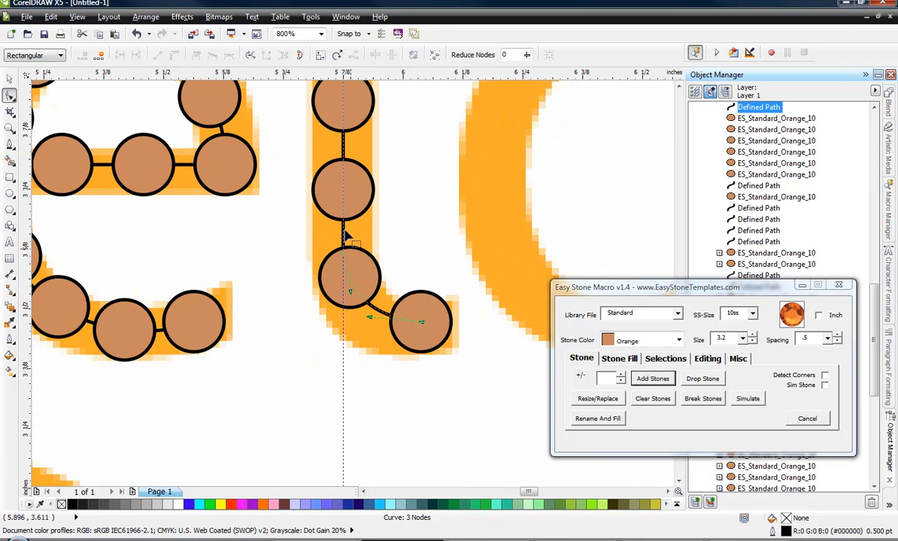
pyautogui.click(9, 79)
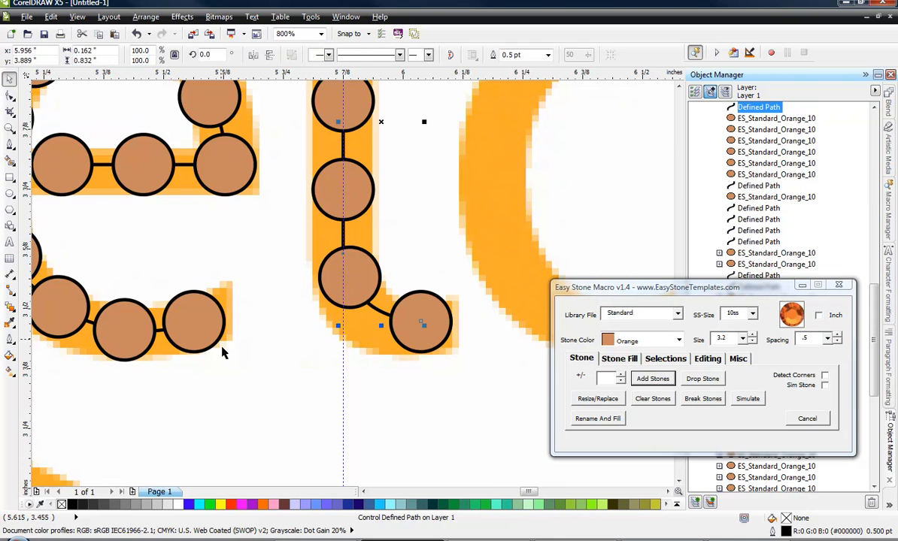
pyautogui.click(223, 353)
pyautogui.scroll(-2, 350, 354)
pyautogui.scroll(1, 347, 355)
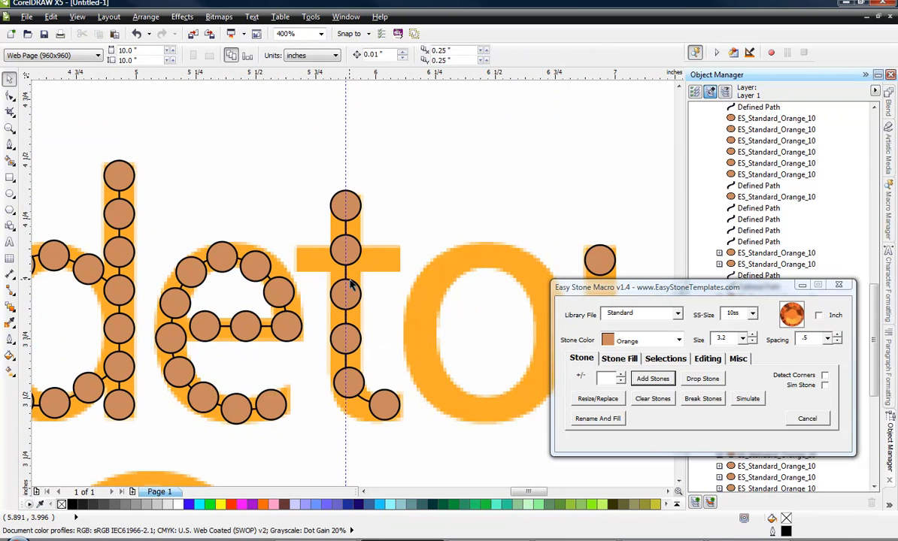
# Lower the top node of the t's stone path along the guideline so the second stone sits on the crossbar.
pyautogui.scroll(1, 350, 285)
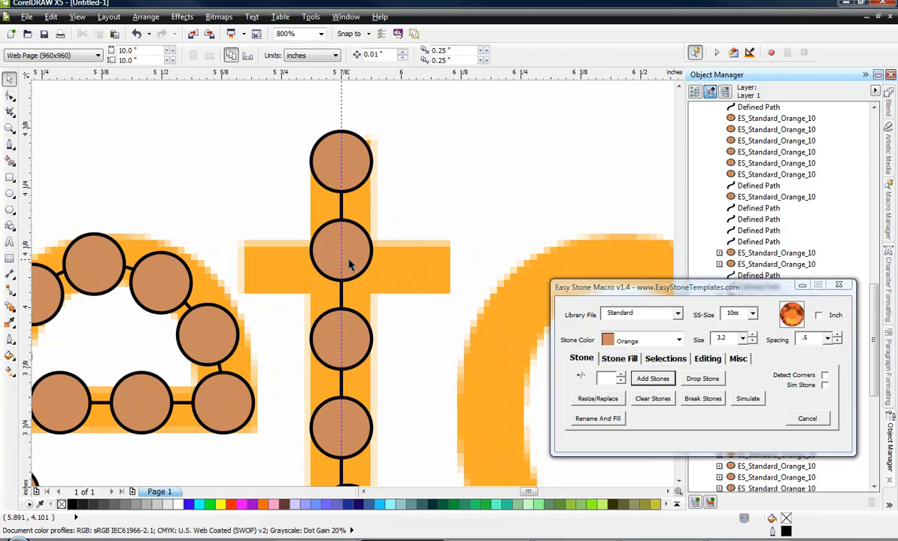
pyautogui.click(343, 203)
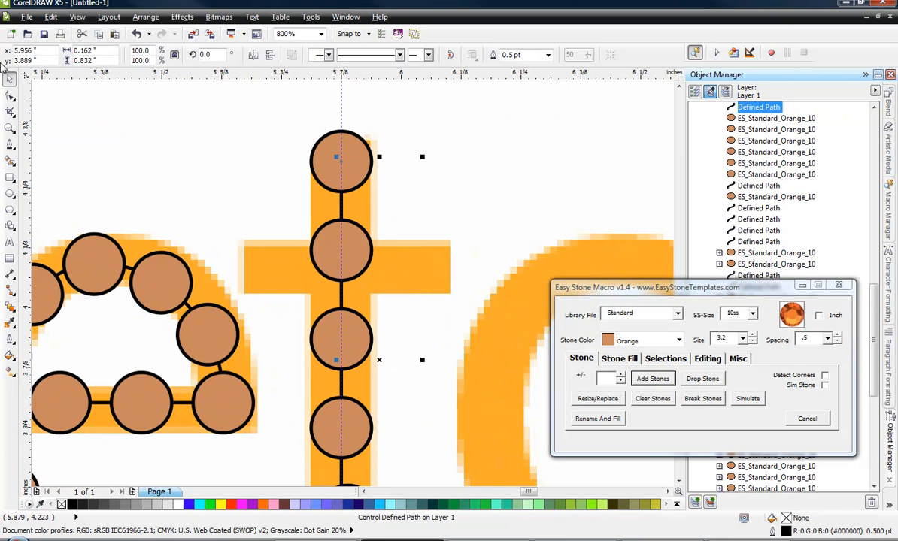
pyautogui.click(10, 96)
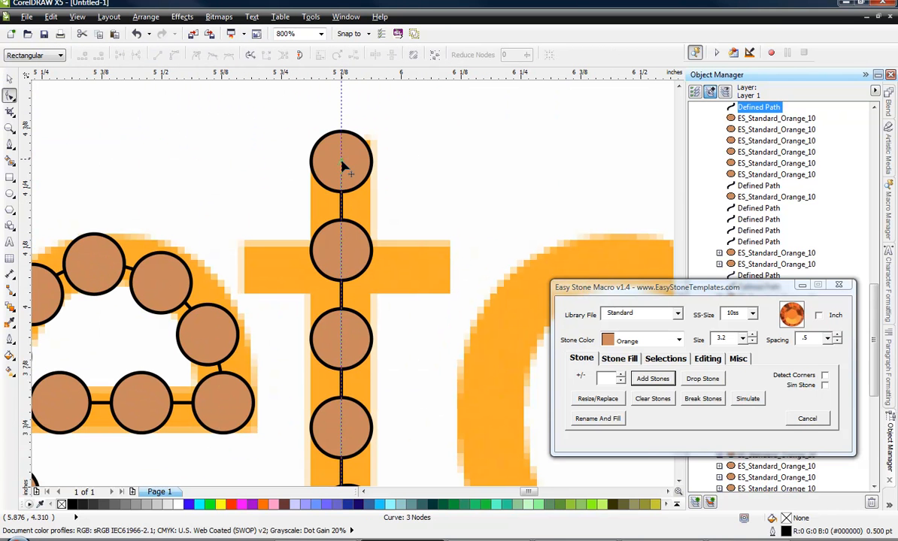
pyautogui.moveTo(343, 167); pyautogui.dragTo(341, 180)
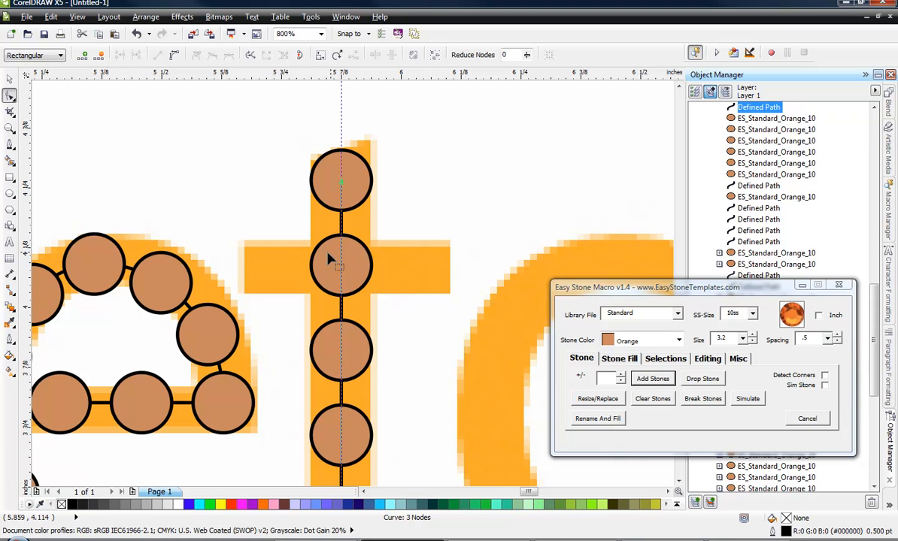
pyautogui.moveTo(342, 182); pyautogui.dragTo(342, 185)
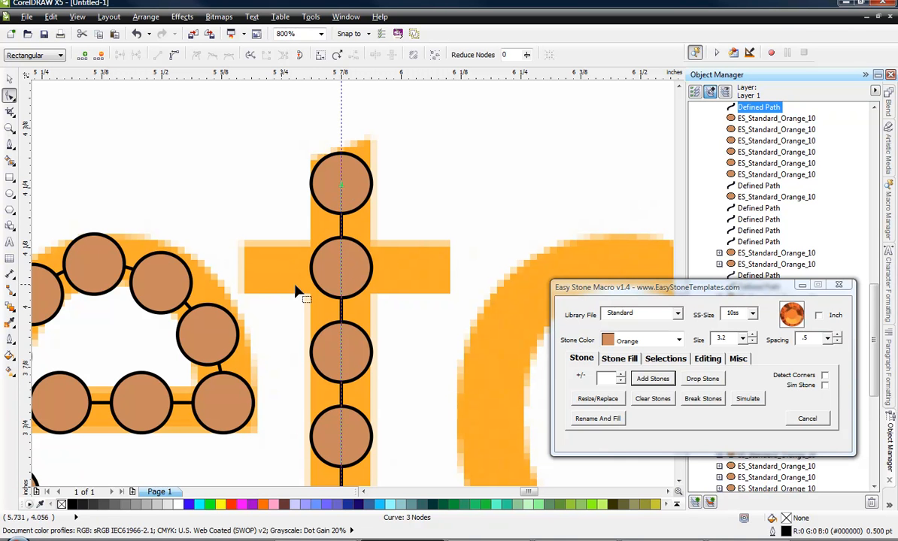
pyautogui.scroll(-2, 360, 155)
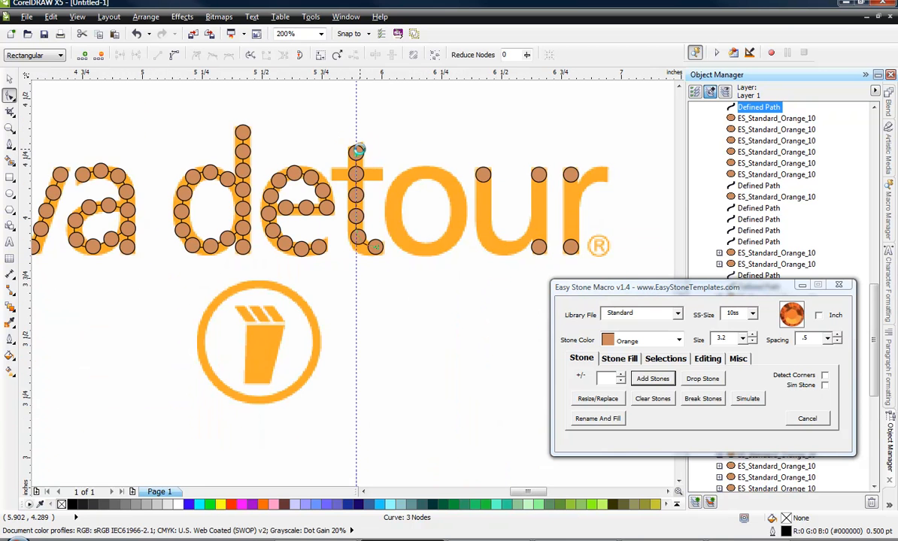
# Break the t's stone blend into separate stones.
pyautogui.scroll(1, 360, 155)
pyautogui.click(9, 79)
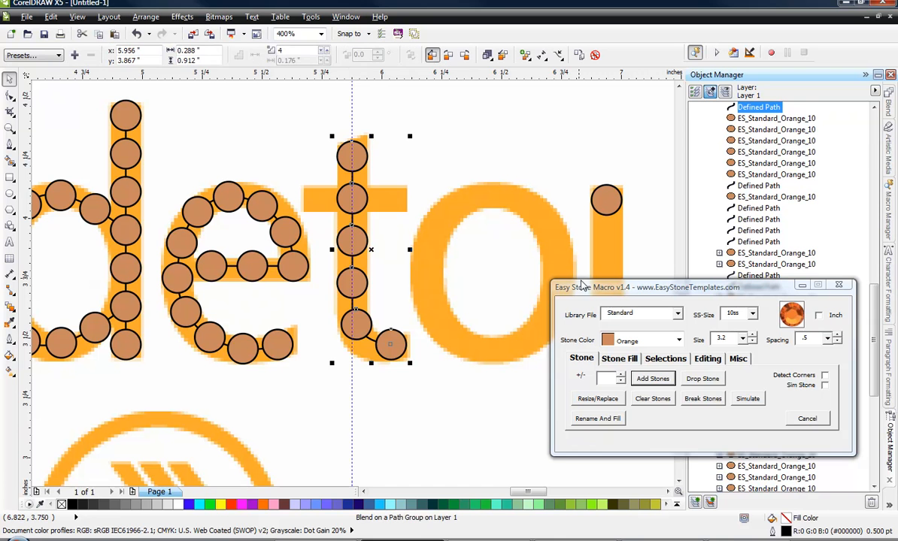
pyautogui.click(716, 402)
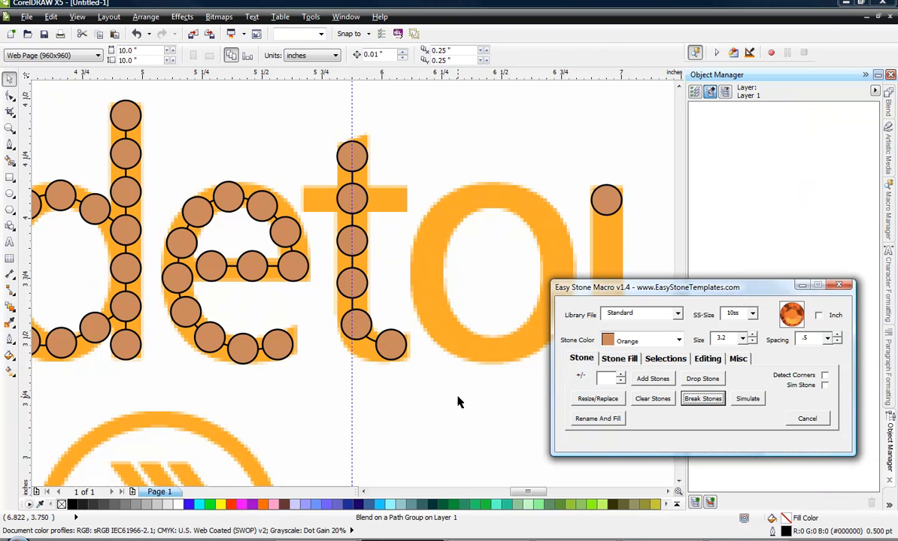
pyautogui.scroll(2, 358, 201)
pyautogui.moveTo(343, 186); pyautogui.dragTo(200, 180)
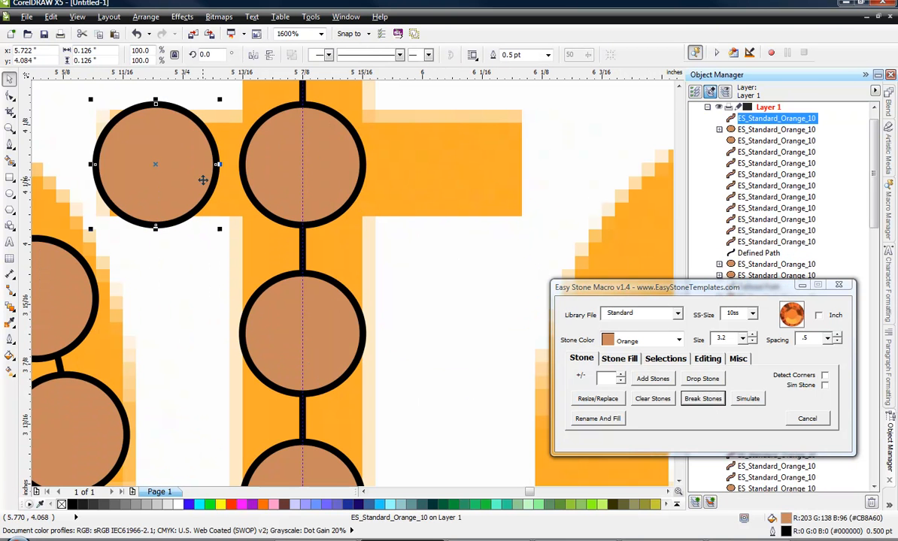
pyautogui.hotkey('ctrl', 'z')
# Add one stone on each side of the t's crossbar stone using the Stone Fill direction controls with a 3.7 offset.
pyautogui.click(619, 359)
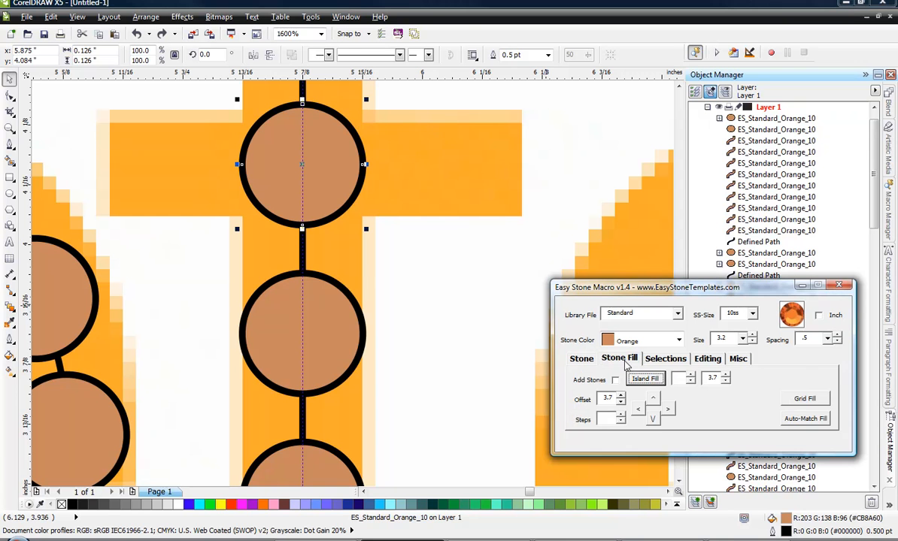
pyautogui.click(639, 411)
pyautogui.click(331, 167)
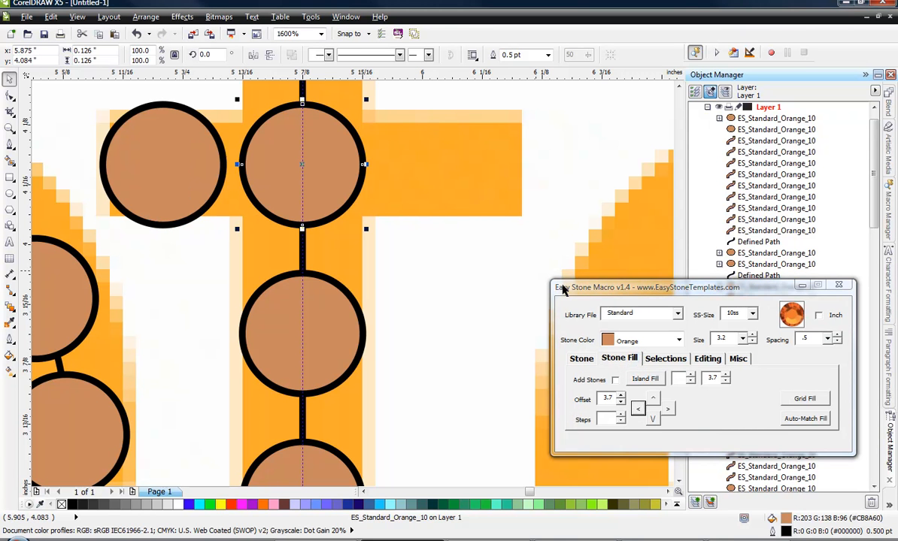
pyautogui.click(670, 409)
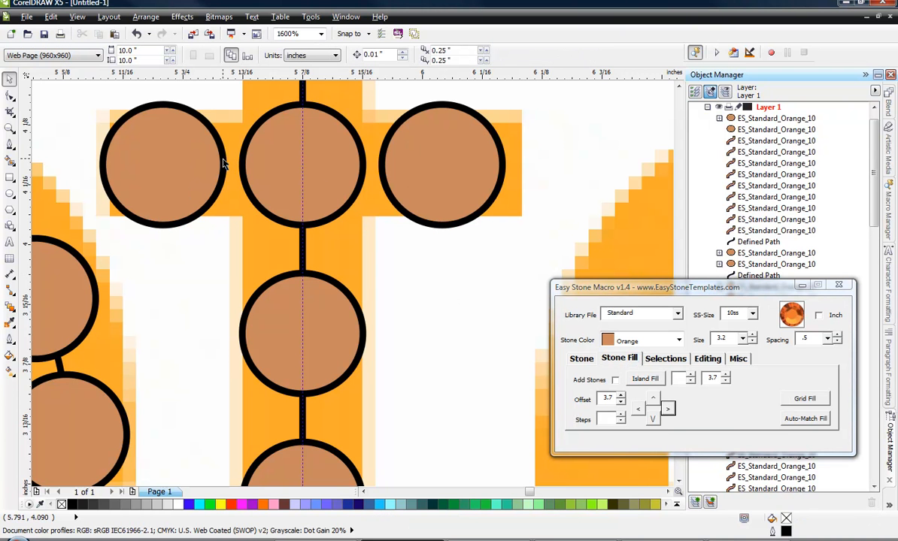
# Add orange 10ss stones between the top and bottom stones of the r's stem, and break them into separate stones.
pyautogui.scroll(-1, 320, 180)
pyautogui.scroll(-1, 320, 181)
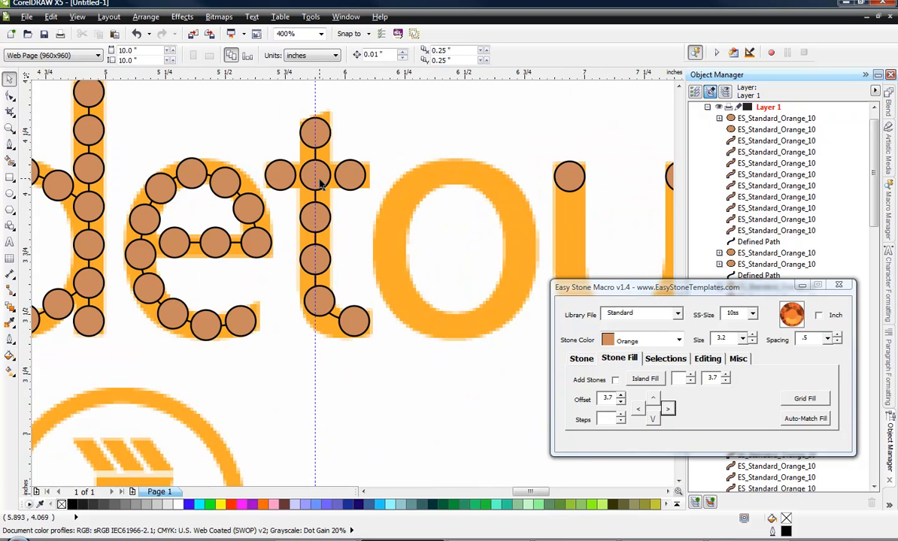
pyautogui.scroll(-1, 383, 214)
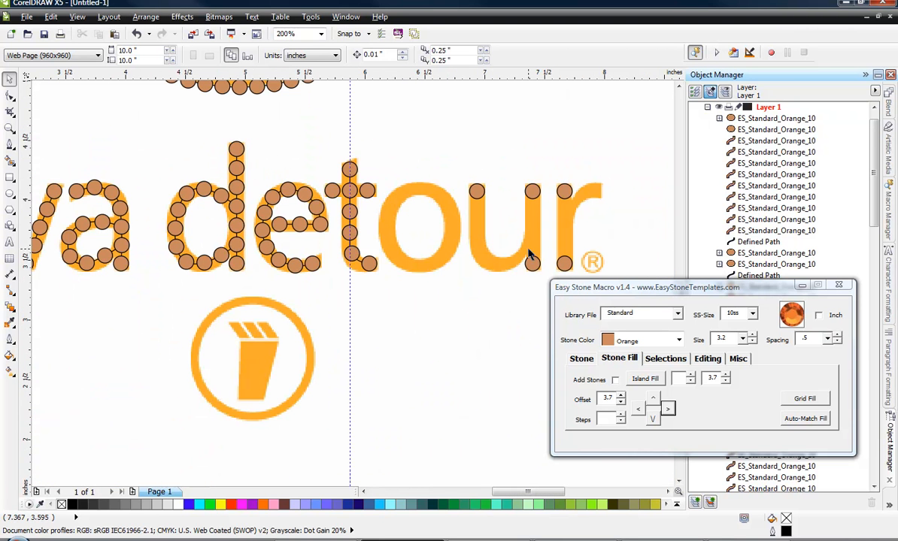
pyautogui.scroll(1, 600, 203)
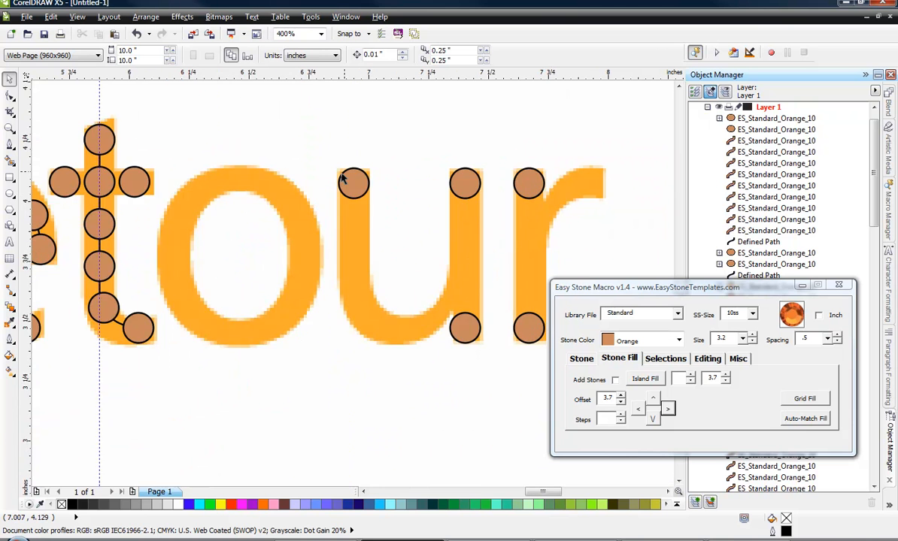
pyautogui.scroll(-2, 363, 187)
pyautogui.scroll(2, 401, 200)
pyautogui.click(414, 203)
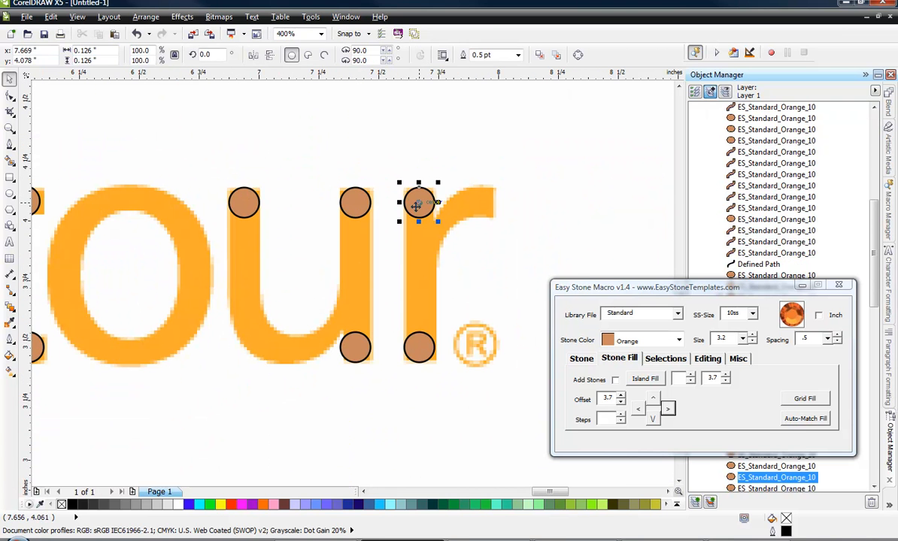
pyautogui.keyDown('shift'); pyautogui.click(416, 345); pyautogui.keyUp('shift')
pyautogui.click(580, 359)
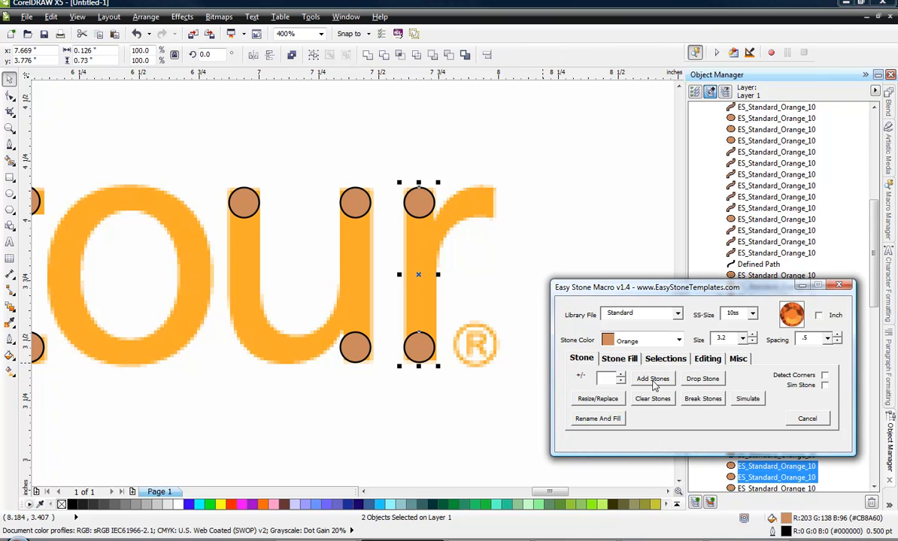
pyautogui.click(653, 381)
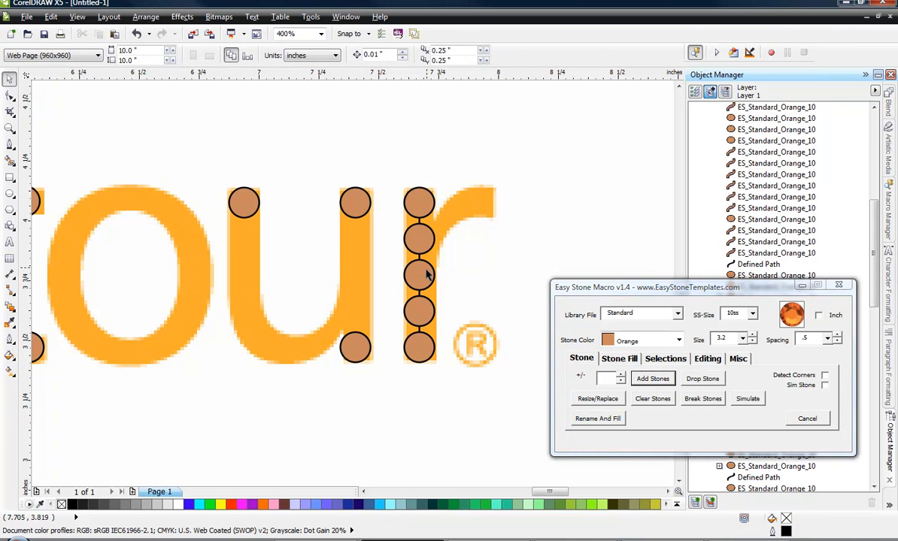
pyautogui.click(427, 275)
pyautogui.click(700, 399)
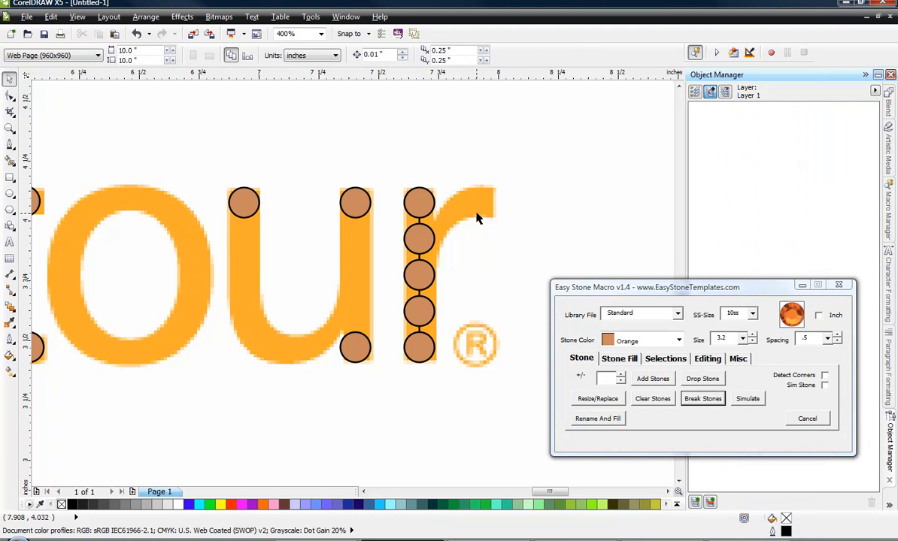
# Copy the second stone of the r's stem onto the start of its arm, and copy that stone to the arm's end.
pyautogui.scroll(1, 455, 218)
pyautogui.click(380, 263)
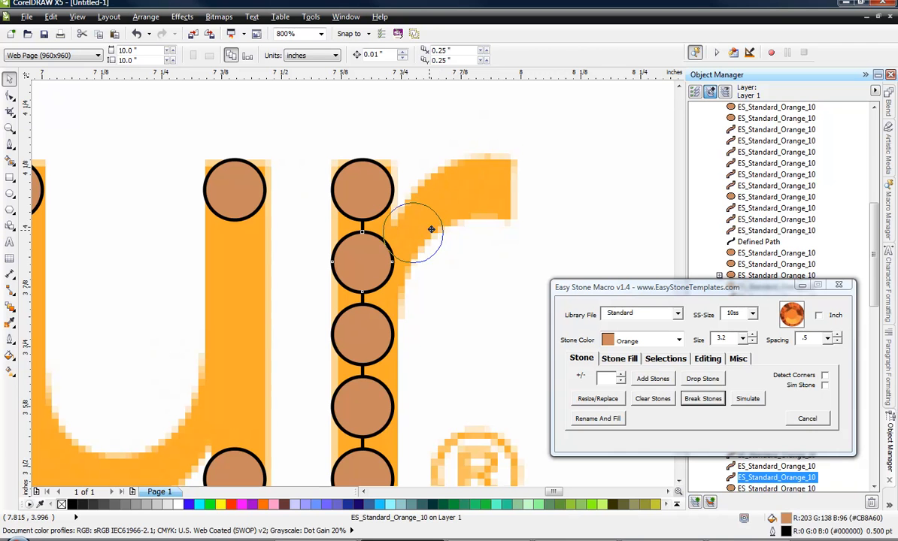
pyautogui.click(445, 226)
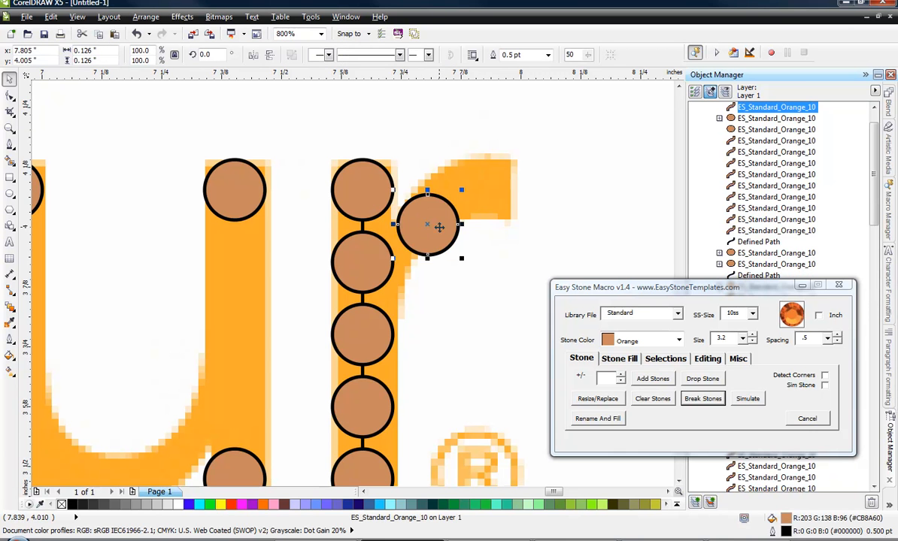
pyautogui.click(509, 205)
pyautogui.click(513, 134)
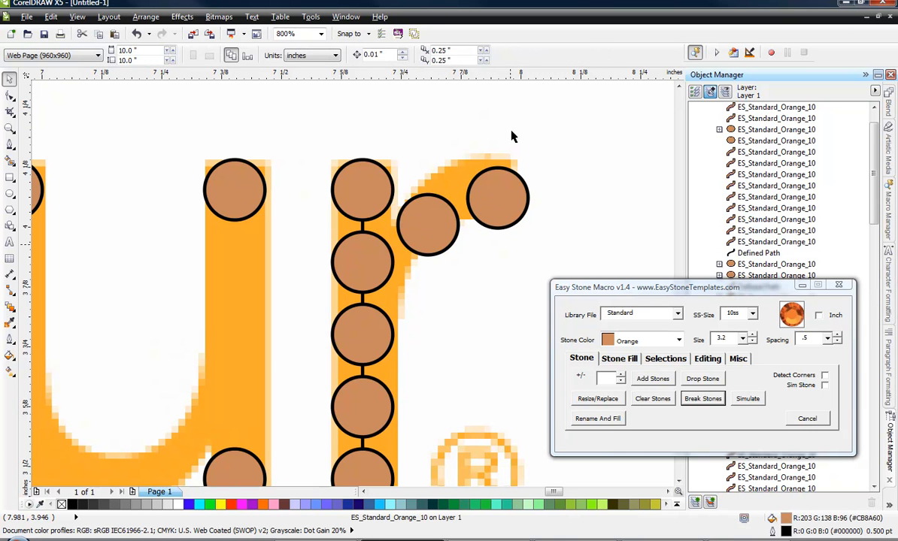
# Fill the u's right stem with orange 10ss stones between its two end stones, and break them into separate stones.
pyautogui.scroll(-1, 539, 164)
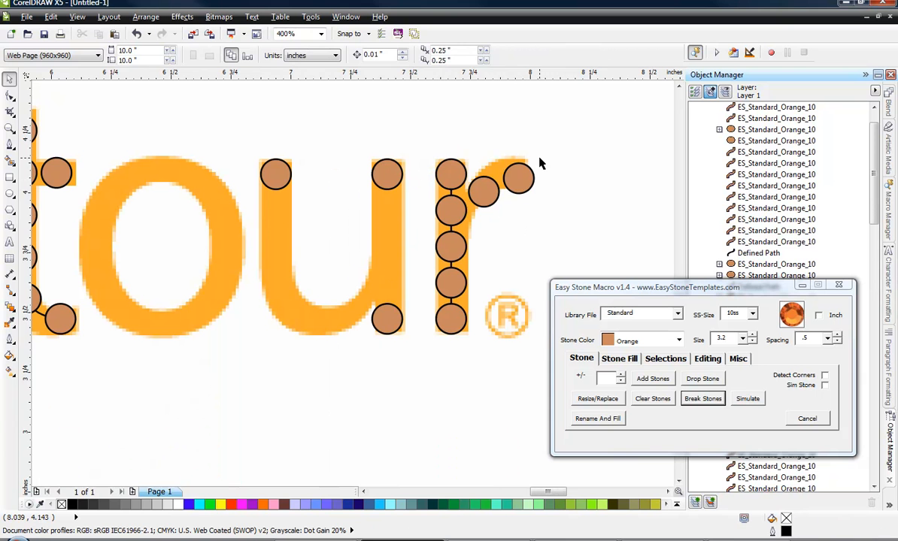
pyautogui.click(394, 179)
pyautogui.keyDown('shift'); pyautogui.click(382, 316); pyautogui.keyUp('shift')
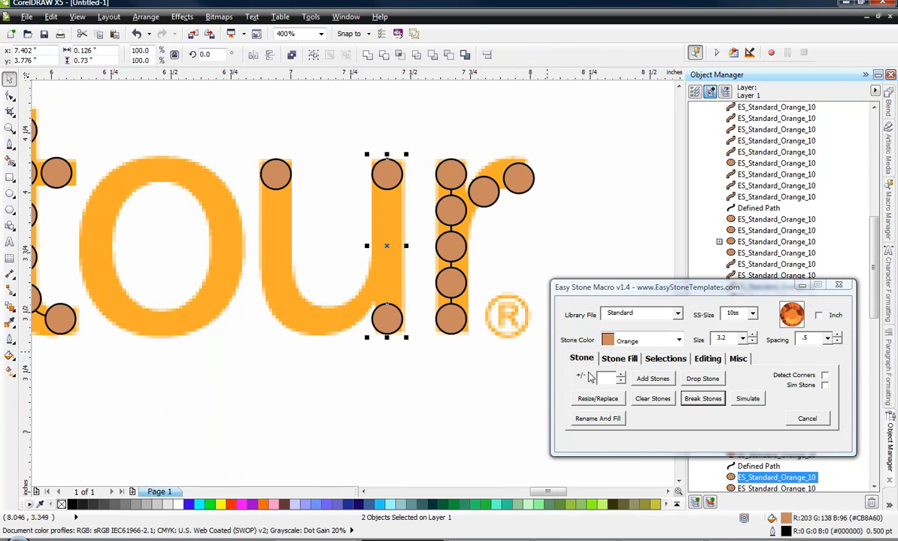
pyautogui.click(658, 382)
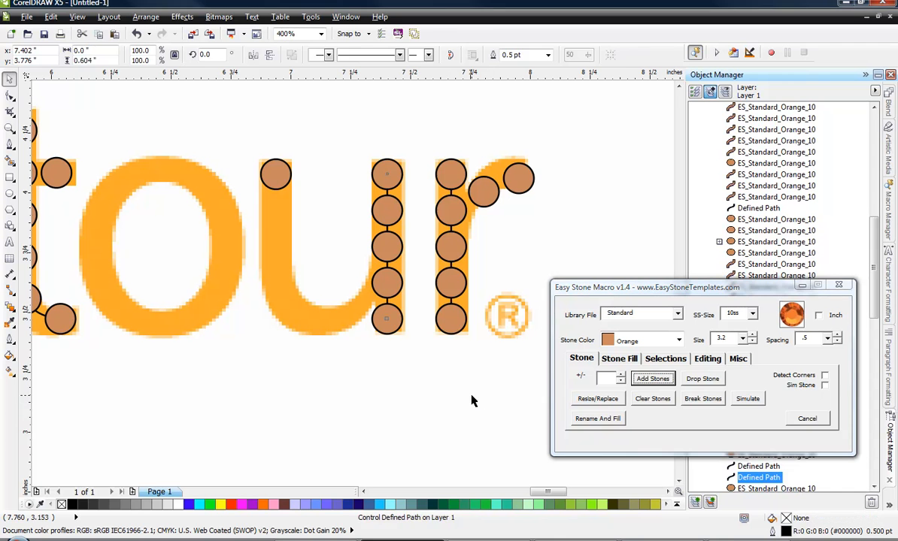
pyautogui.click(400, 281)
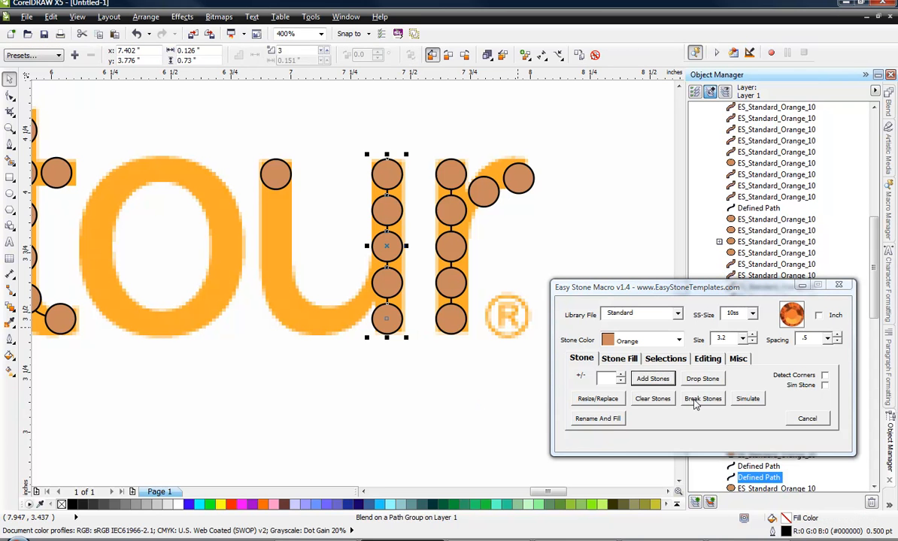
pyautogui.click(701, 399)
# Add stones between the u's top-left stone and its right stem's fourth stone, and bend their path along the letter's bowl.
pyautogui.click(272, 178)
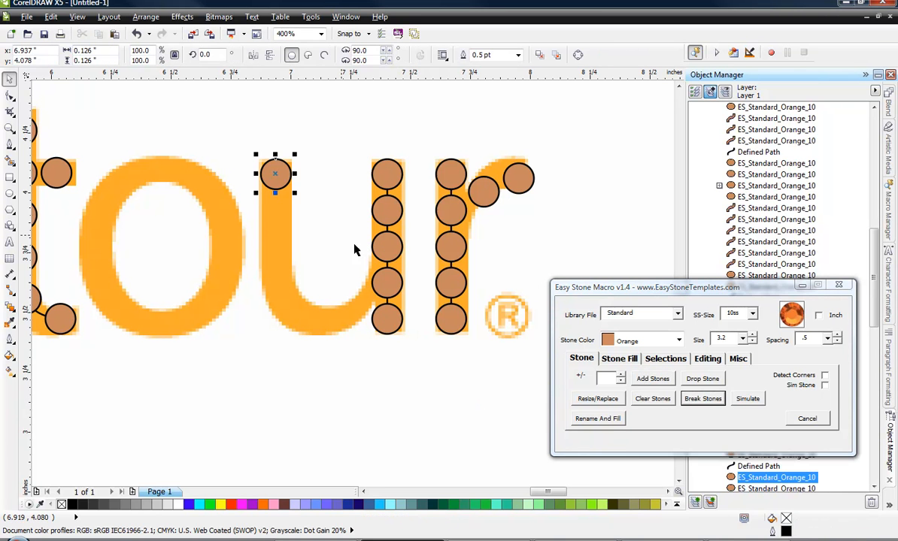
pyautogui.keyDown('shift'); pyautogui.click(385, 282); pyautogui.keyUp('shift')
pyautogui.click(649, 377)
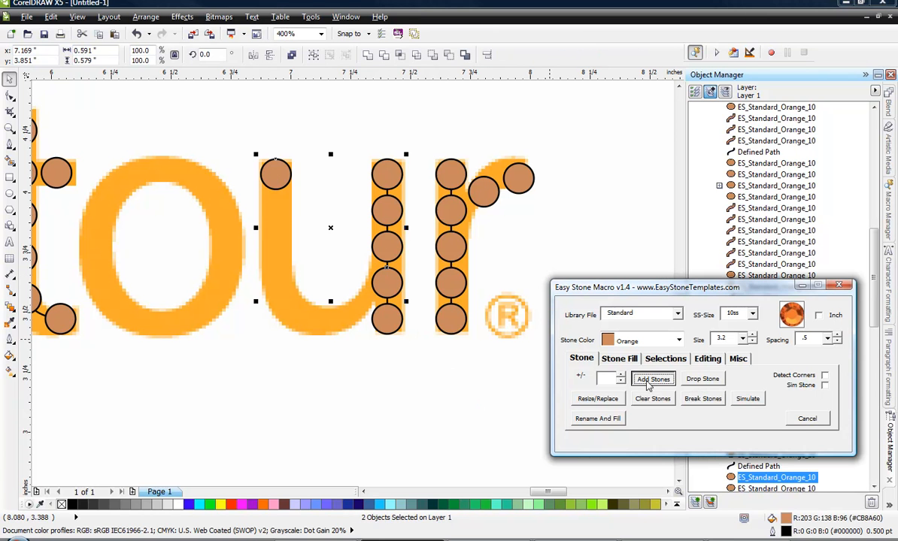
pyautogui.click(10, 96)
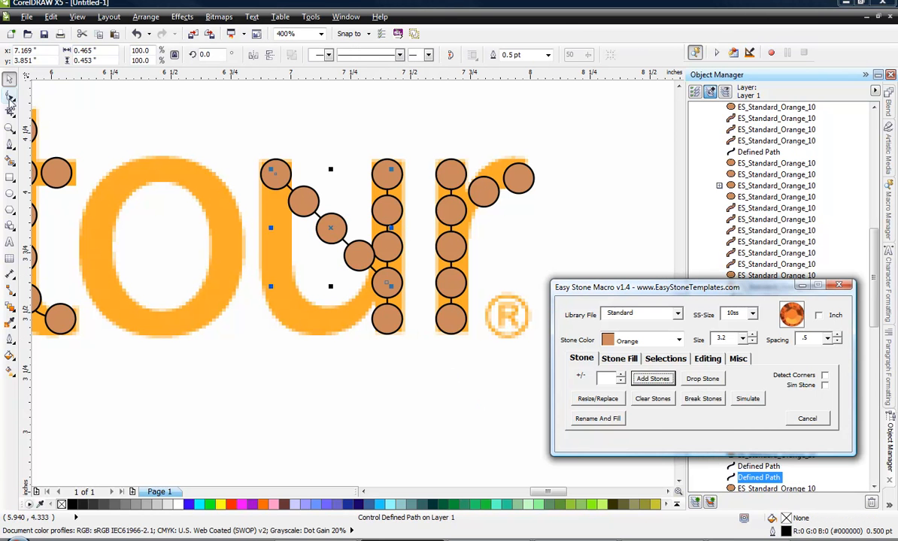
pyautogui.moveTo(331, 228); pyautogui.dragTo(289, 303)
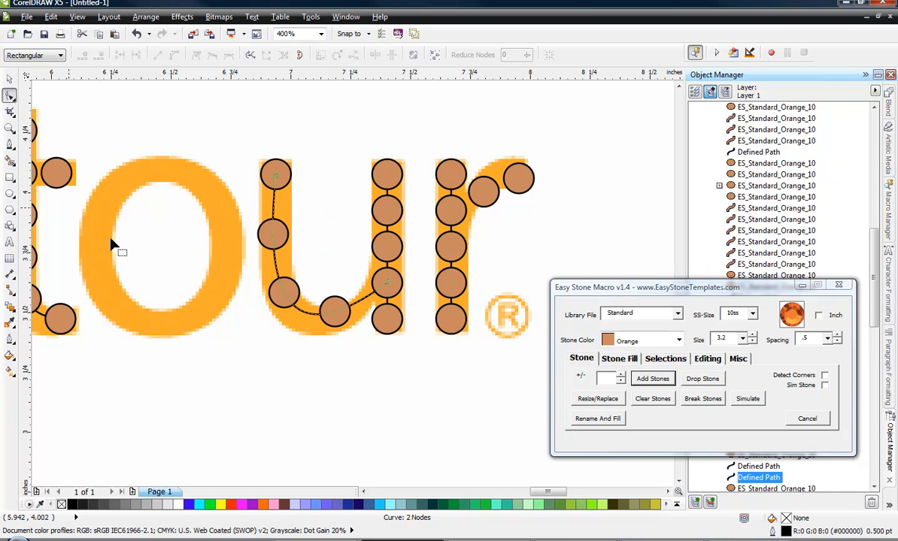
# Refill the u's curved path with orange 10ss stones at .5 spacing.
pyautogui.click(9, 78)
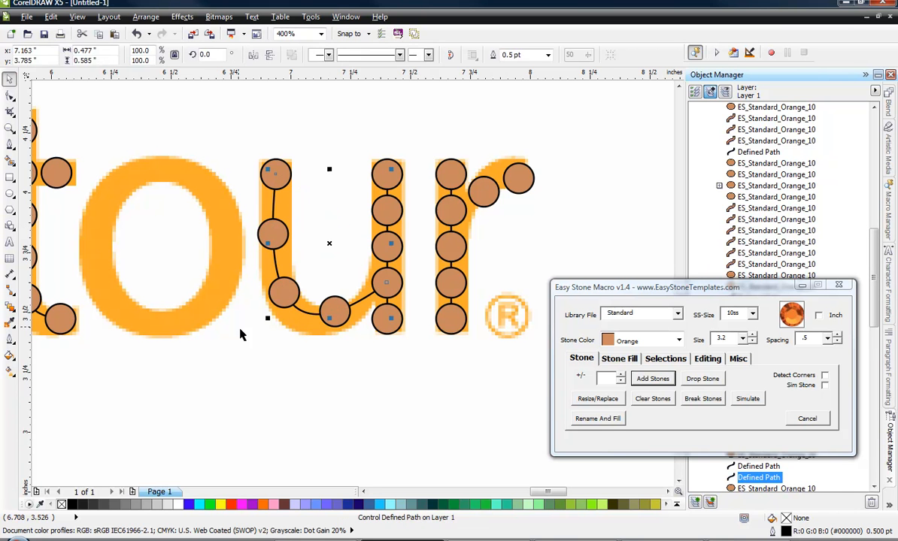
pyautogui.click(241, 331)
pyautogui.click(296, 293)
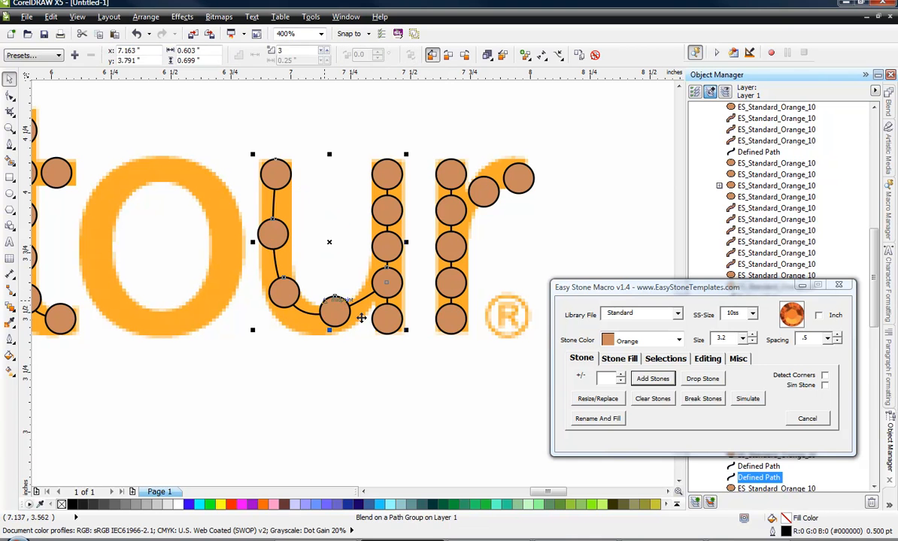
pyautogui.click(662, 380)
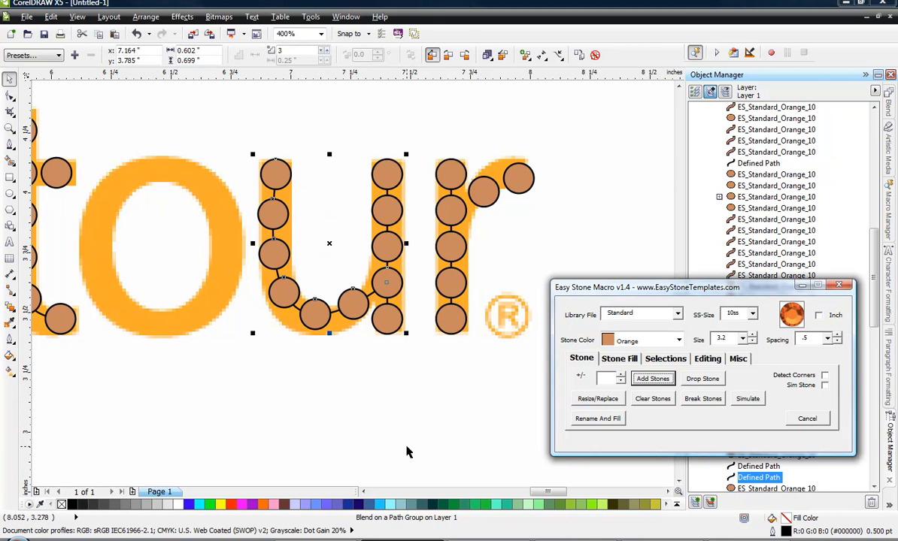
pyautogui.click(380, 387)
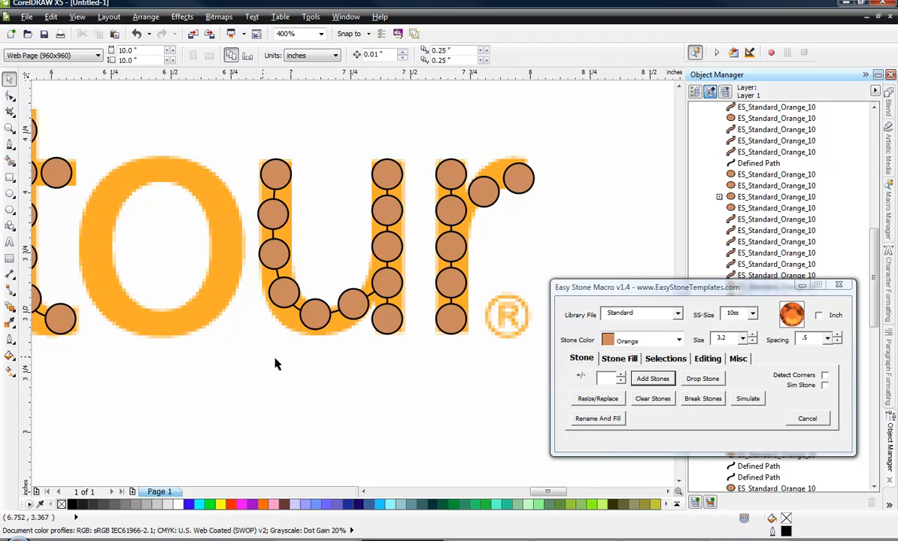
pyautogui.scroll(-2, 203, 314)
pyautogui.scroll(2, 202, 319)
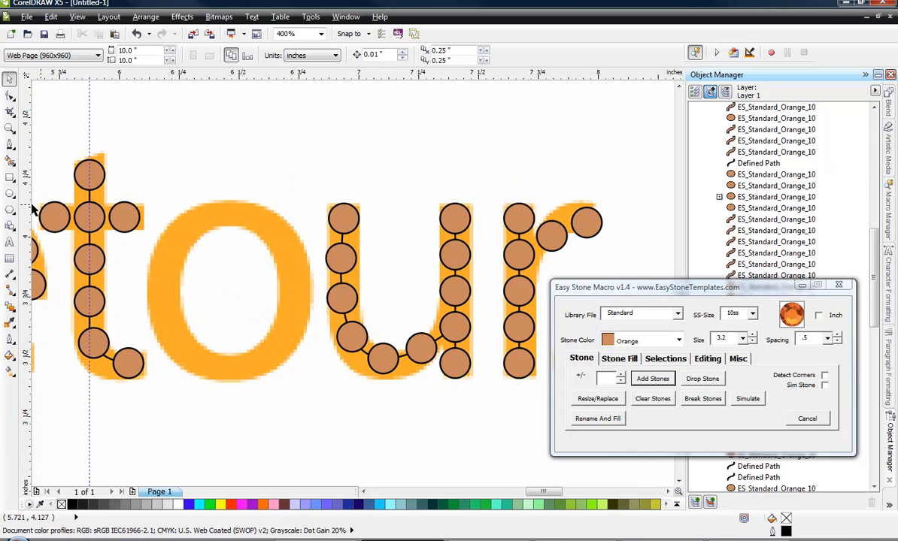
# Draw an ellipse about 0.55 by 0.67 inch along the middle of the o and fill it with orange 10ss stones.
pyautogui.click(10, 193)
pyautogui.moveTo(168, 207); pyautogui.dragTo(301, 370)
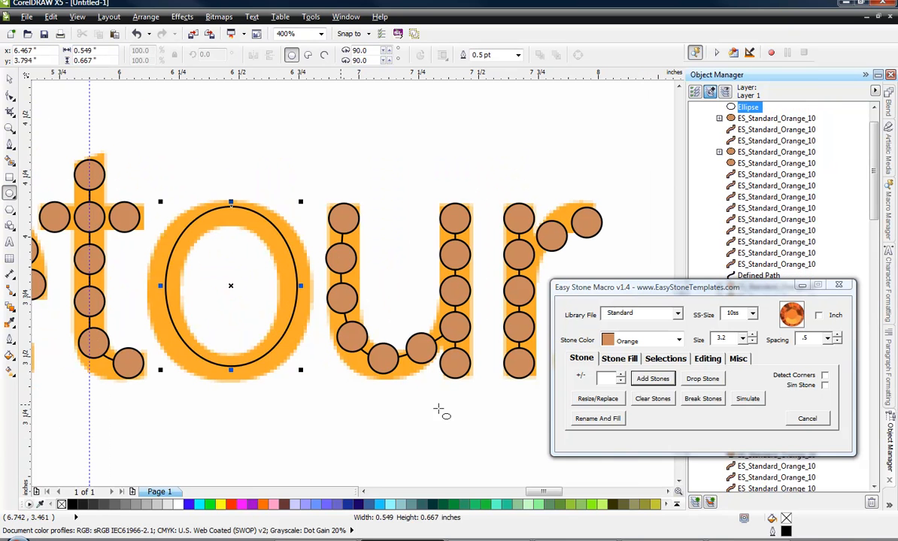
pyautogui.click(652, 378)
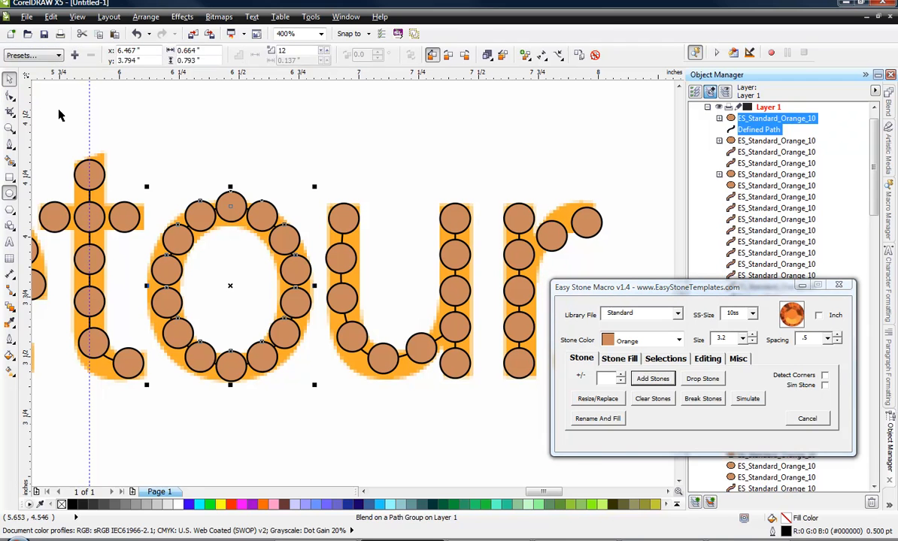
# Remove one stone from the o's ring so the remaining stones are spread slightly wider.
pyautogui.keyDown('ctrl'); pyautogui.click(232, 204); pyautogui.keyUp('ctrl')
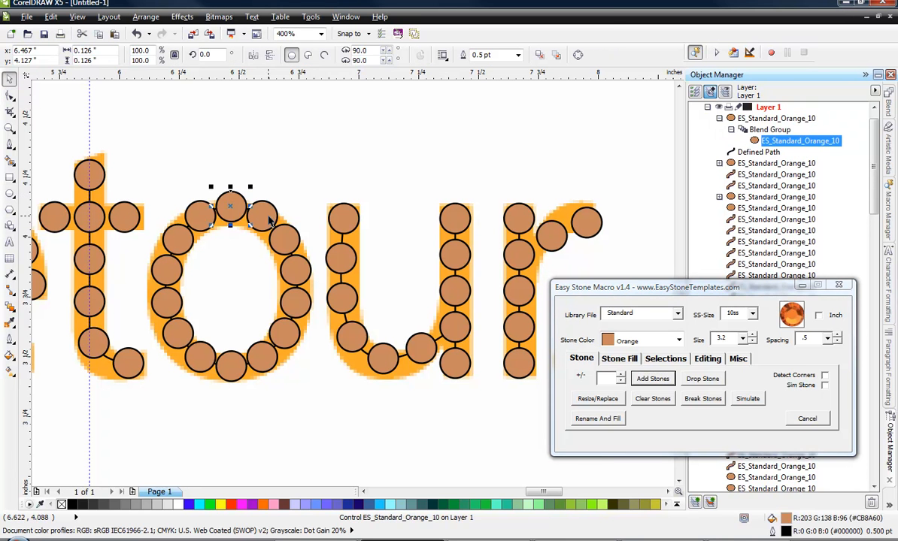
pyautogui.click(260, 216)
pyautogui.click(297, 295)
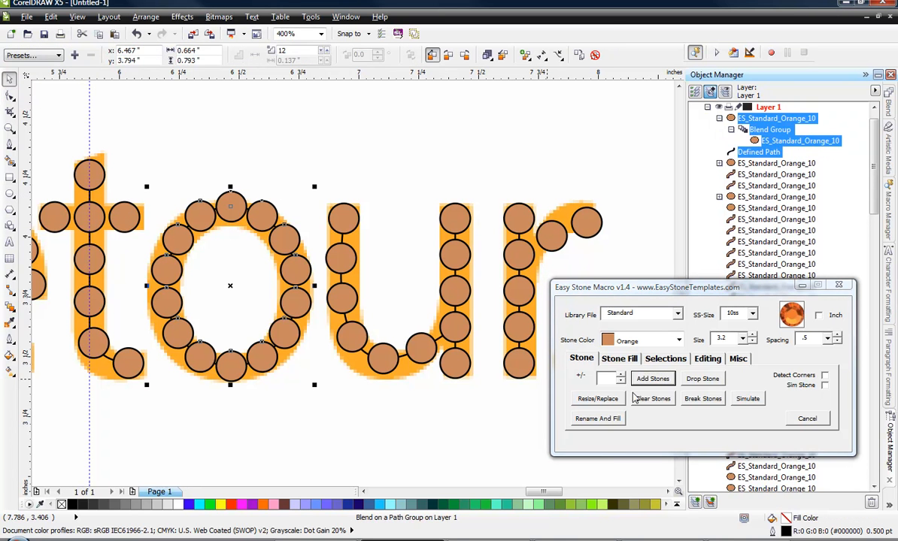
pyautogui.click(620, 381)
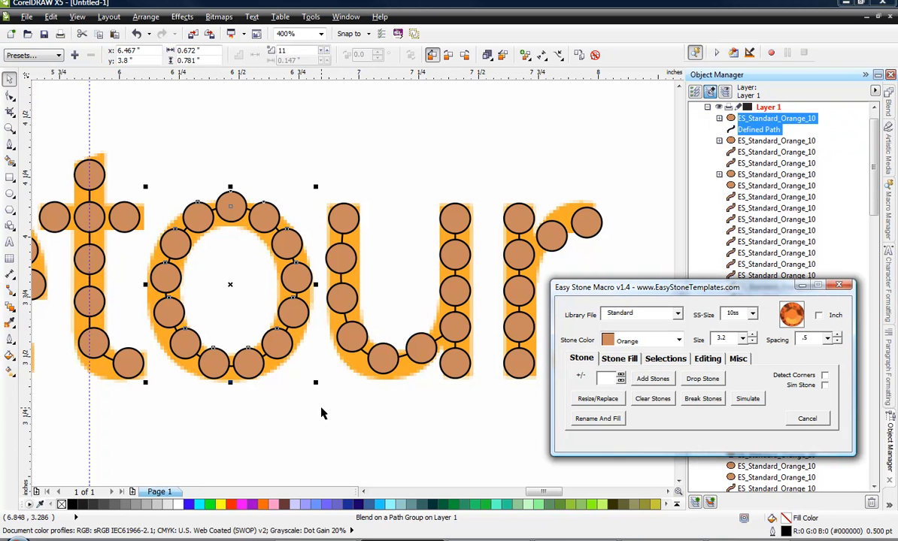
pyautogui.click(320, 413)
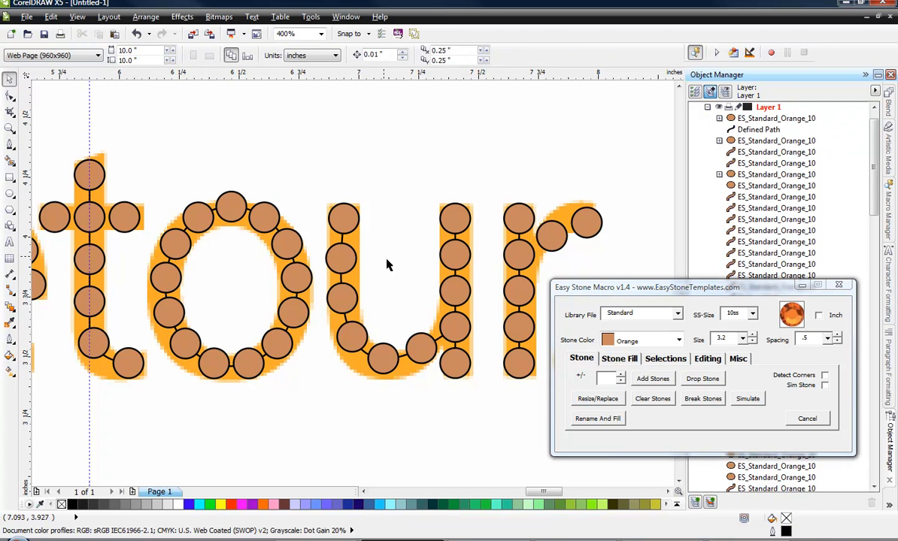
# Align the bottom of the o's stone ring with the bottom stone of the u's right stem.
pyautogui.click(239, 366)
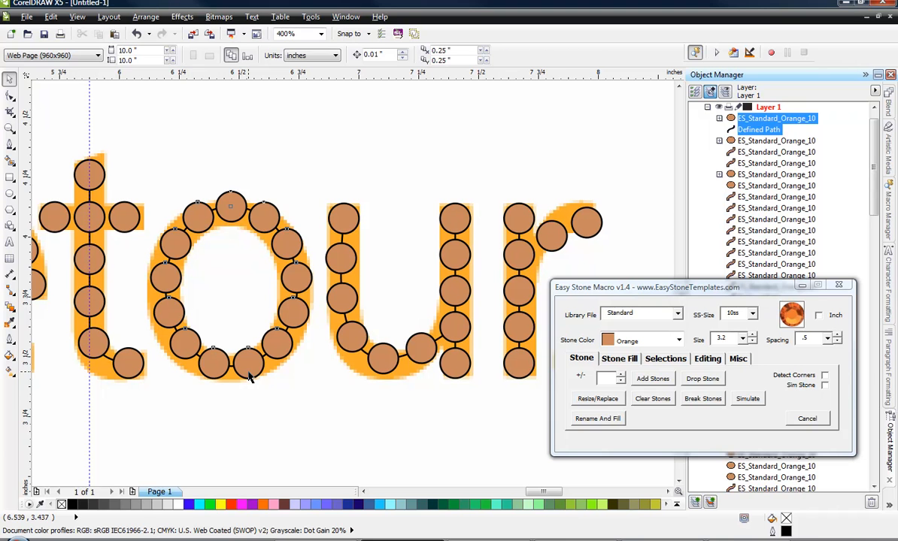
pyautogui.keyDown('shift'); pyautogui.click(467, 369); pyautogui.keyUp('shift')
pyautogui.press('b')
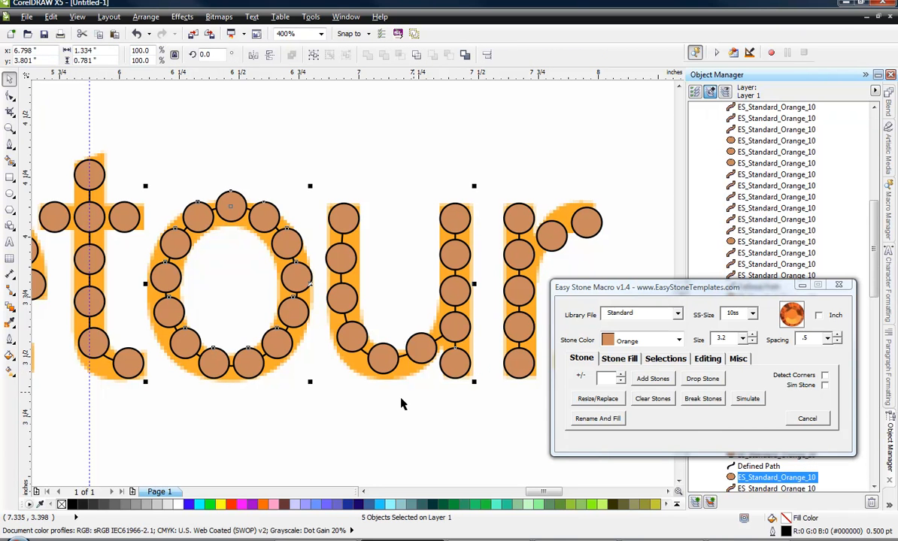
pyautogui.click(359, 413)
# Delete the vertical guideline that runs through the t.
pyautogui.scroll(-1, 466, 388)
pyautogui.scroll(-1, 466, 392)
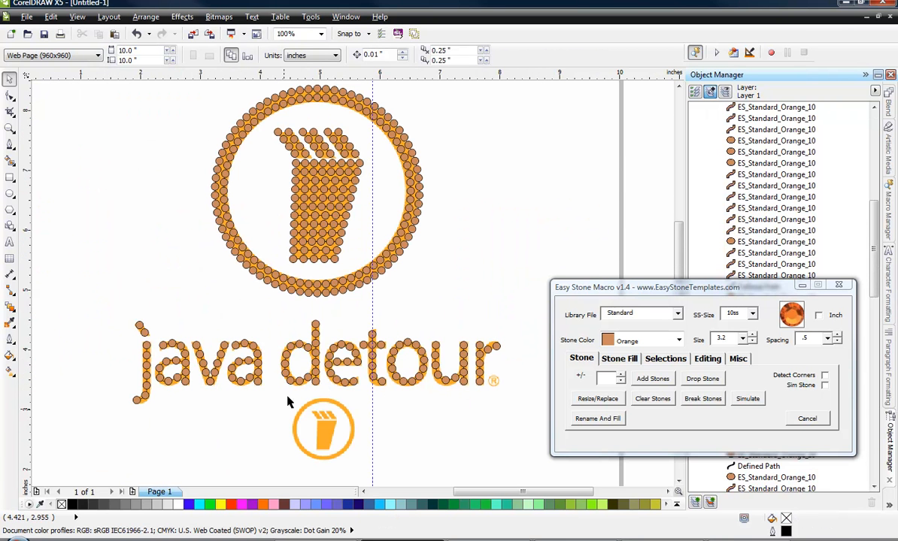
pyautogui.click(372, 299)
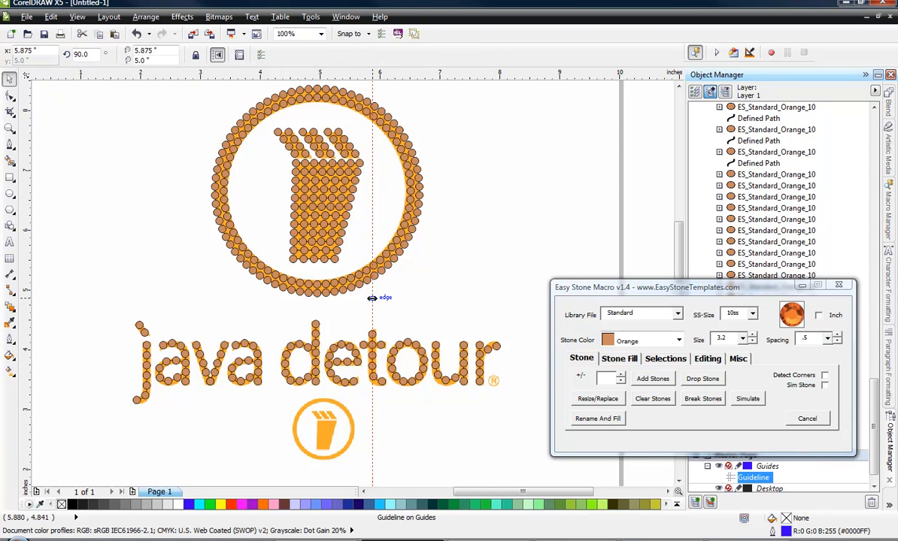
pyautogui.press('Delete')
# Select all the stones of the design and place a copy of them on the empty area left of the page.
pyautogui.press('F3')
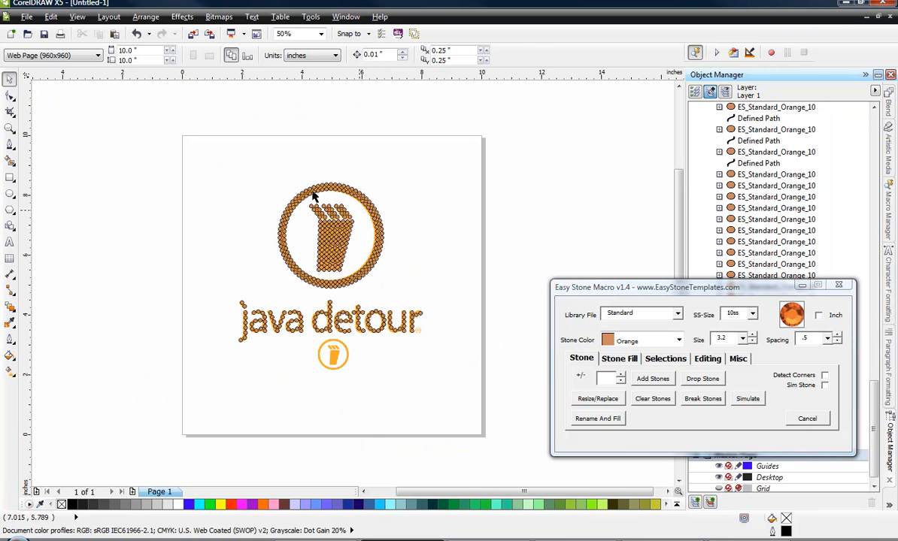
pyautogui.moveTo(137, 155); pyautogui.dragTo(467, 357)
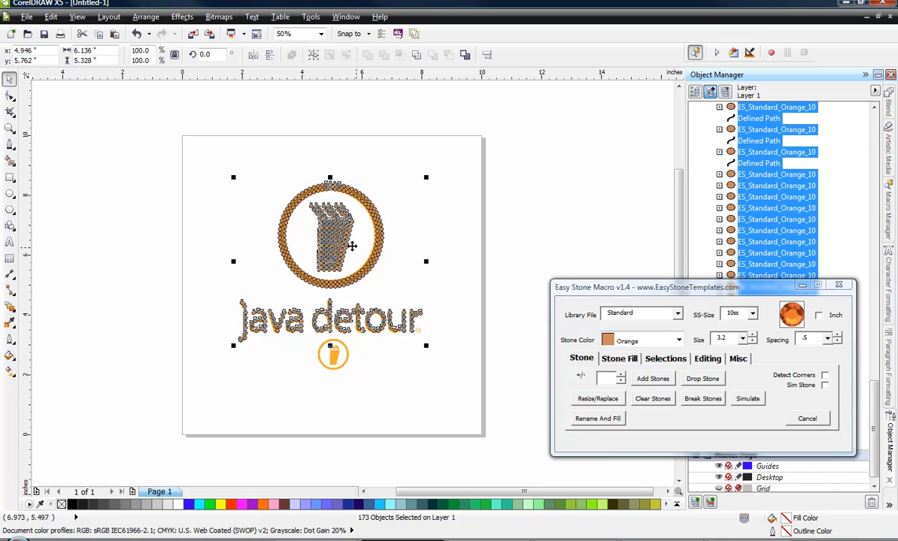
pyautogui.scroll(-1, 423, 260)
pyautogui.moveTo(423, 260); pyautogui.dragTo(232, 275)
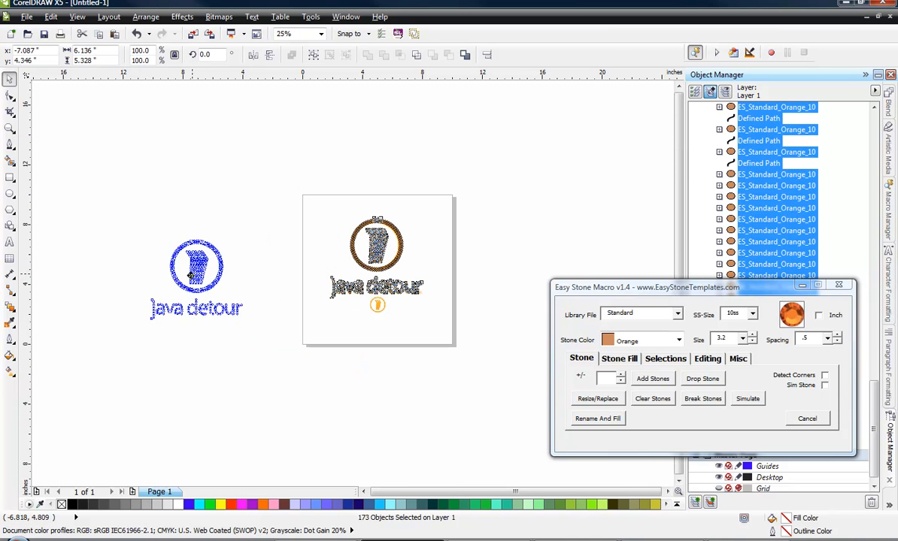
pyautogui.click(171, 344)
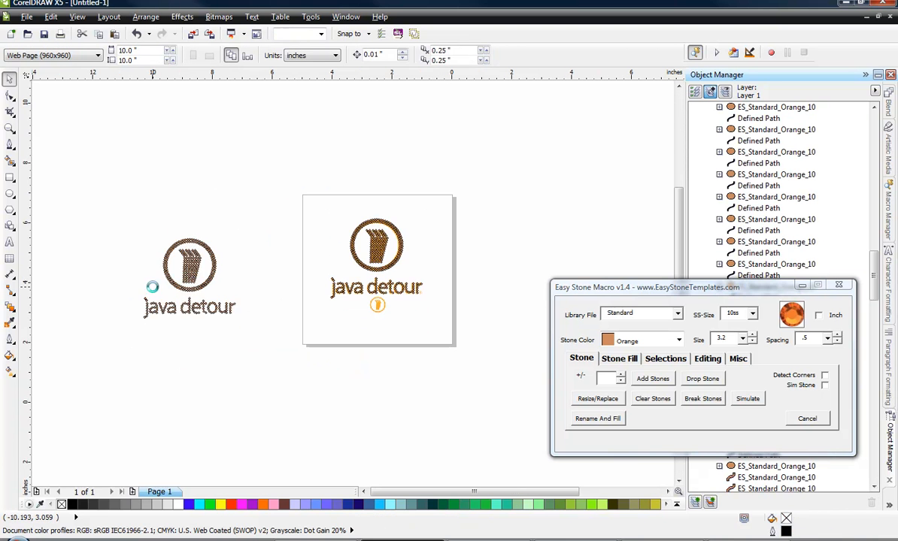
# Break the stone blends of the entire copied design into separate stones.
pyautogui.scroll(1, 144, 272)
pyautogui.moveTo(86, 164); pyautogui.dragTo(377, 386)
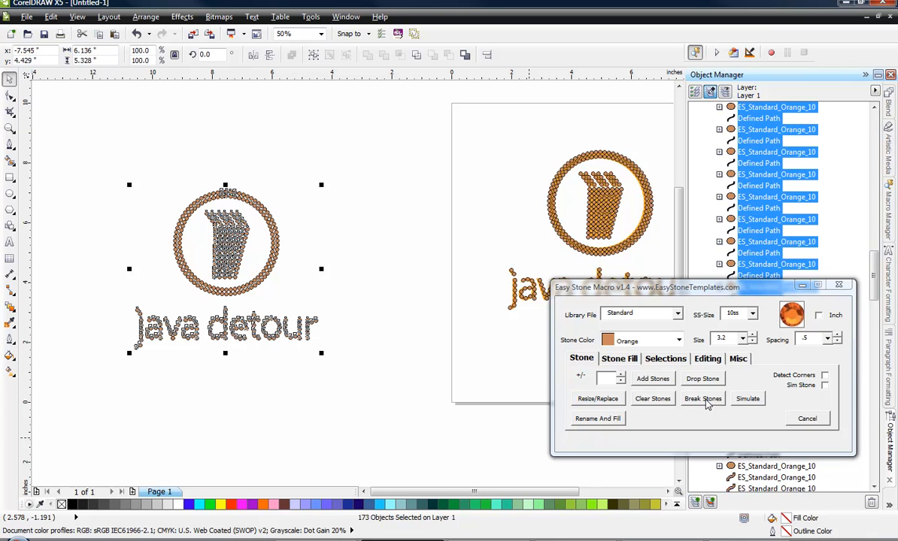
pyautogui.click(705, 400)
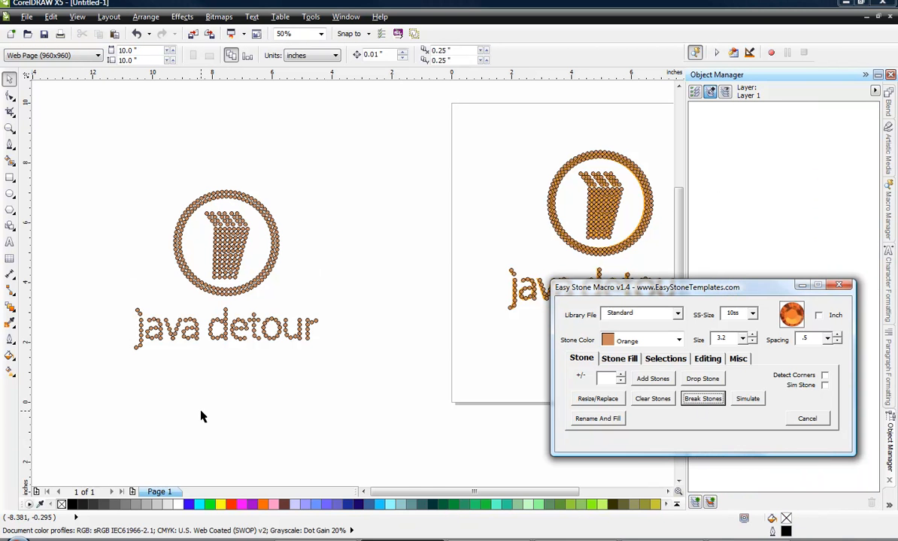
pyautogui.scroll(2, 192, 259)
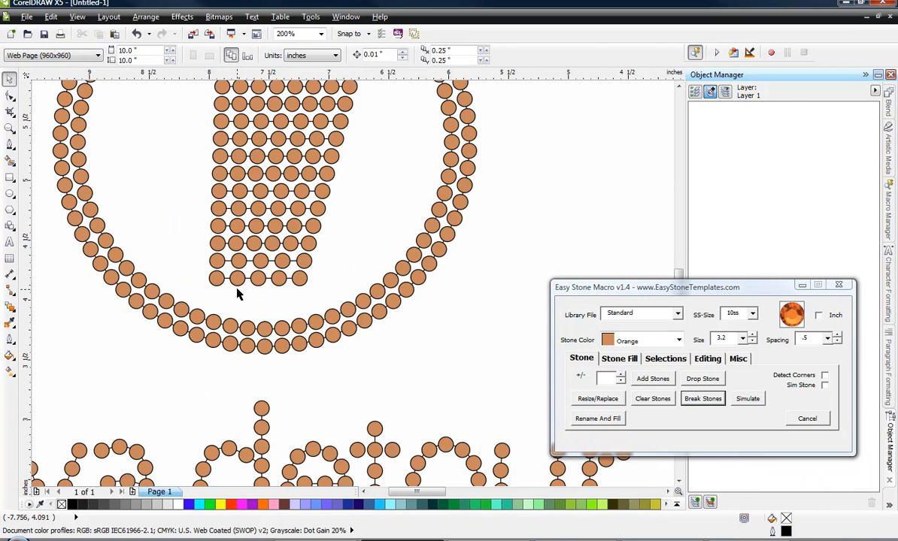
pyautogui.scroll(1, 236, 293)
pyautogui.scroll(-2, 321, 291)
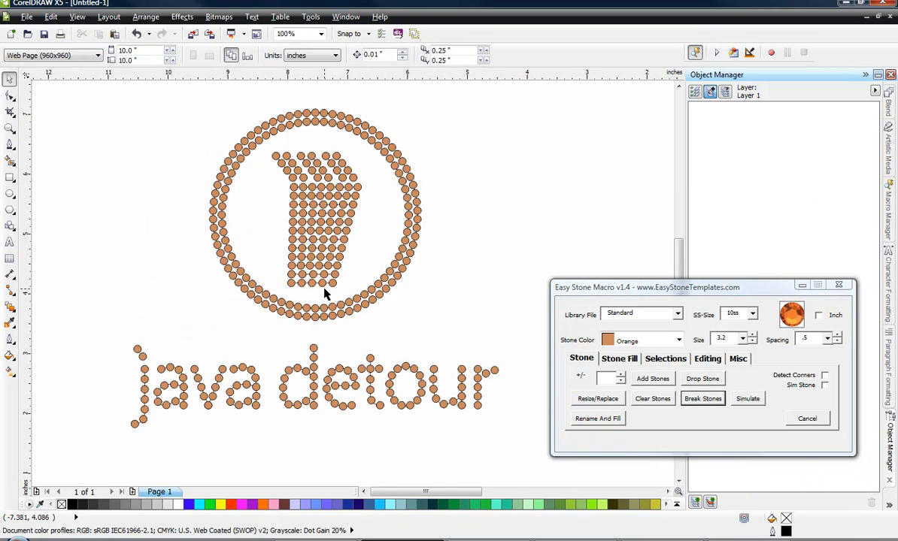
# Select all defined paths within the copied design and delete them.
pyautogui.scroll(-1, 323, 293)
pyautogui.moveTo(192, 176); pyautogui.dragTo(456, 410)
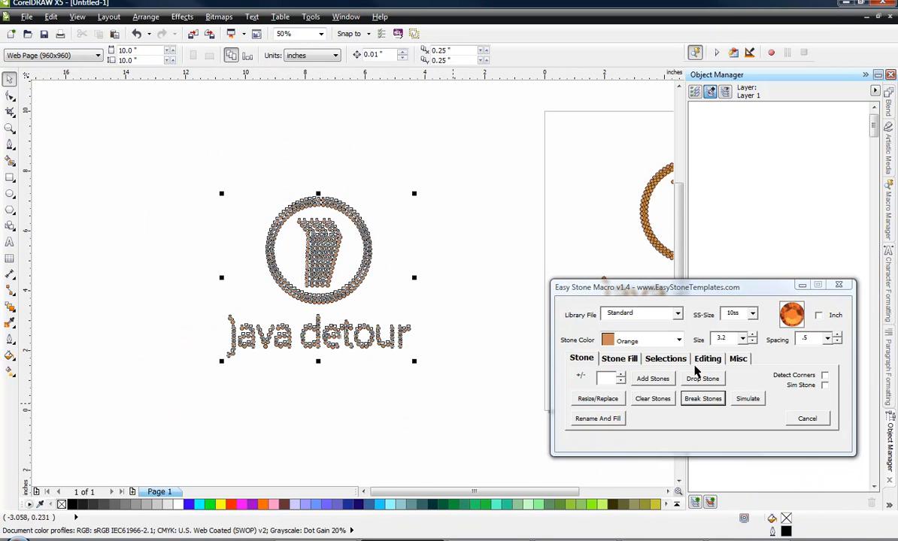
pyautogui.click(665, 359)
pyautogui.click(769, 419)
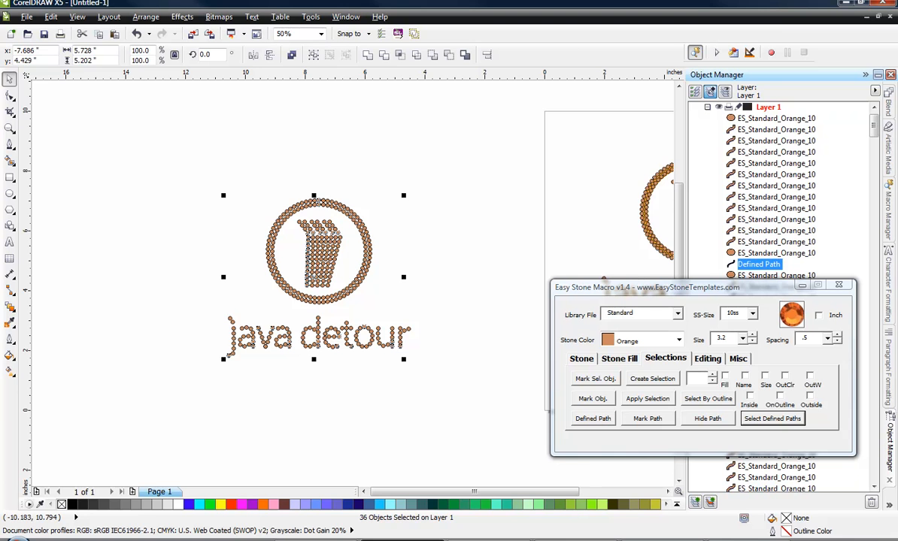
pyautogui.press('Delete')
pyautogui.scroll(1, 296, 240)
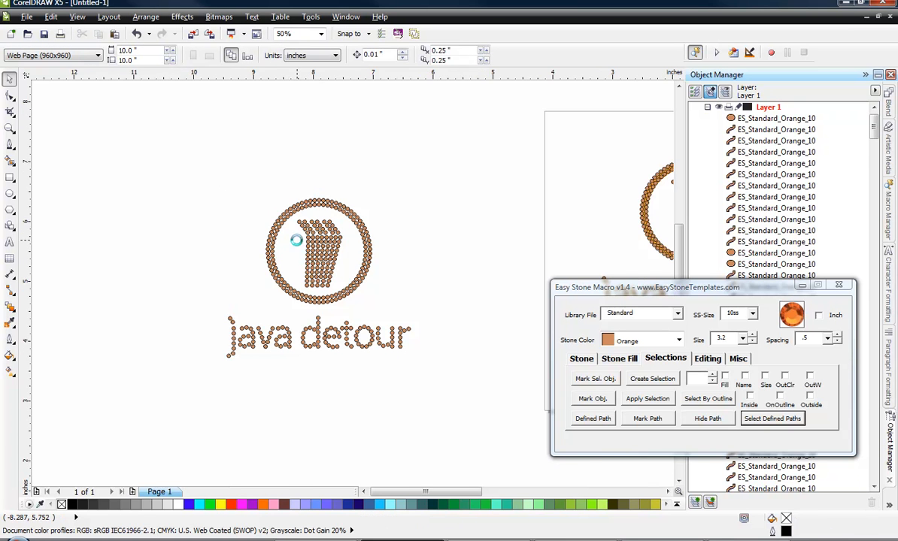
pyautogui.scroll(1, 296, 240)
pyautogui.scroll(1, 375, 372)
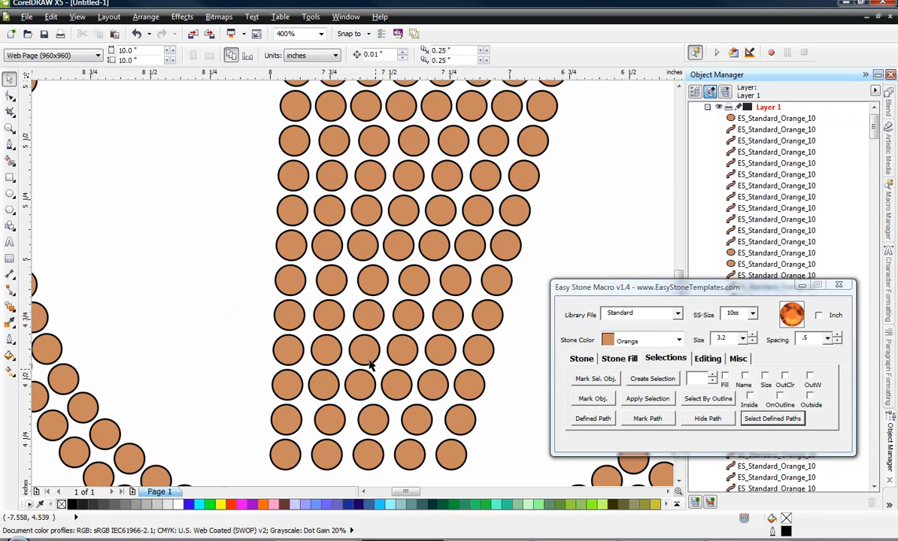
# Remove the outline from all stones of the copied design.
pyautogui.scroll(-4, 369, 365)
pyautogui.moveTo(201, 243); pyautogui.dragTo(391, 387)
pyautogui.scroll(1, 346, 327)
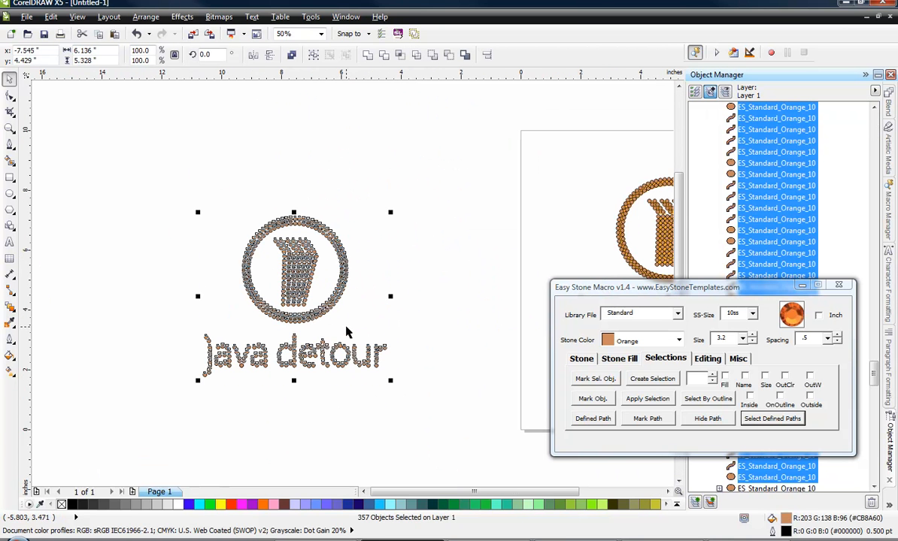
pyautogui.rightClick(62, 504)
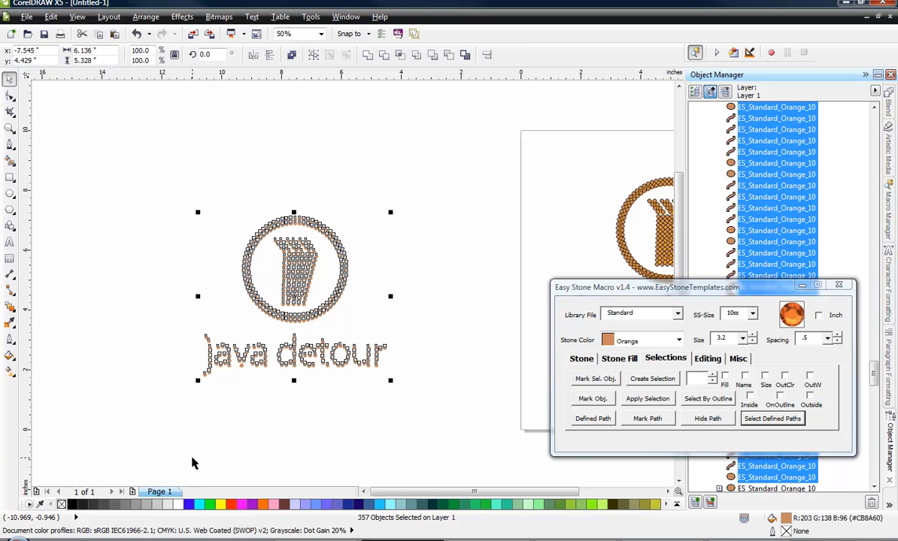
pyautogui.press('Escape')
# Add a weedbox with a weed margin of 25 around the copied design.
pyautogui.moveTo(147, 152); pyautogui.dragTo(410, 396)
pyautogui.click(740, 360)
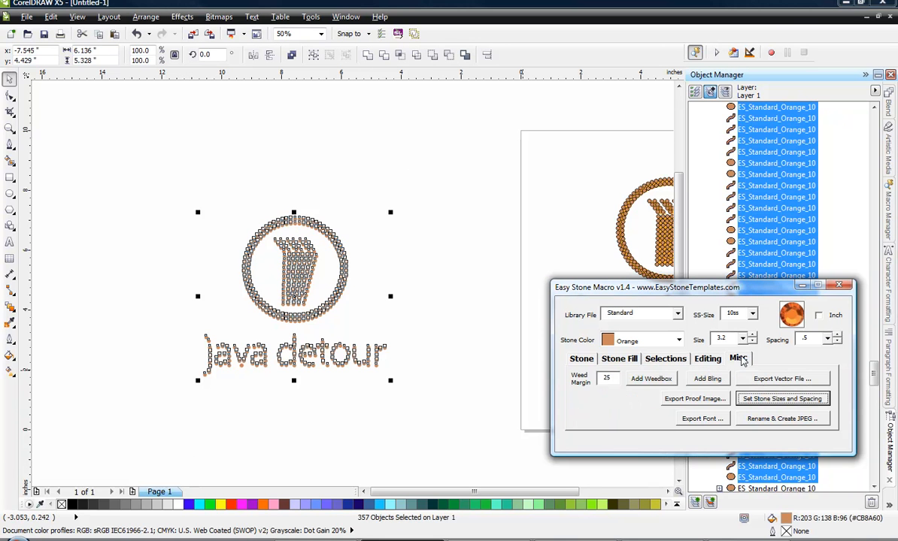
pyautogui.click(651, 379)
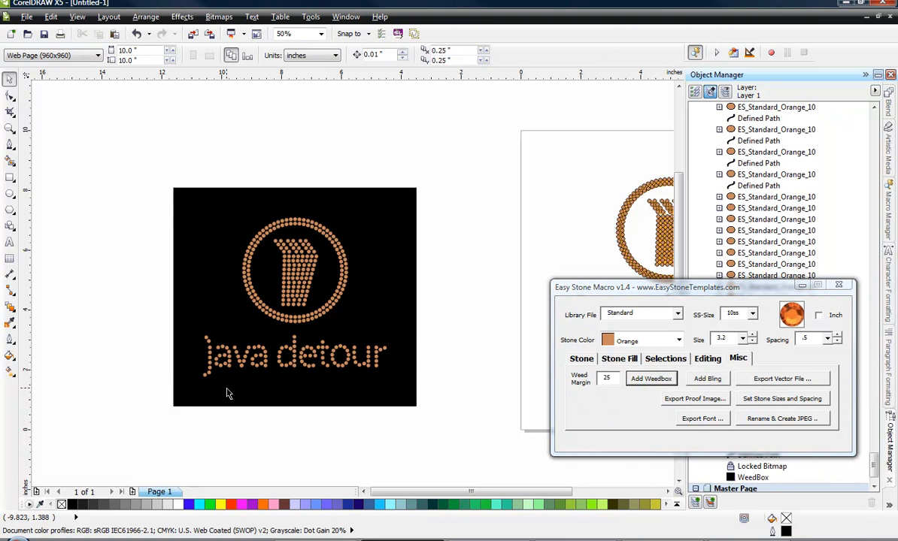
# Lock the black weedbox behind the copied design.
pyautogui.scroll(2, 268, 364)
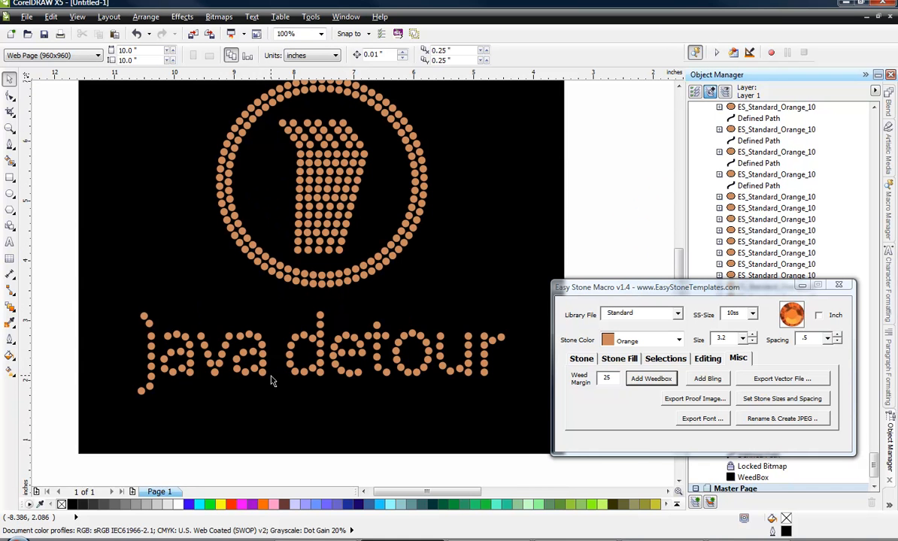
pyautogui.scroll(-2, 271, 381)
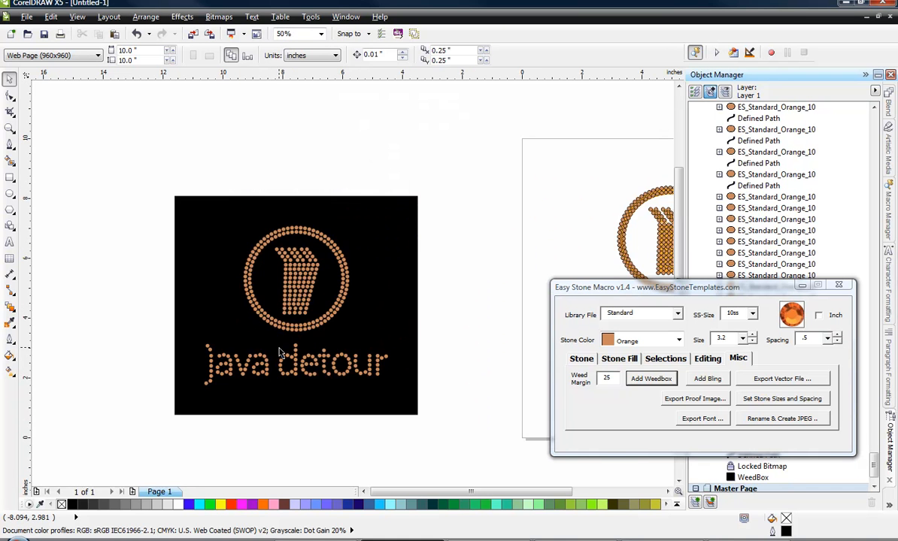
pyautogui.scroll(2, 280, 354)
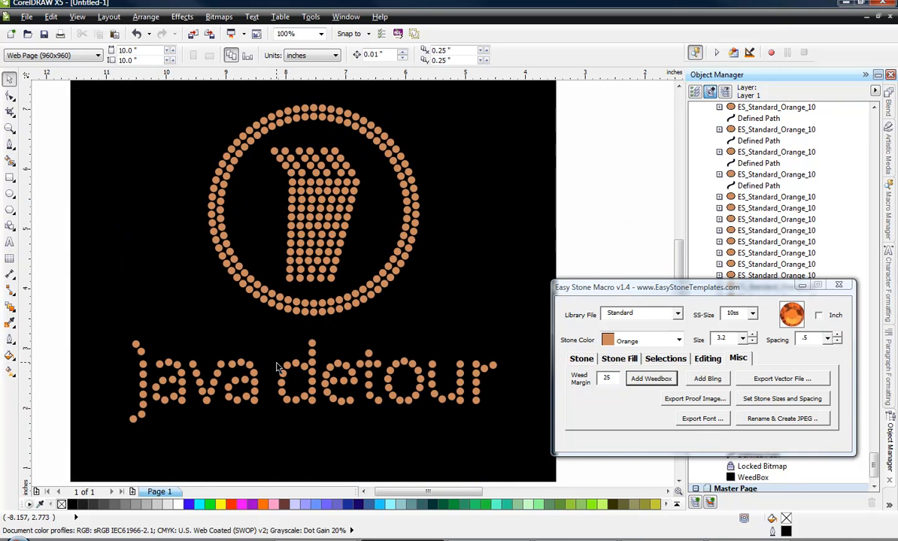
pyautogui.scroll(-2, 276, 367)
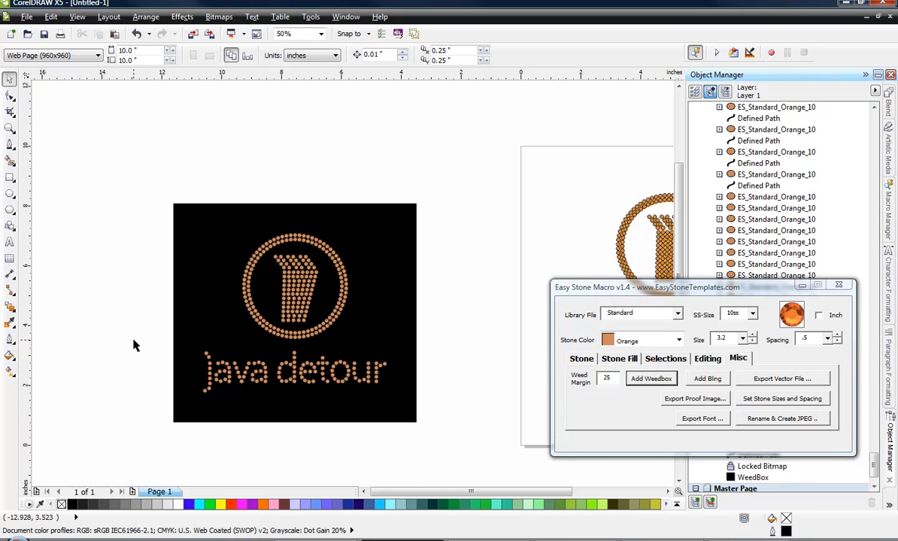
pyautogui.scroll(2, 294, 334)
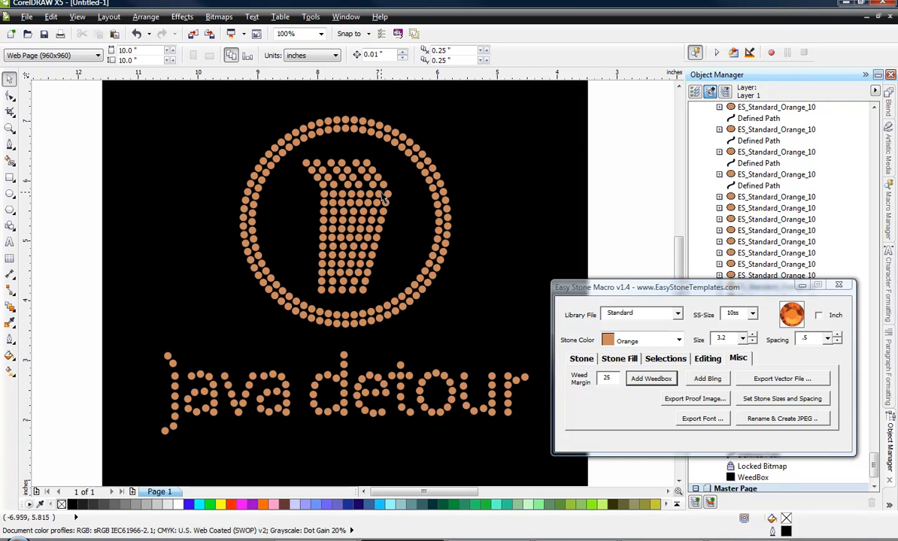
pyautogui.scroll(2, 331, 151)
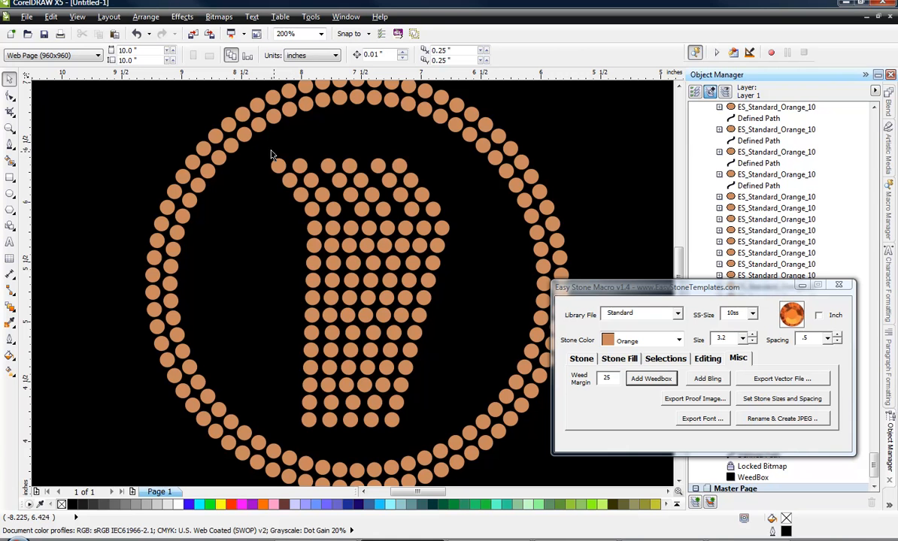
pyautogui.click(261, 148)
pyautogui.rightClick(260, 147)
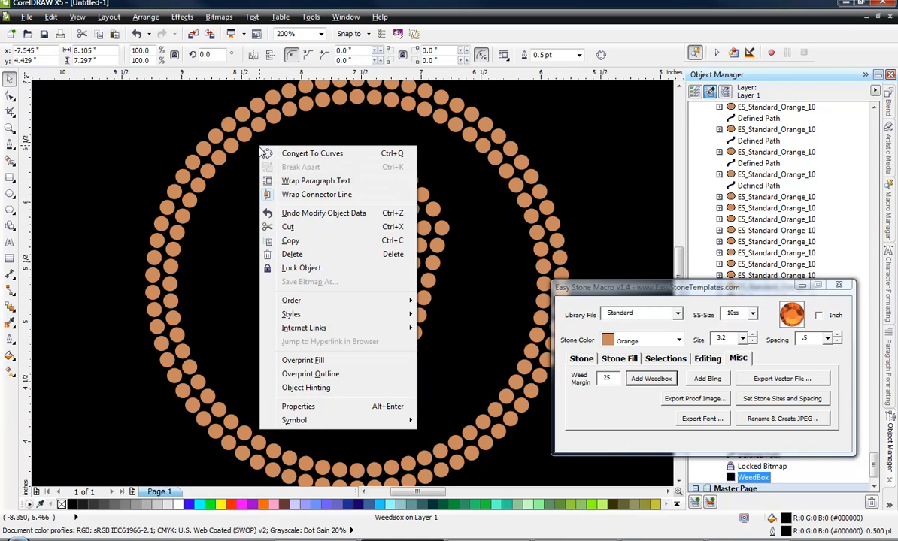
pyautogui.click(290, 268)
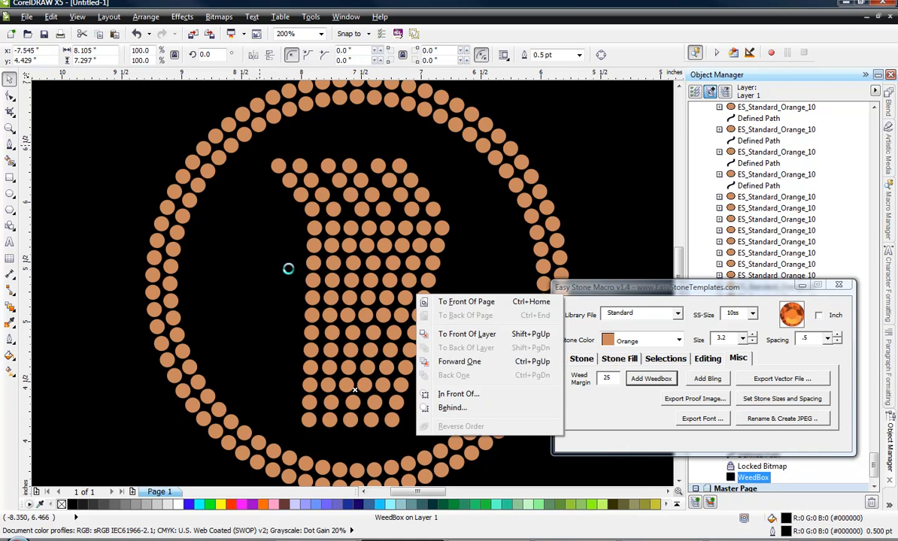
pyautogui.press('Escape')
# Nudge the four slanted stone rows on top of the copied cup 0.04 inch up and 0.03 inch to the right.
pyautogui.moveTo(256, 148); pyautogui.dragTo(465, 224)
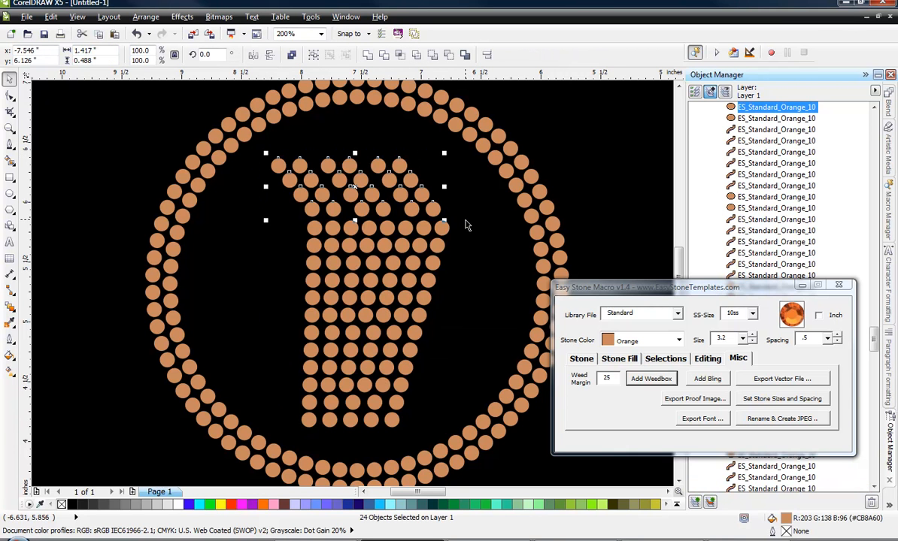
pyautogui.press('Up')
pyautogui.press('Up')
pyautogui.press('Up')
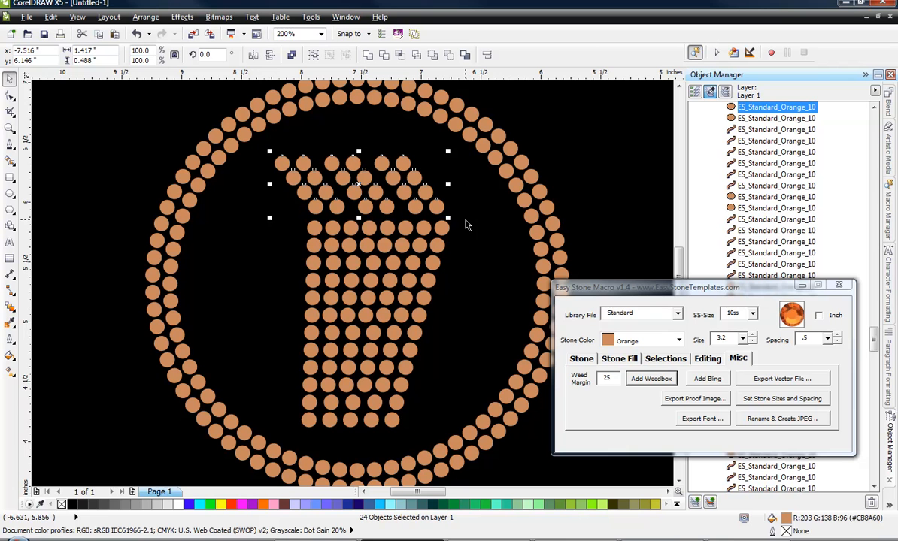
pyautogui.press('Up')
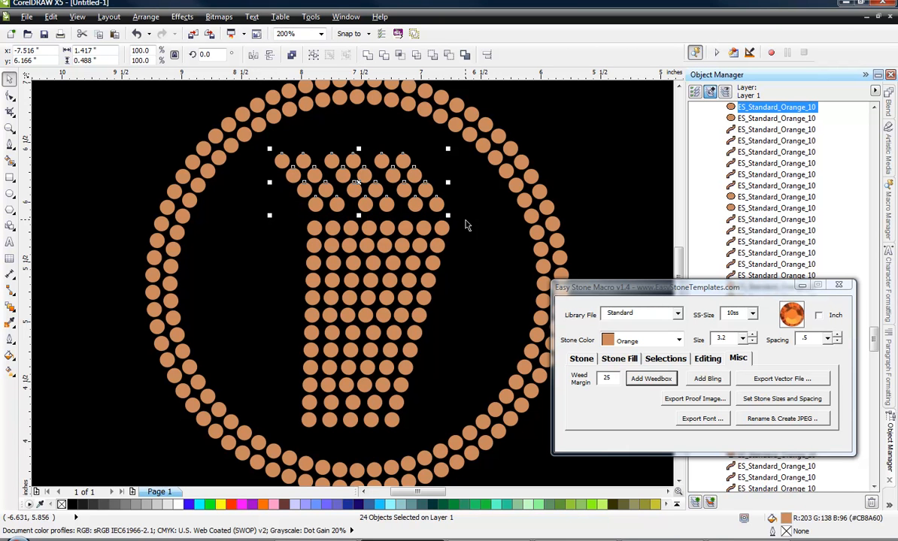
pyautogui.click(103, 112)
pyautogui.scroll(-1, 198, 153)
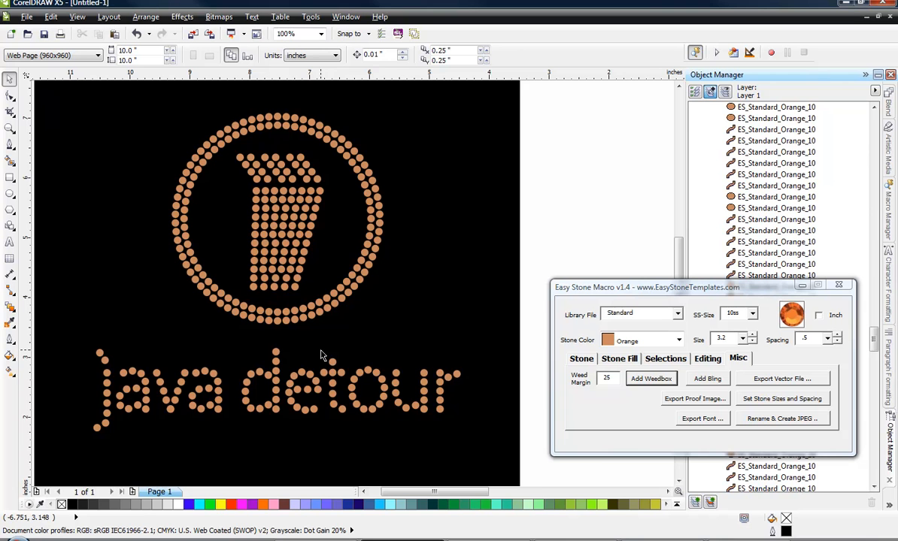
pyautogui.scroll(-1, 323, 355)
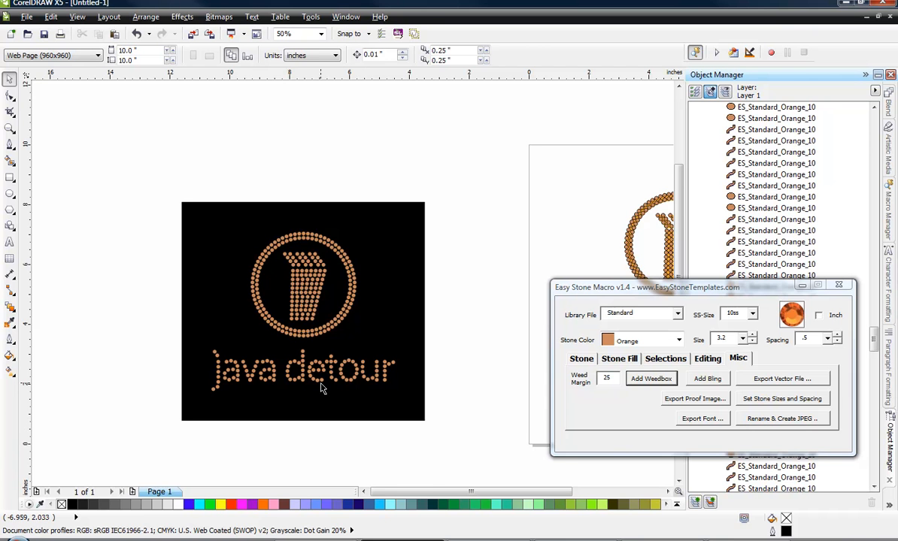
pyautogui.scroll(1, 321, 388)
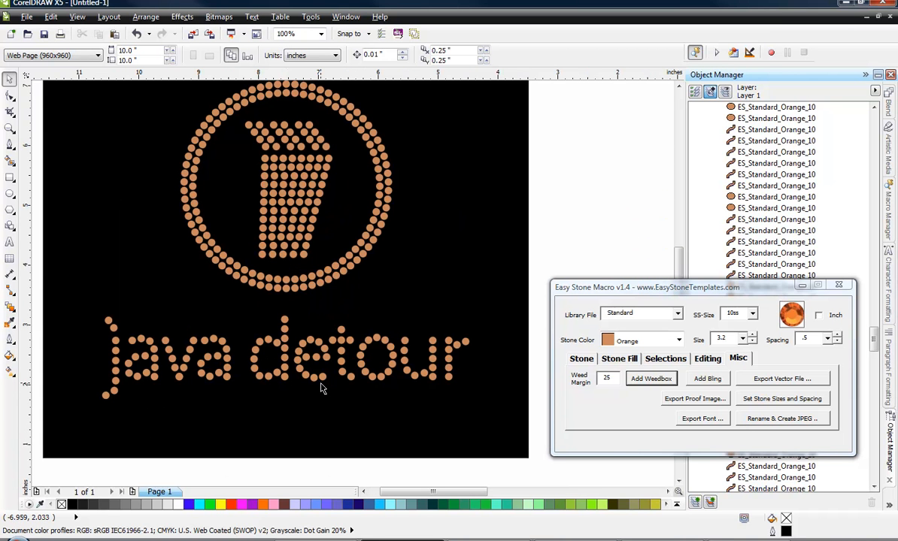